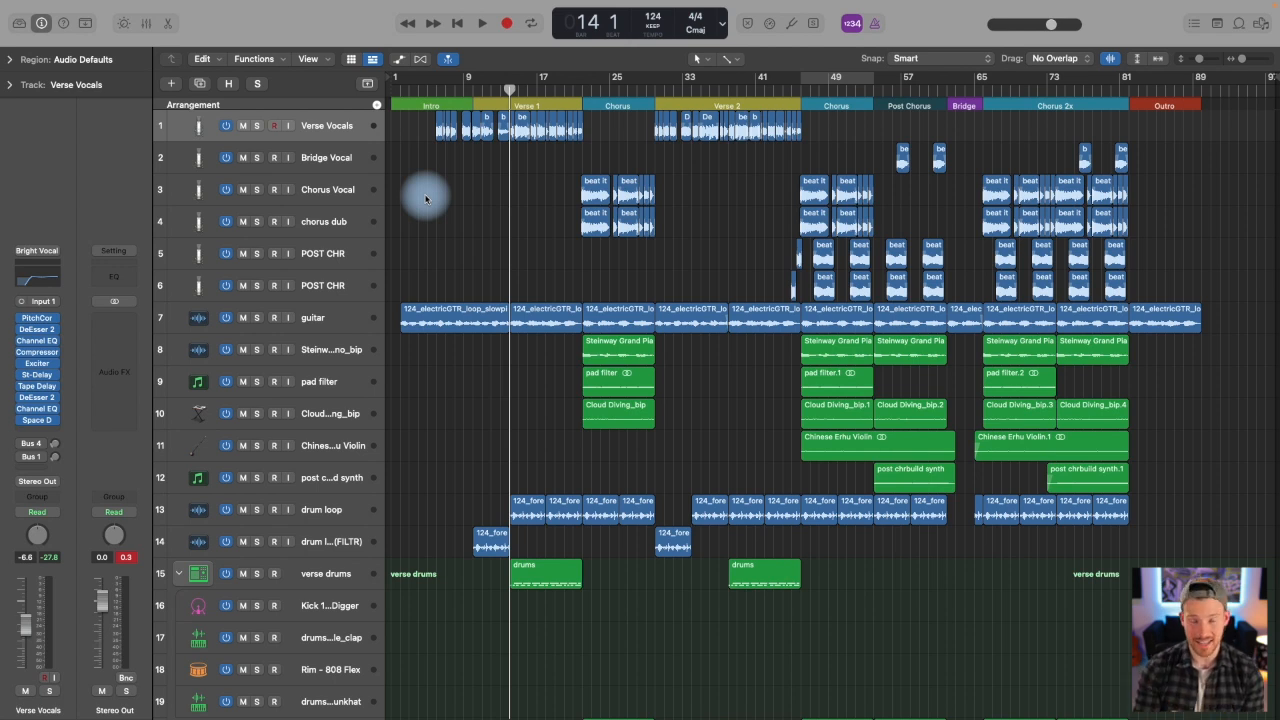
- Collapse the verse drums and chorus drums stacks in the track list
click(178, 573)
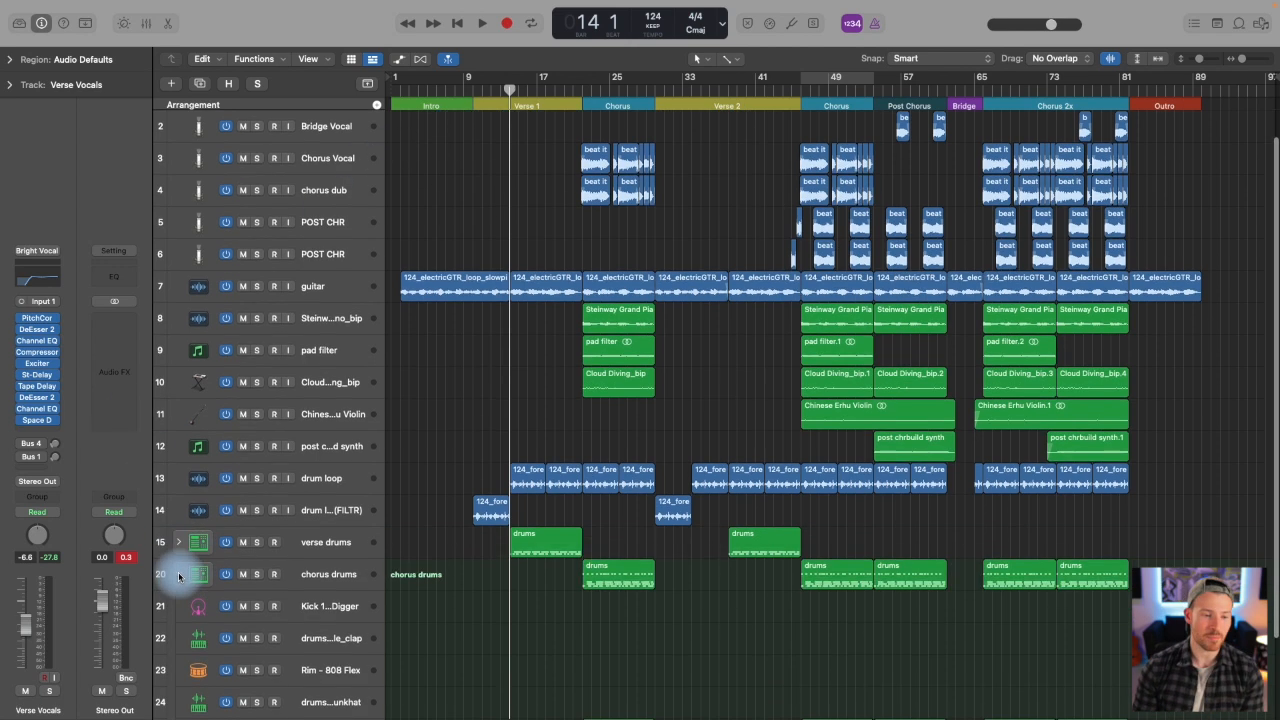
scroll(179, 576, down, 3)
click(179, 511)
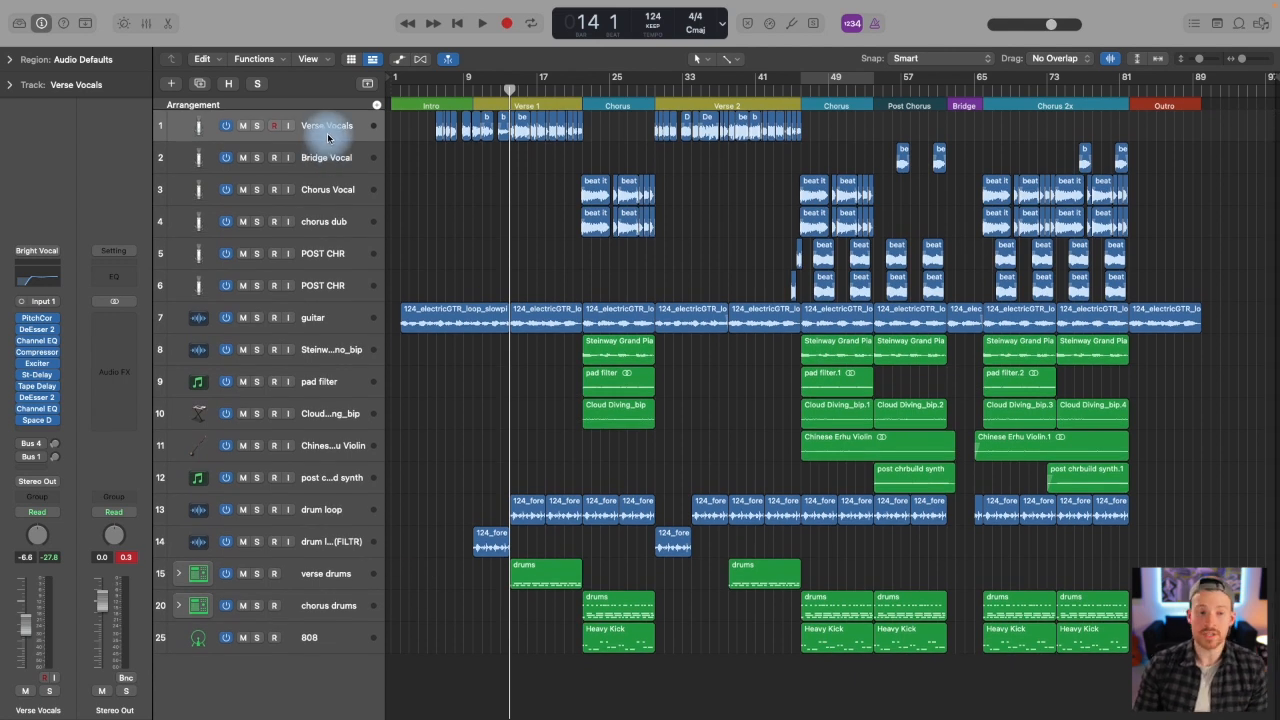
- Group the six vocal tracks, from Verse Vocals through the second POST CHR, into a summing stack
shift+click(333, 171)
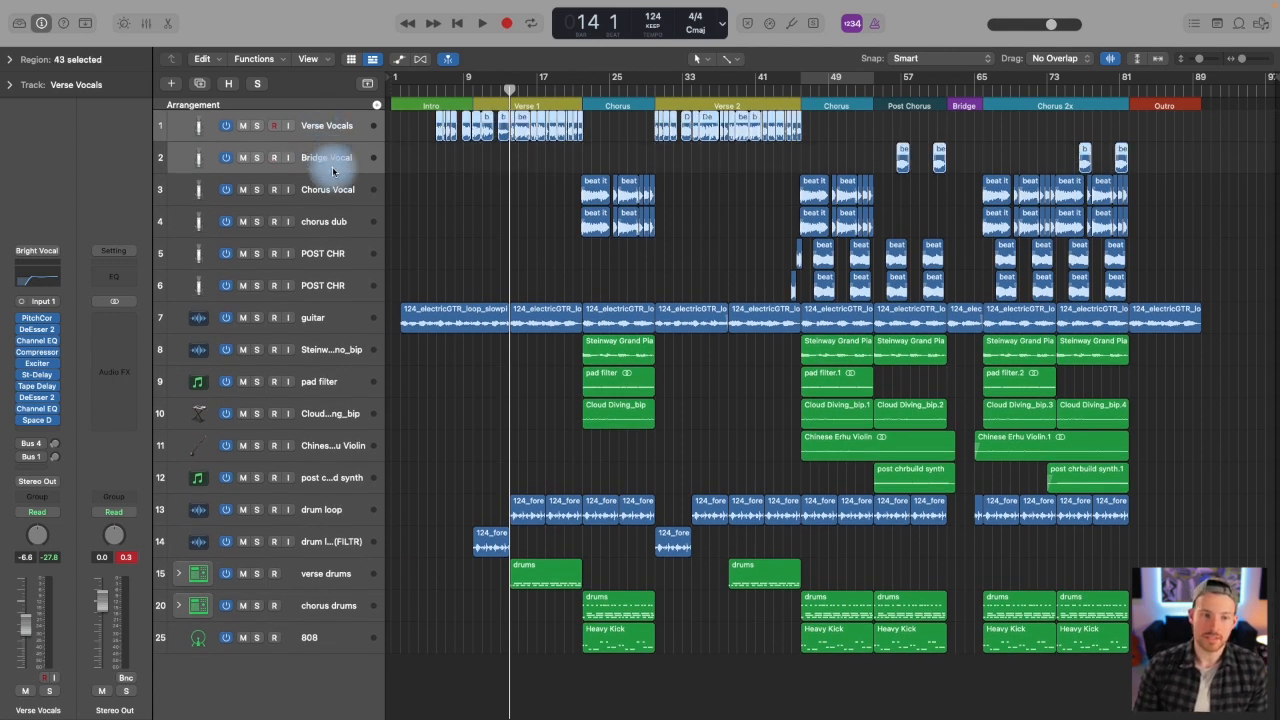
shift+click(330, 189)
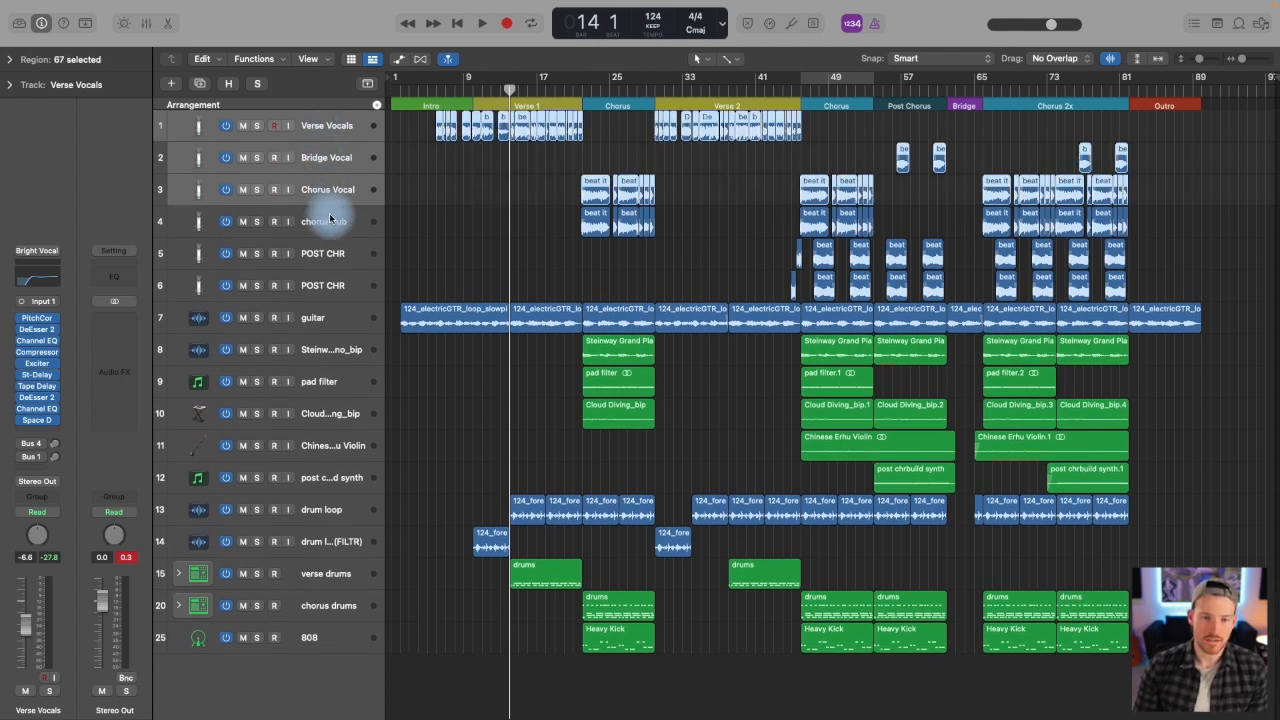
shift+click(330, 212)
shift+click(340, 250)
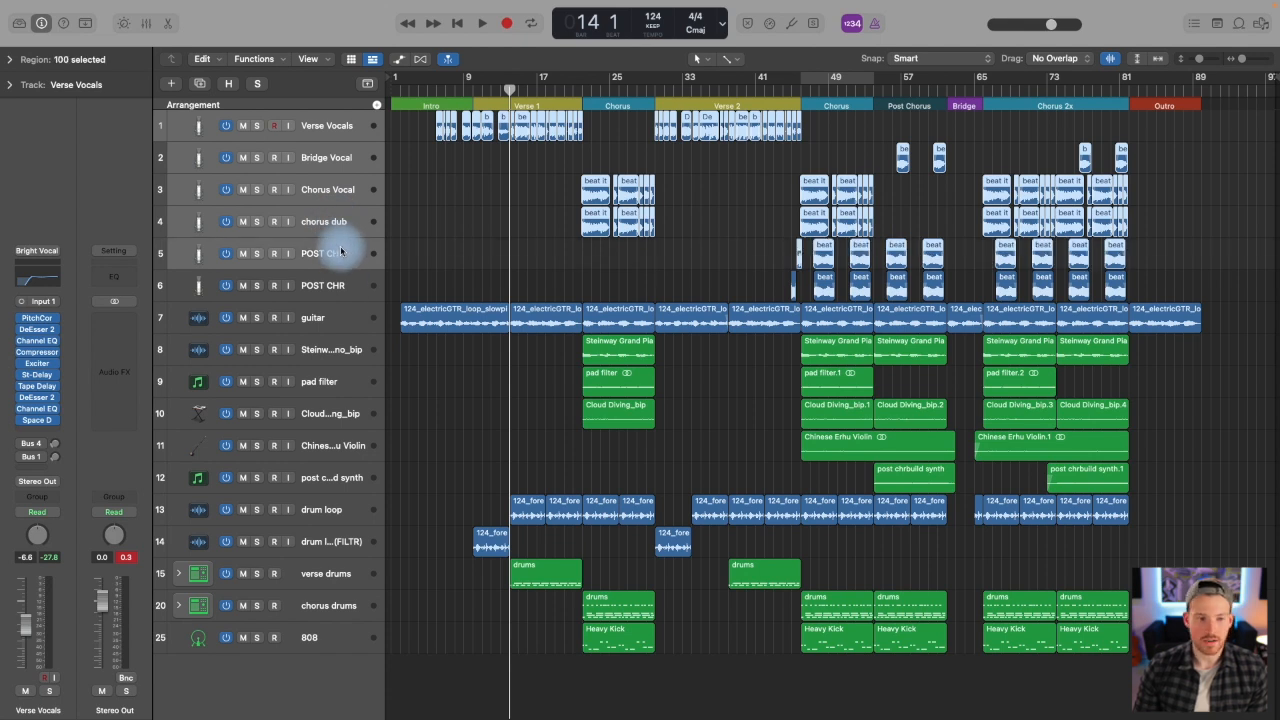
shift+click(349, 285)
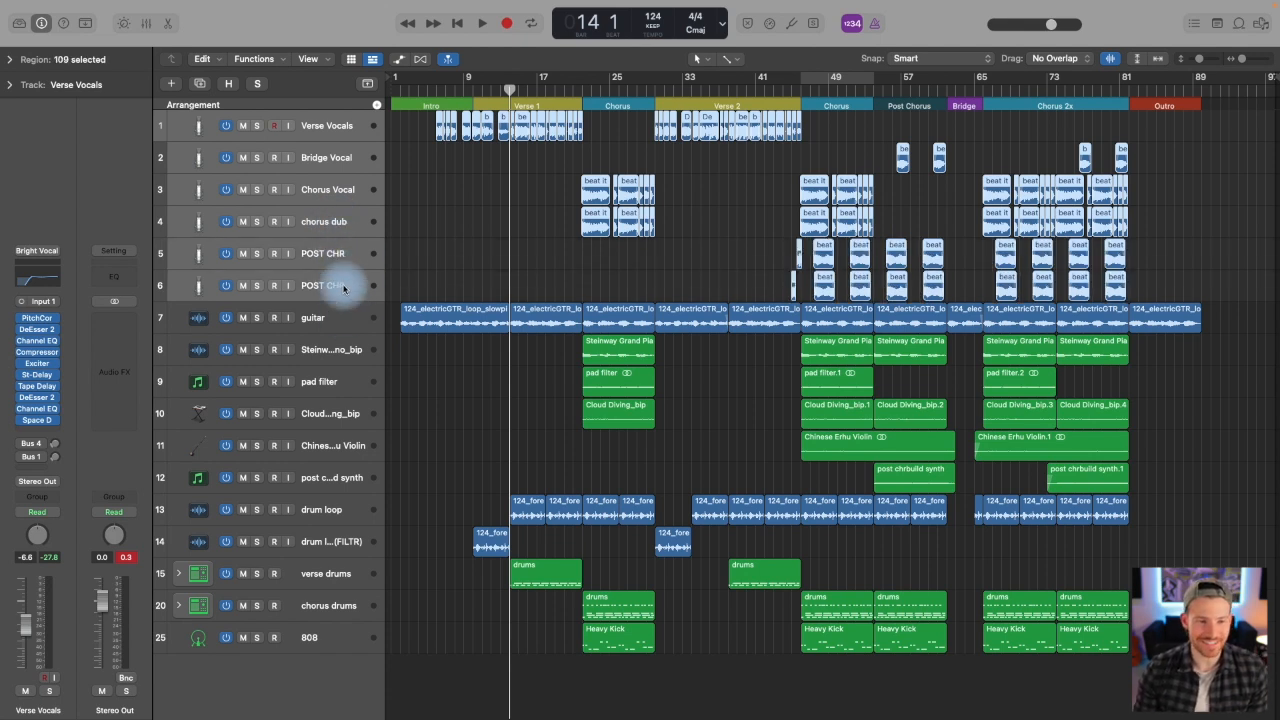
right_click(362, 129)
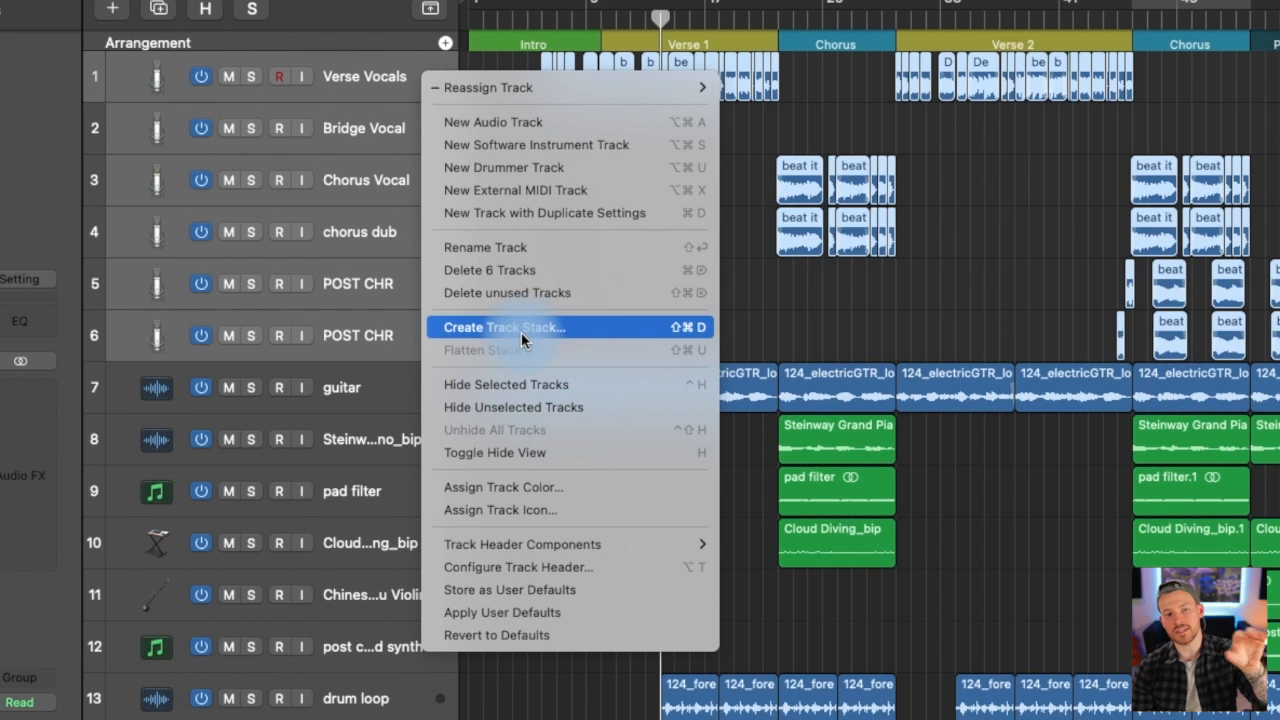
click(521, 332)
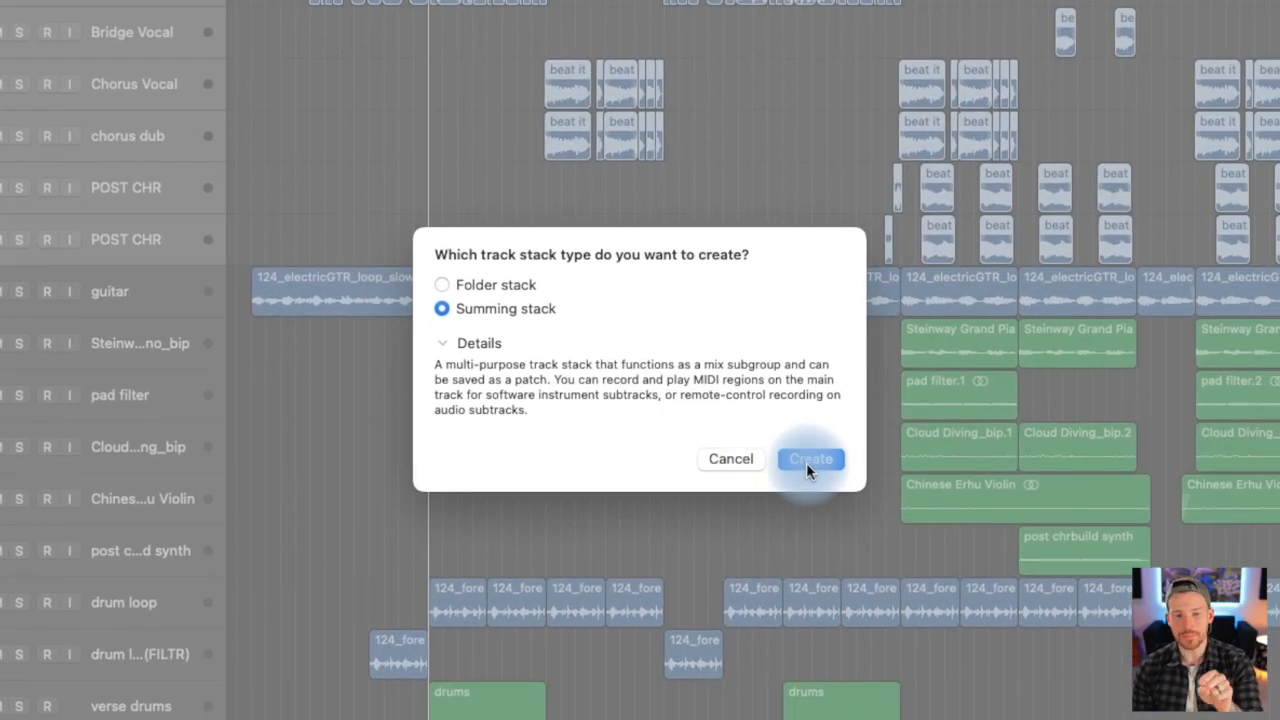
click(812, 459)
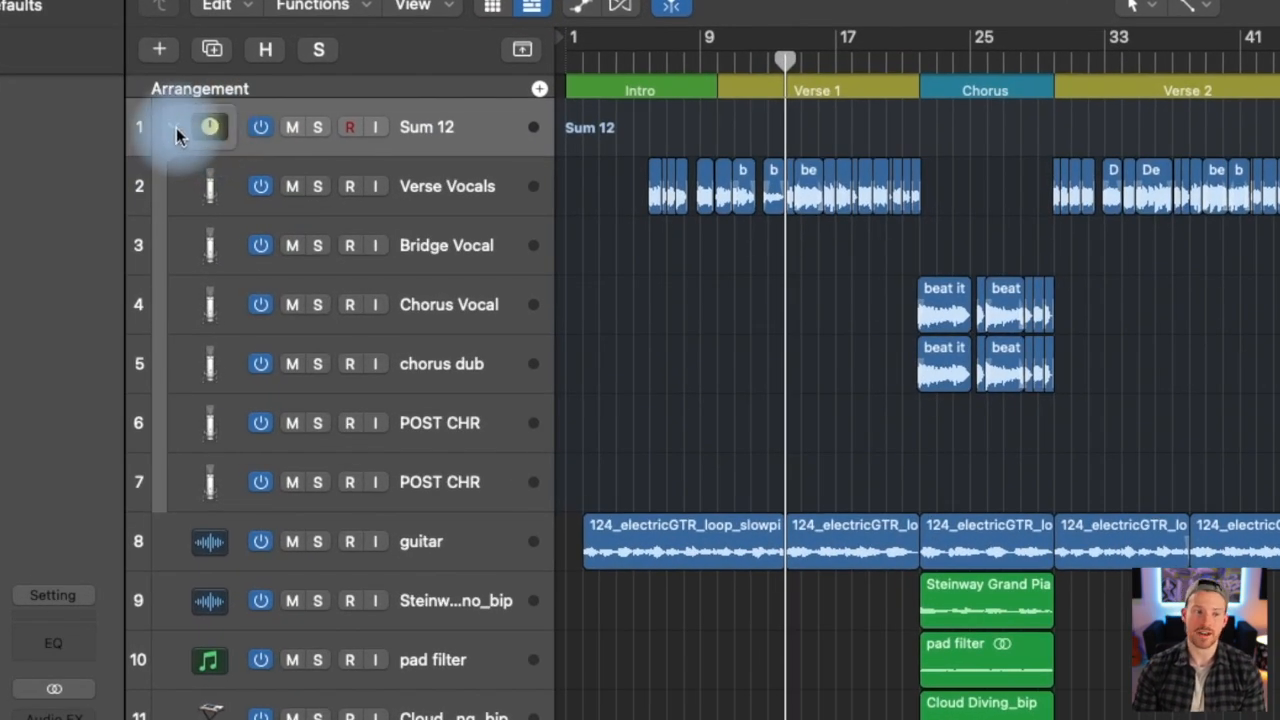
- Rename the new vocal summing stack as VOCALS and collapse it
click(176, 129)
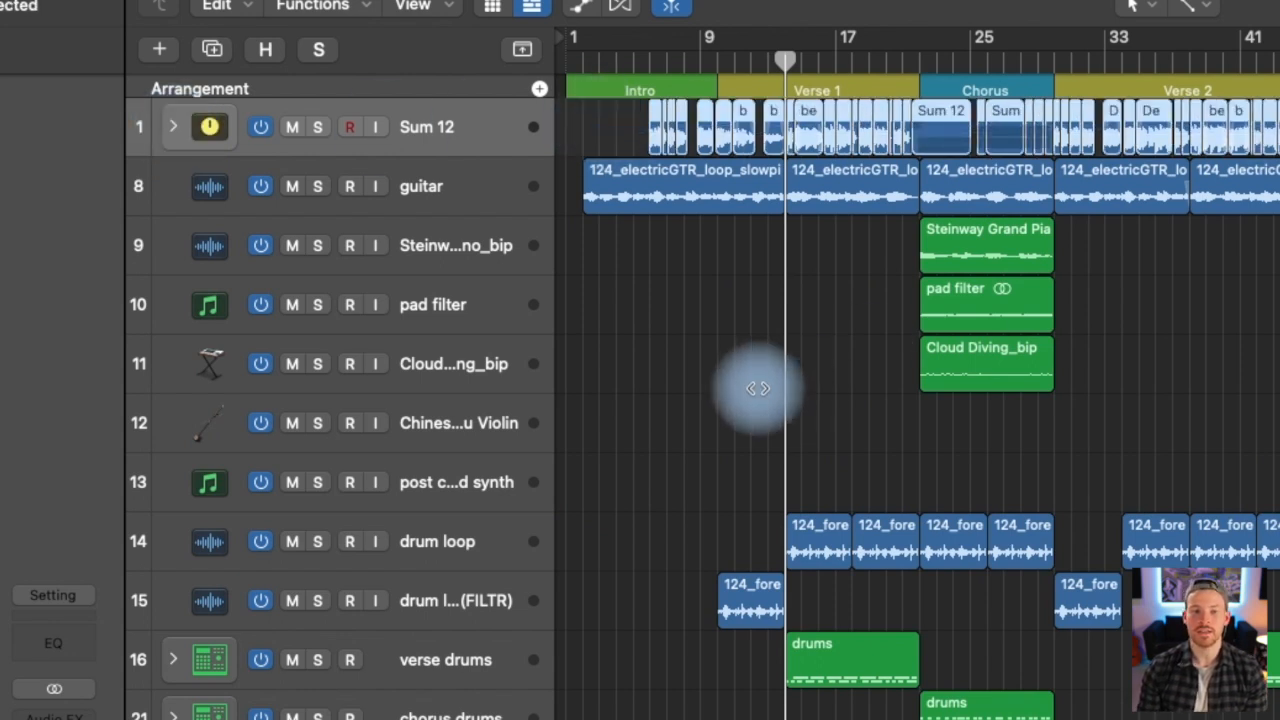
click(170, 130)
double_click(420, 128)
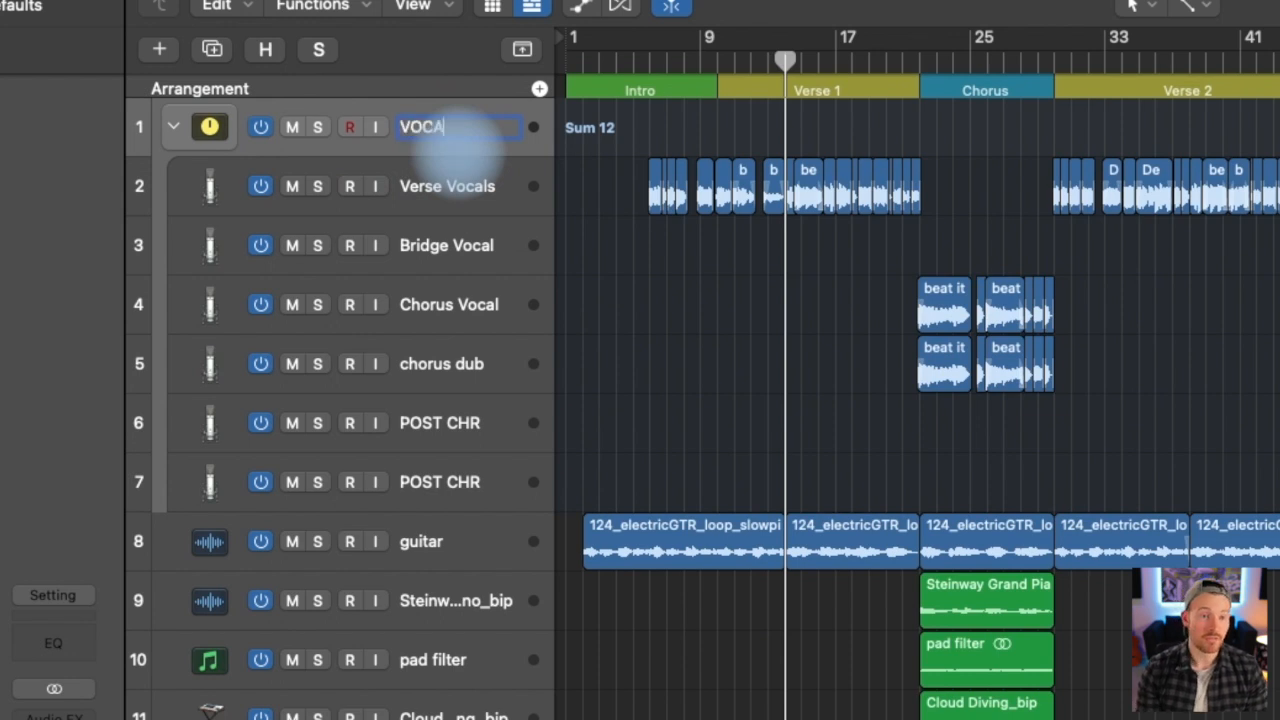
text(VOCALS)
key(Return)
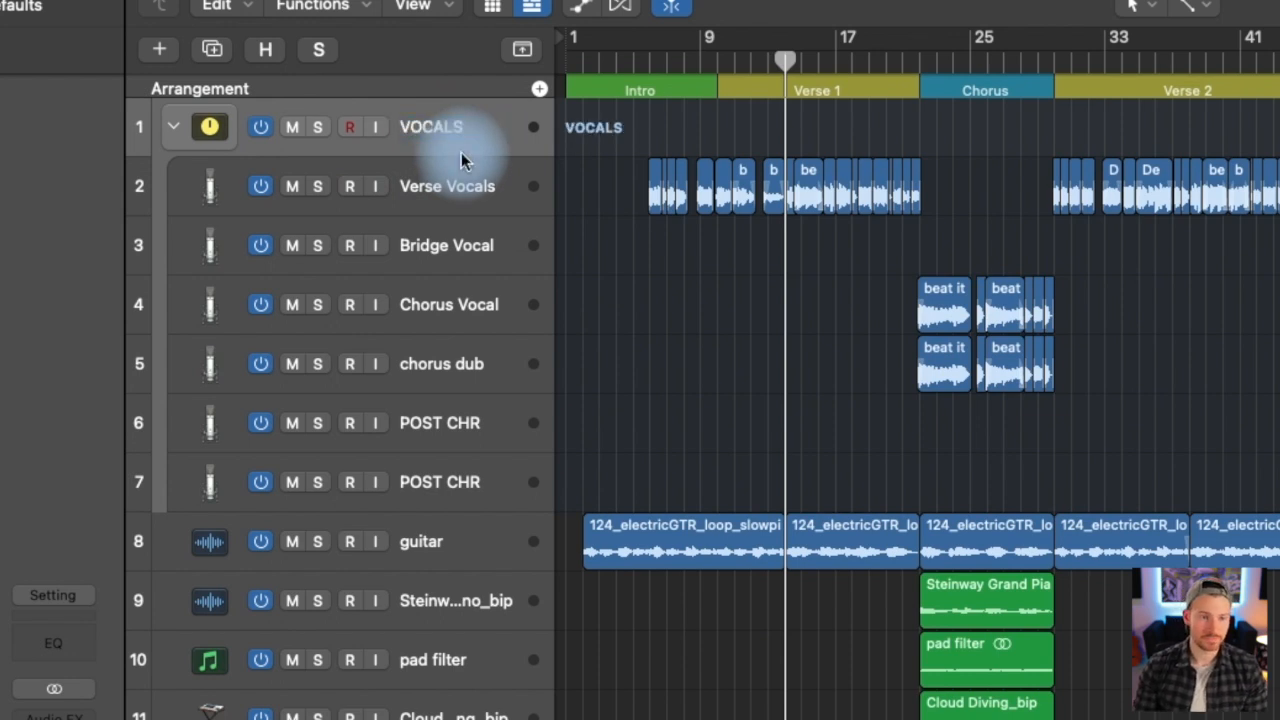
click(172, 125)
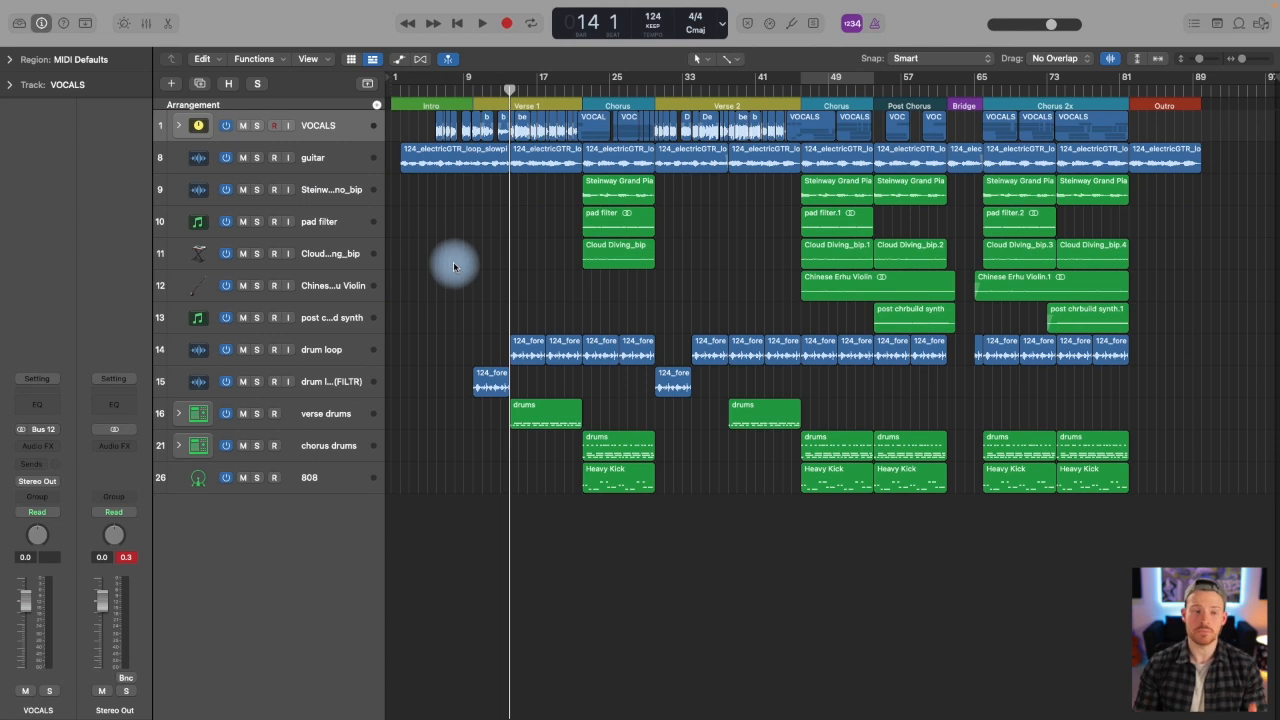
- Group the guitar, Steinway piano, pad filter, Cloud Diving, Chinese Erhu Violin and post-chorus synth tracks into a summing stack named MUSIC
click(334, 158)
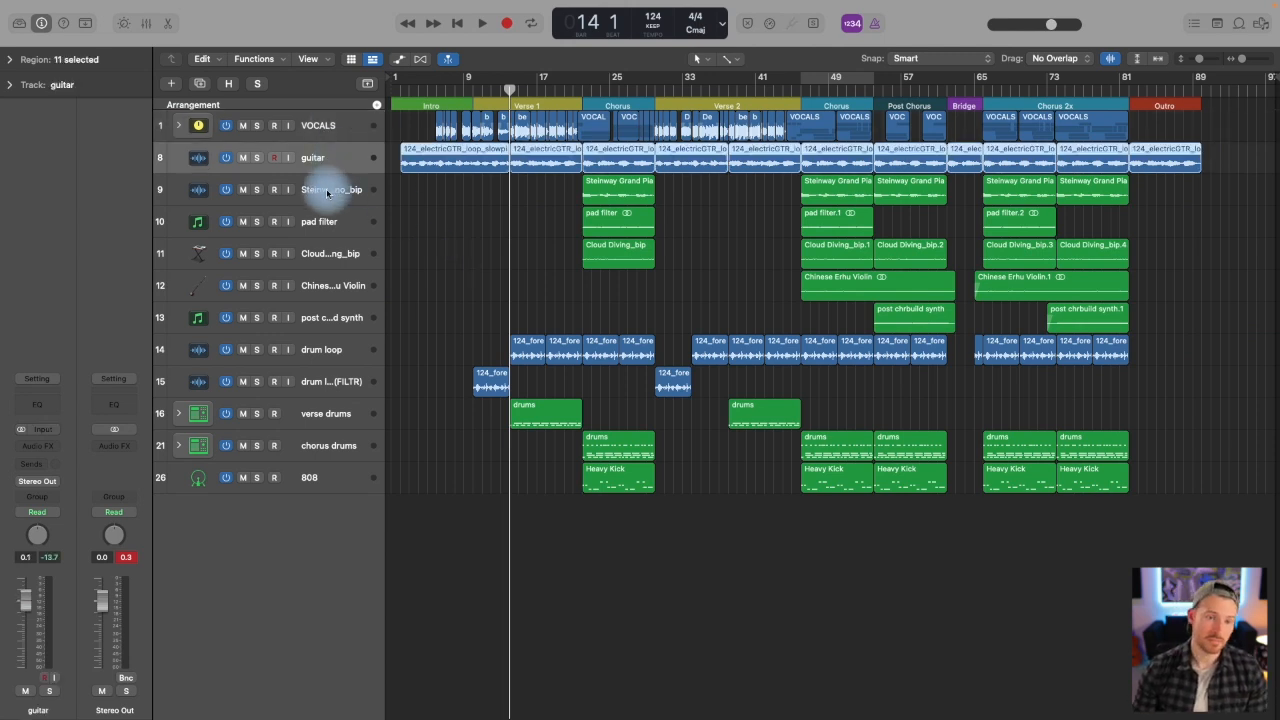
shift+click(323, 186)
shift+click(322, 221)
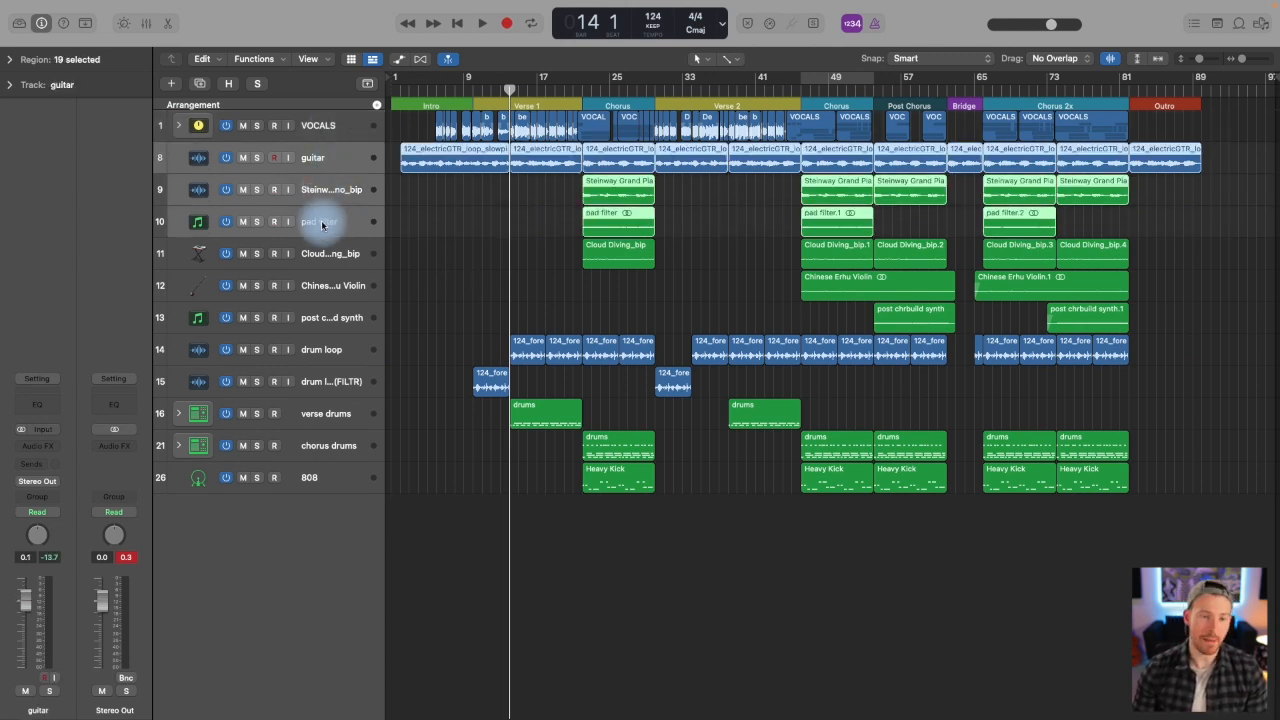
shift+click(324, 254)
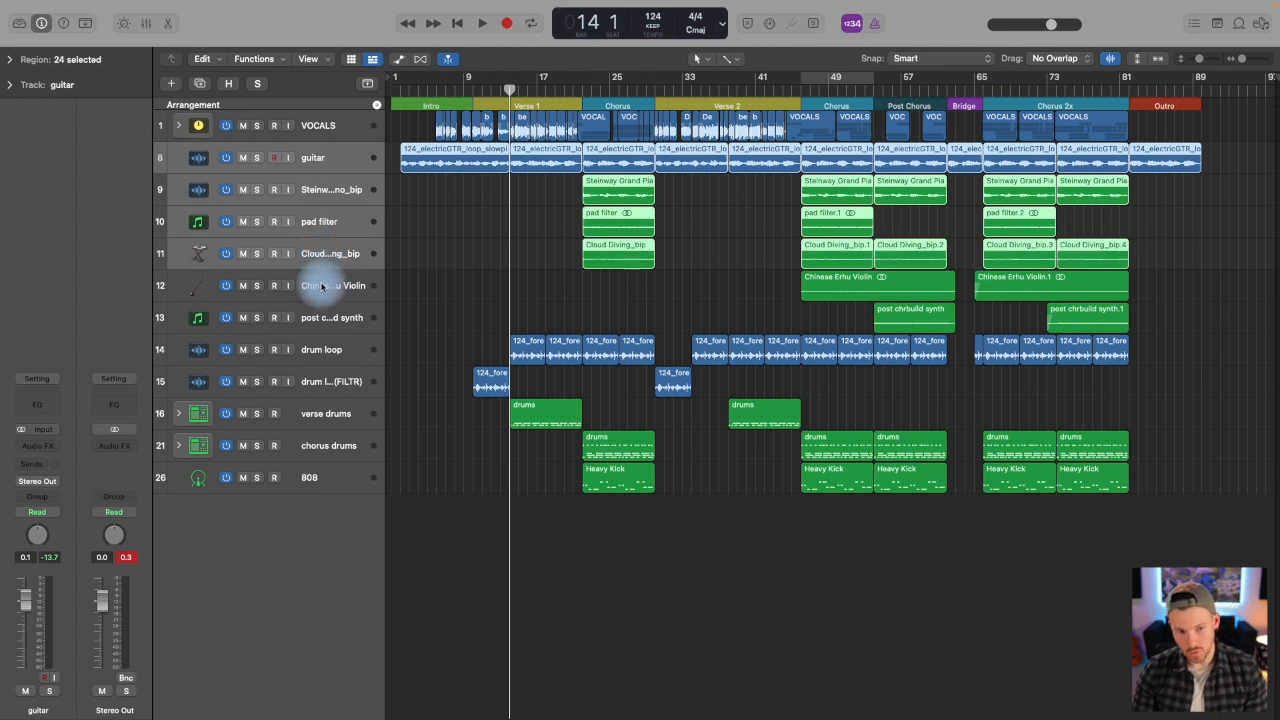
shift+click(322, 287)
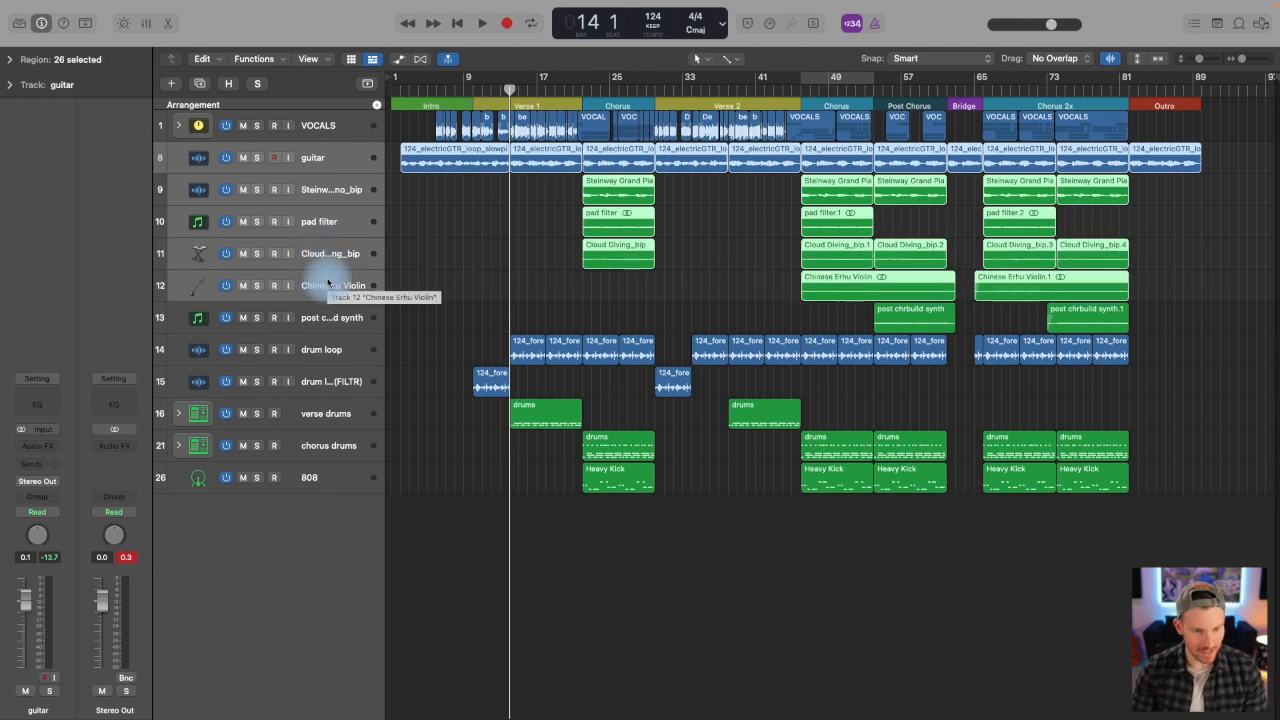
shift+click(328, 322)
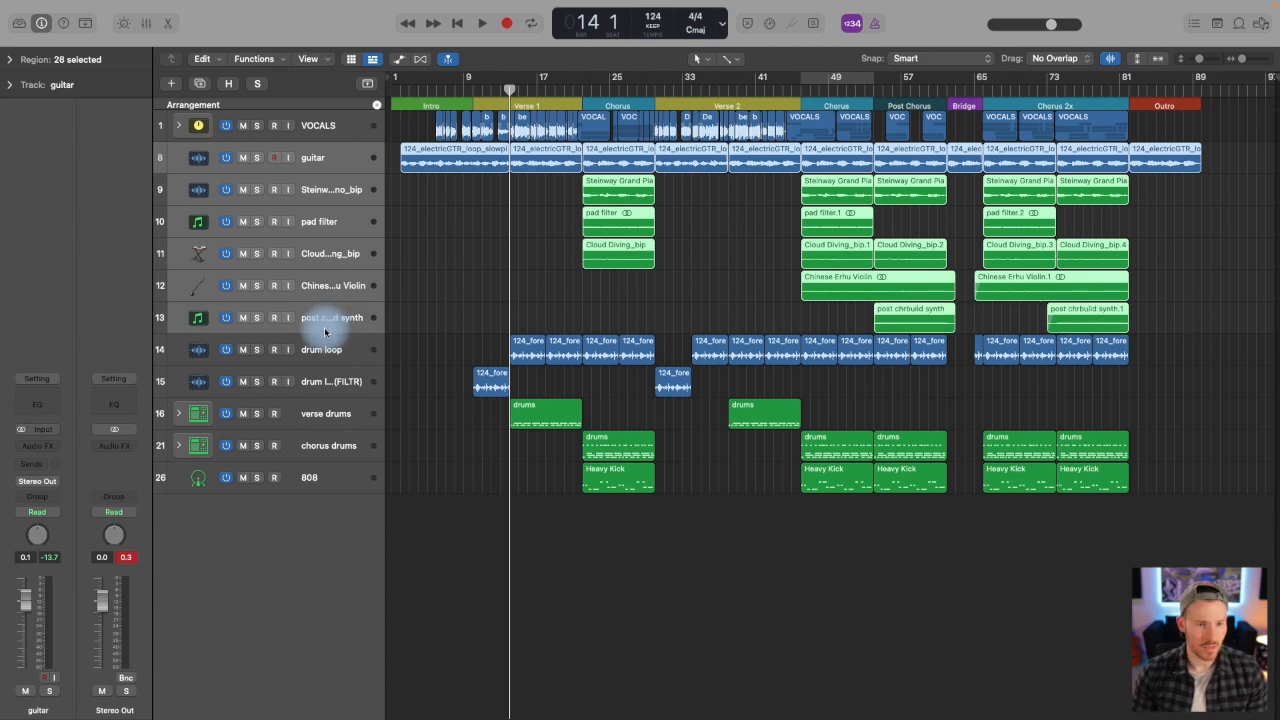
click(474, 374)
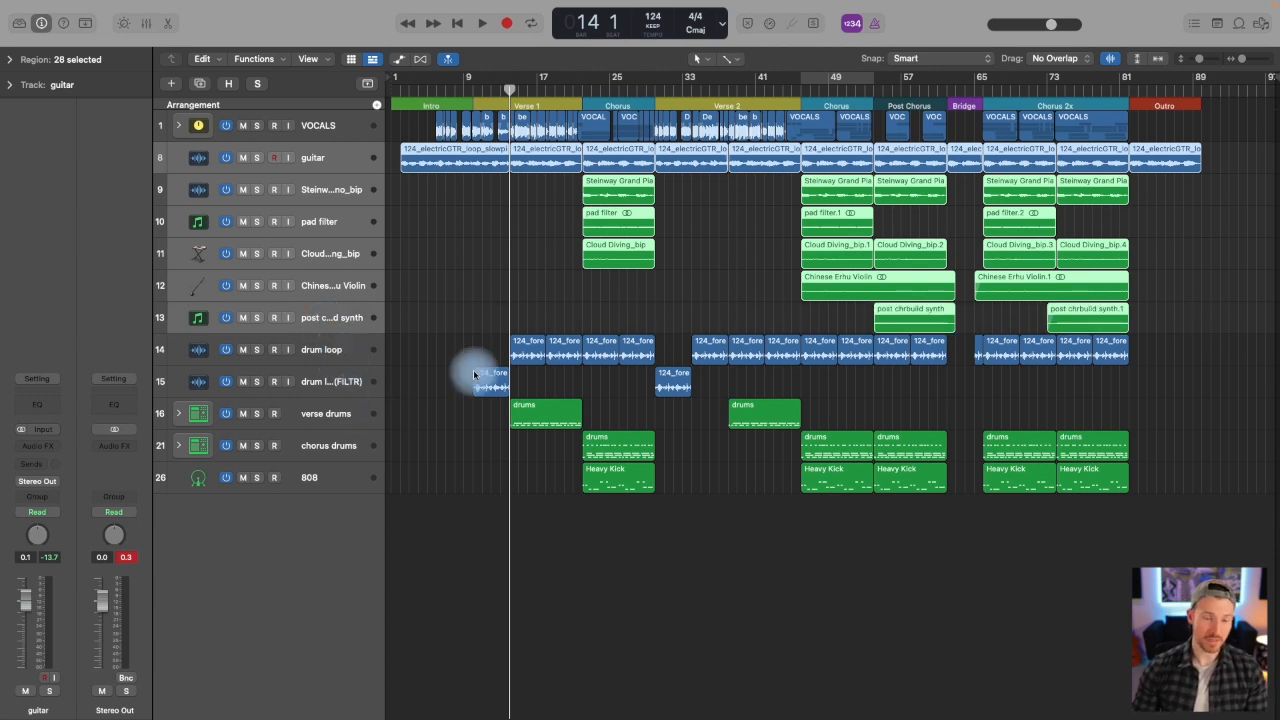
right_click(342, 161)
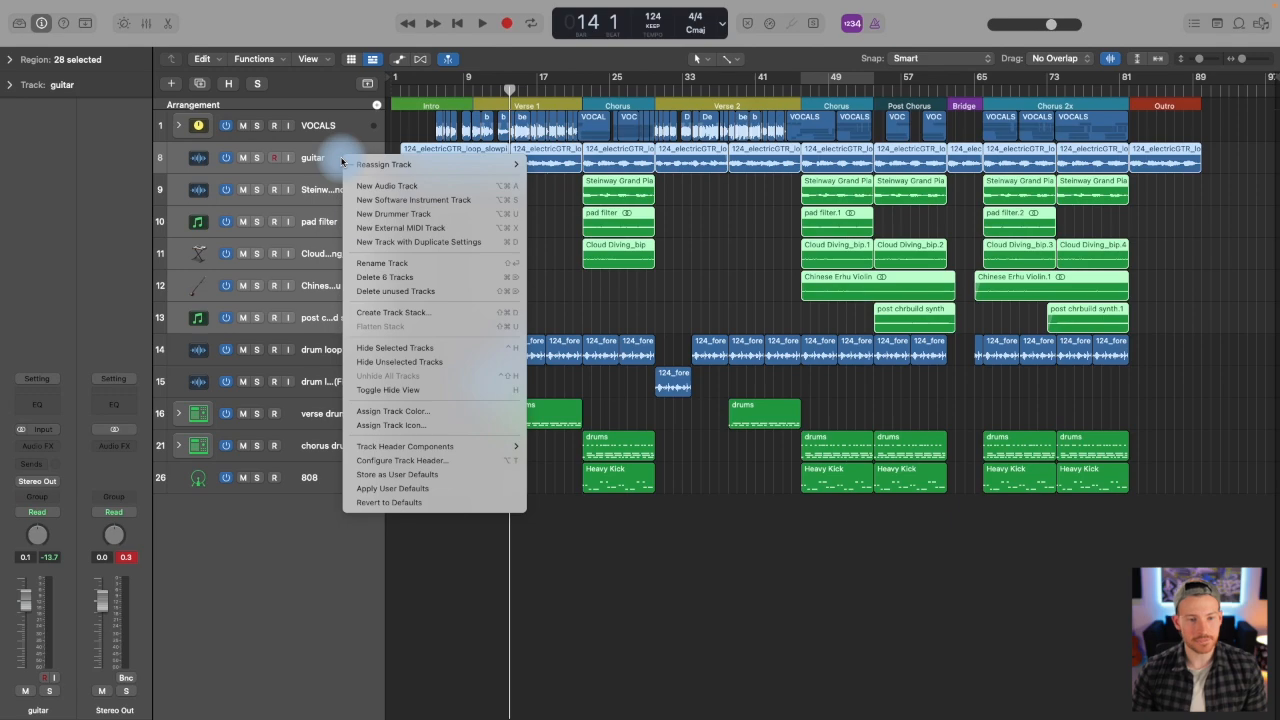
click(405, 318)
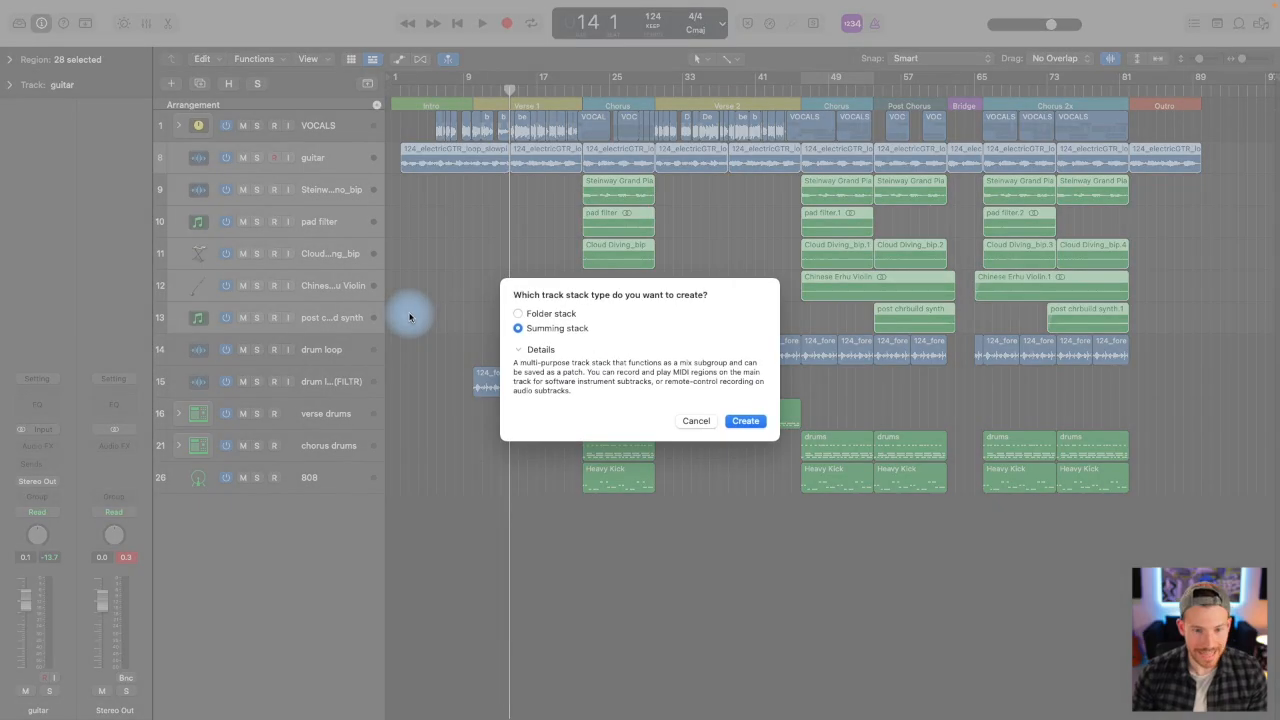
click(738, 421)
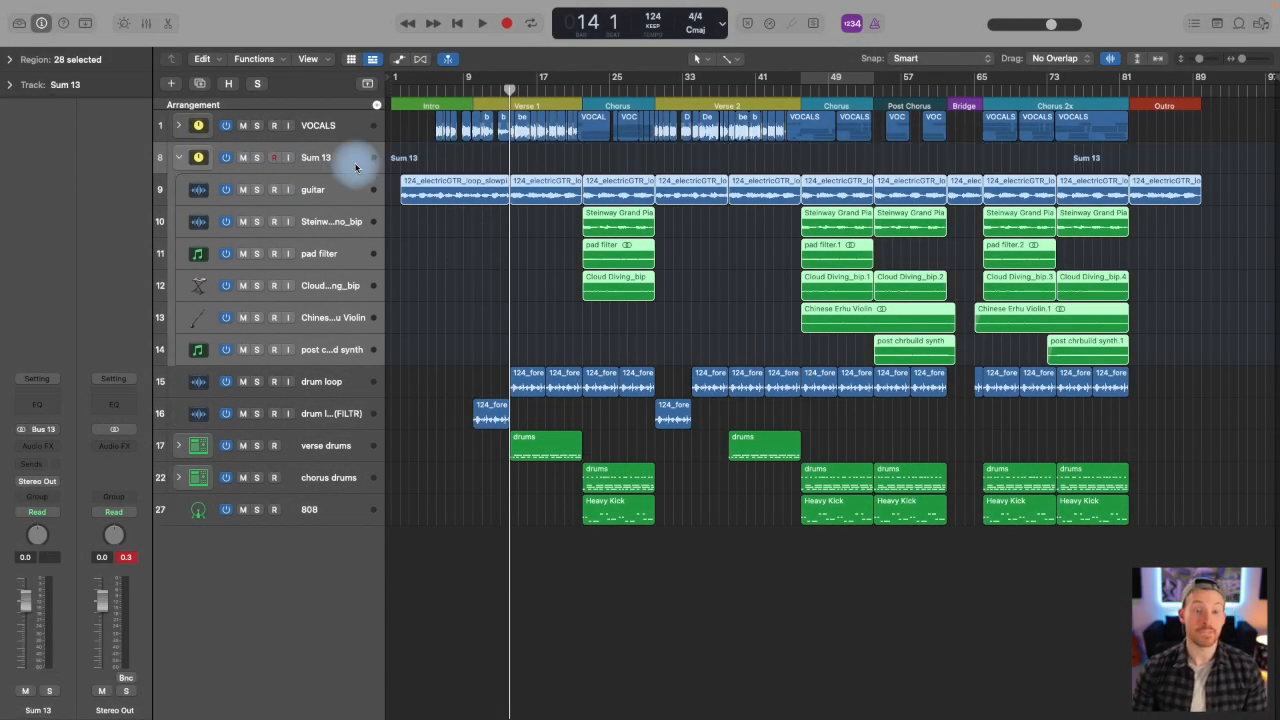
click(352, 165)
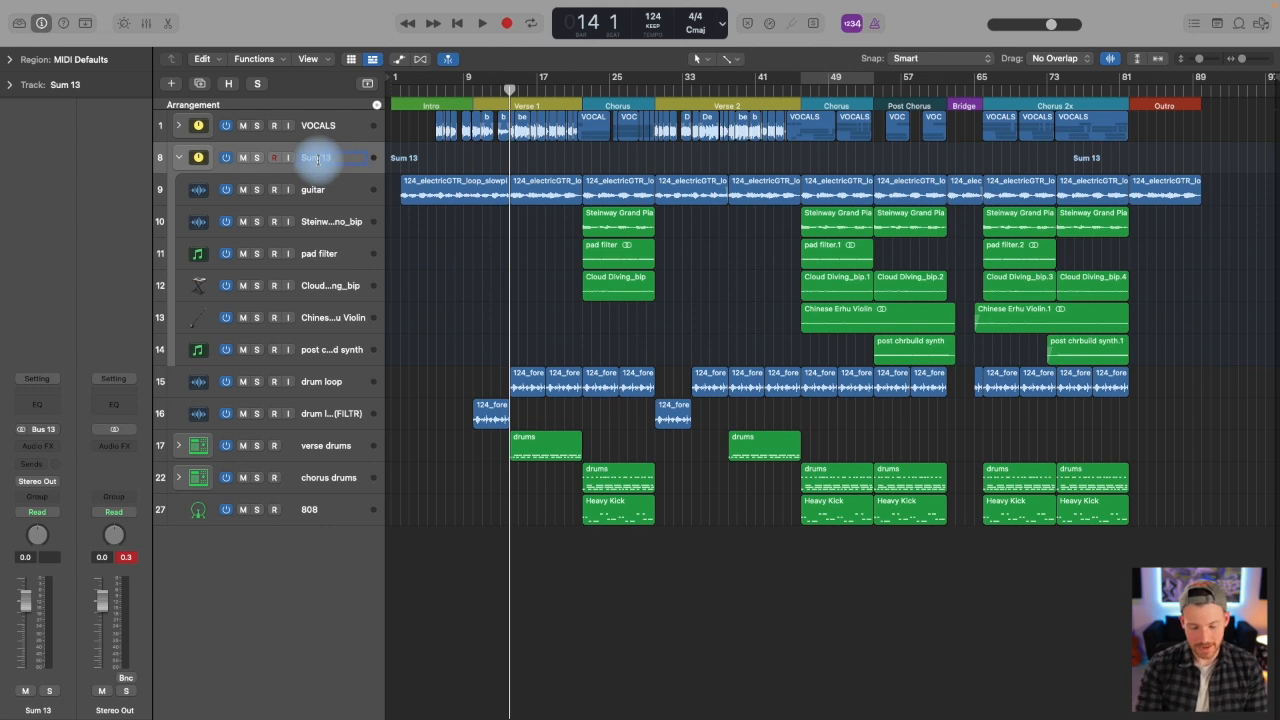
key(Return)
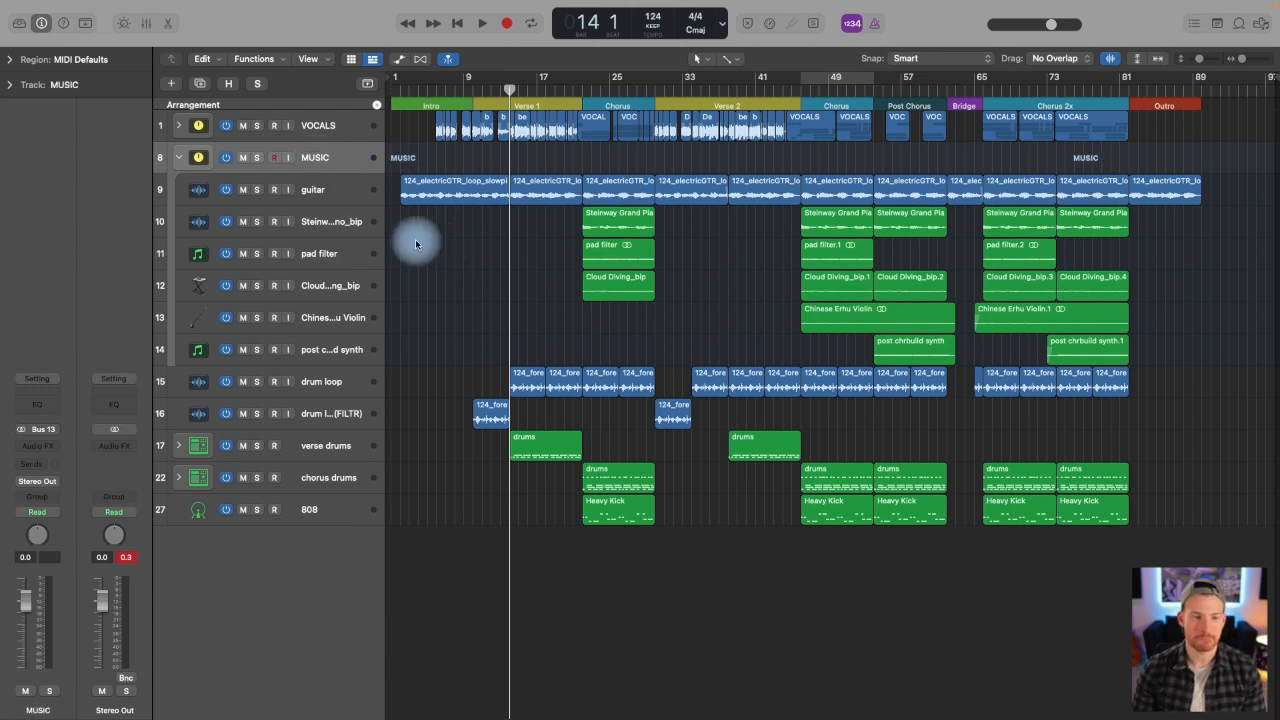
- Examine the channel strips and output routing of individual tracks inside the MUSIC and VOCALS stacks
key(Down)
key(Down)
key(Down)
key(Down)
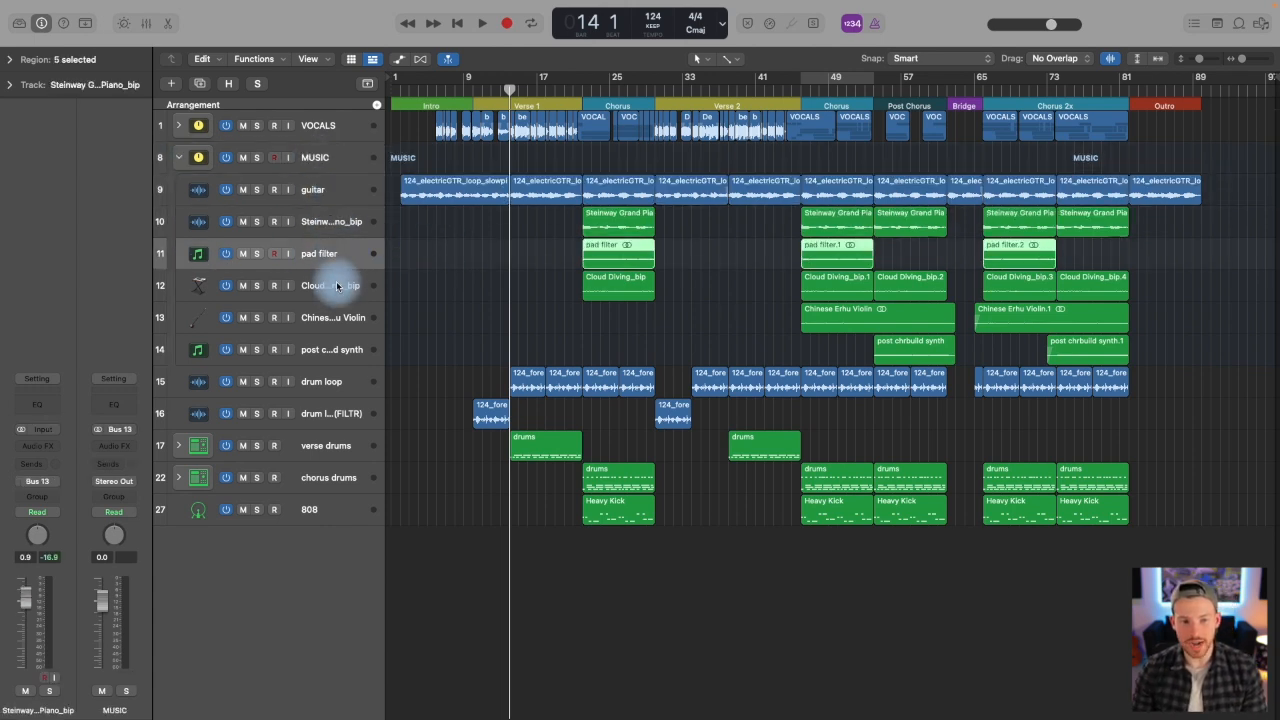
click(340, 159)
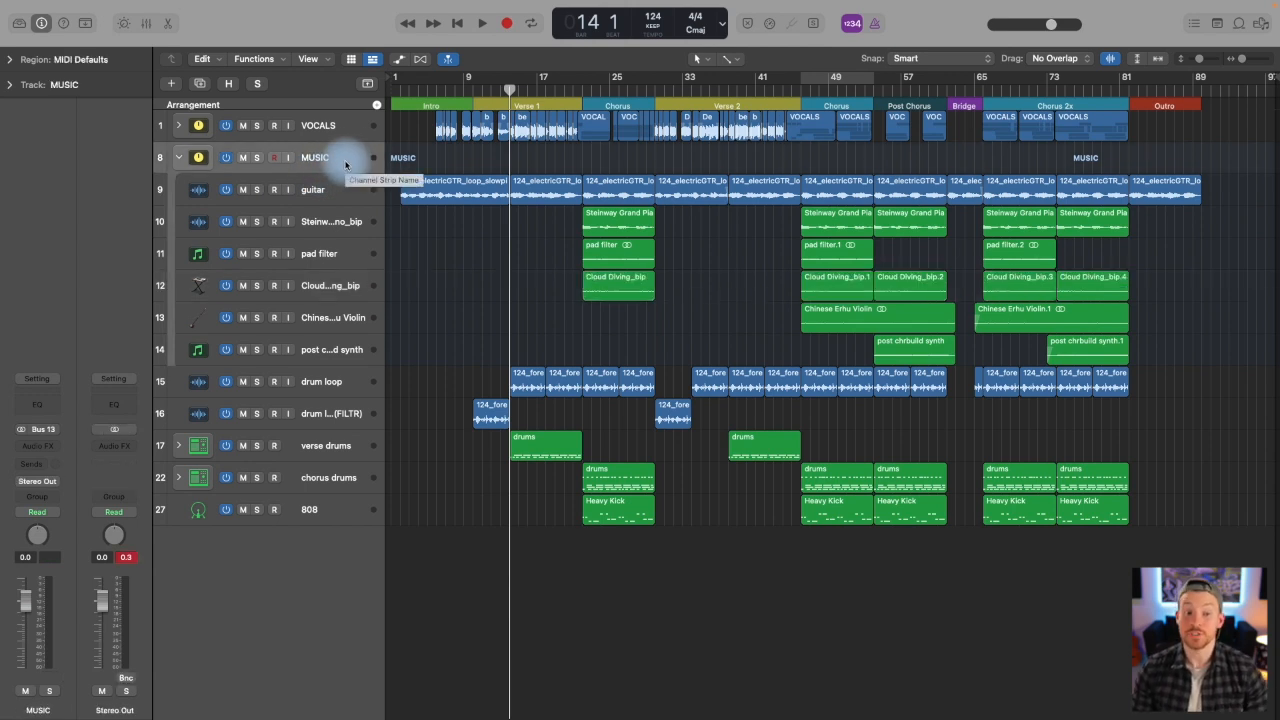
click(178, 125)
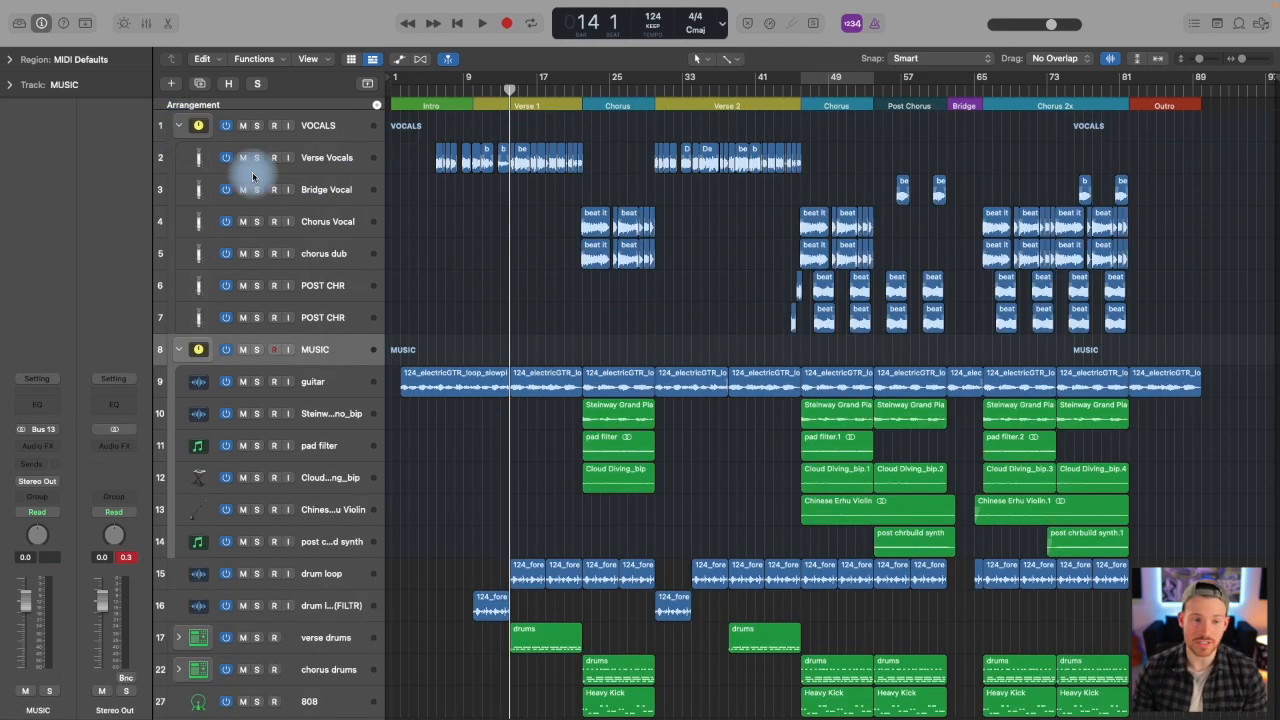
click(320, 318)
click(325, 286)
click(325, 254)
click(323, 222)
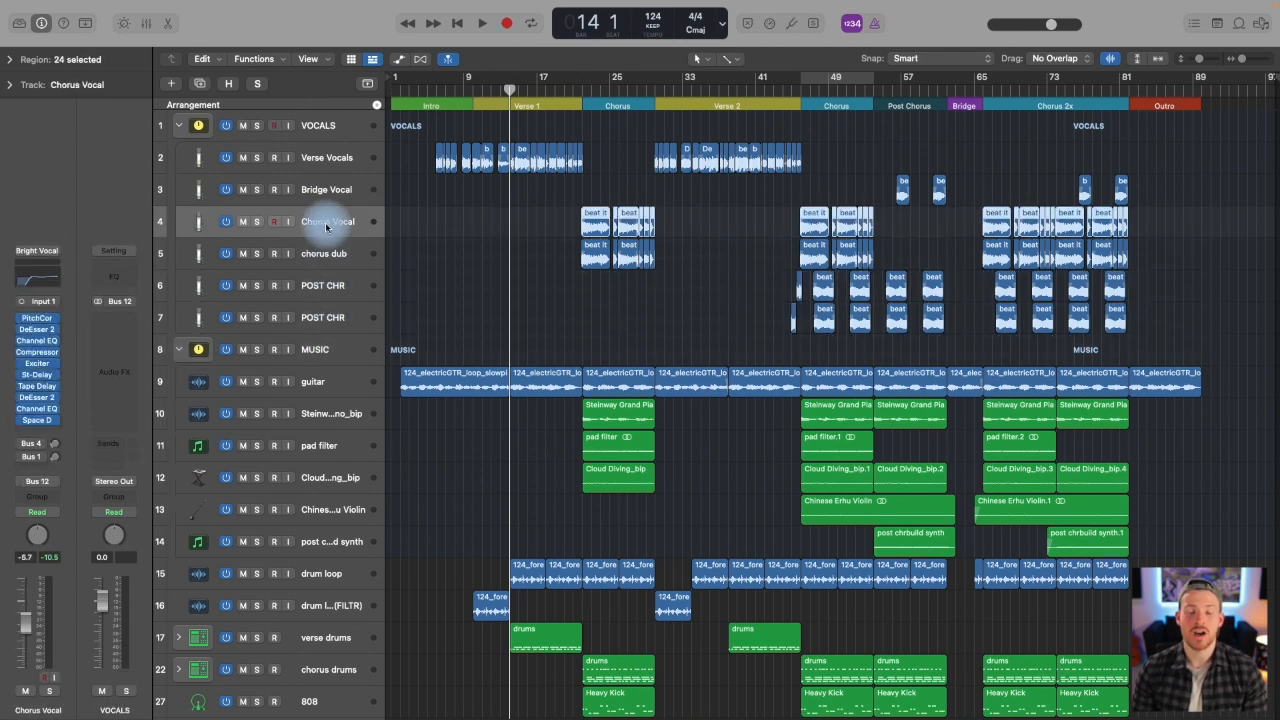
- Collapse the VOCALS and MUSIC stacks so only their main tracks show
click(178, 126)
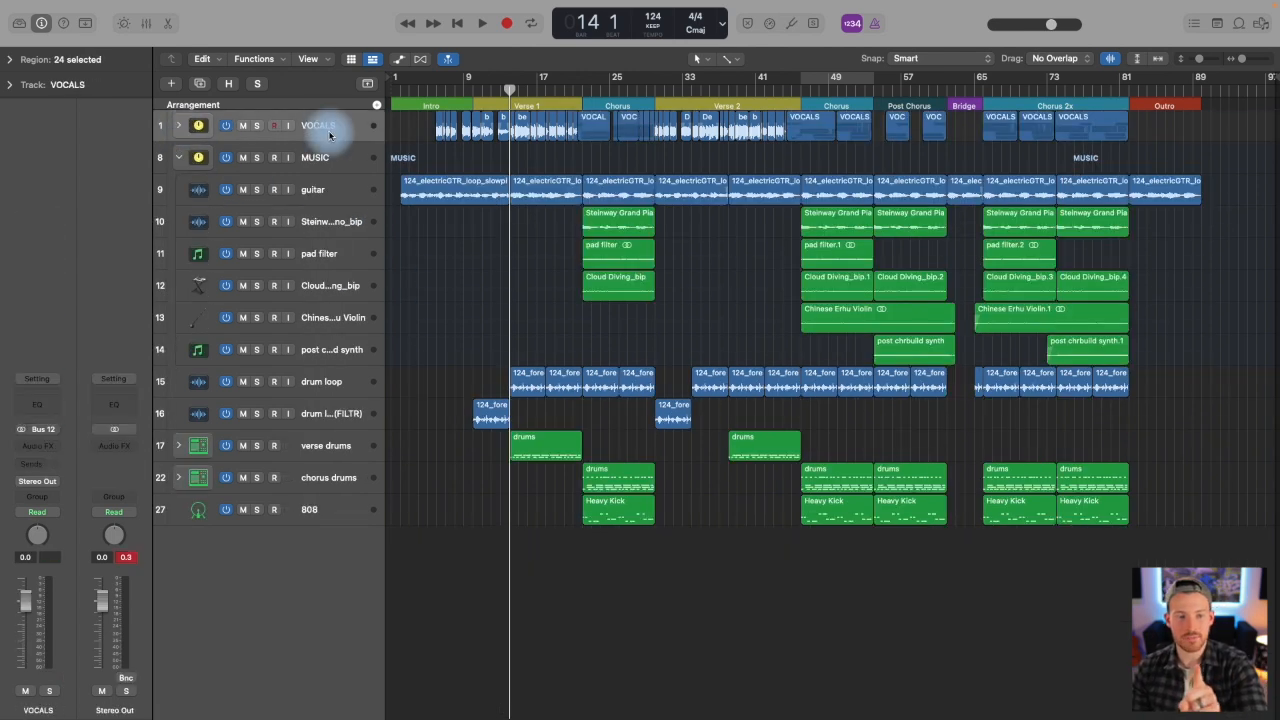
click(179, 158)
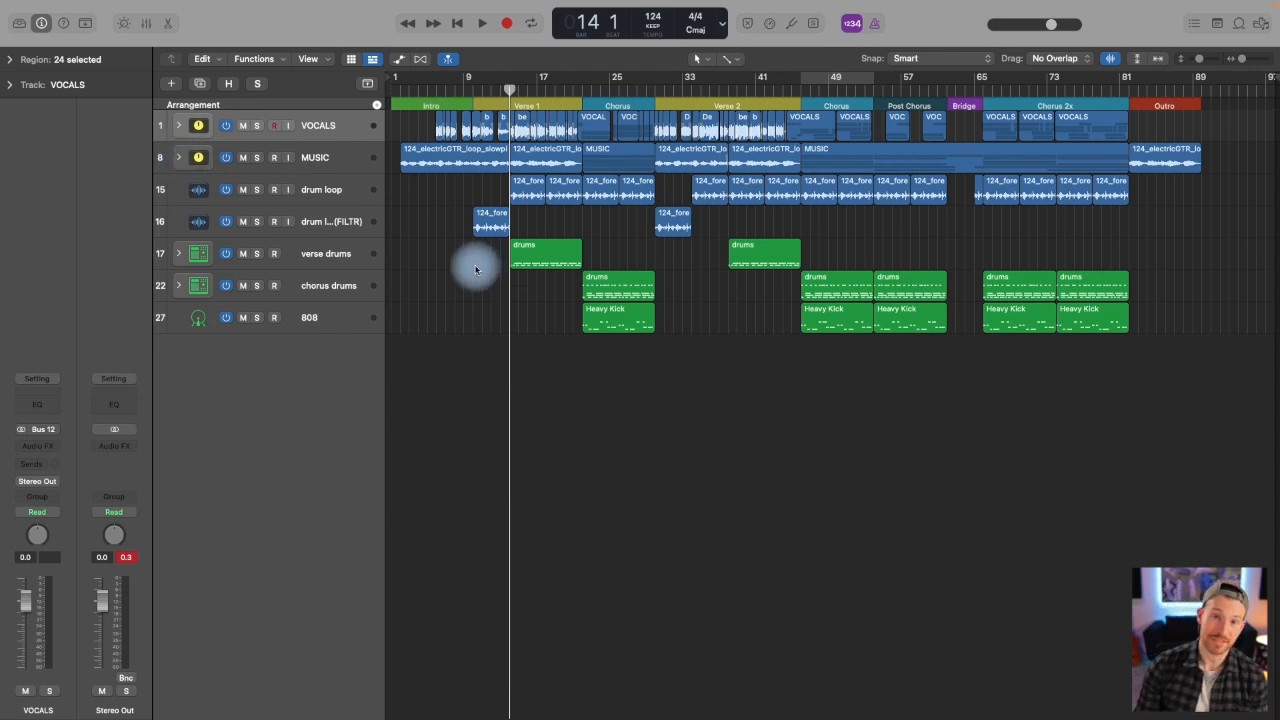
- Group the drum loop, filtered drum loop, verse drums, chorus drums and 808 tracks into a summing stack
click(328, 192)
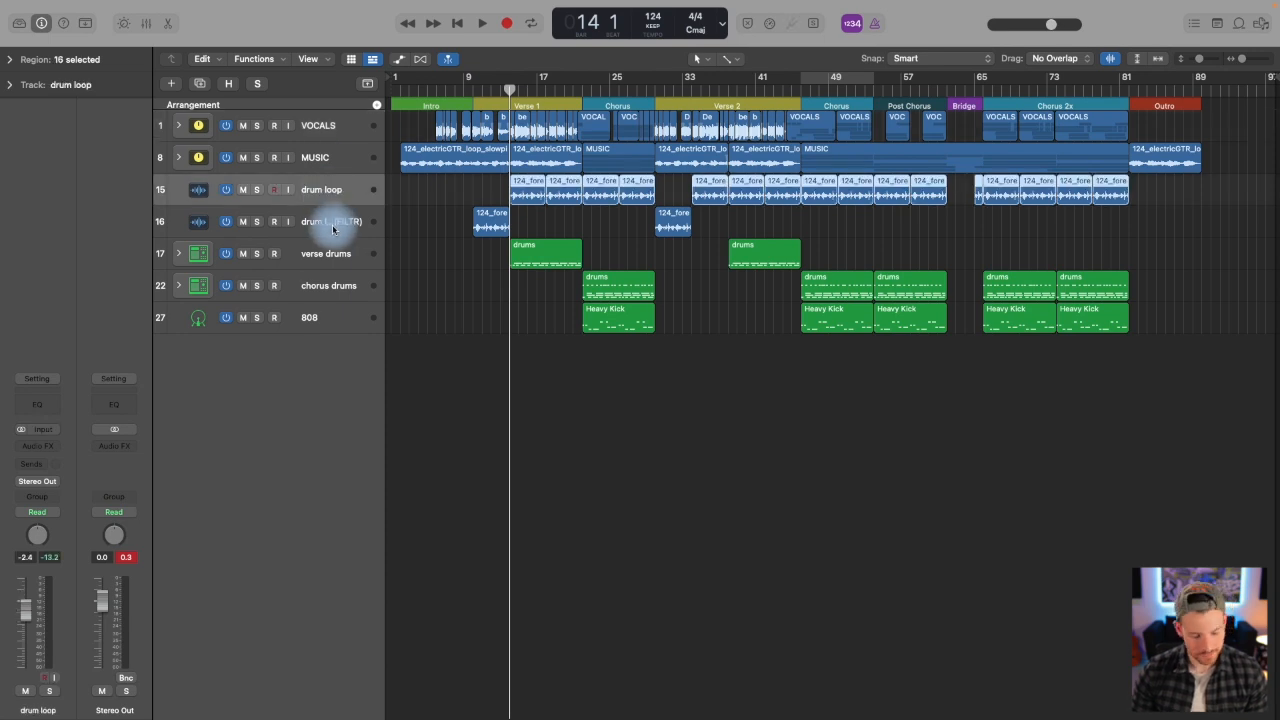
shift+click(333, 224)
shift+click(337, 253)
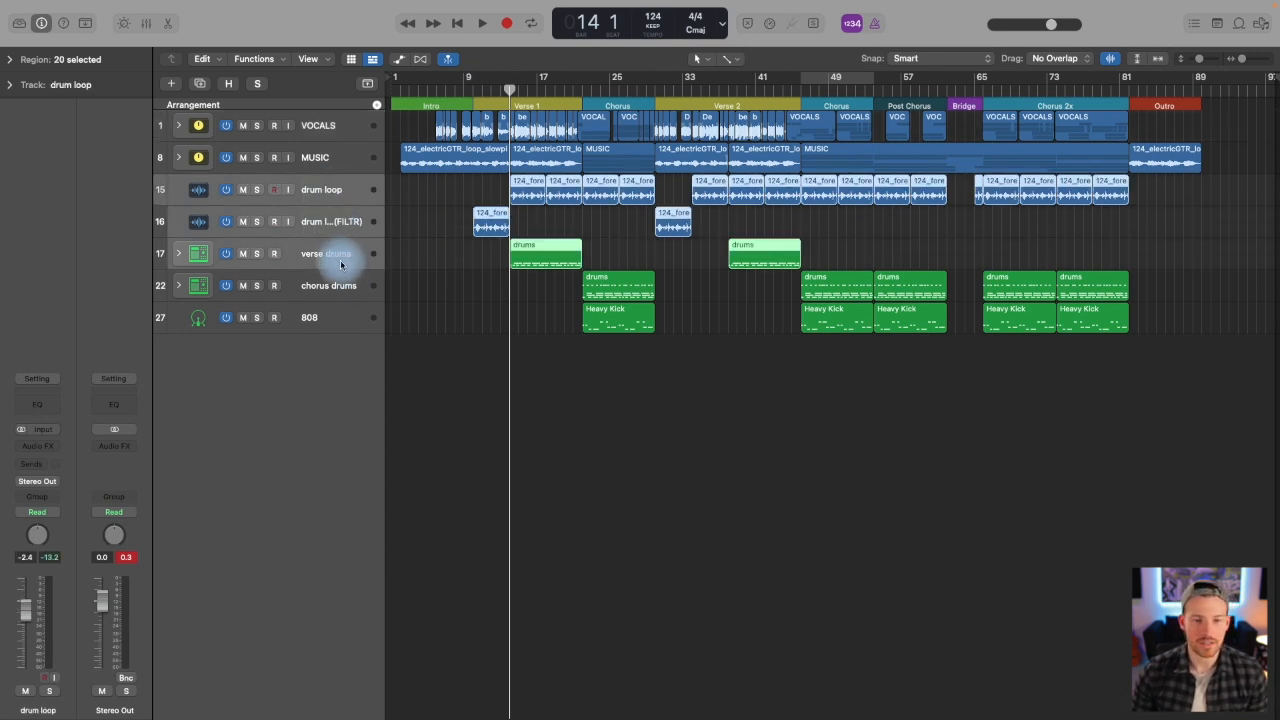
shift+click(338, 286)
shift+click(337, 316)
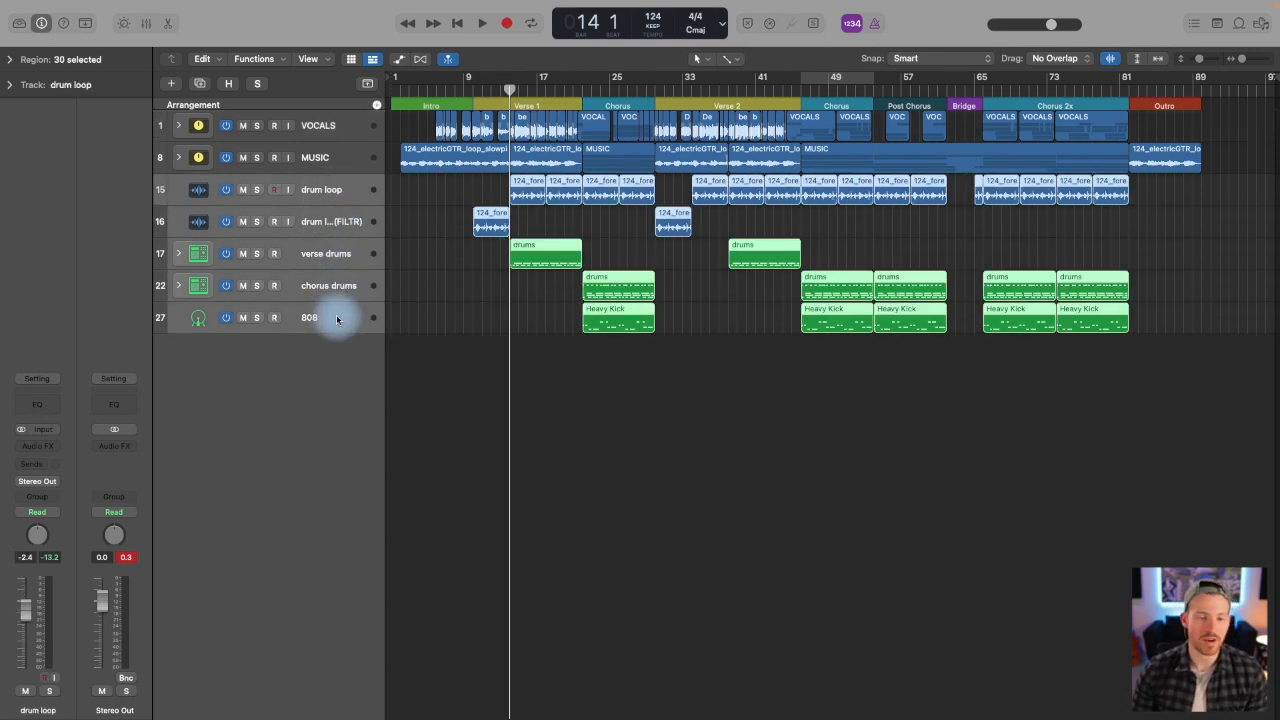
right_click(353, 204)
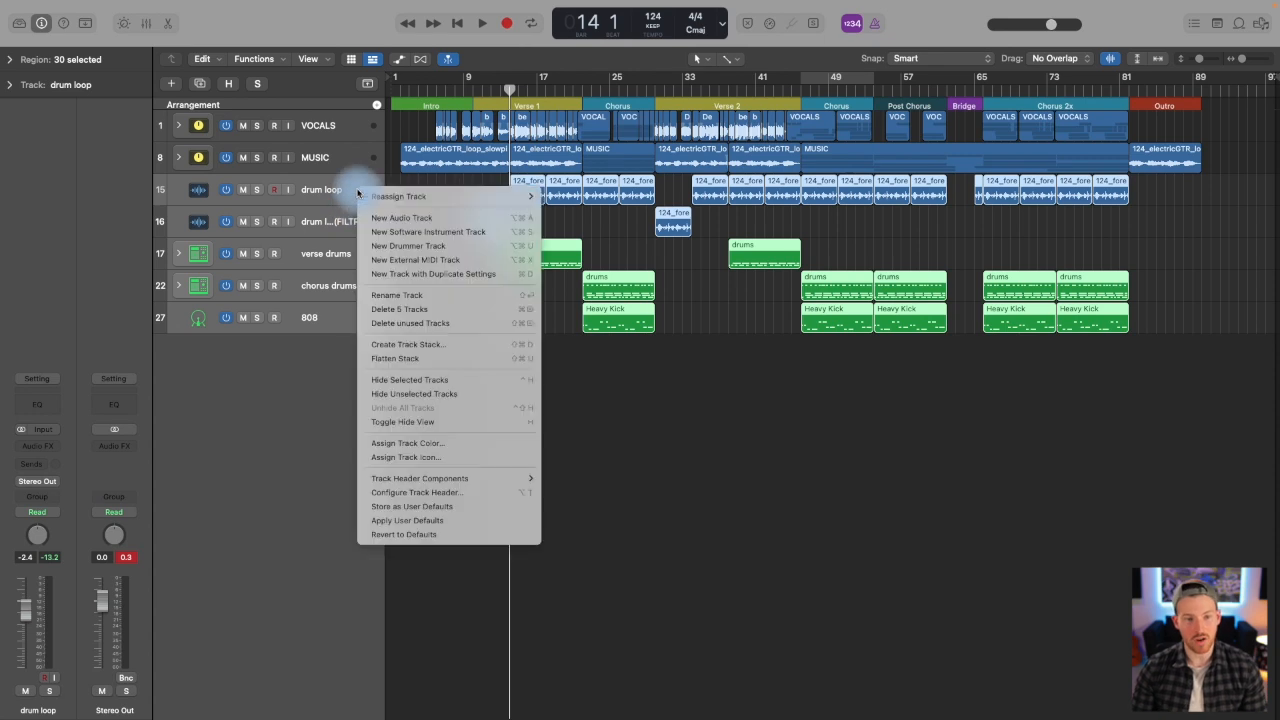
click(416, 344)
click(745, 420)
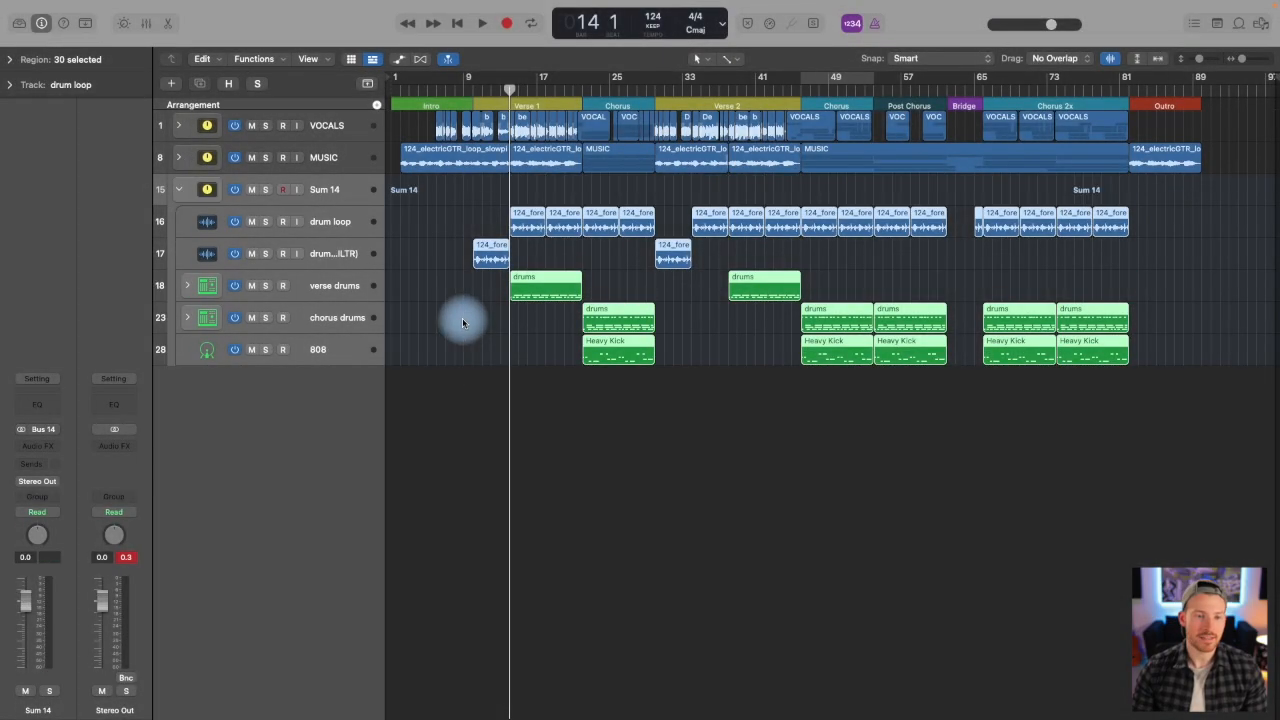
- Name the new drum summing stack DRUMS and collapse it to its main track
click(340, 200)
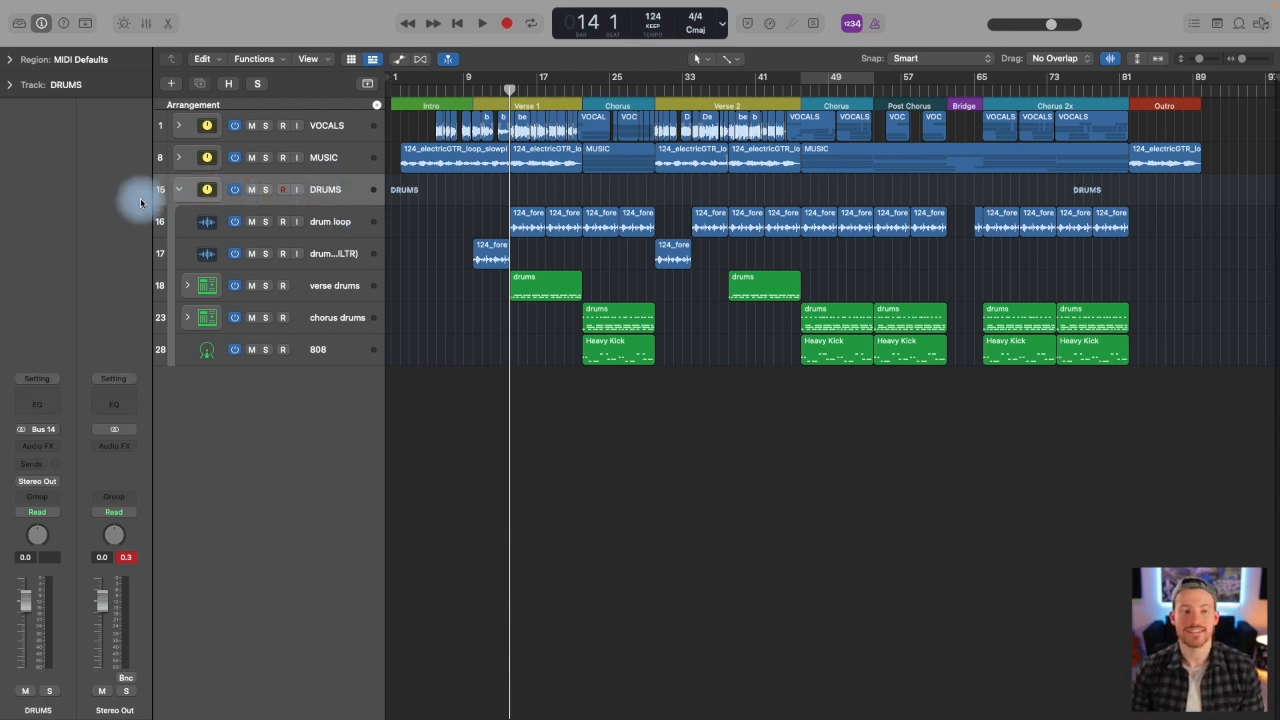
click(180, 190)
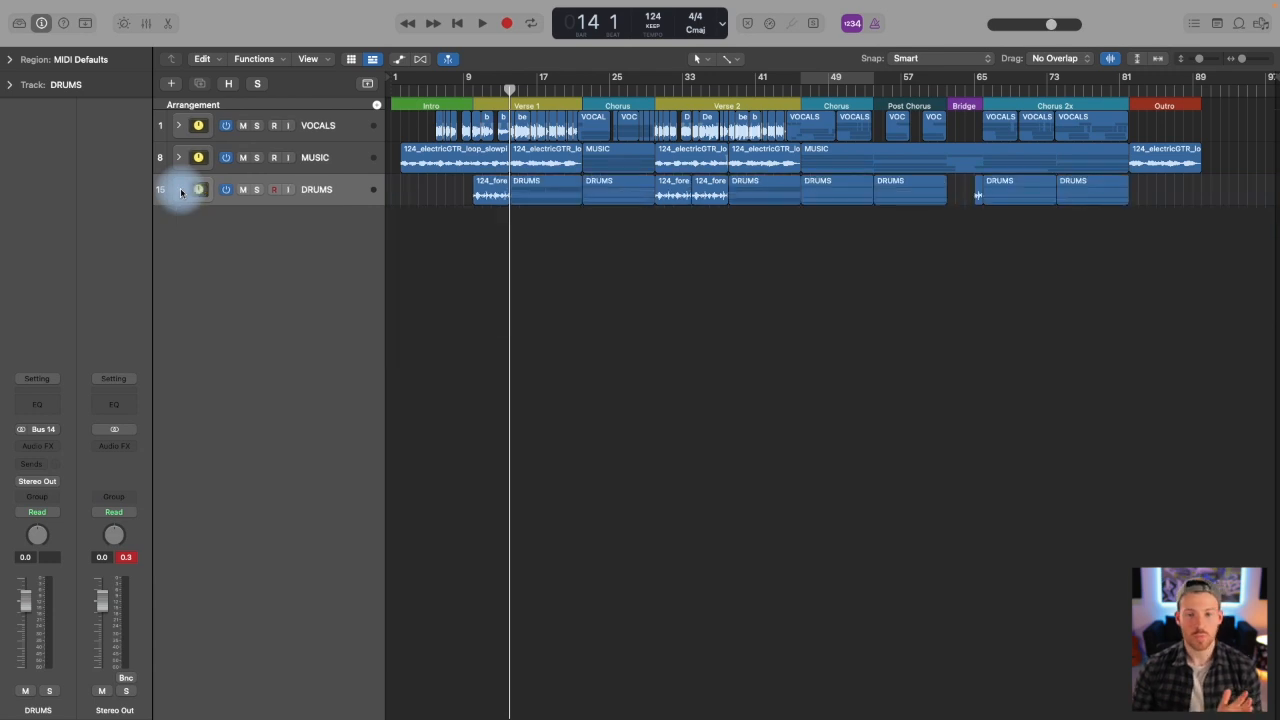
drag(1200, 60, 1230, 66)
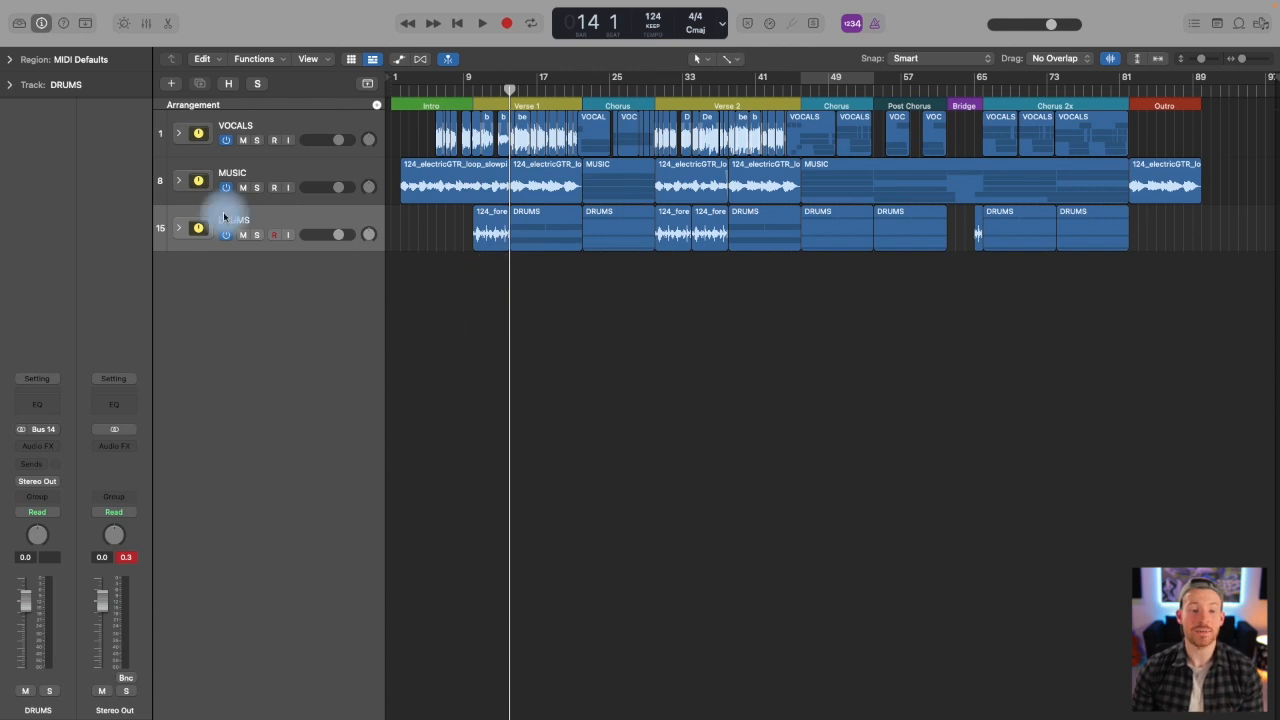
- Expand the VOCALS, MUSIC and DRUMS stacks to review all their subtracks, and collapse them again
click(178, 227)
click(178, 180)
click(178, 132)
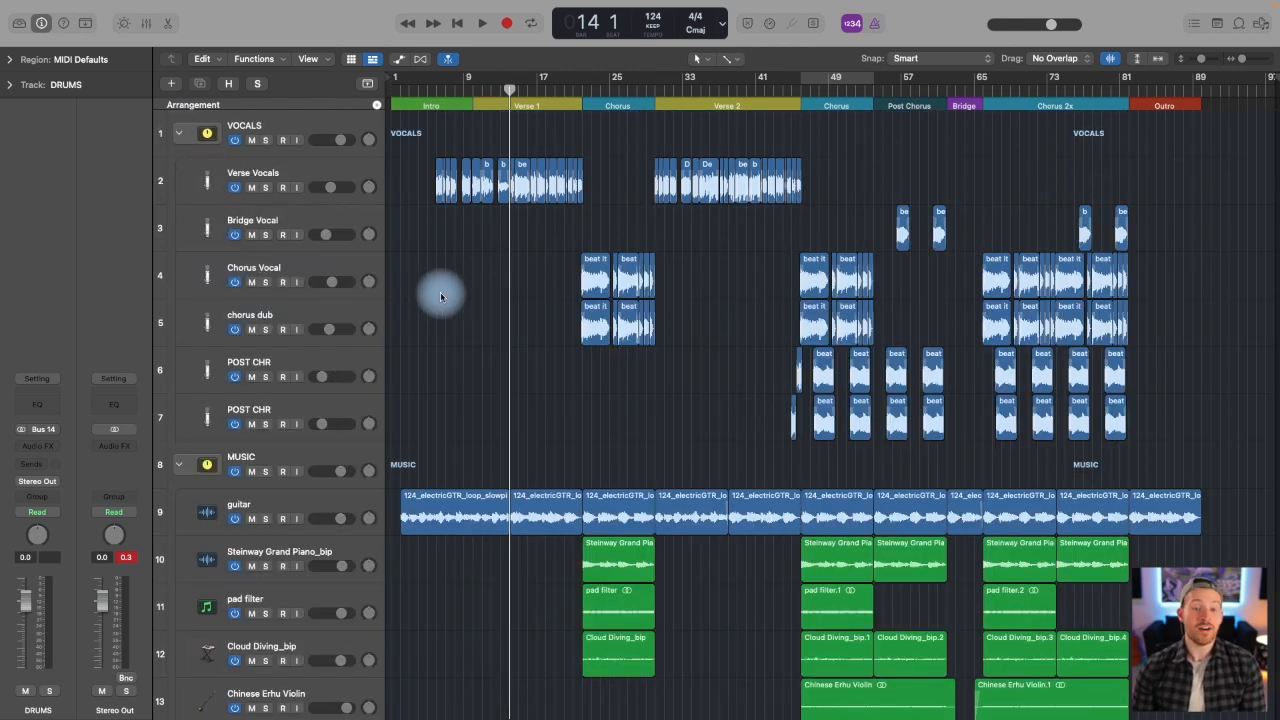
scroll(441, 296, down, 10)
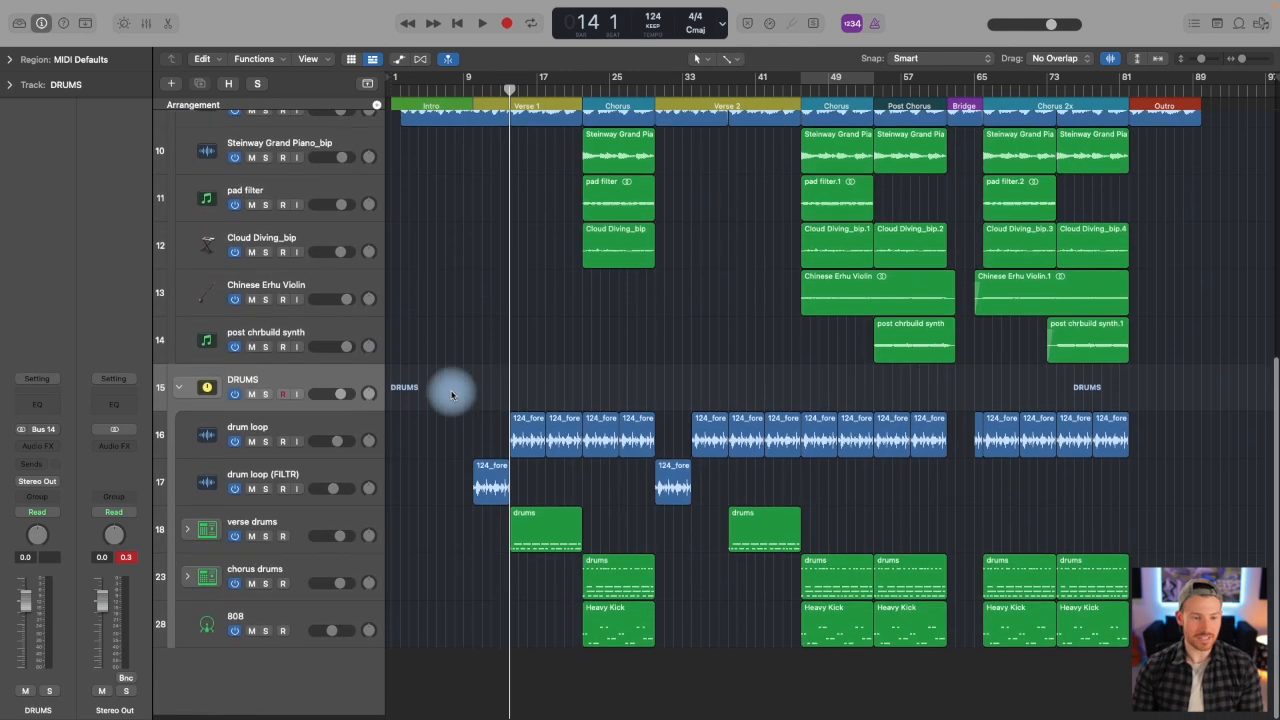
scroll(445, 392, up, 10)
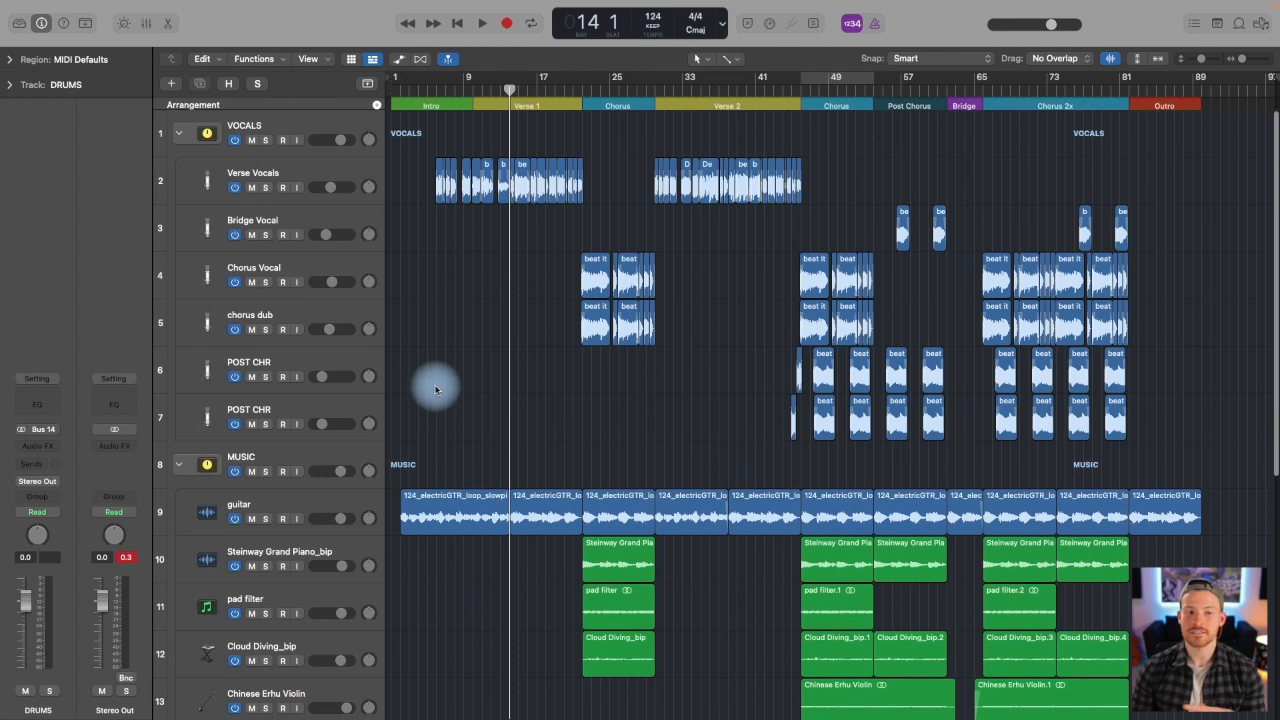
click(178, 132)
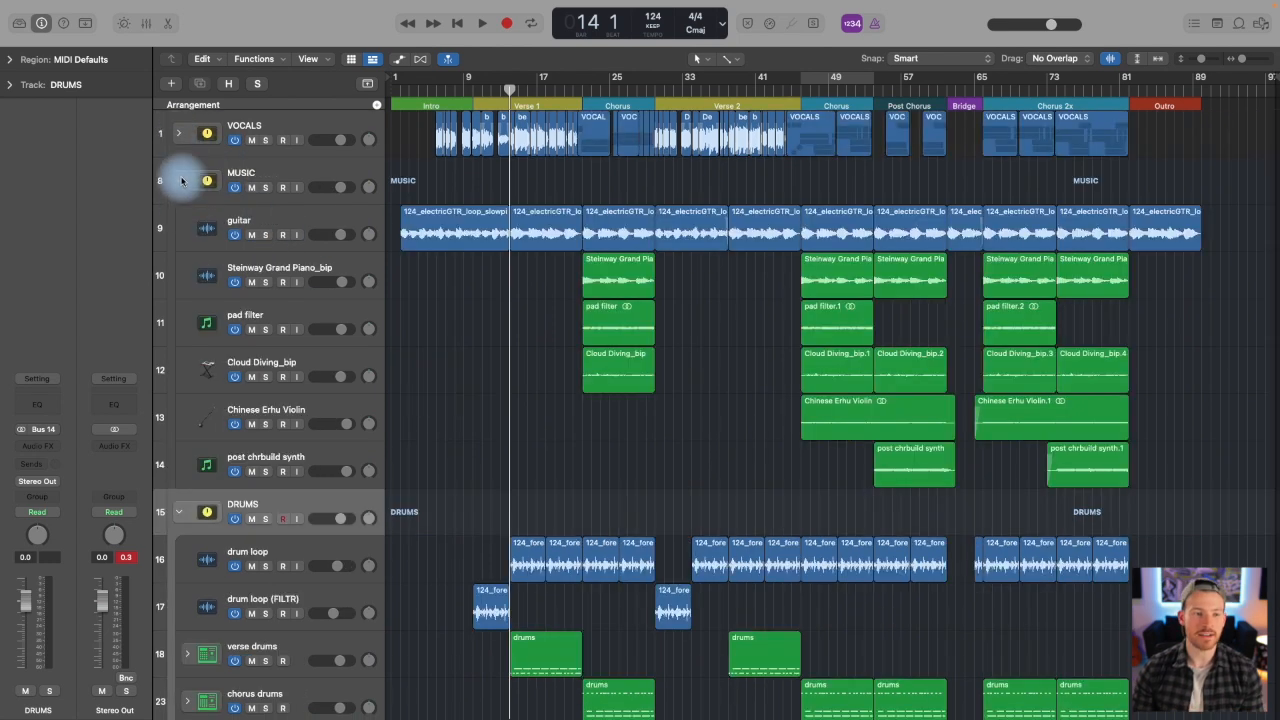
click(179, 180)
click(180, 226)
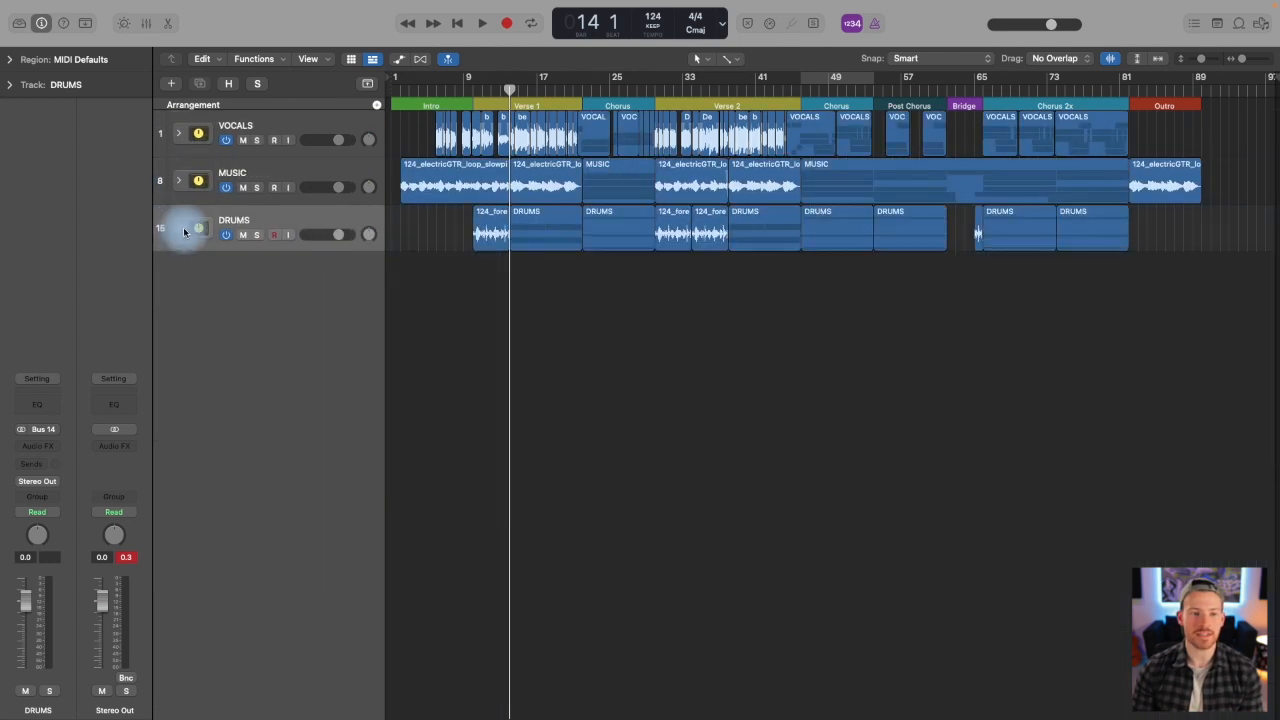
- Select the VOCALS, MUSIC and DRUMS main tracks one after another to view each bus channel strip
click(296, 136)
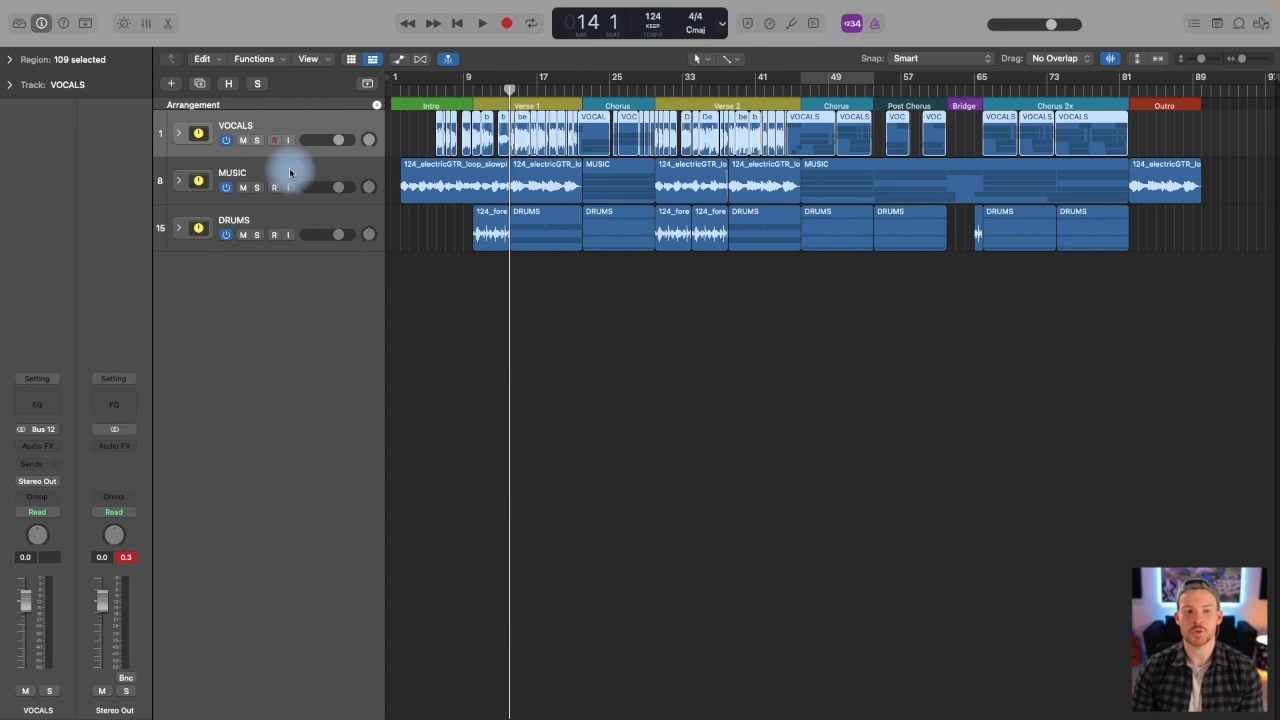
click(290, 173)
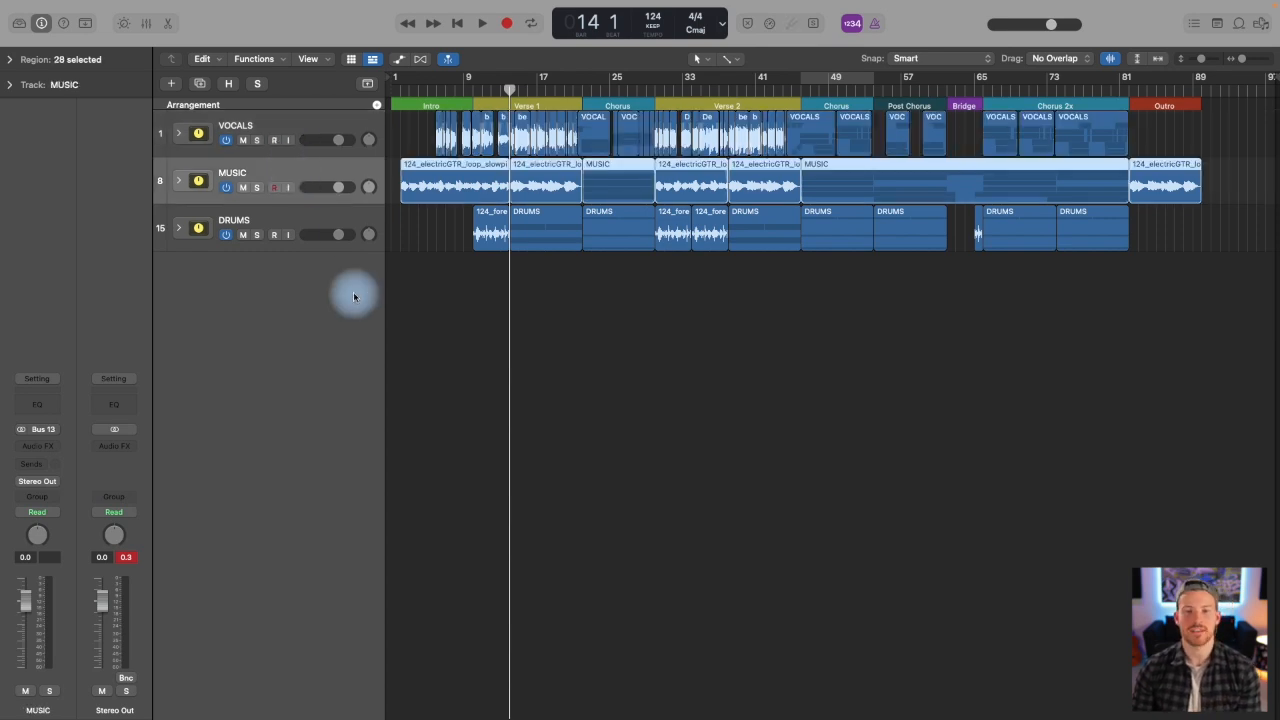
click(318, 234)
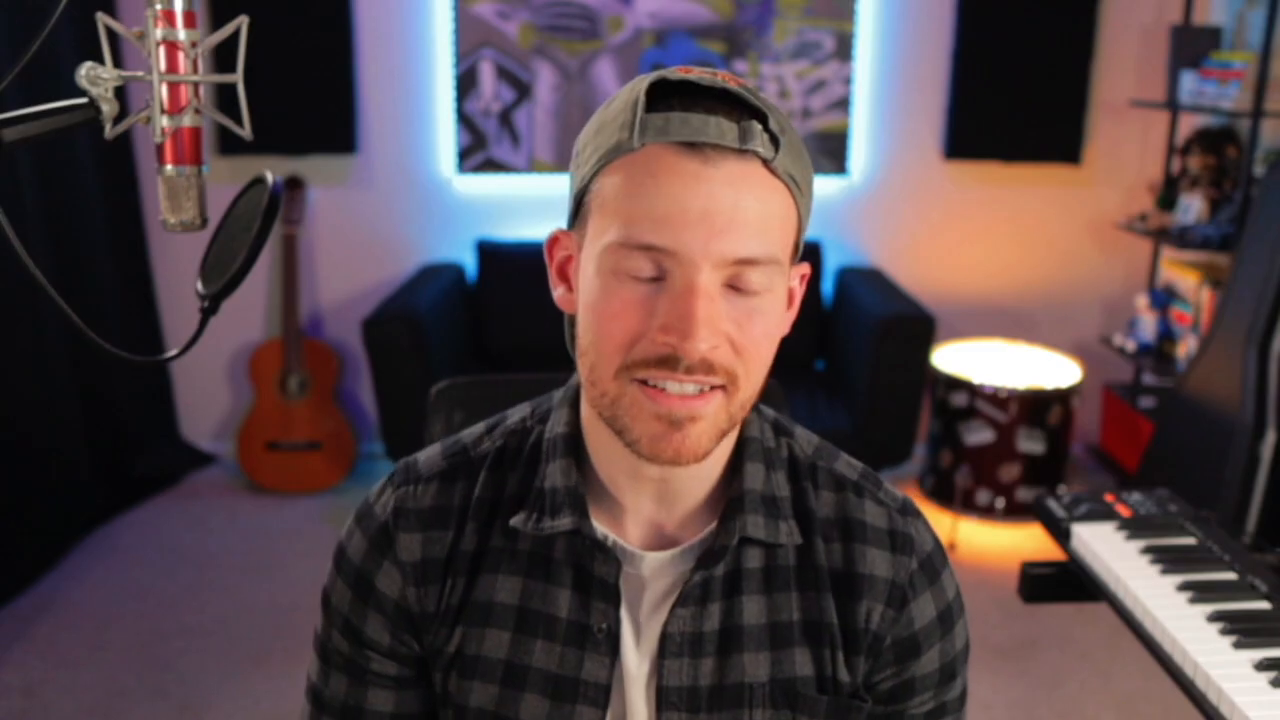
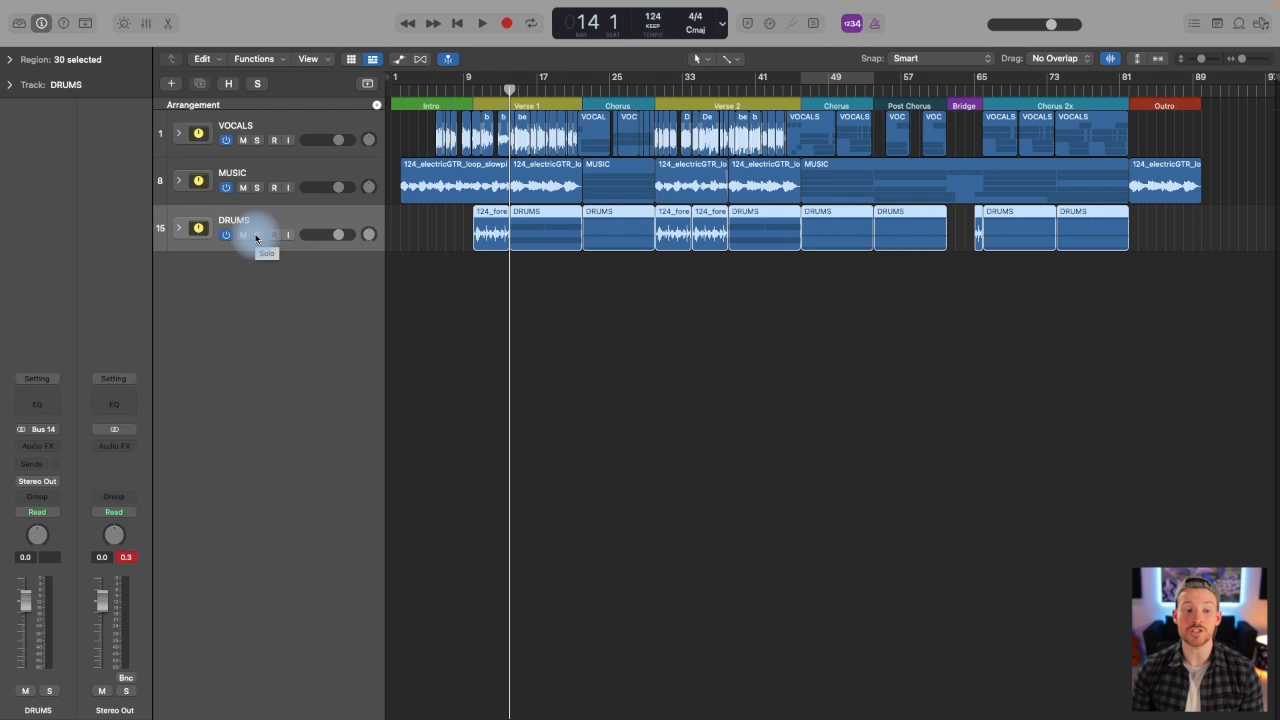
- Solo the DRUMS stack and listen to it with the cycle range on over the second chorus
click(256, 236)
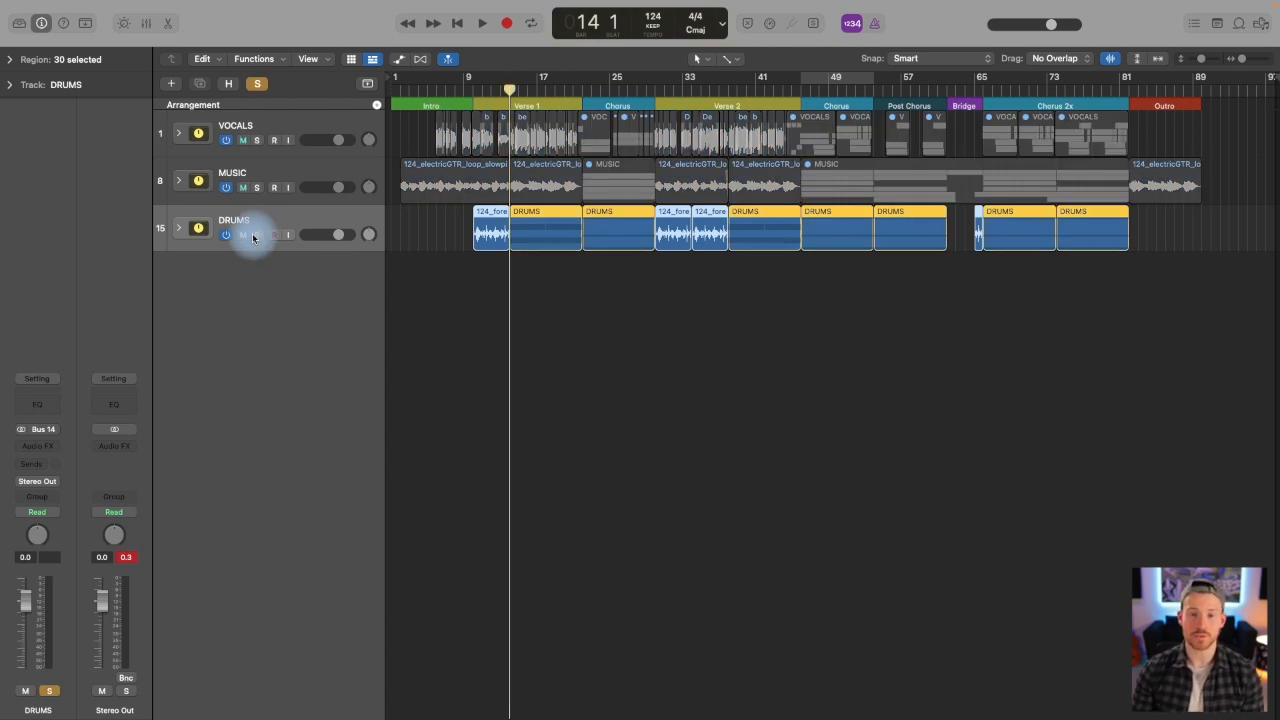
click(814, 78)
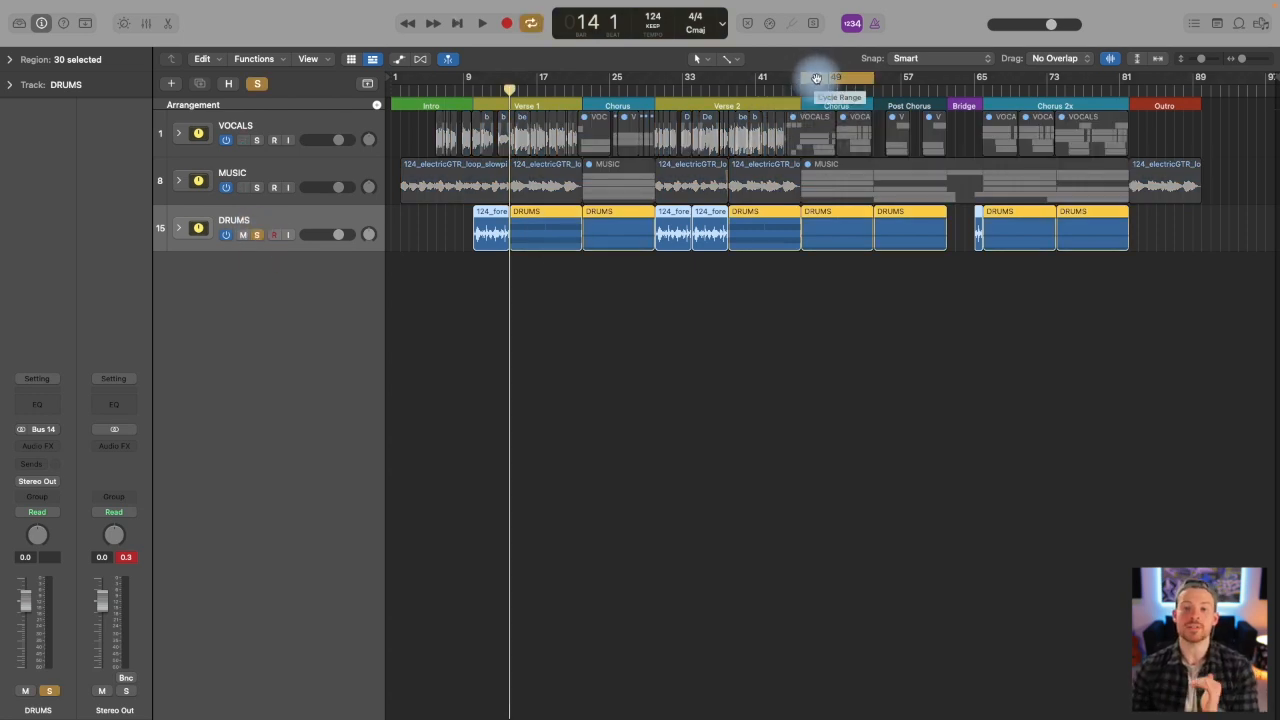
drag(817, 78, 816, 78)
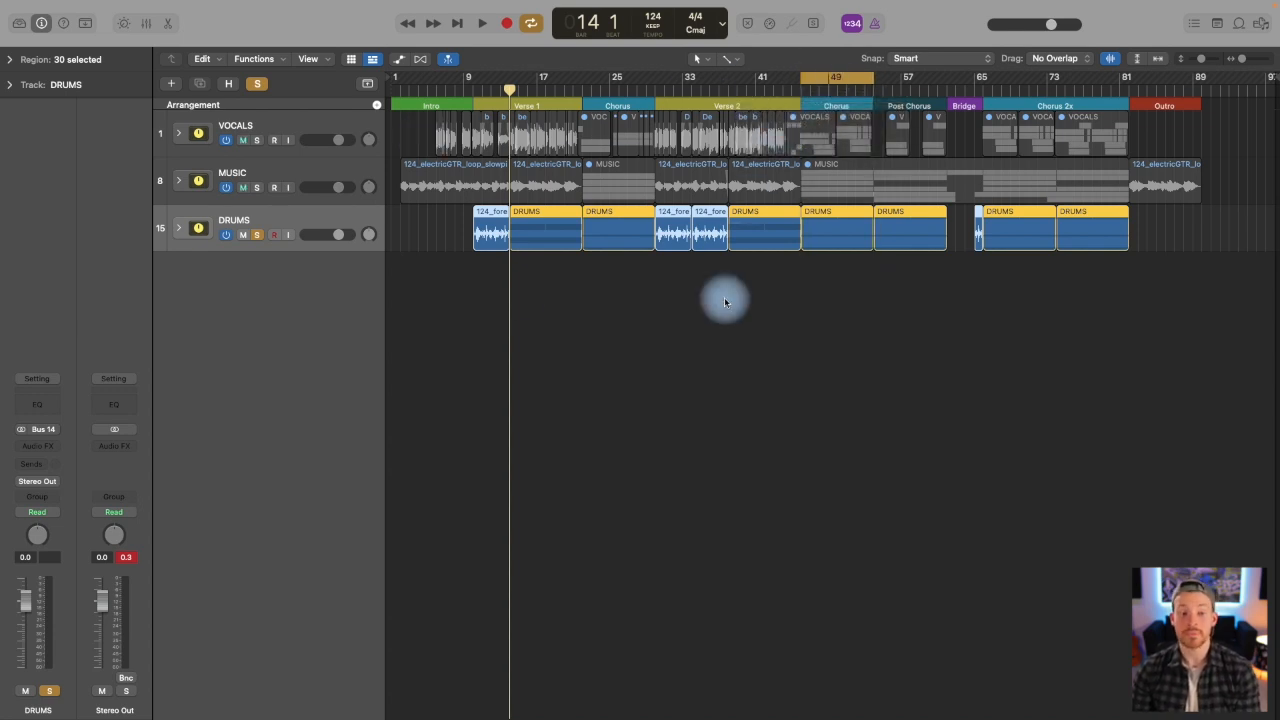
click(414, 270)
key(space)
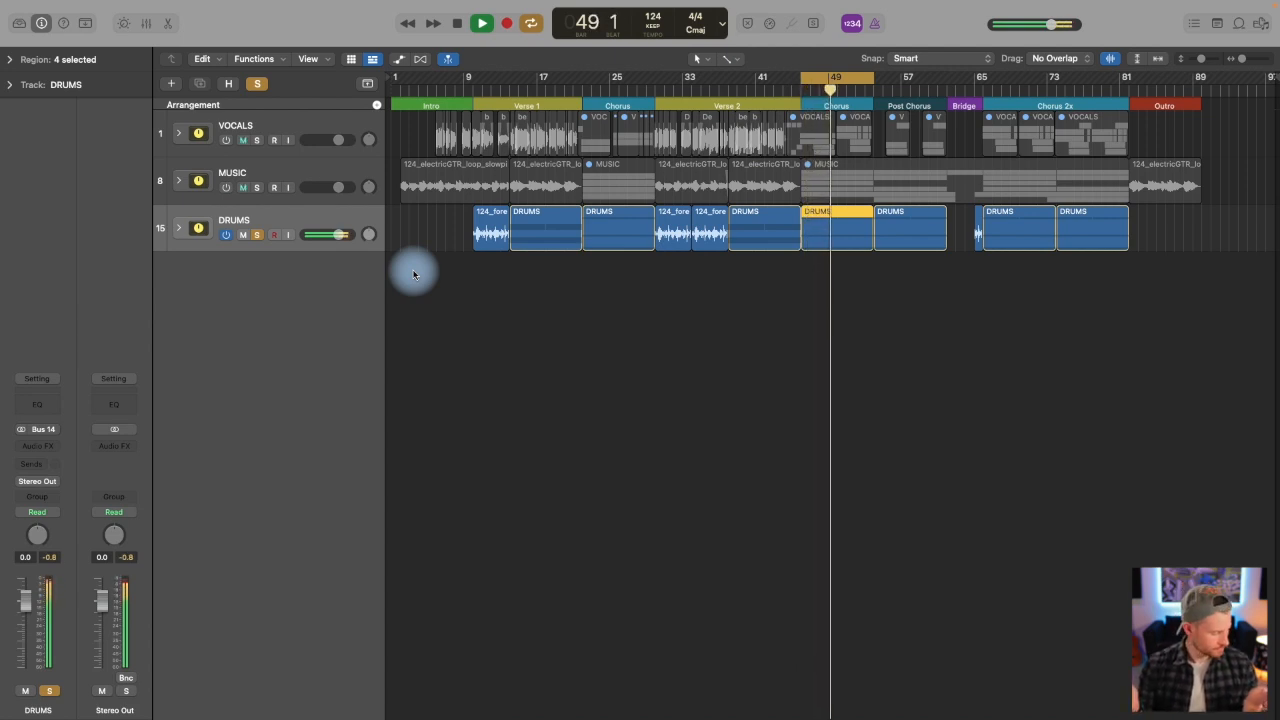
key(space)
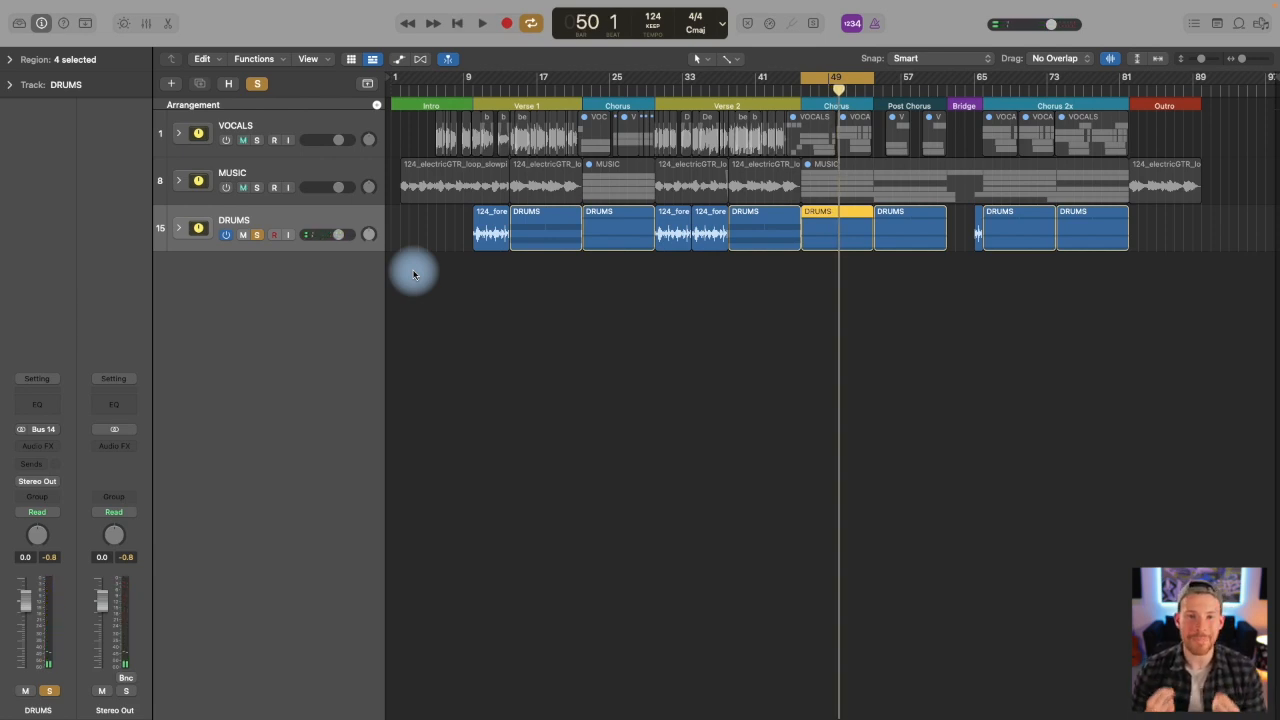
- Balance the drums_sample_chunkhat, 808 and Kick 1 - Crate Digger volumes inside the DRUMS stack while the chorus loops
click(178, 231)
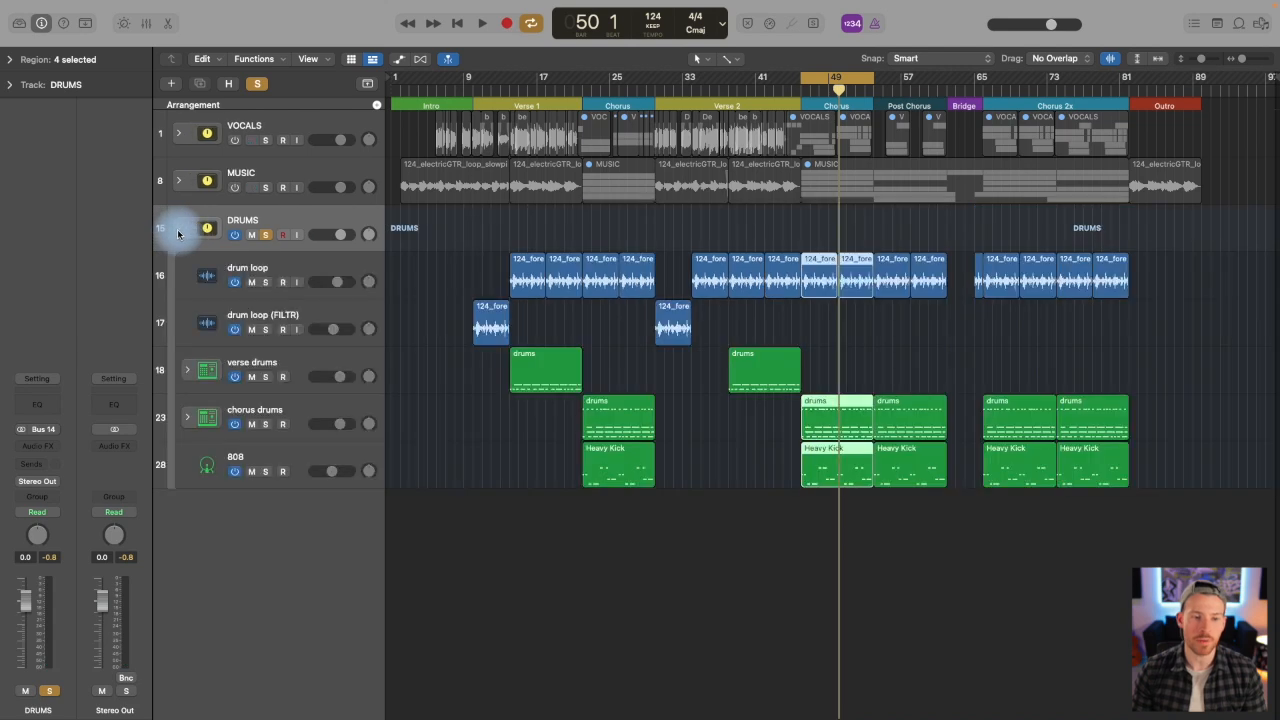
click(488, 572)
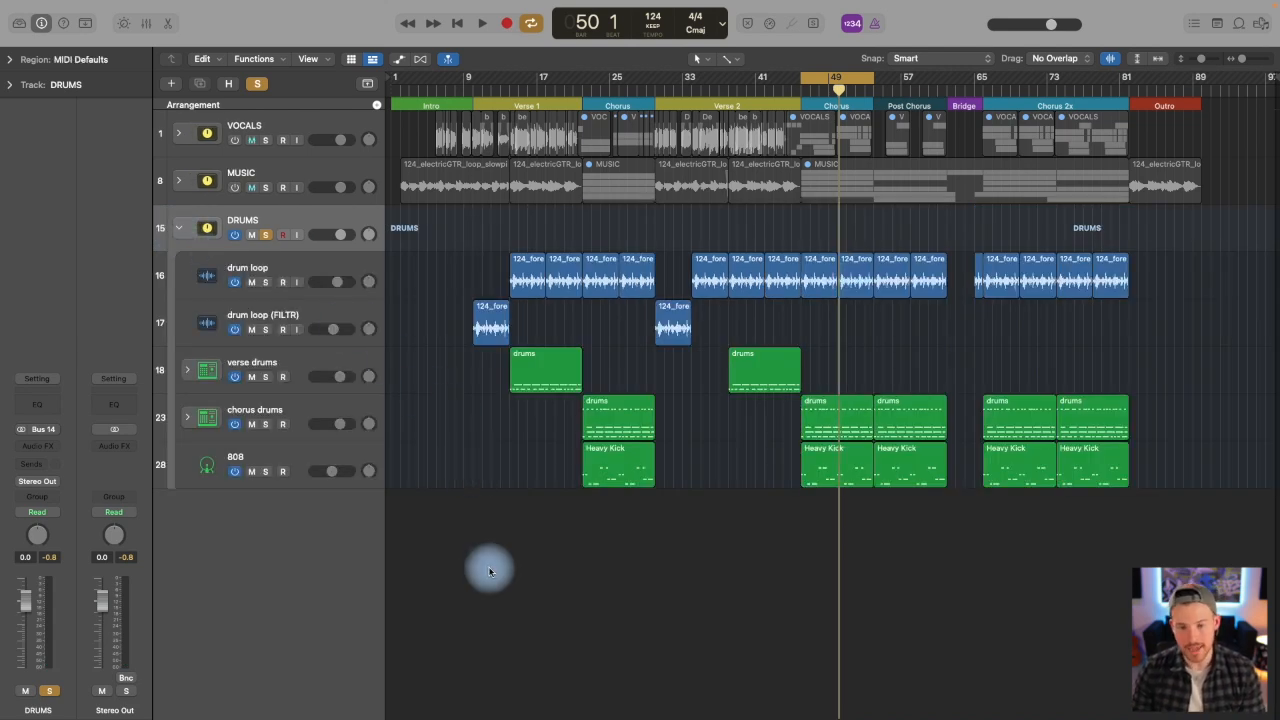
key(space)
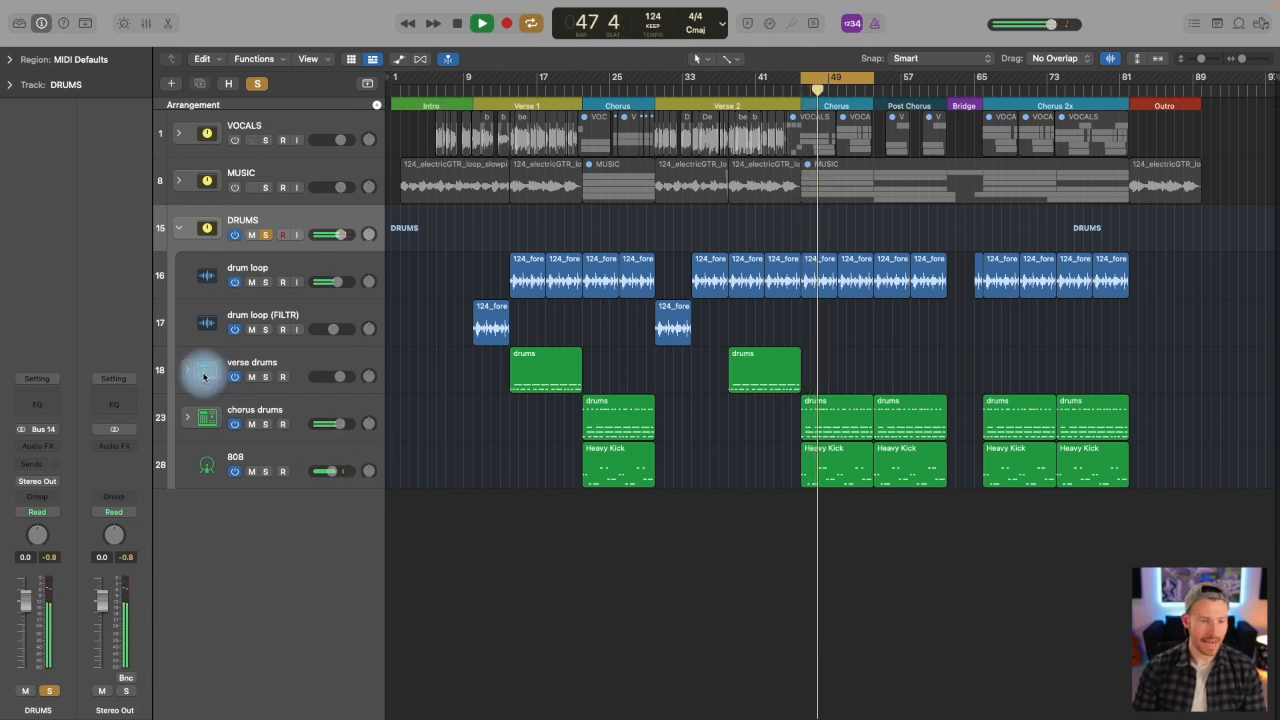
click(187, 416)
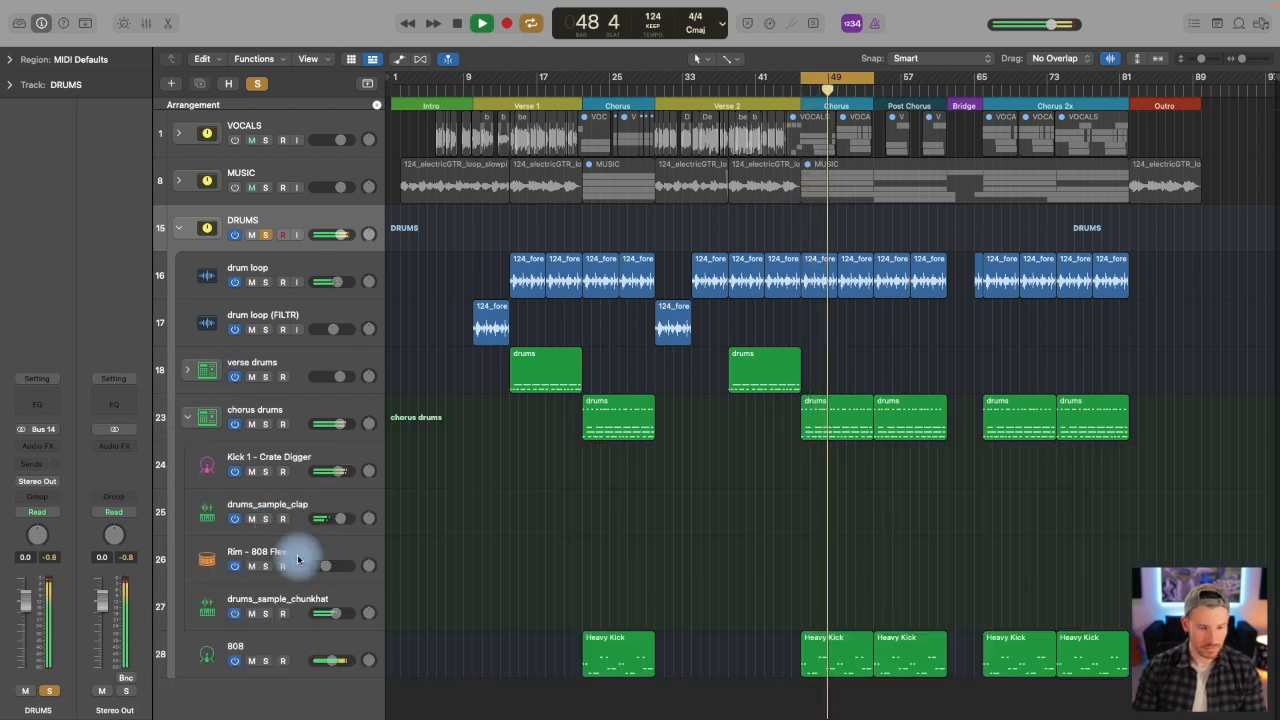
drag(333, 613, 326, 612)
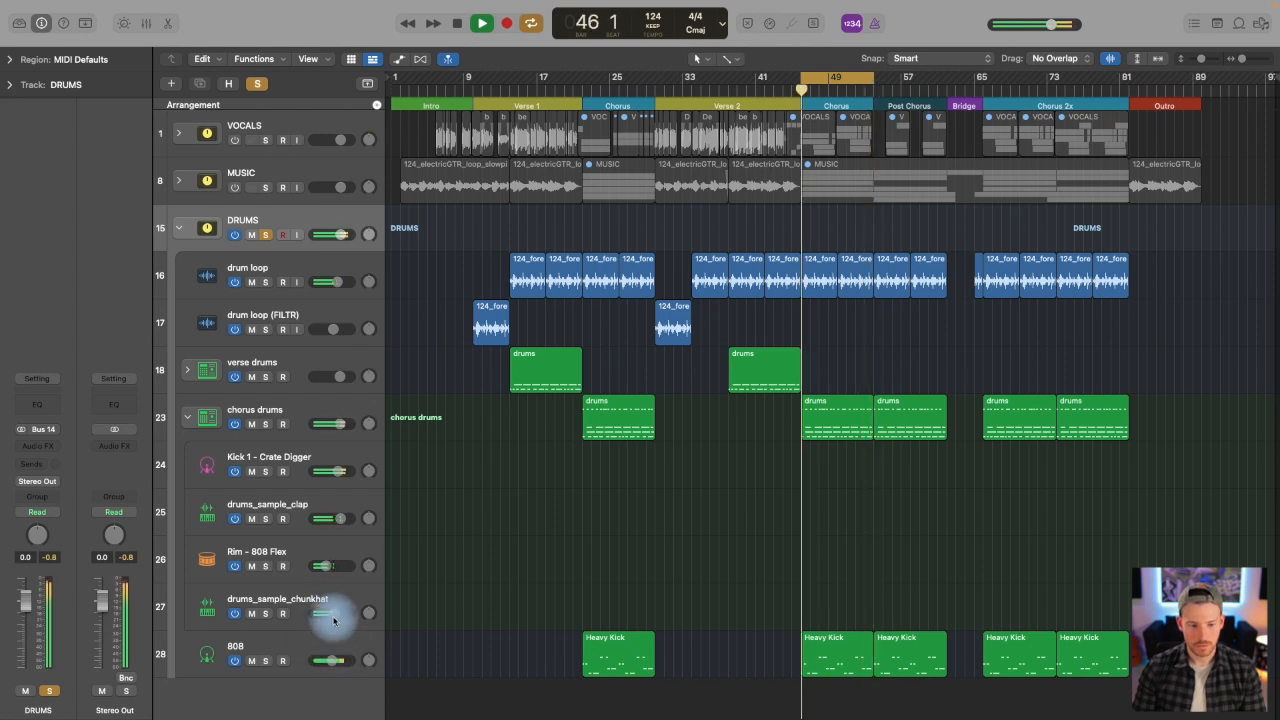
drag(323, 660, 330, 661)
drag(325, 471, 329, 471)
drag(328, 621, 328, 621)
drag(329, 663, 329, 663)
drag(333, 471, 334, 476)
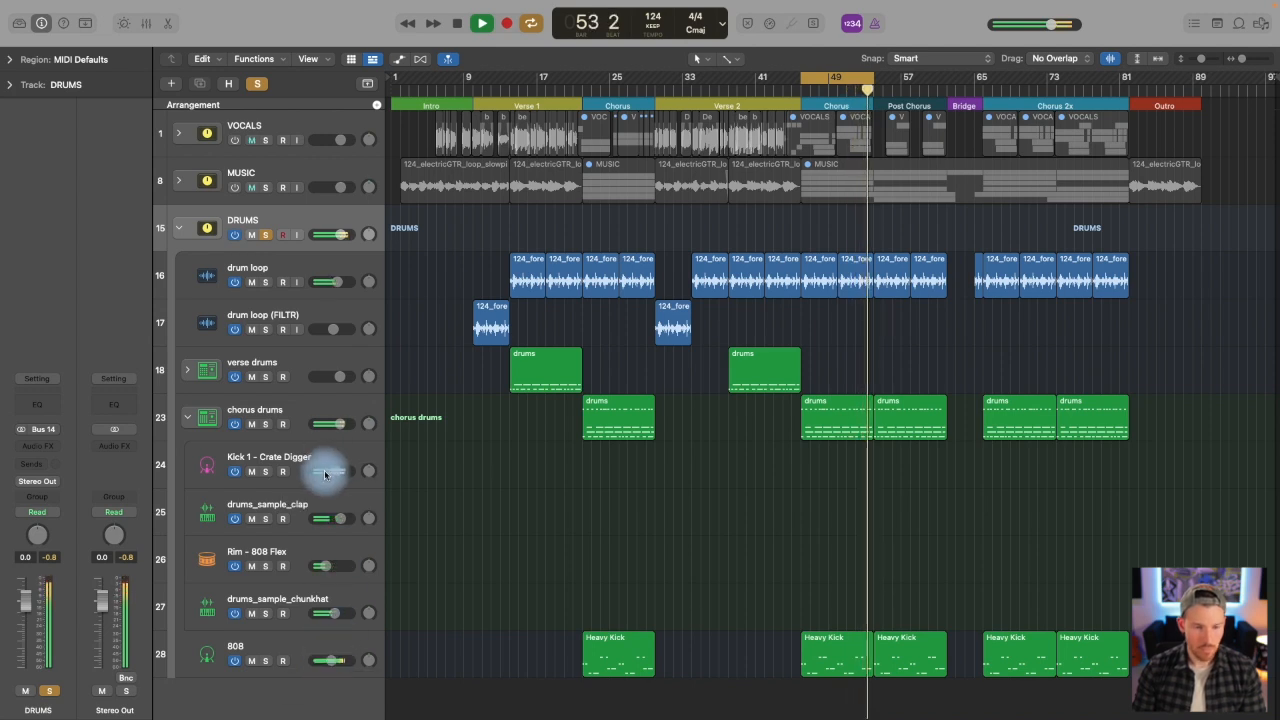
- Stop playback and collapse the chorus drums and DRUMS stacks
key(space)
click(186, 417)
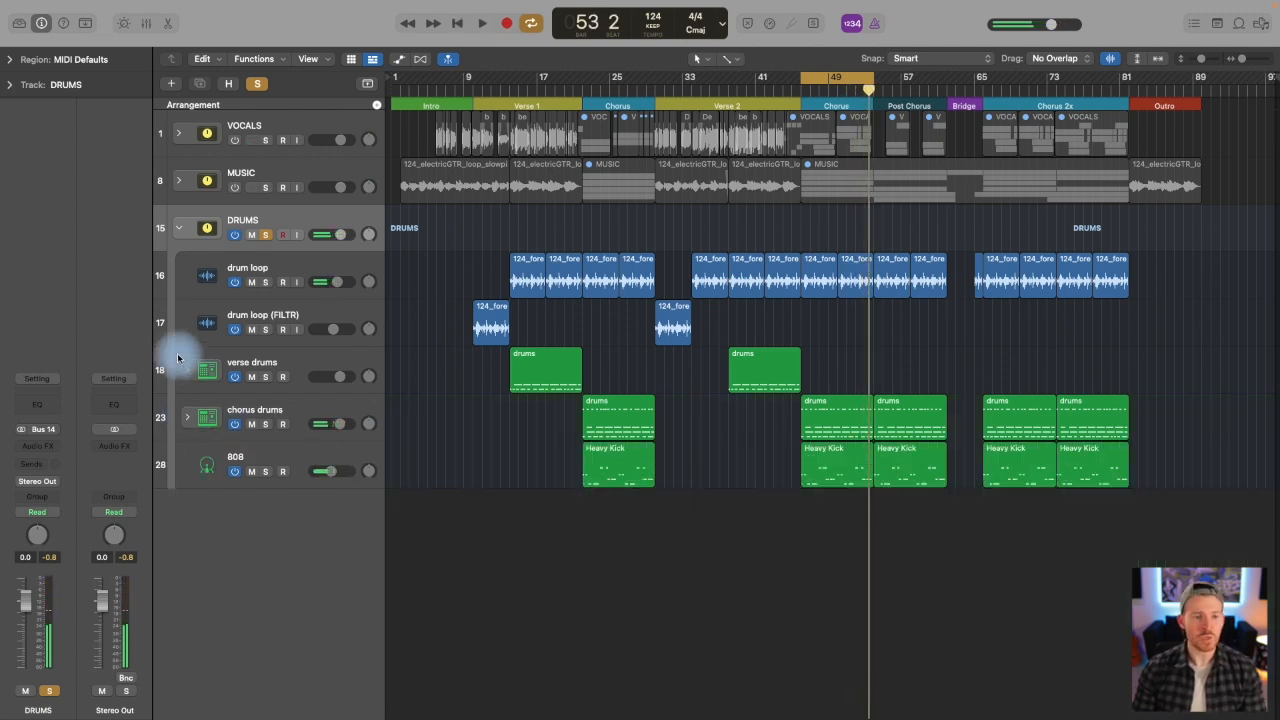
click(178, 227)
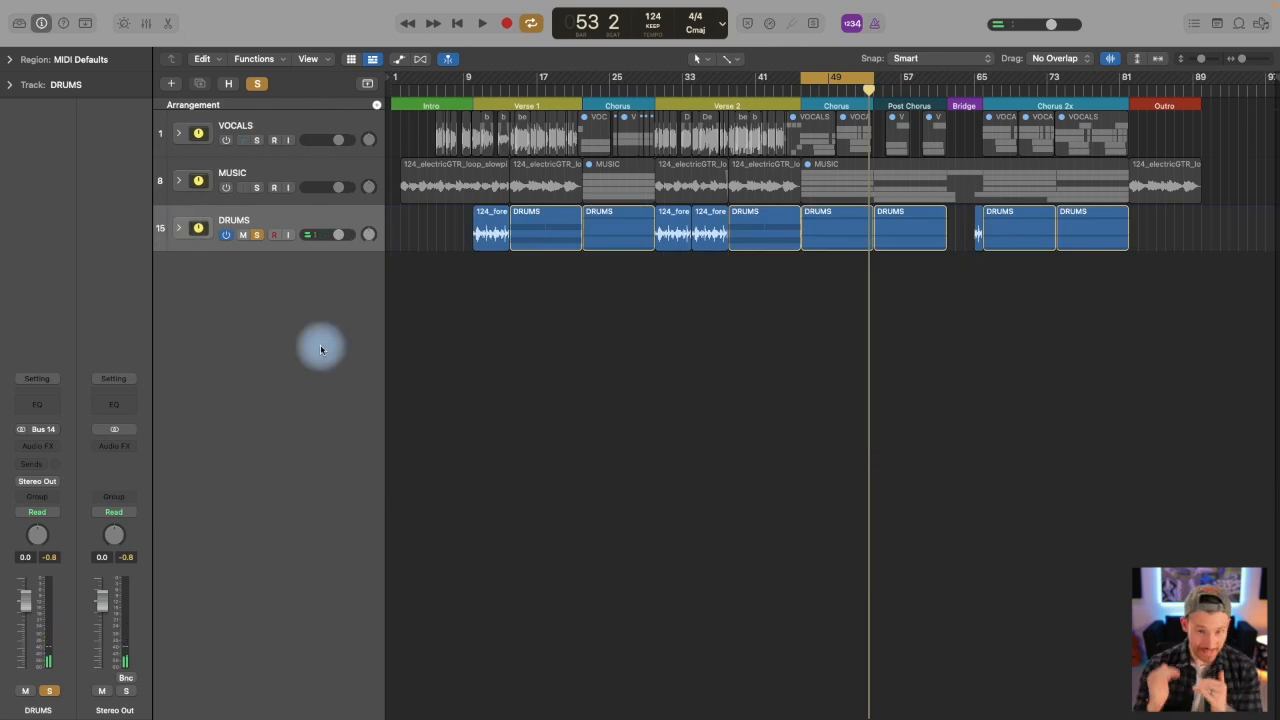
- Switch the solo from the DRUMS stack to the MUSIC stack and select the MUSIC main track
click(271, 225)
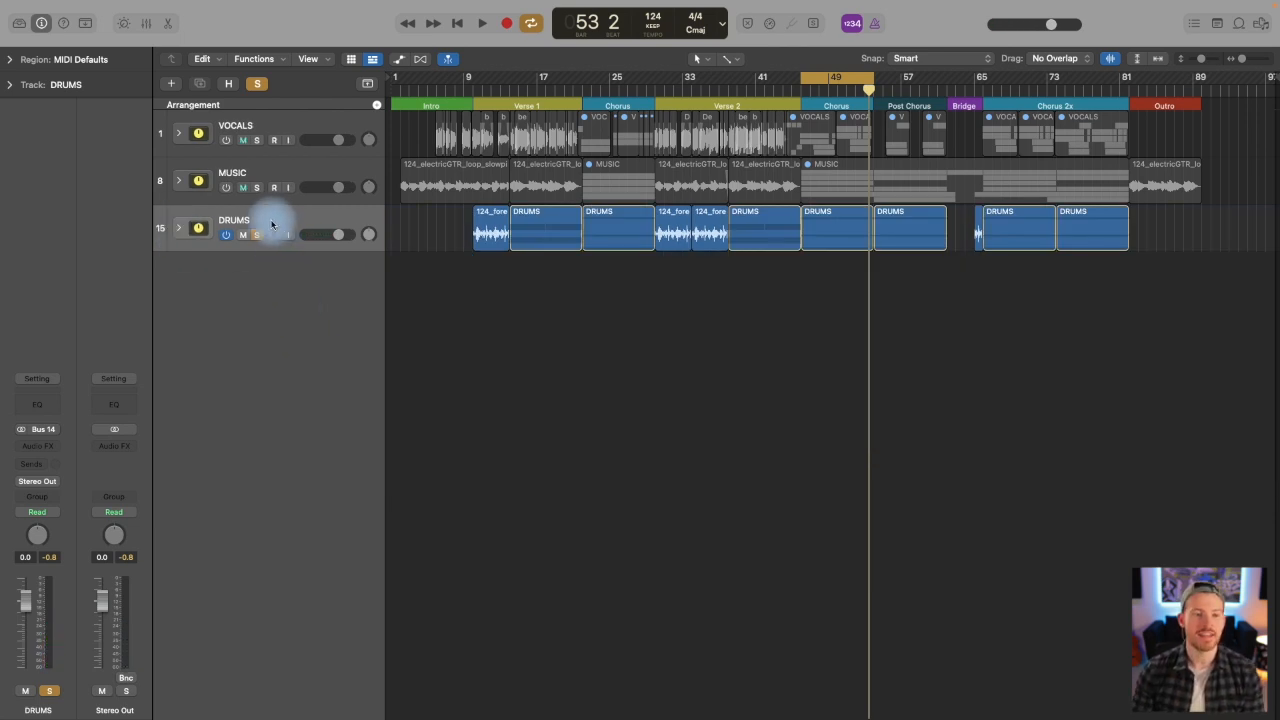
click(227, 235)
click(254, 236)
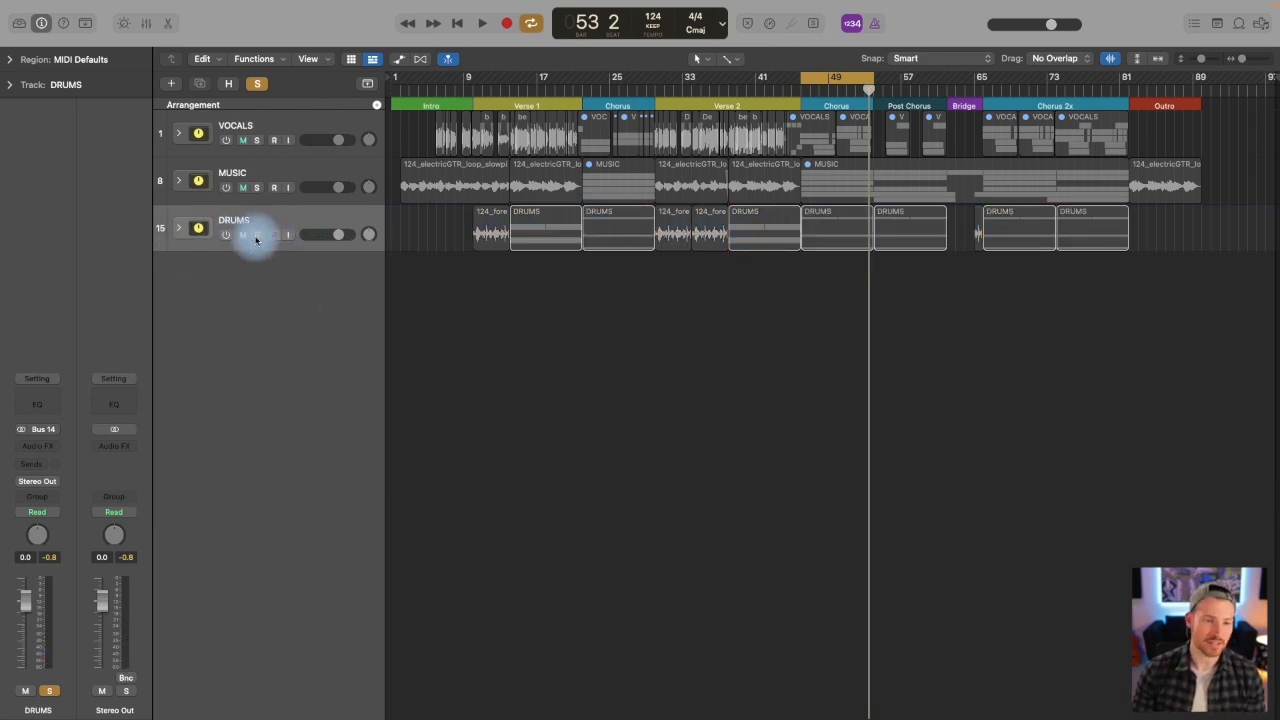
click(228, 183)
click(257, 187)
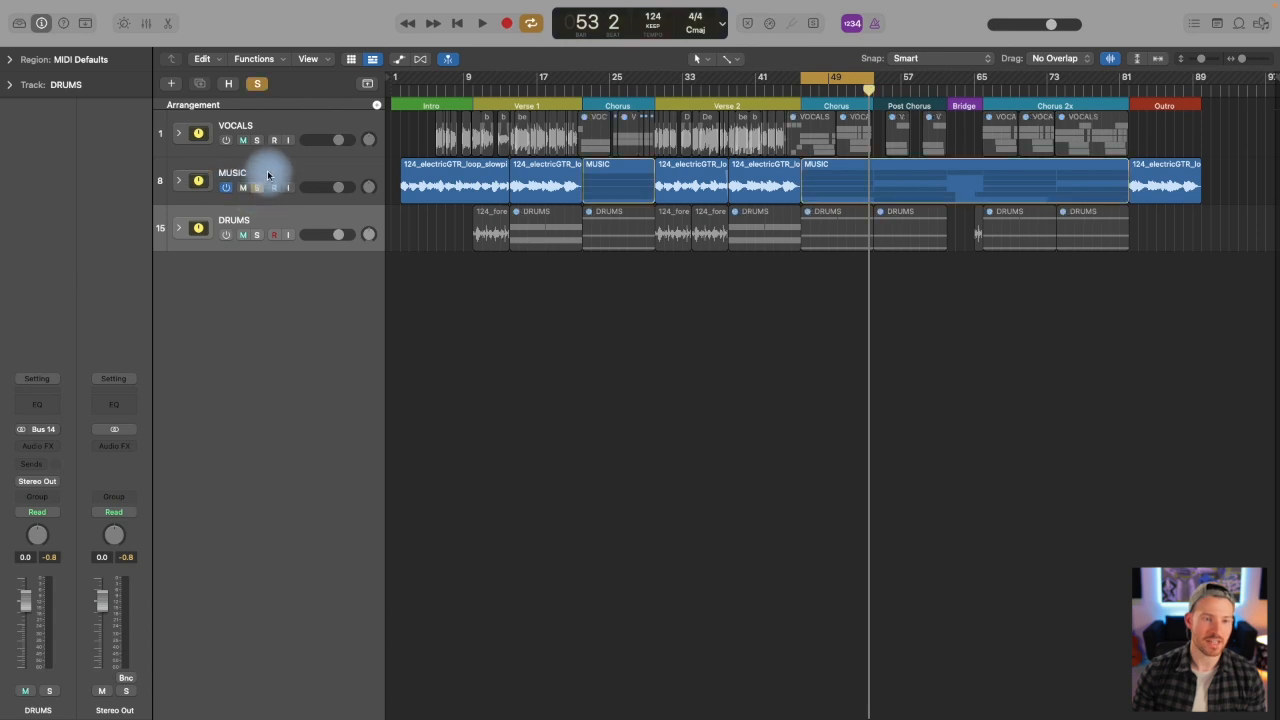
click(228, 236)
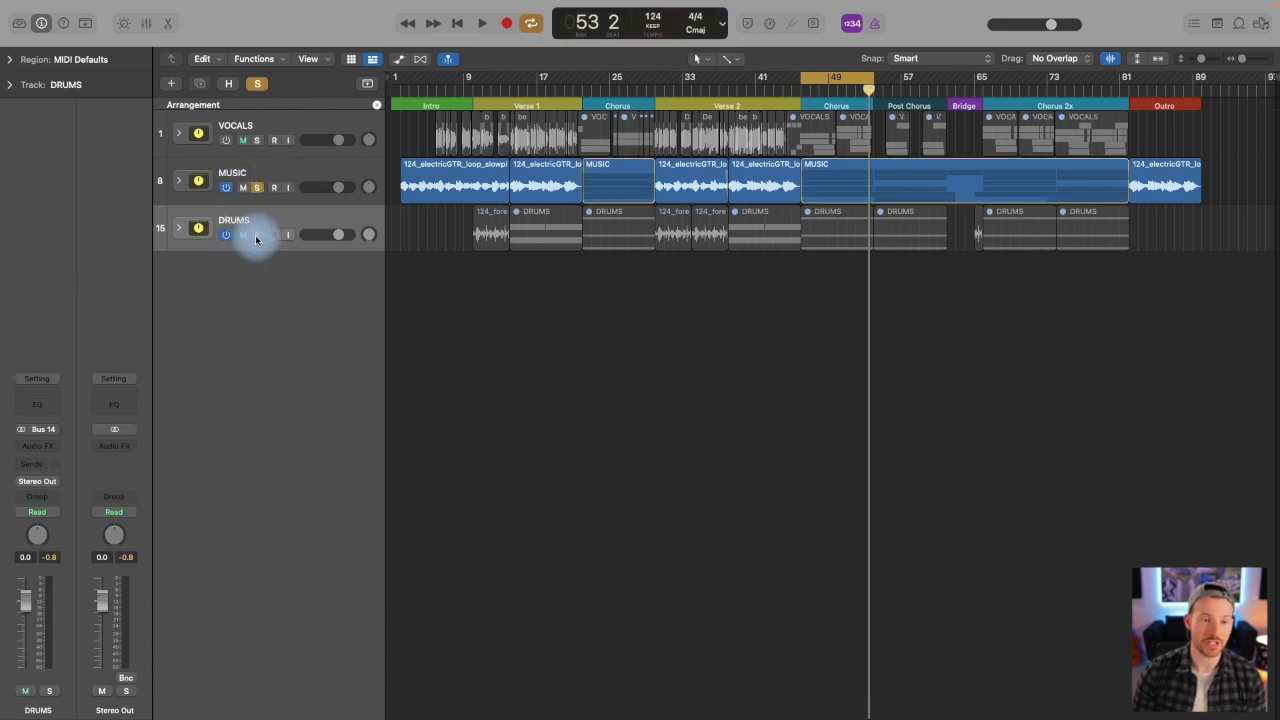
click(257, 173)
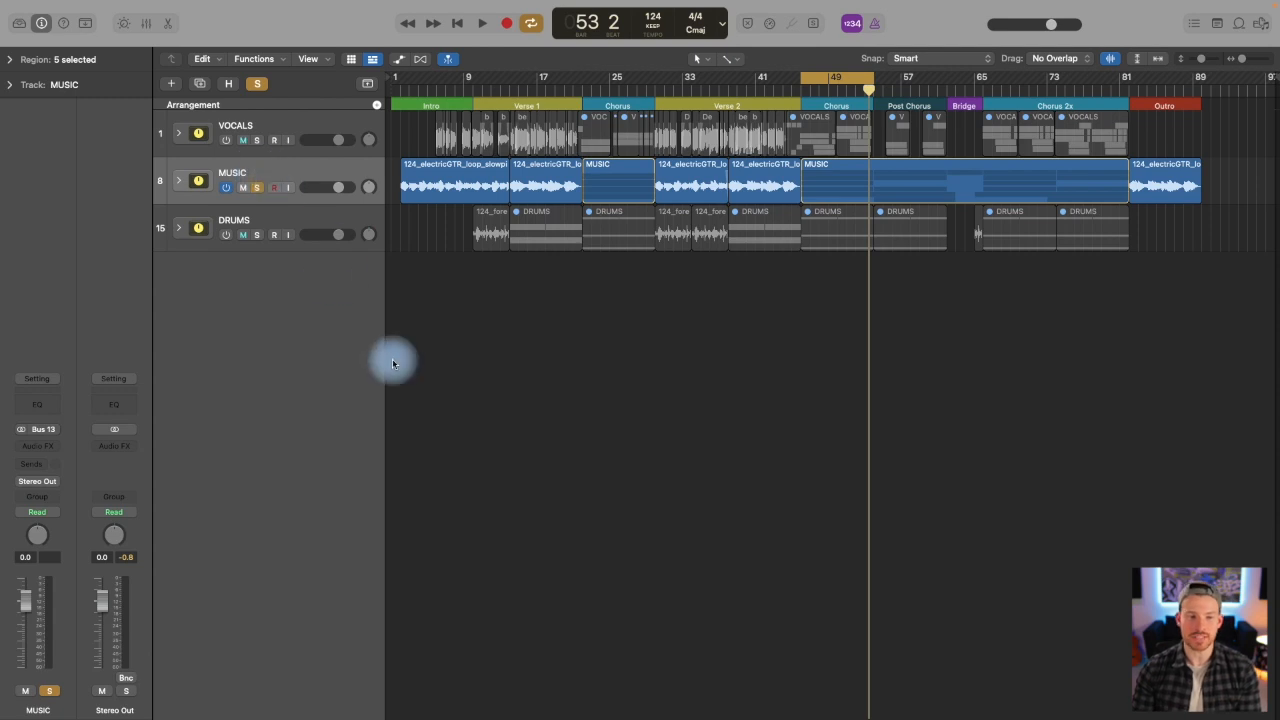
- Balance the Chinese Erhu Violin and Steinway Grand Piano_bip volumes inside the MUSIC stack while the chorus loops
key(space)
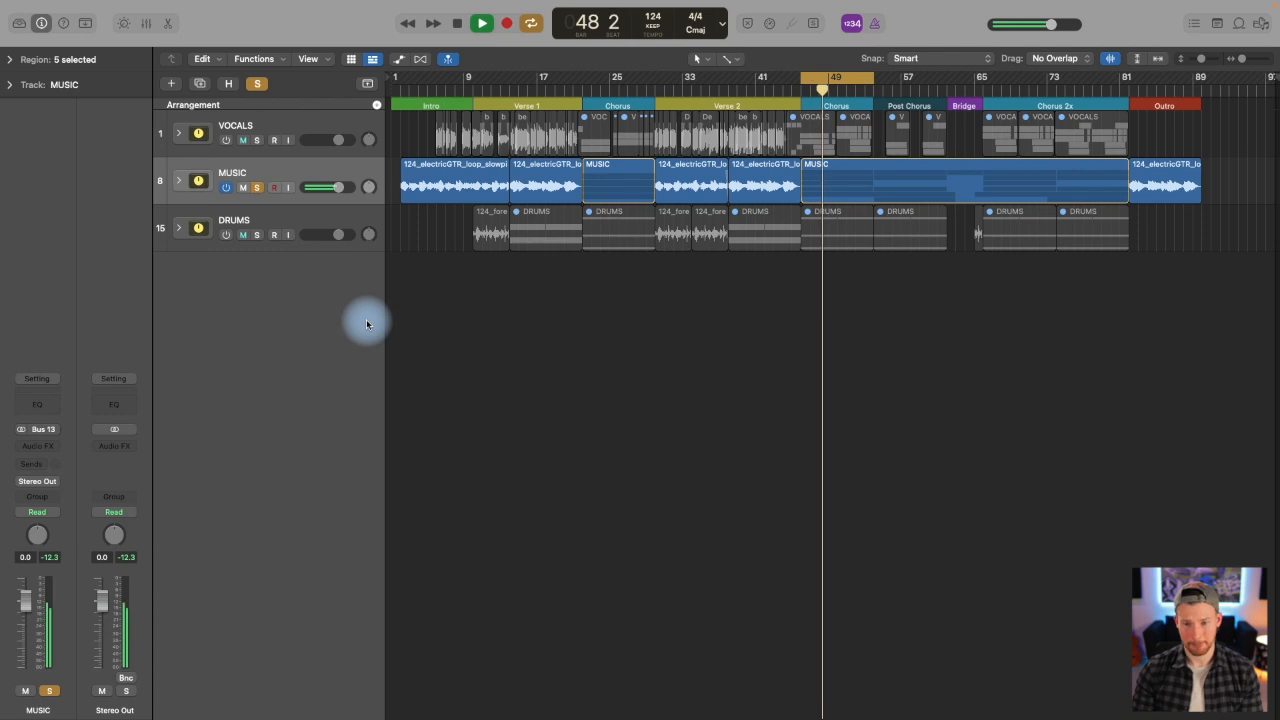
click(178, 181)
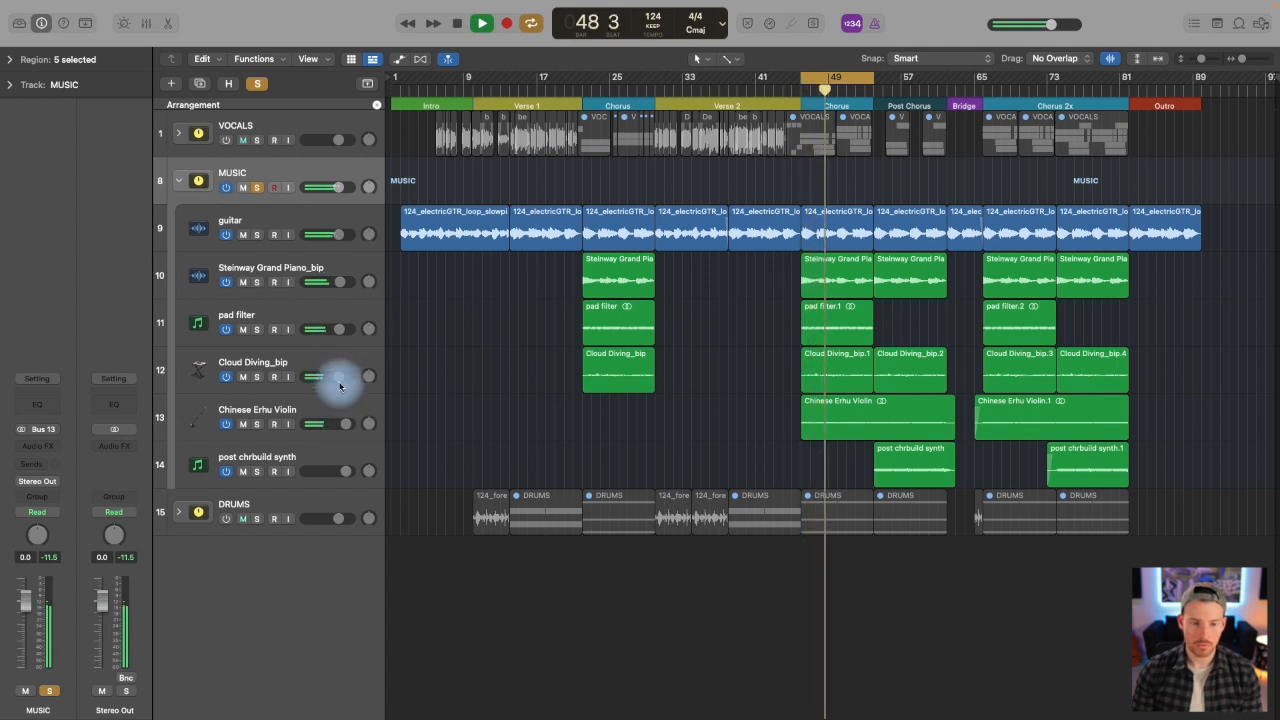
mouse_move(343, 424)
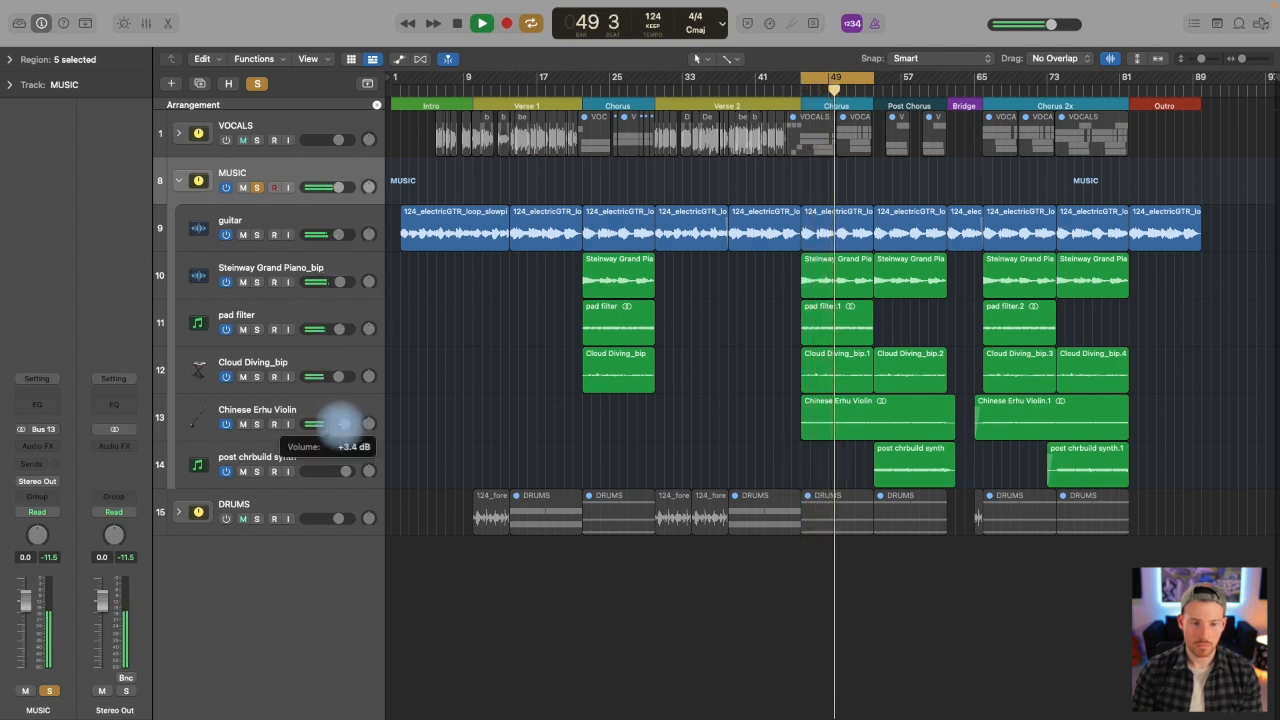
mouse_move(340, 376)
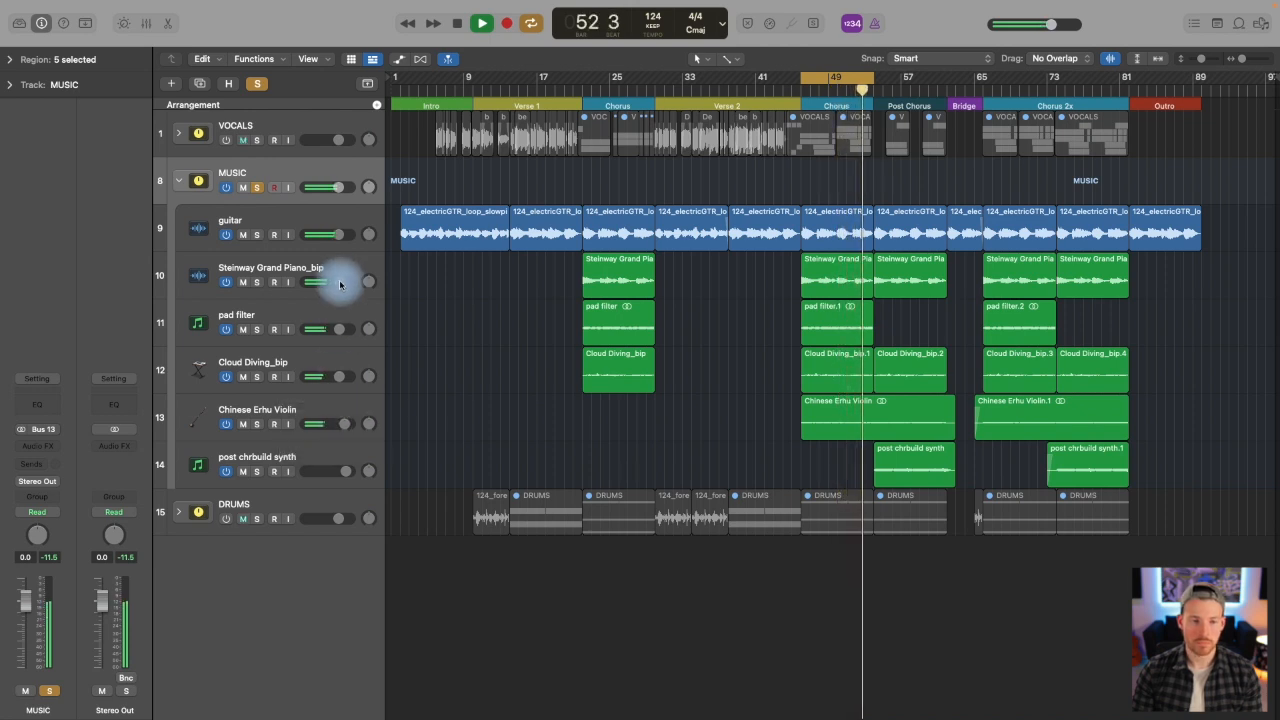
mouse_move(340, 284)
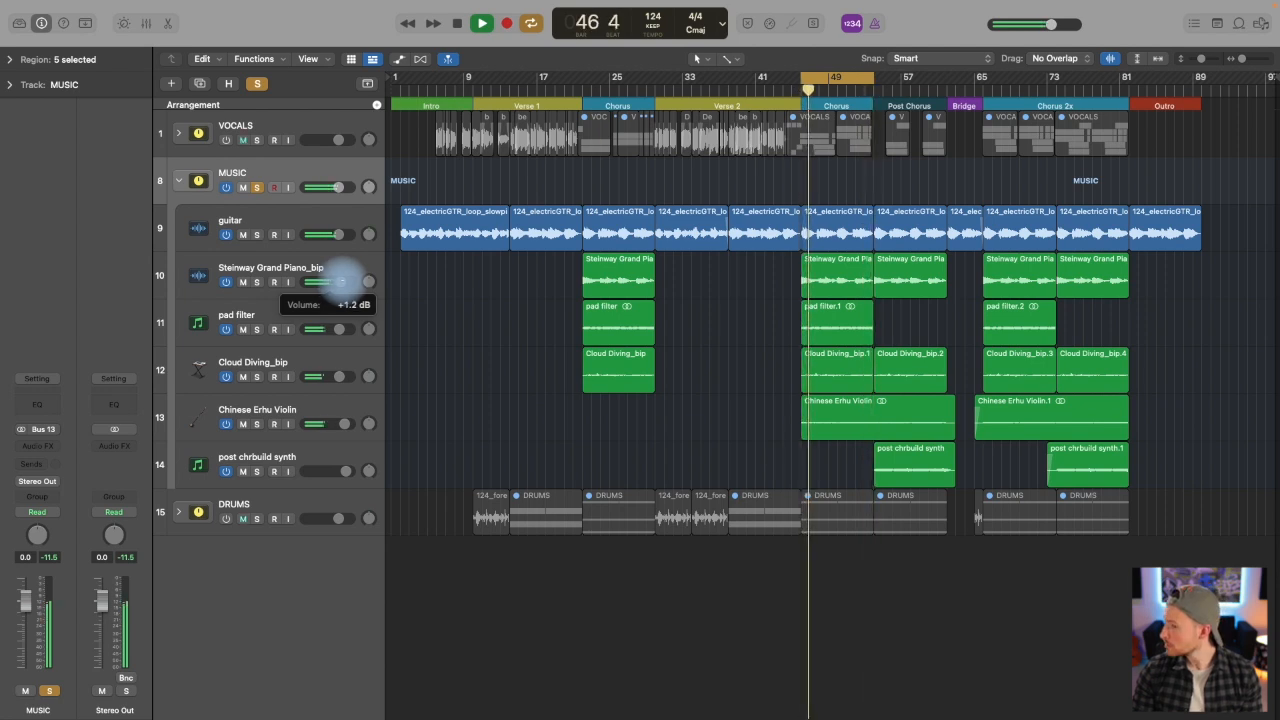
- Unsolo and collapse the MUSIC stack, and switch the DRUMS stack back on
click(258, 188)
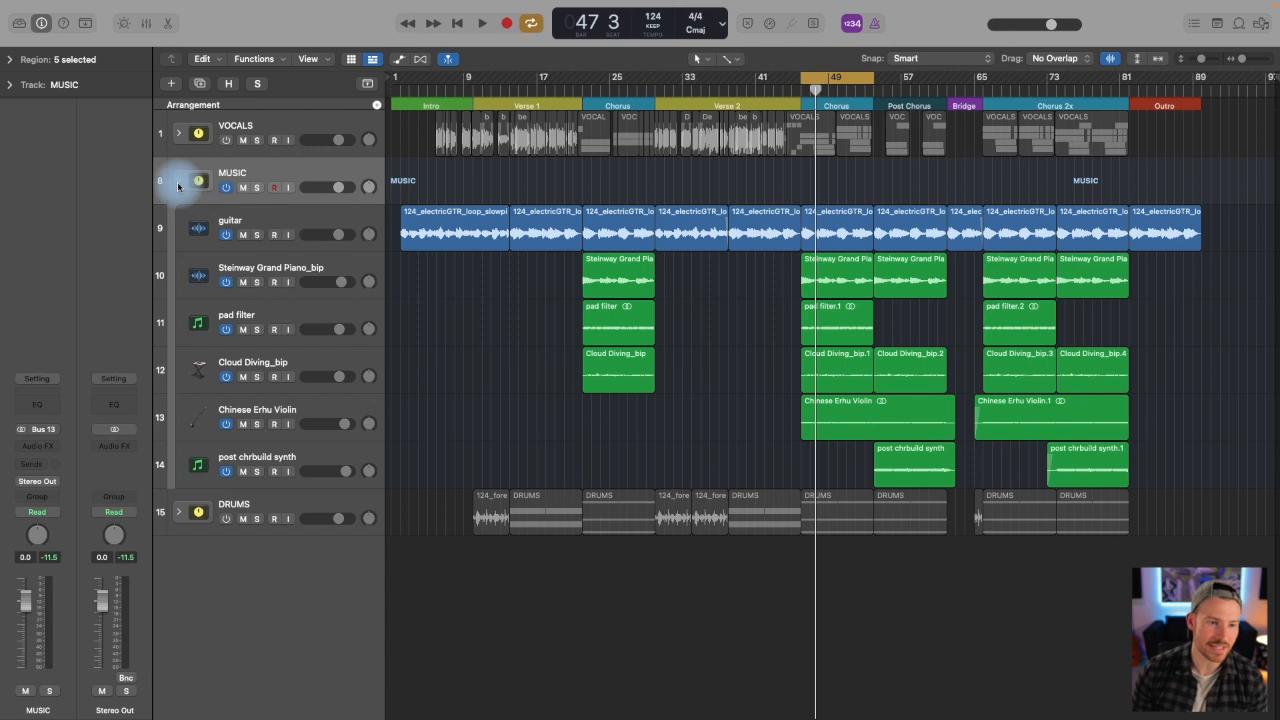
click(178, 186)
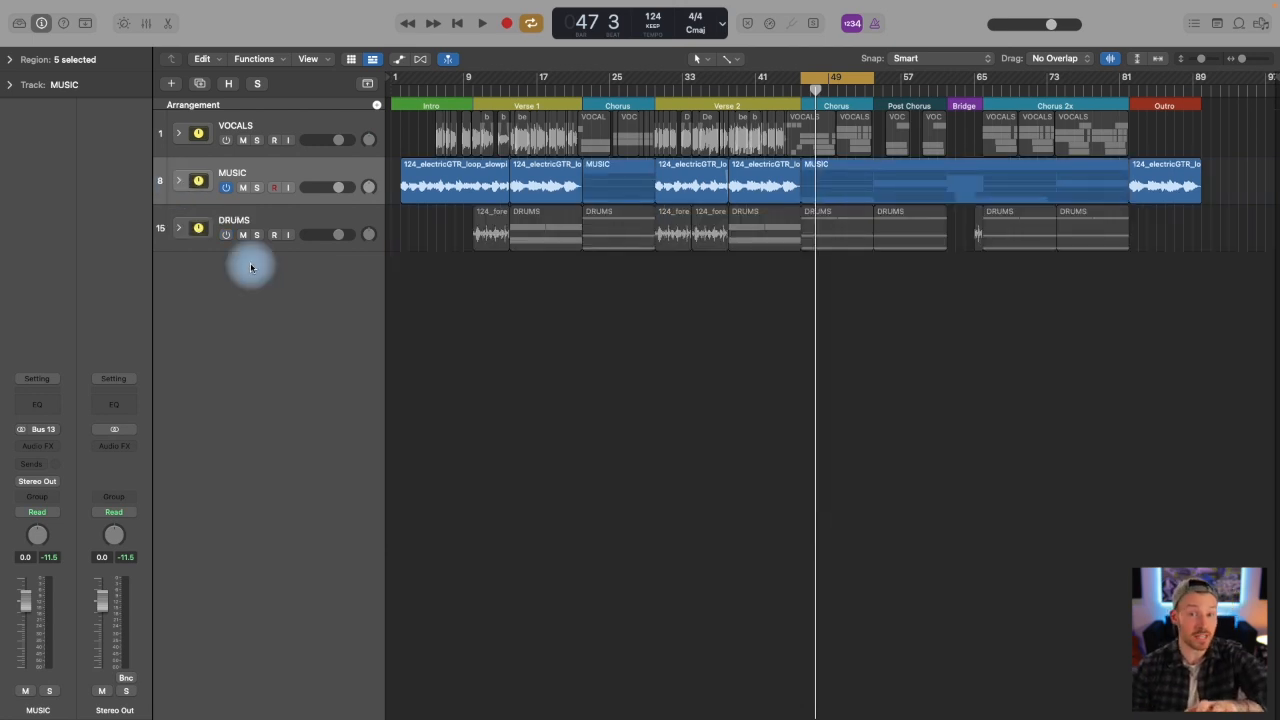
click(229, 240)
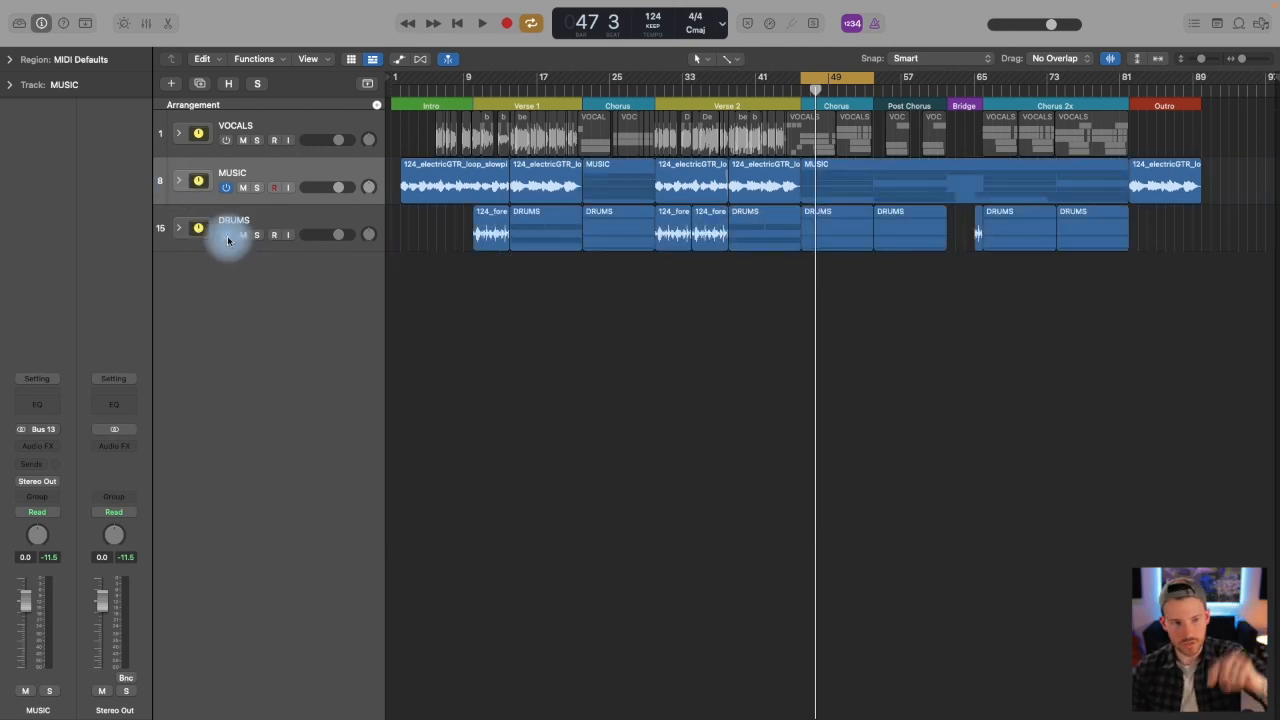
click(257, 188)
click(257, 234)
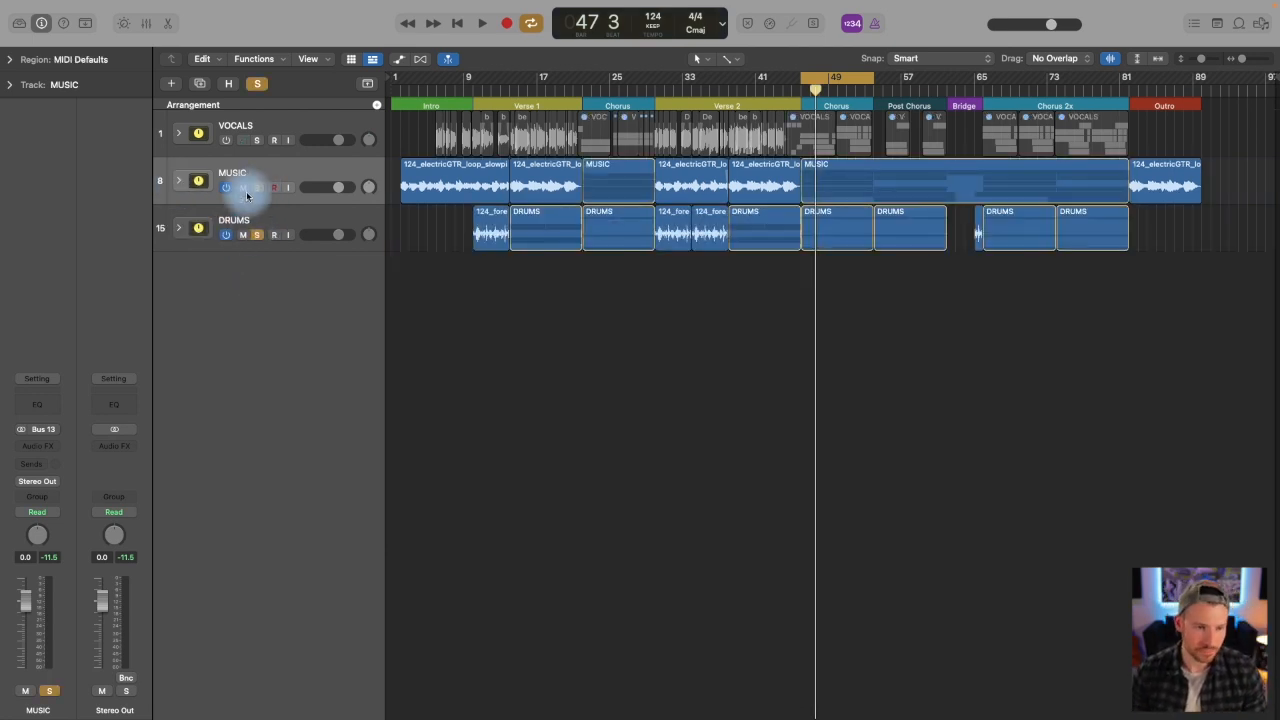
click(257, 234)
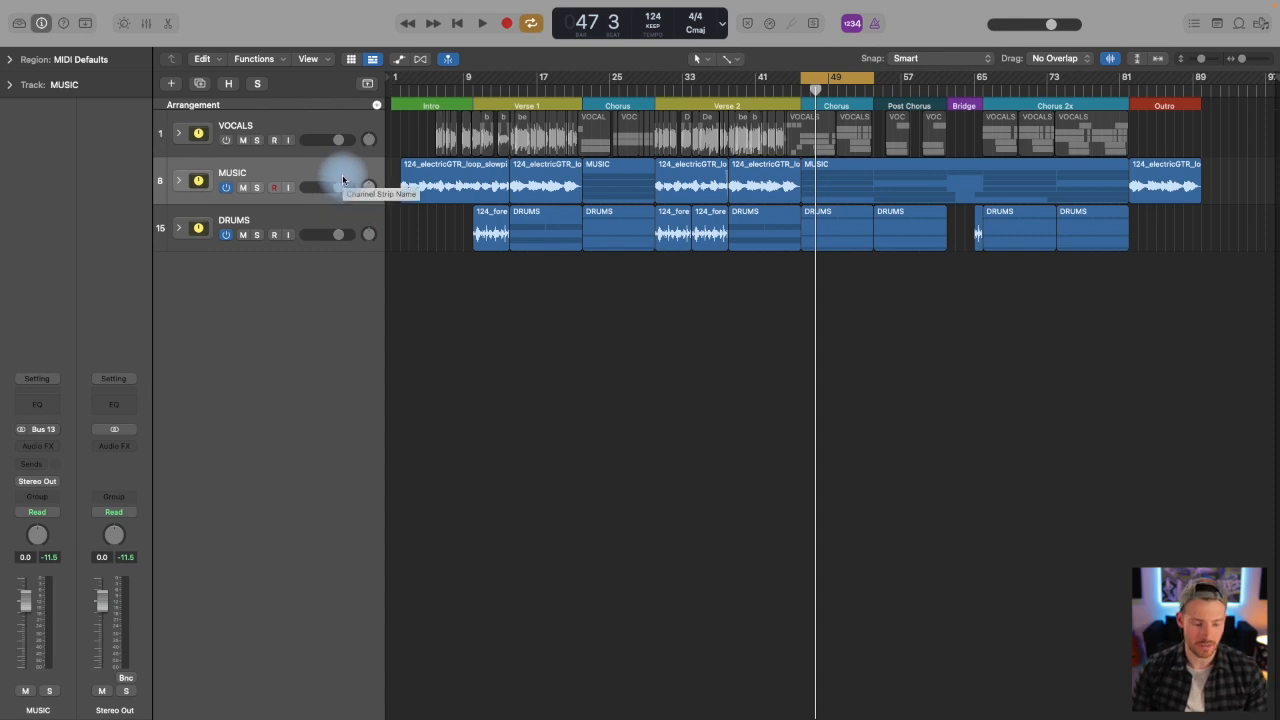
- Play the MUSIC and DRUMS stacks together over the chorus and set the DRUMS stack's volume to -0.5 dB
shift+click(327, 214)
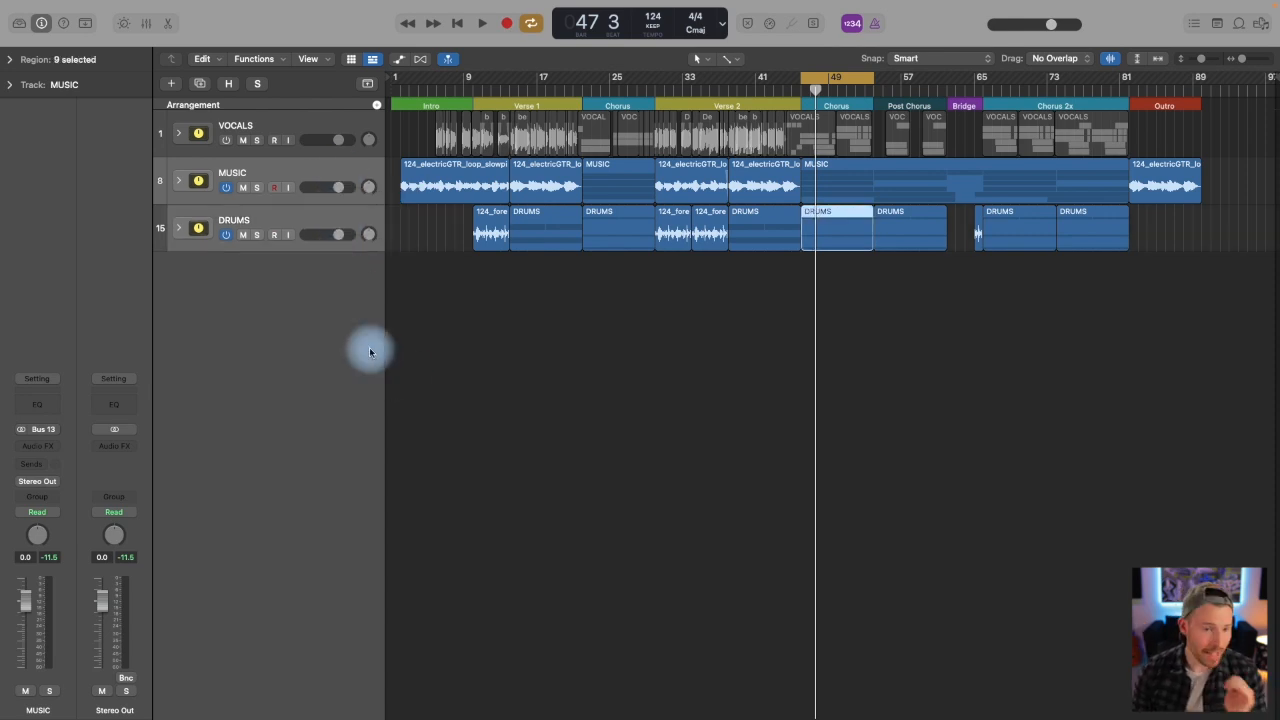
click(327, 218)
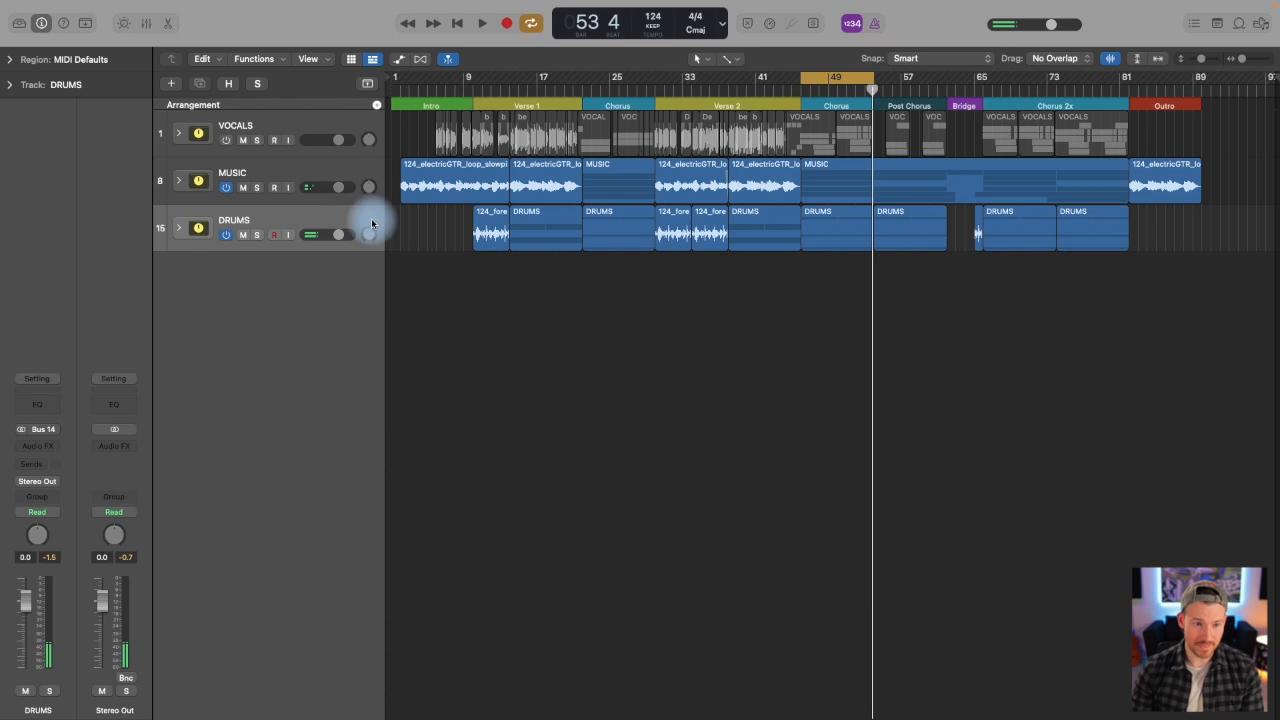
key(space)
drag(338, 188, 337, 189)
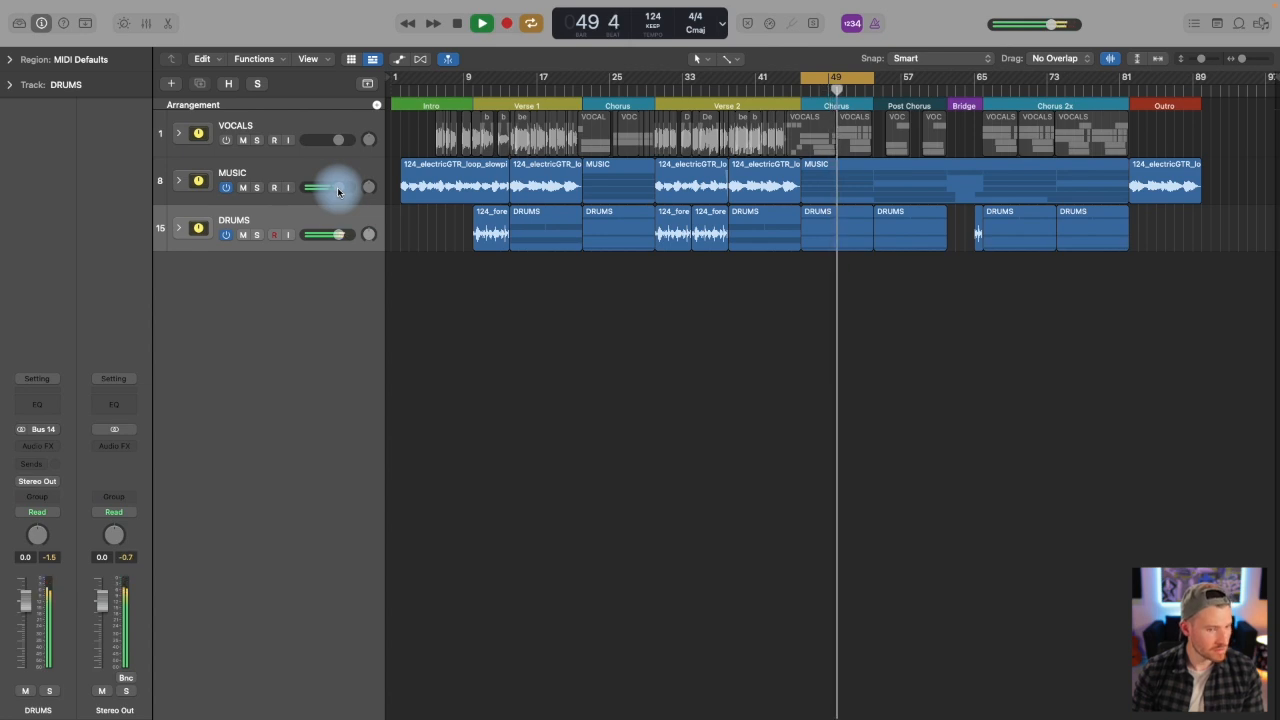
drag(338, 234, 336, 234)
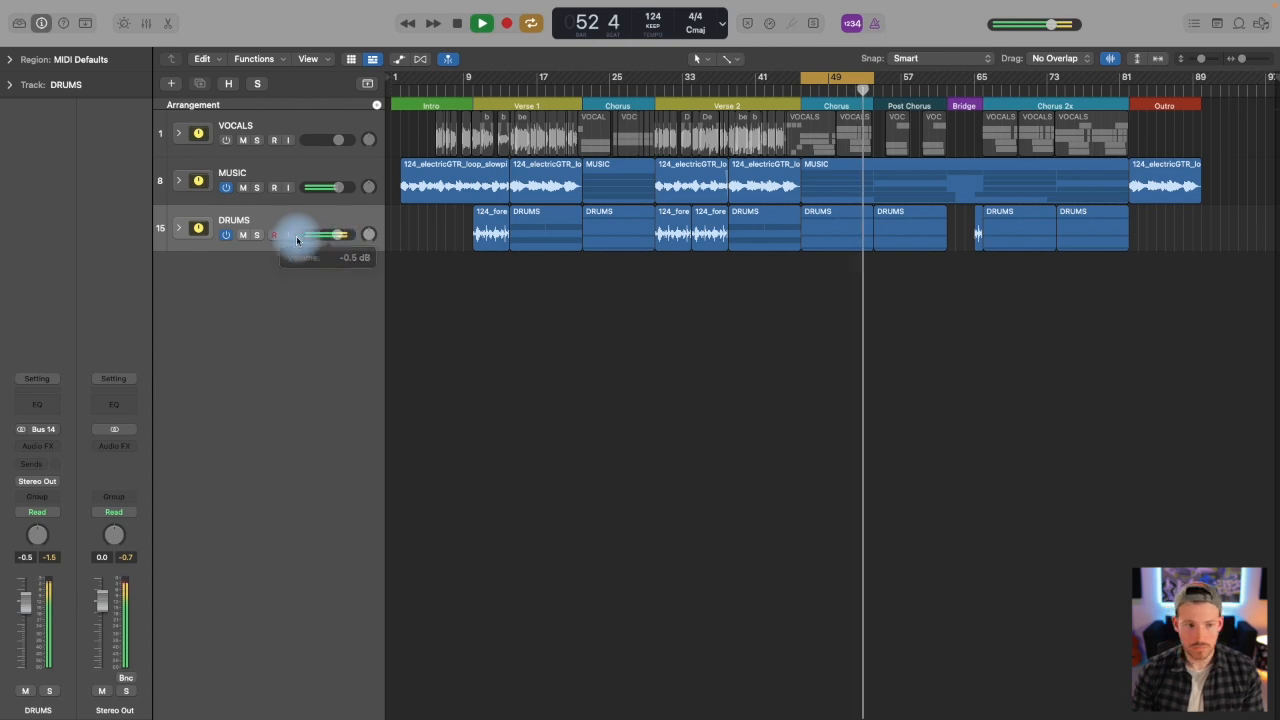
key(space)
- Lower the 808 track inside the DRUMS stack to -10.2 dB while the chorus plays, and collapse the stack
click(179, 229)
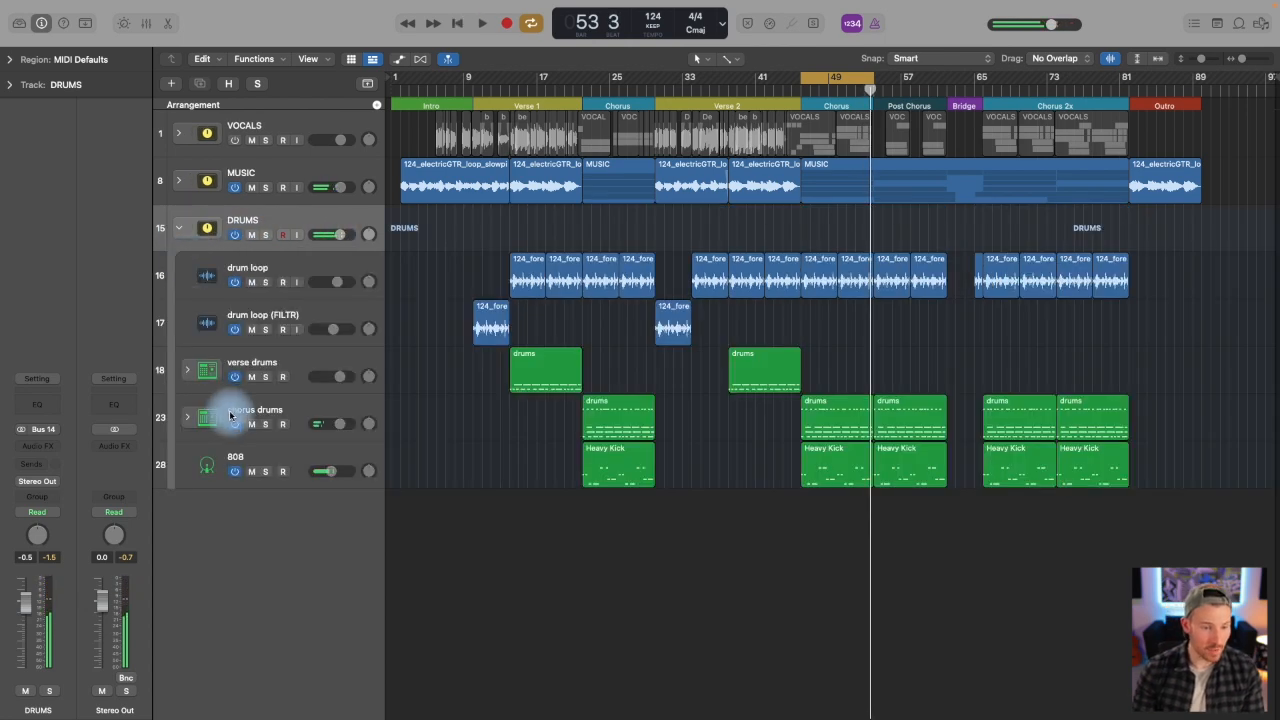
click(271, 452)
key(space)
drag(329, 471, 318, 474)
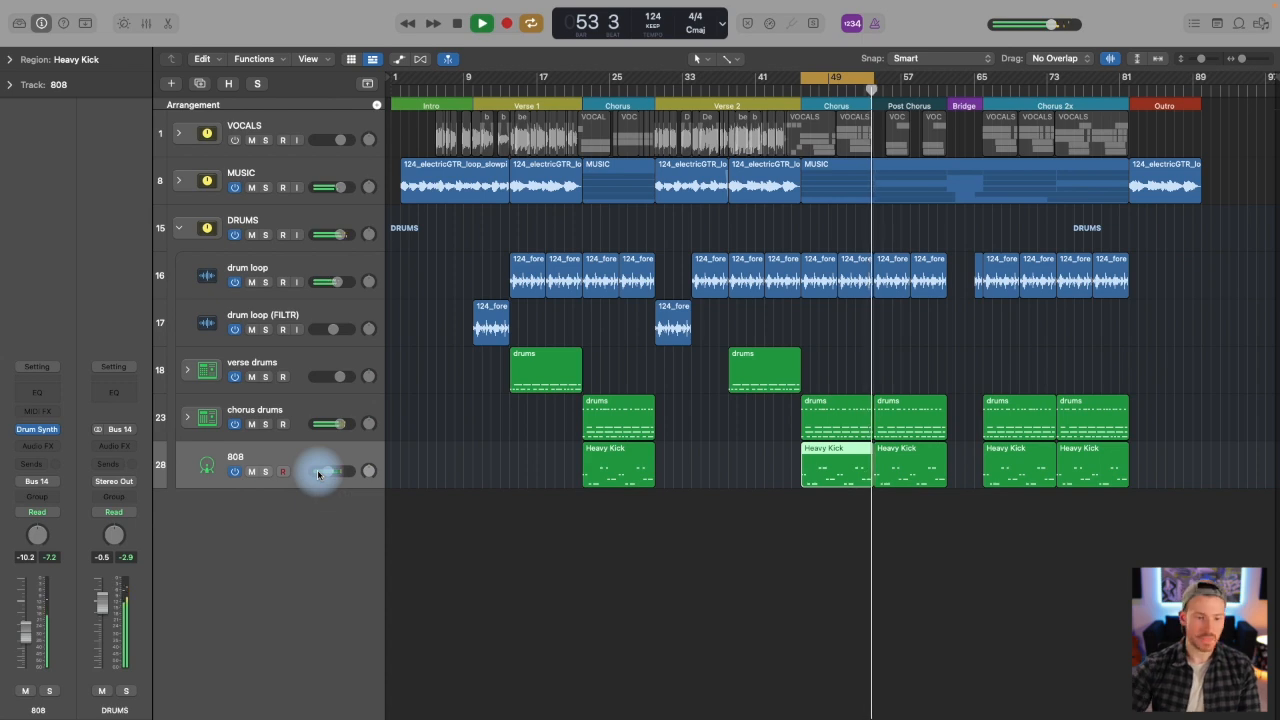
key(space)
click(178, 227)
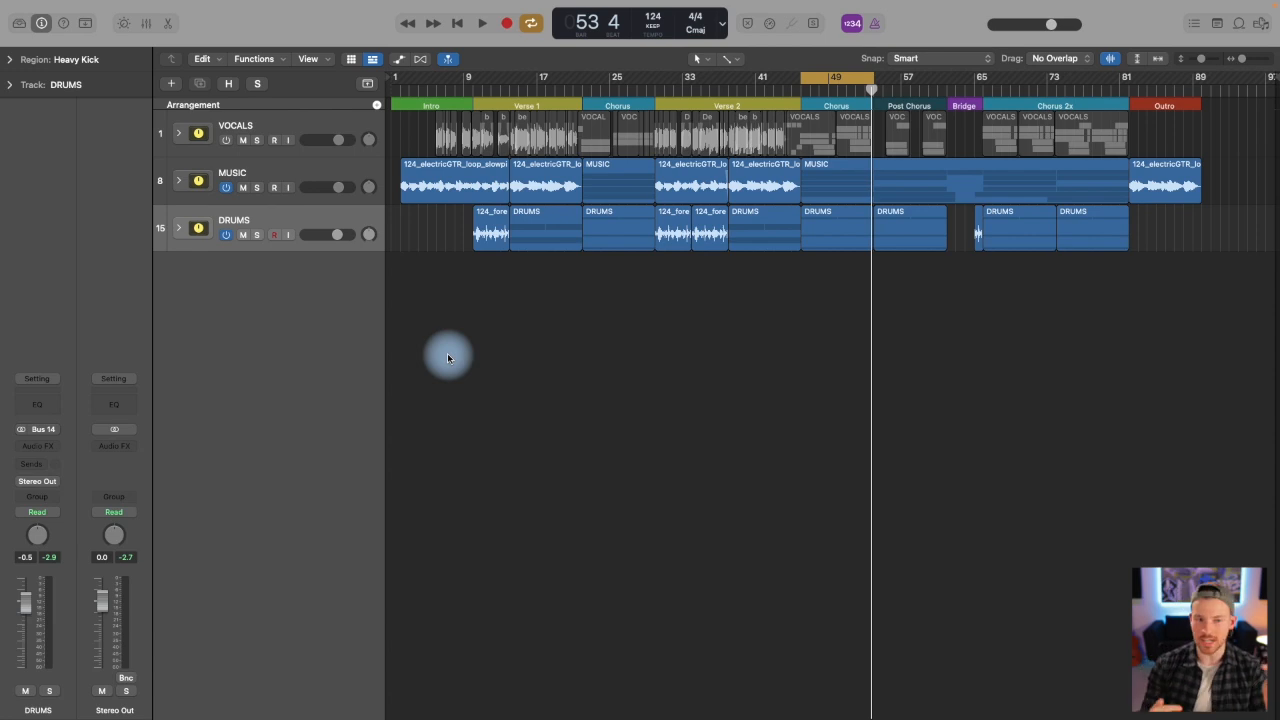
- Look over the tracks inside the MUSIC and DRUMS stacks, with the VOCALS main track selected
click(178, 228)
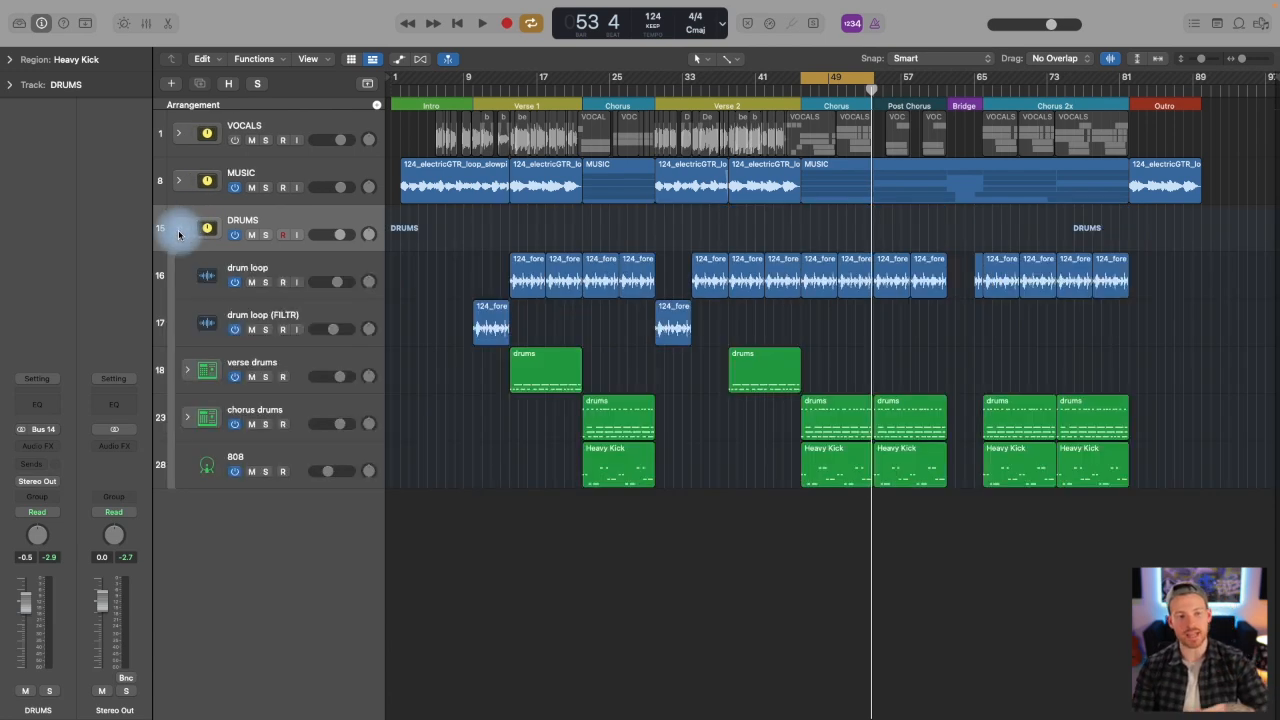
click(178, 228)
click(179, 181)
click(179, 181)
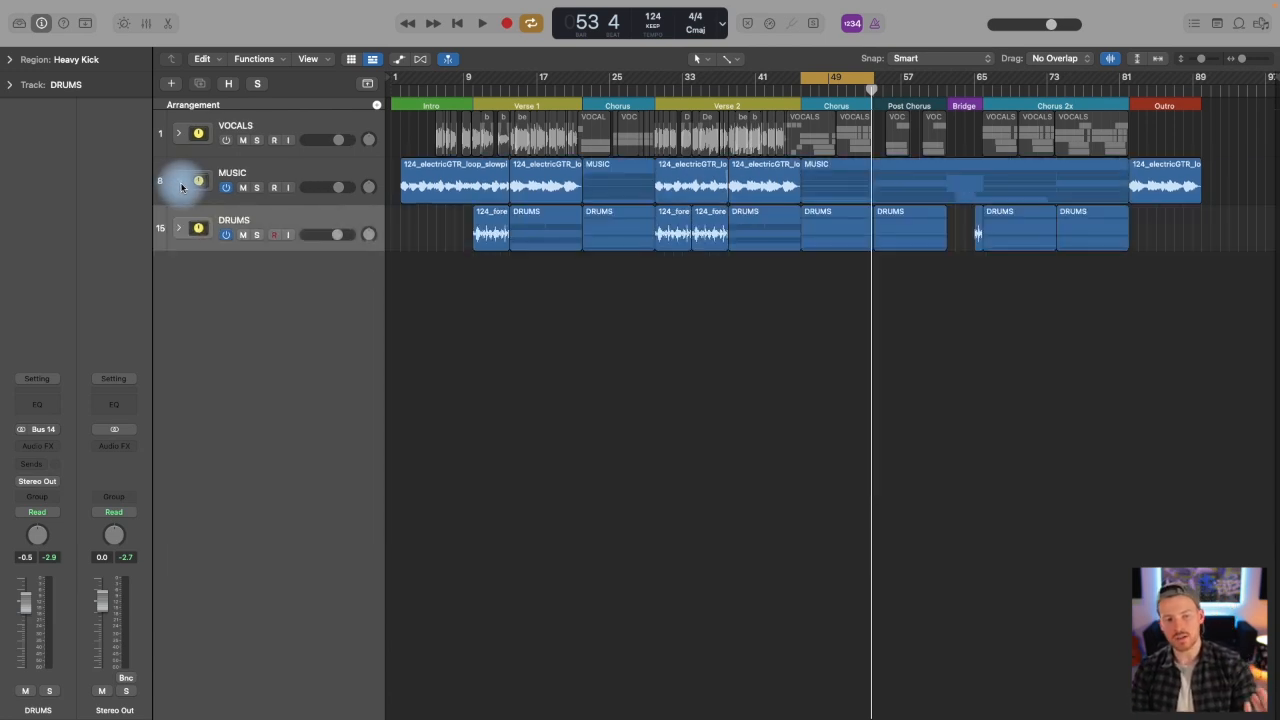
click(240, 125)
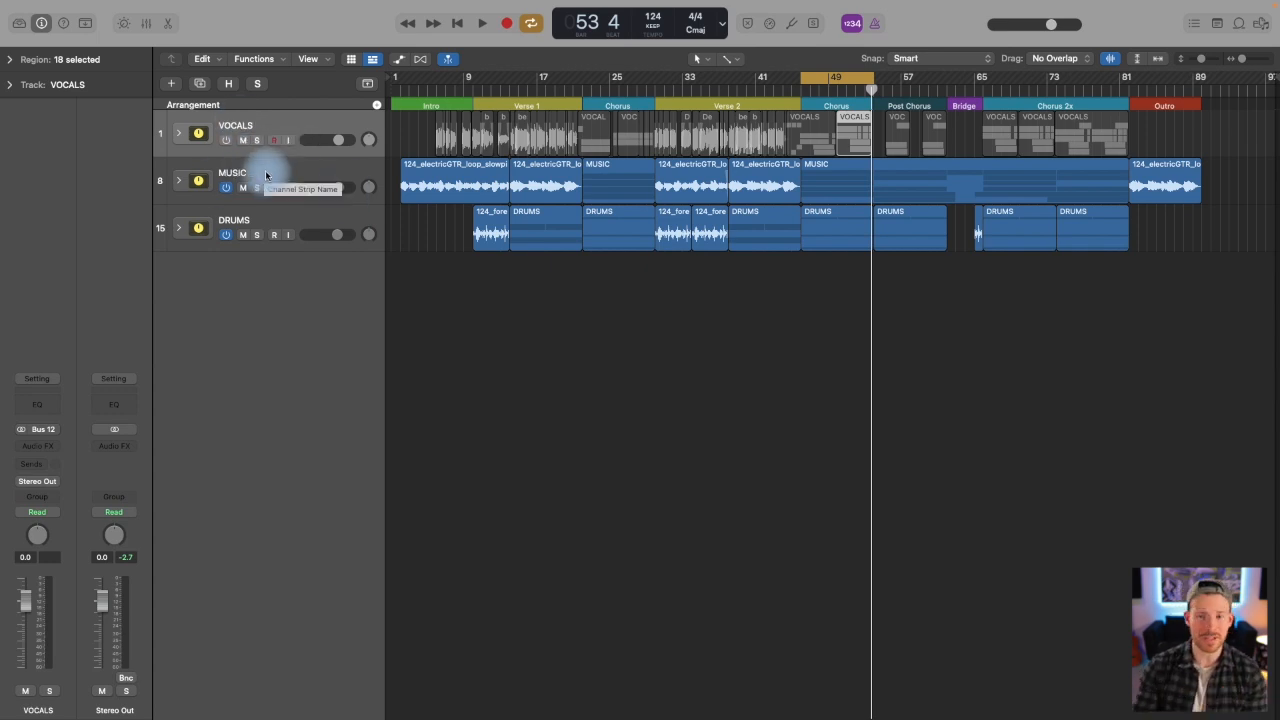
click(179, 182)
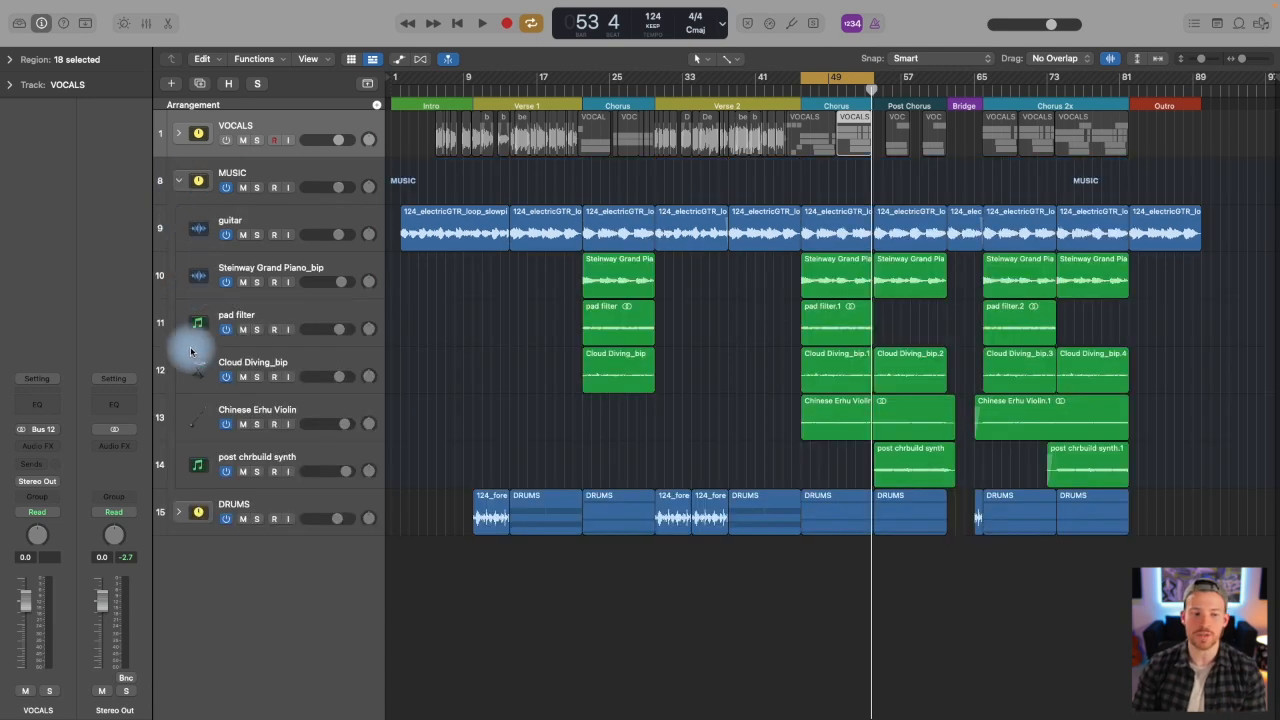
click(179, 513)
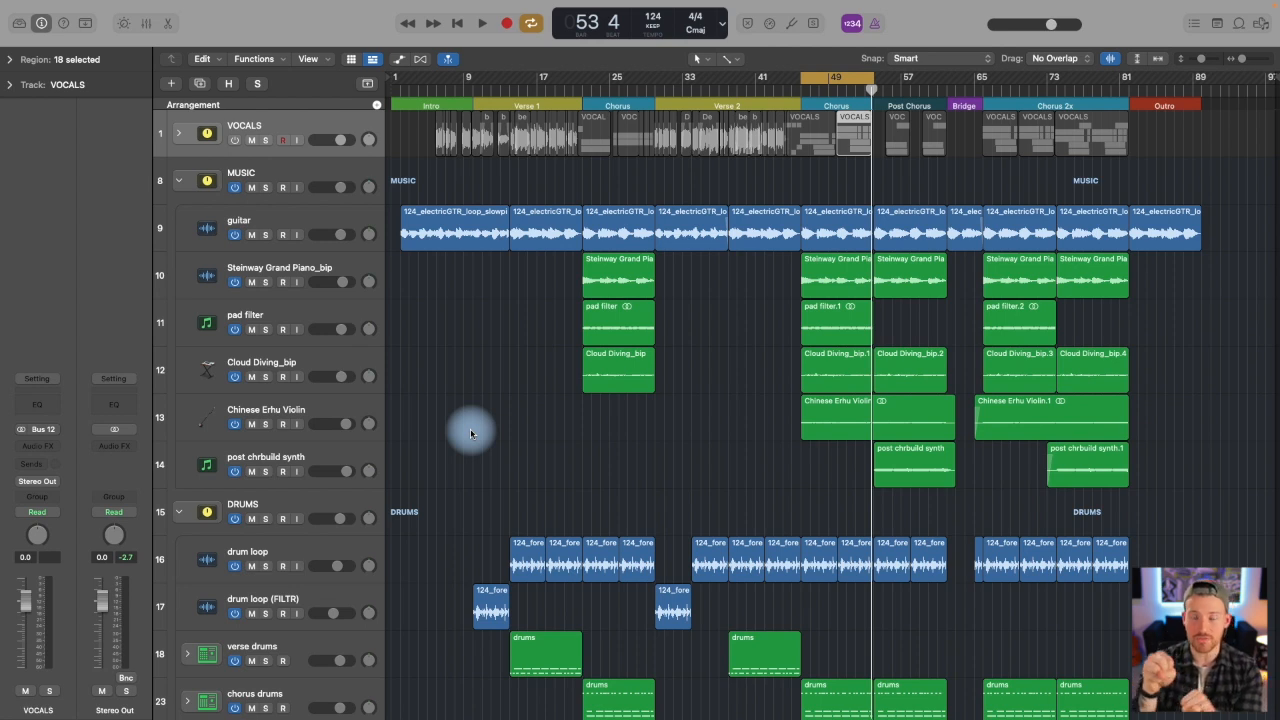
click(179, 182)
click(179, 228)
- Switch on only the VOCALS stack and listen to it over the second chorus with the cycle range on
key(shift+i)
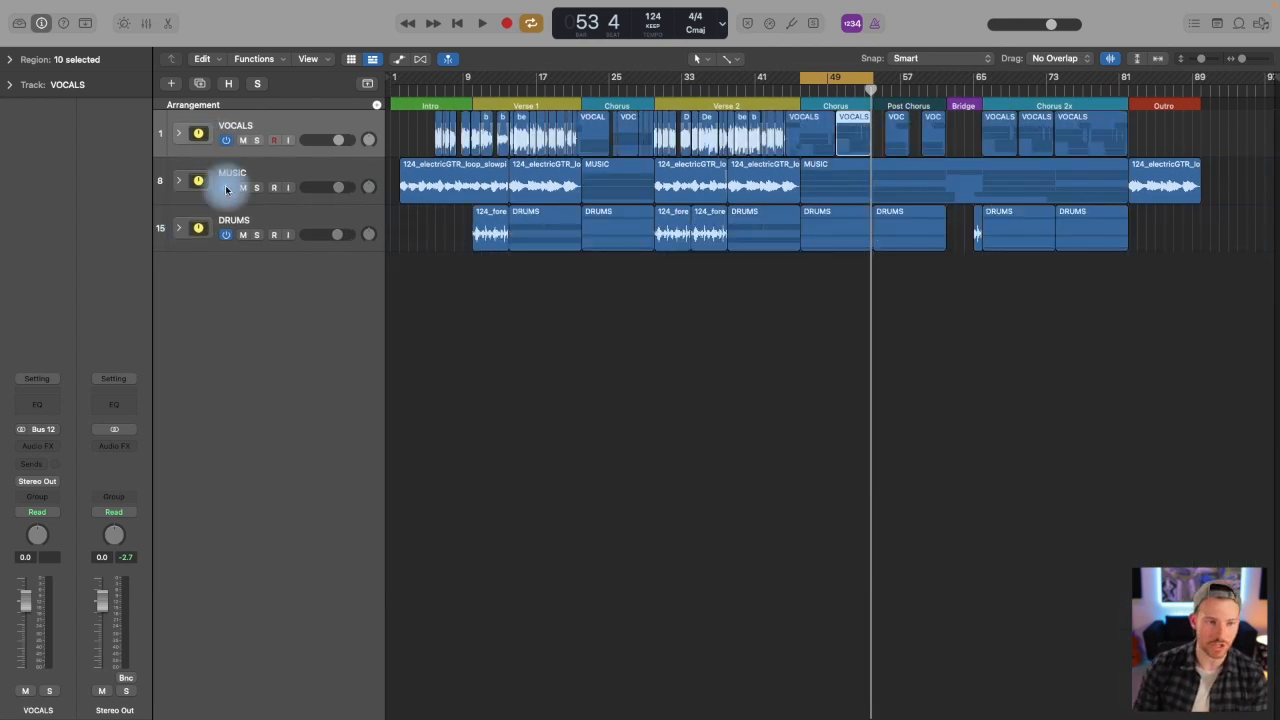
click(241, 130)
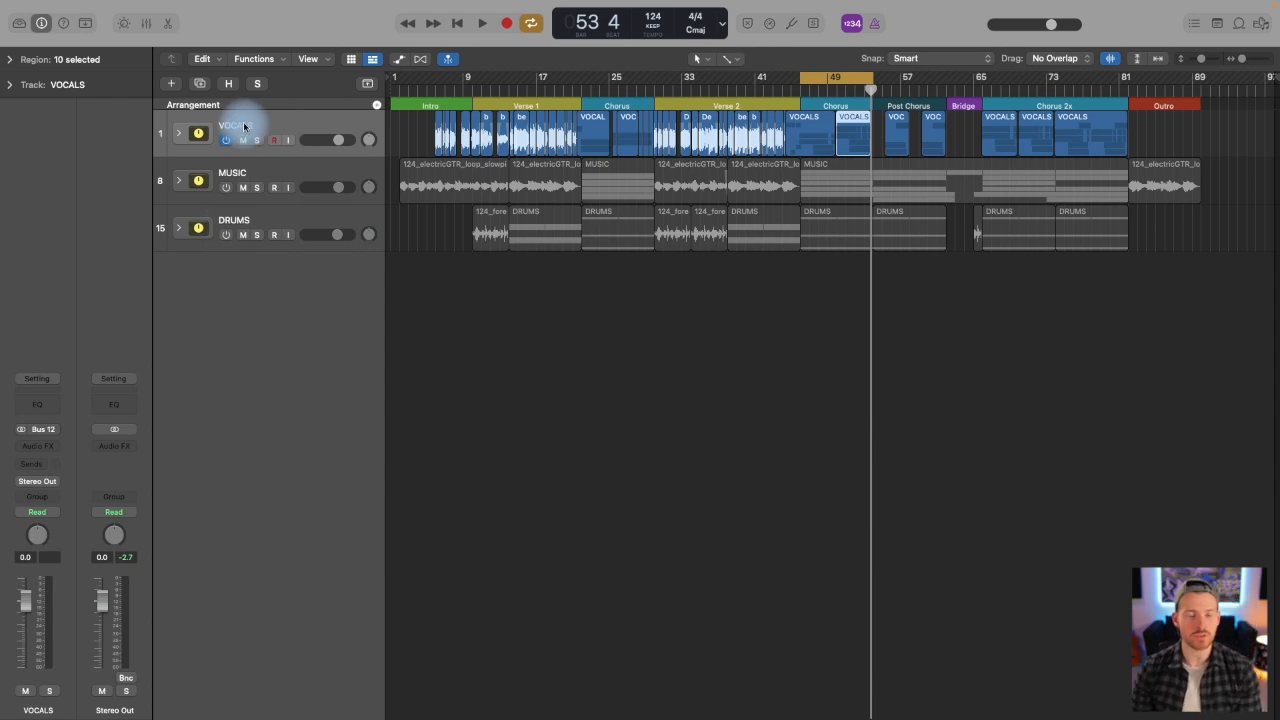
click(789, 234)
key(space)
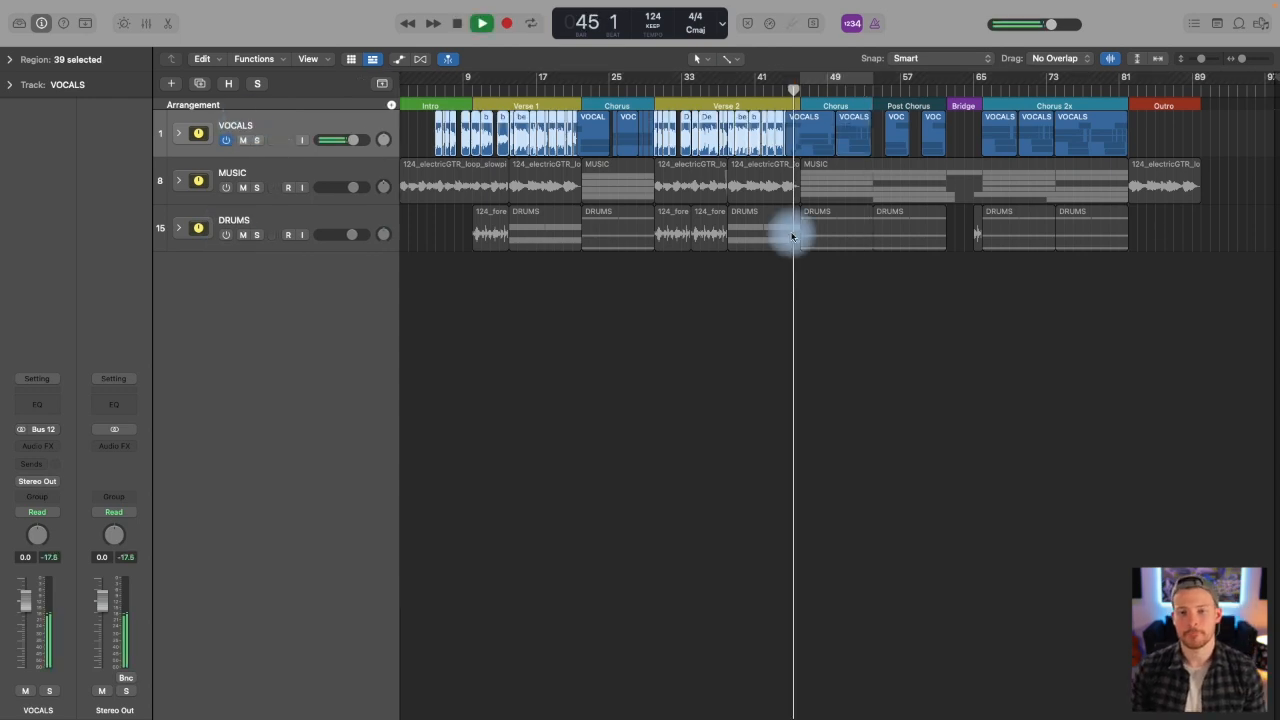
click(818, 83)
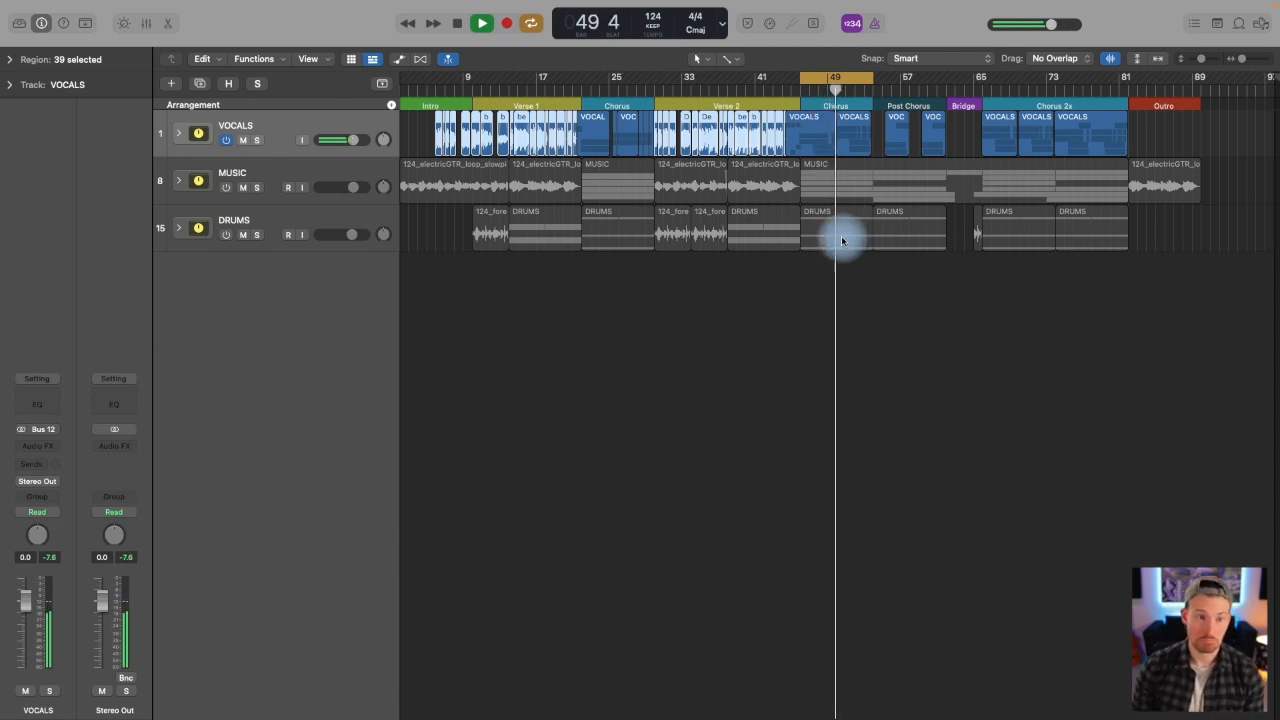
key(space)
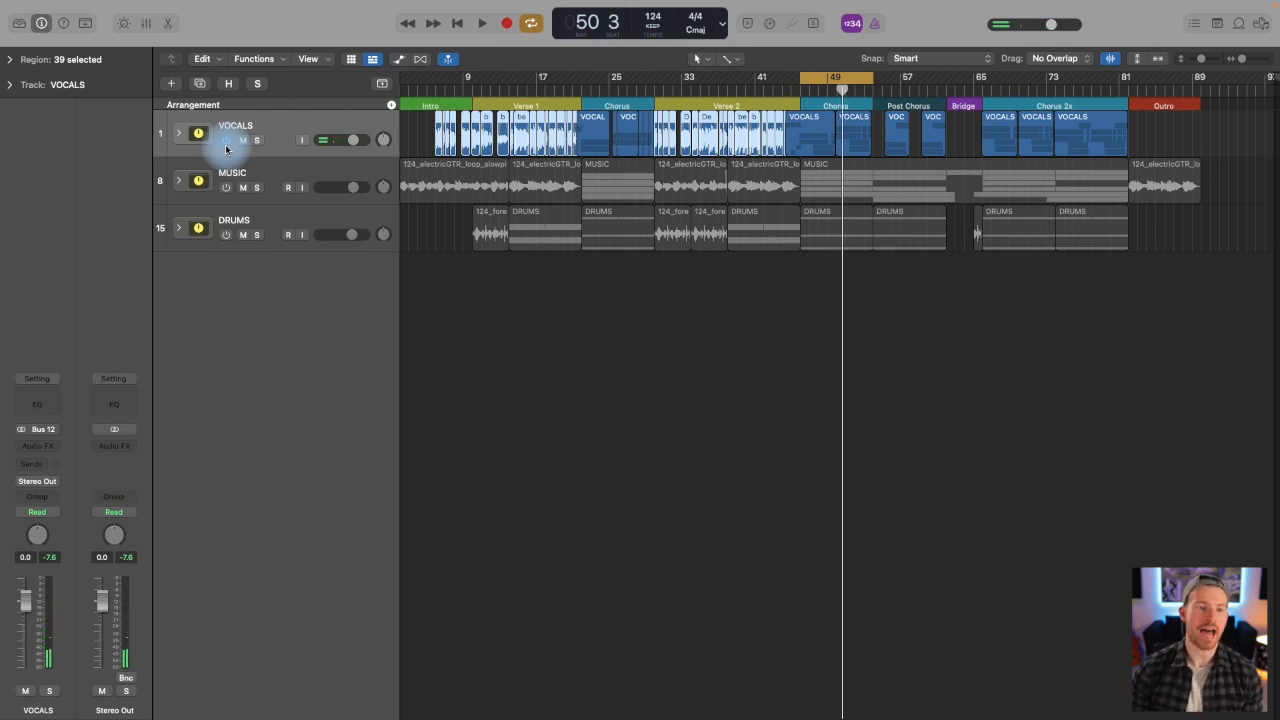
- Switch the MUSIC and DRUMS stacks back on and listen to all three stacks over the looped chorus
click(178, 134)
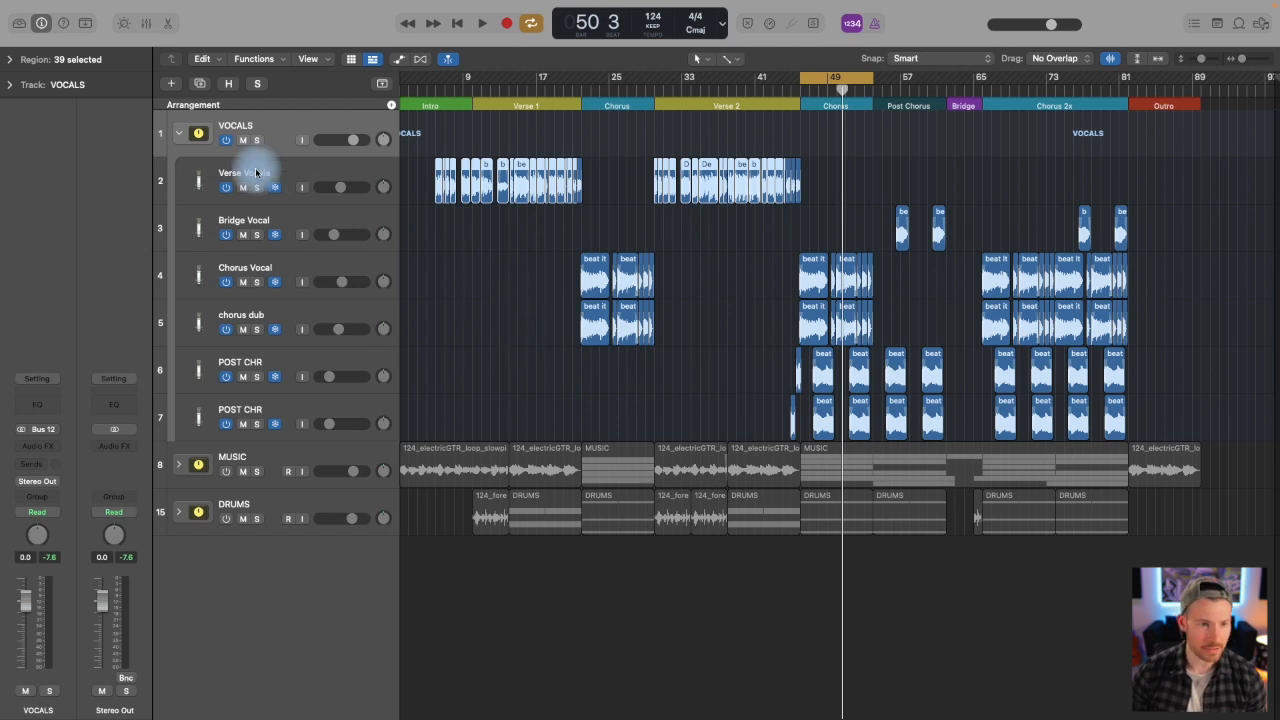
click(178, 134)
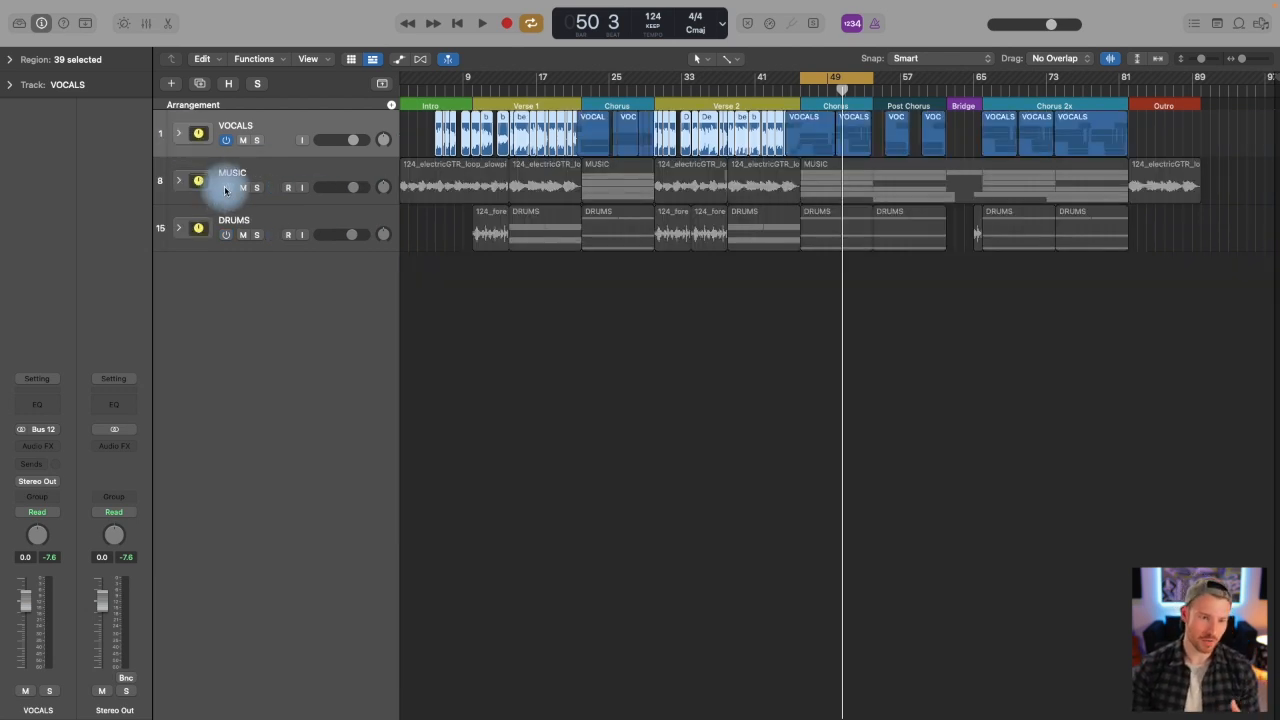
key(super+a)
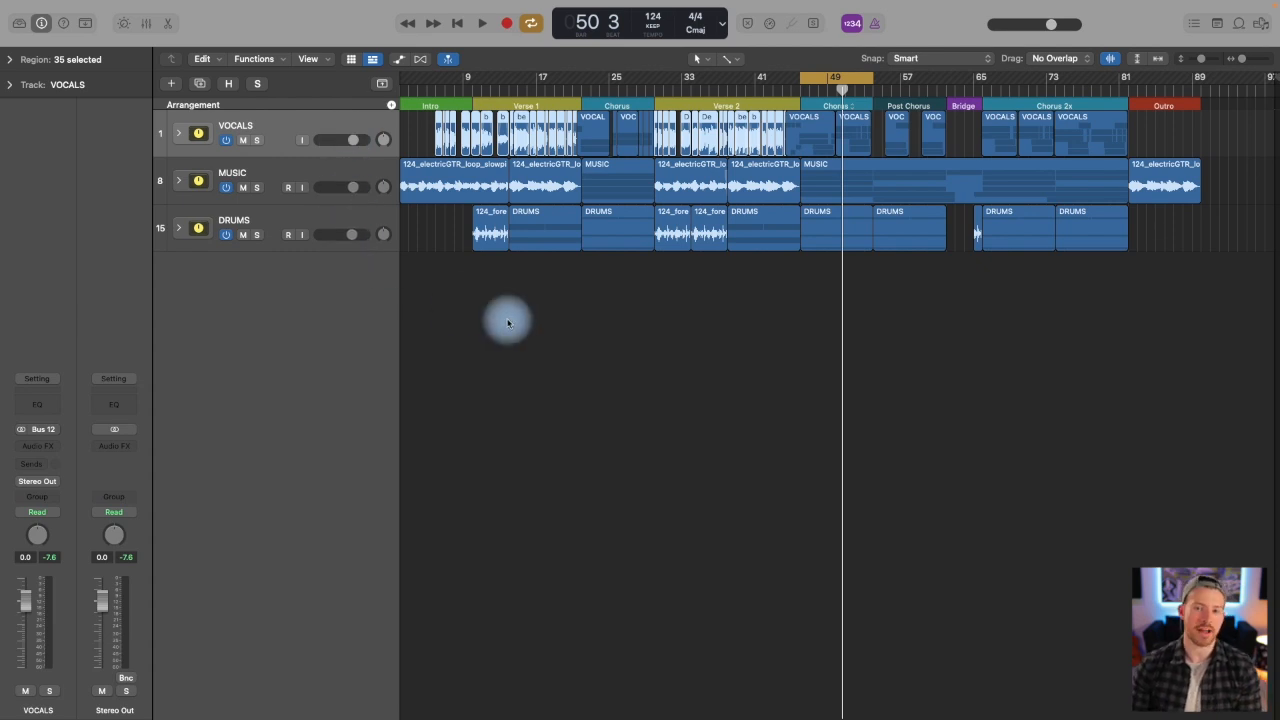
key(space)
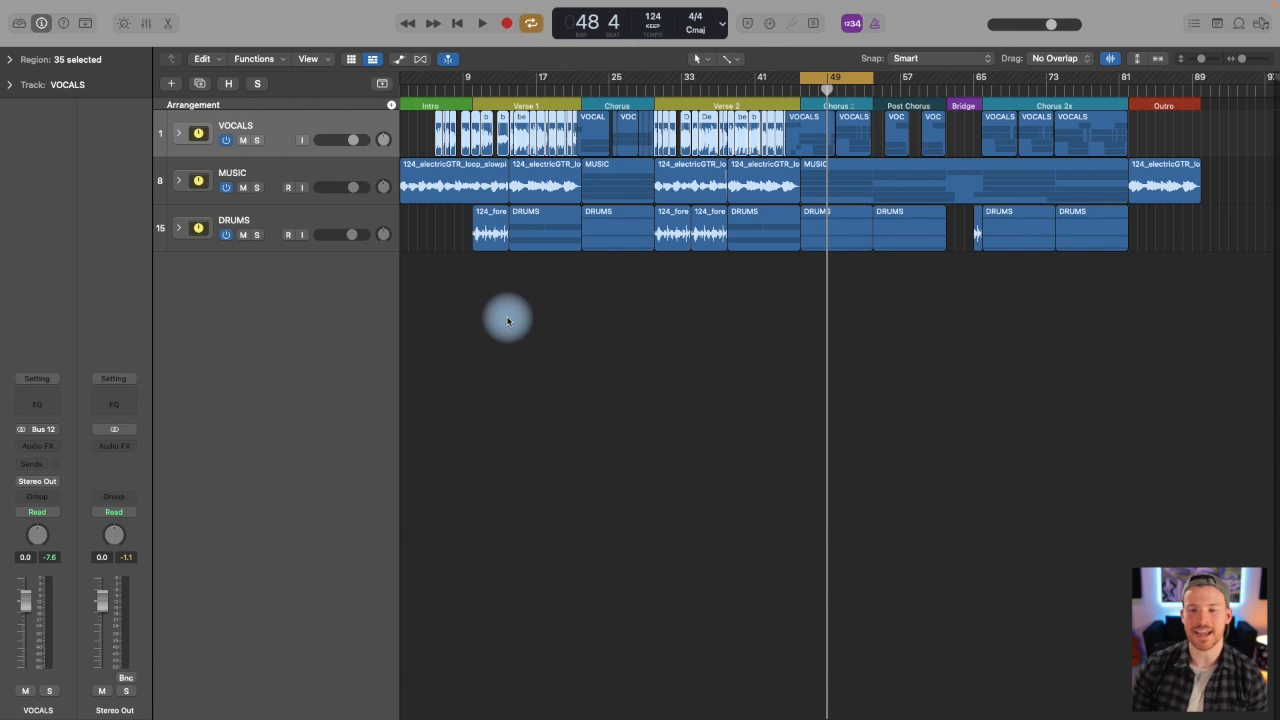
click(507, 320)
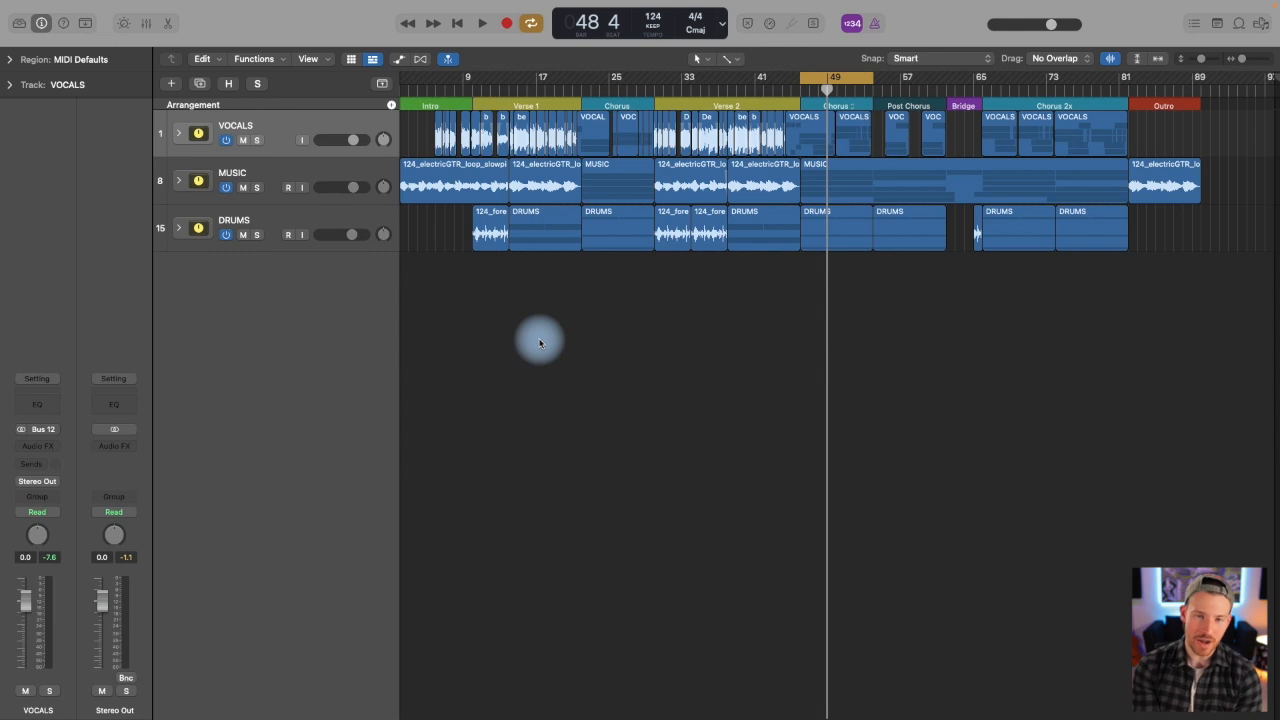
- Examine the tracks inside the DRUMS stack and the VOCALS stack
click(274, 208)
click(274, 171)
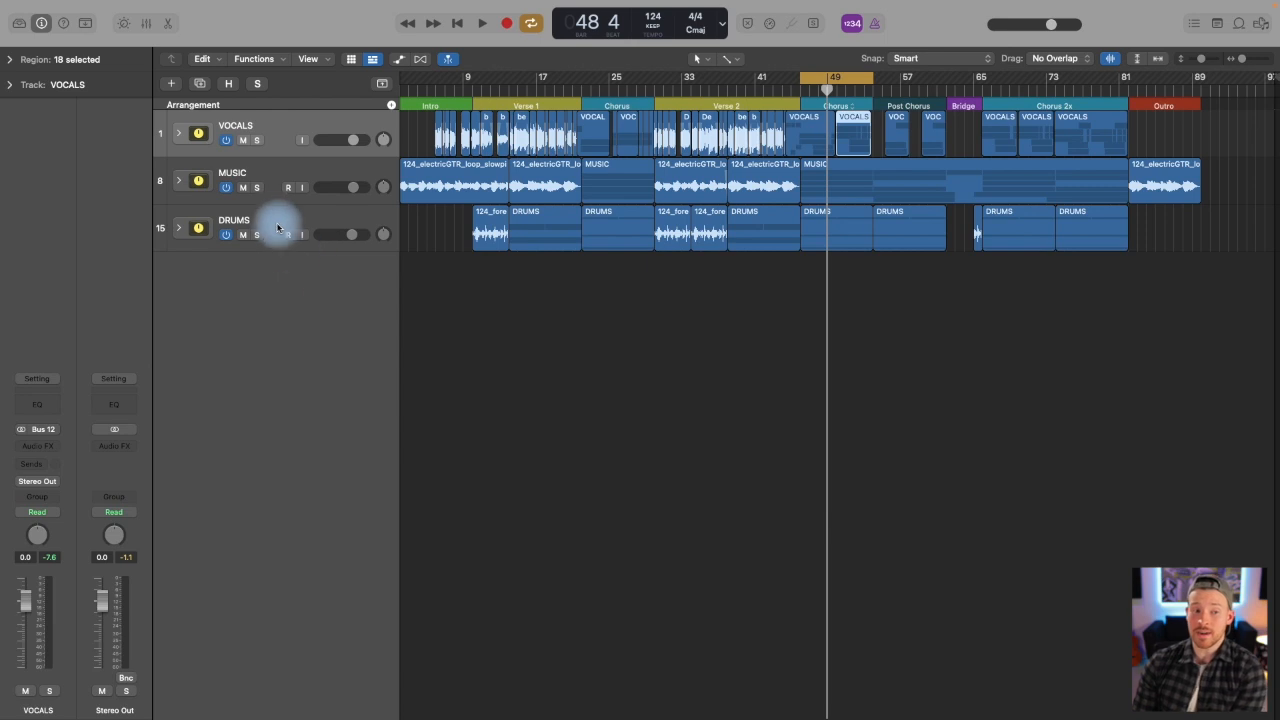
click(214, 227)
click(179, 229)
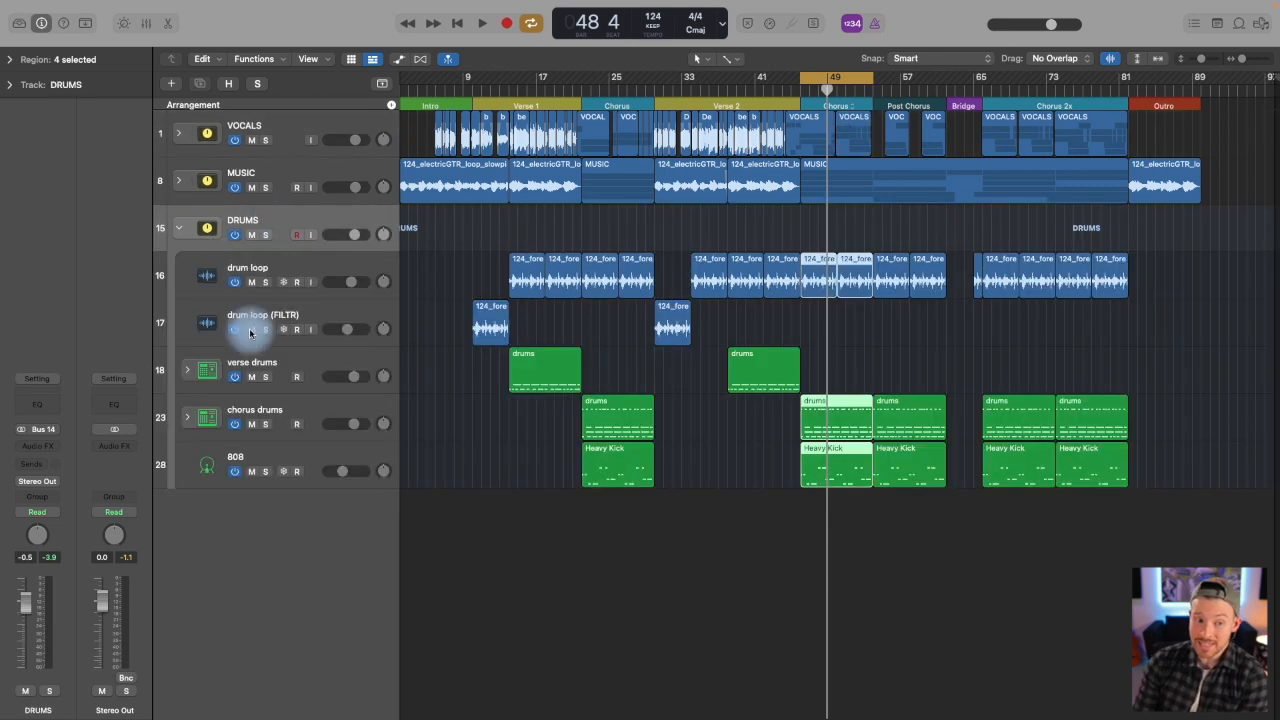
click(180, 229)
click(180, 133)
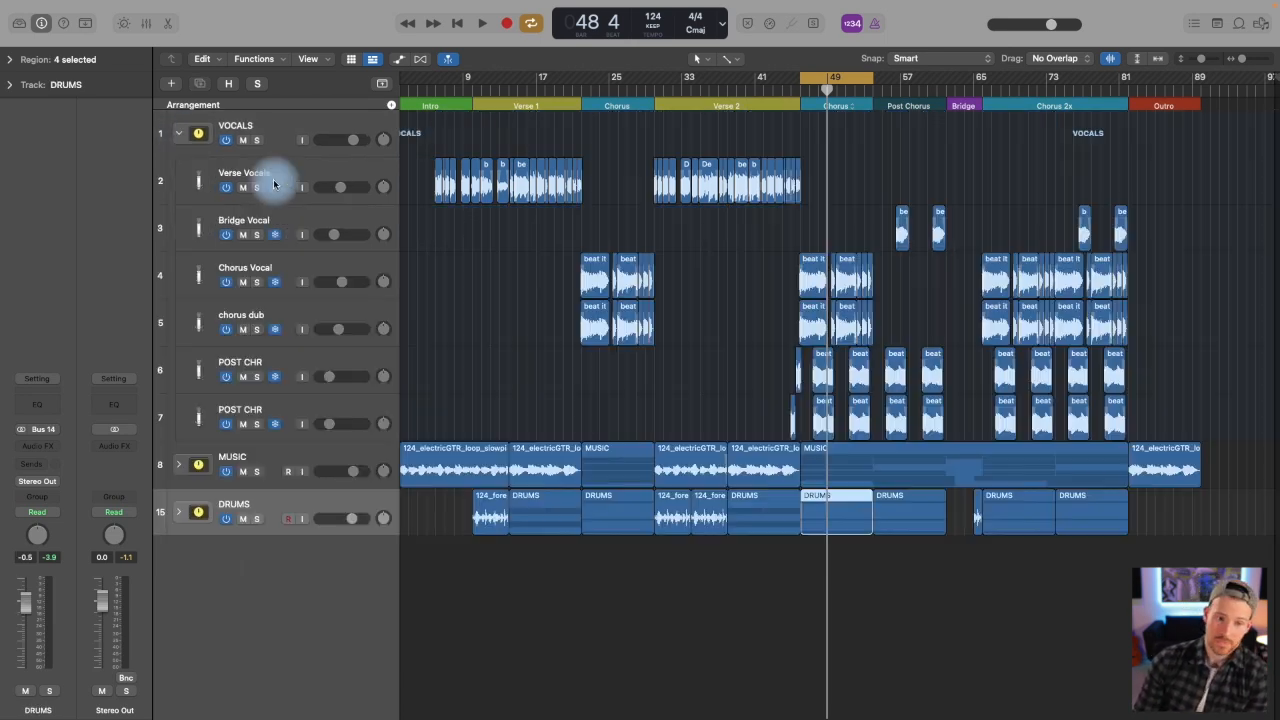
- Collapse the VOCALS stack, switch off the VOCALS and MUSIC stacks, and listen to the DRUMS stack alone over the looped chorus
click(360, 236)
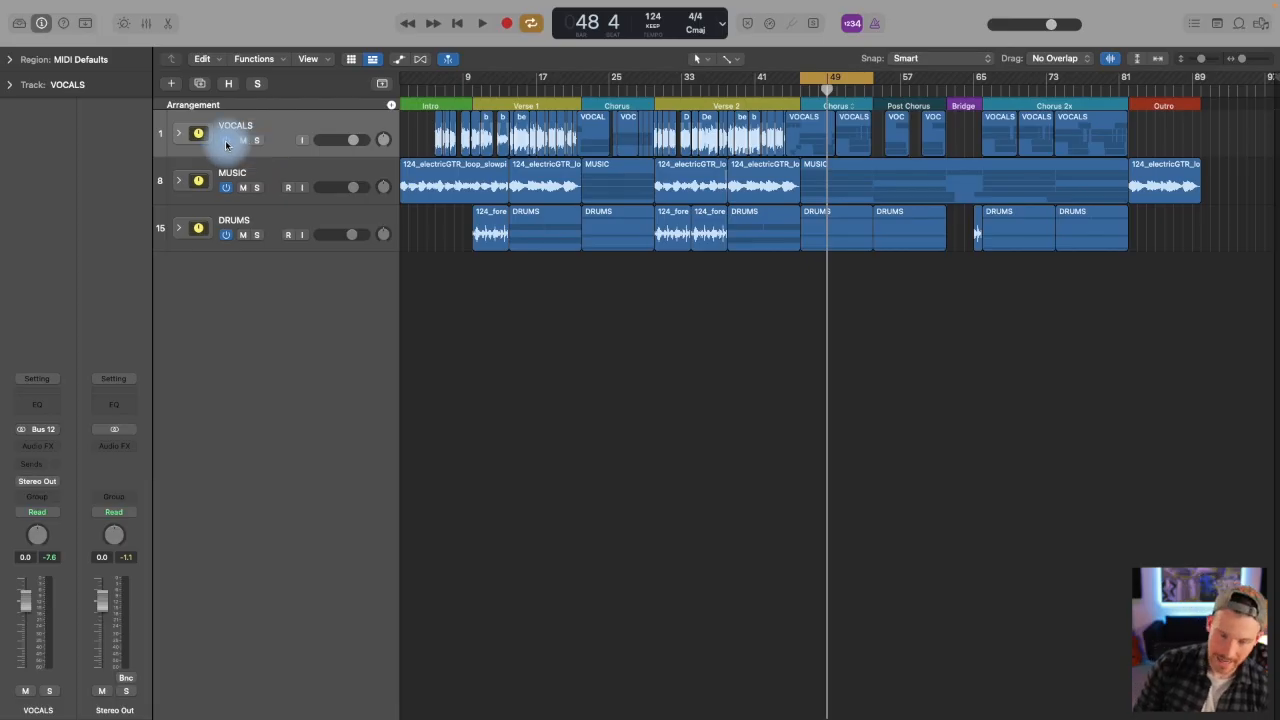
click(226, 141)
click(226, 187)
key(space)
click(263, 219)
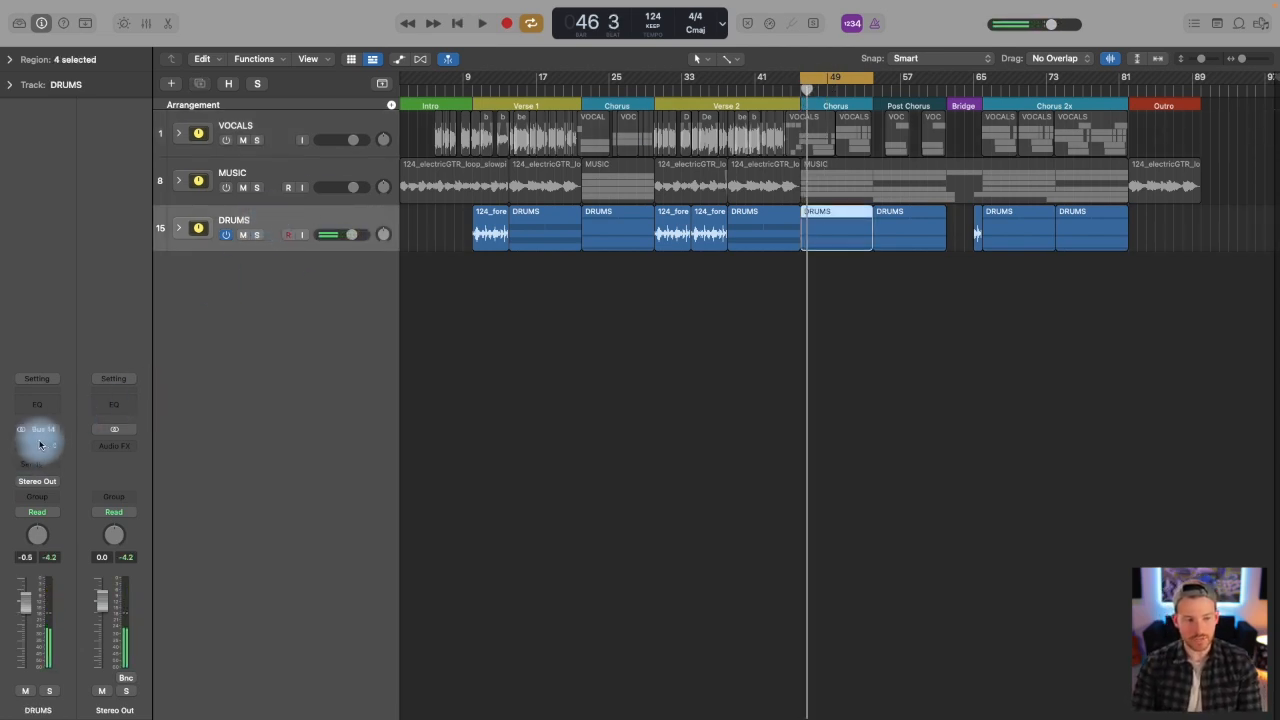
key(space)
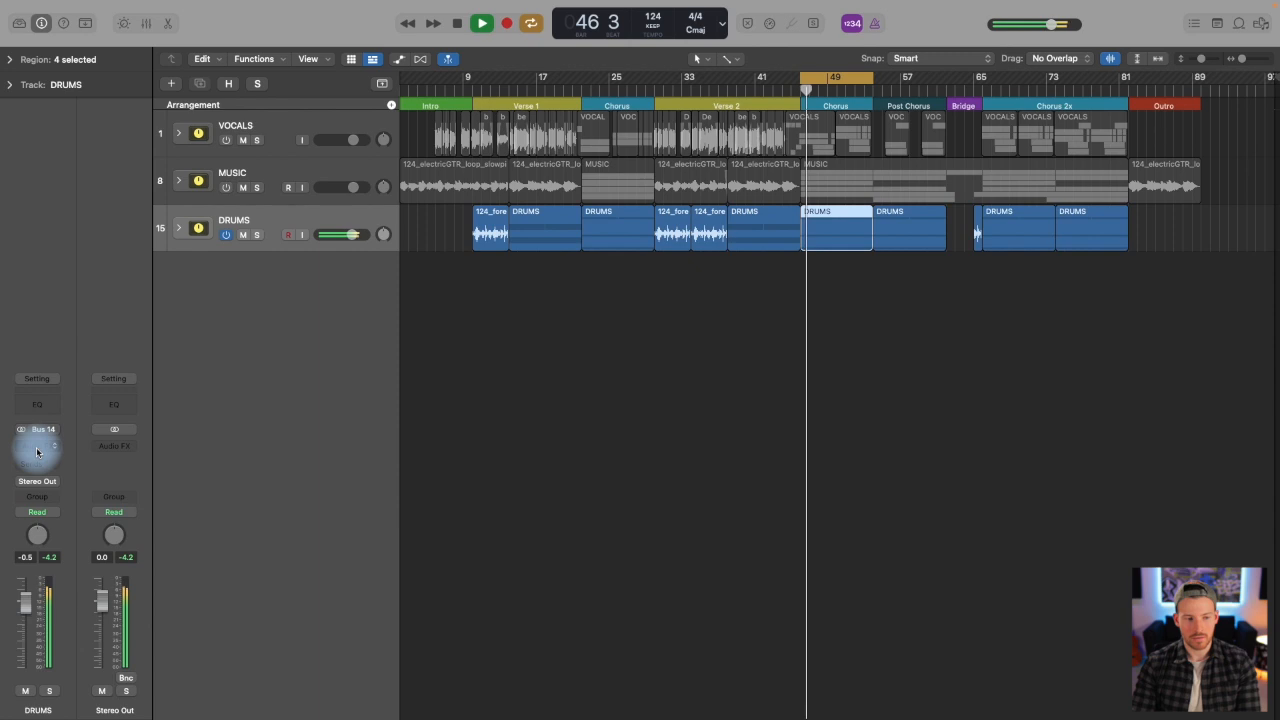
key(space)
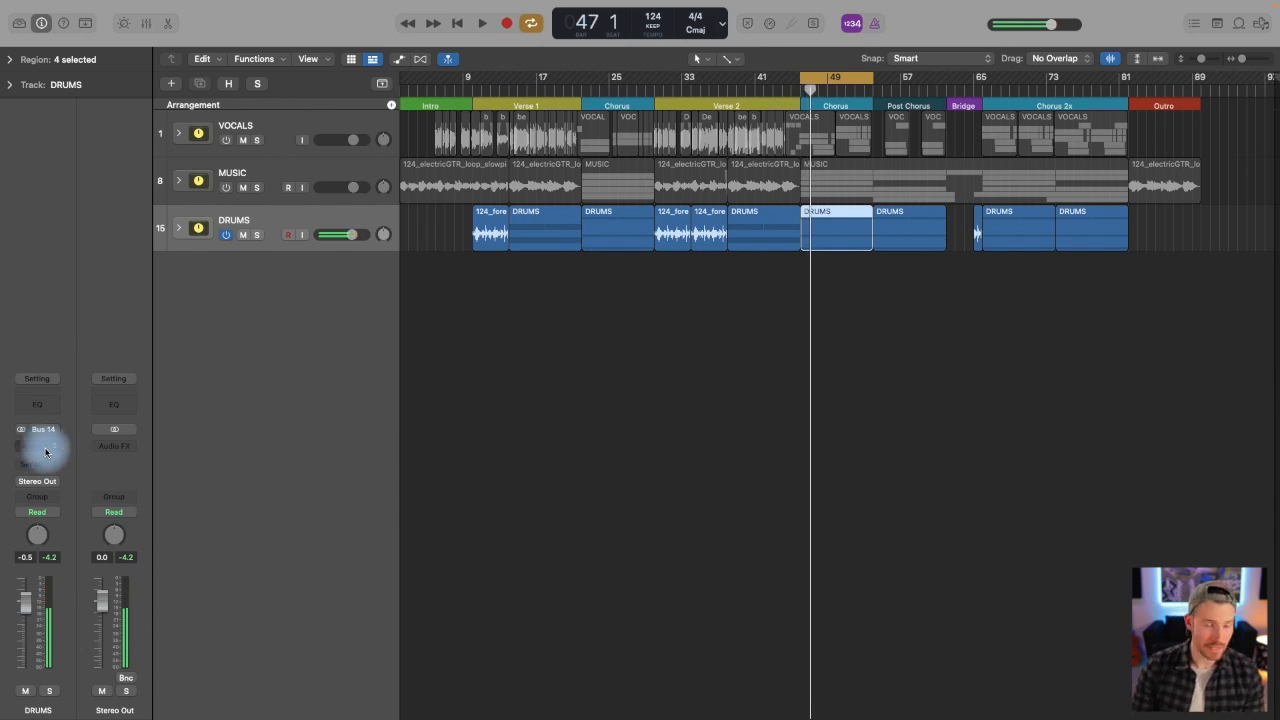
- Insert a stereo Vintage Tube EQ from the Vintage EQ Collection as an audio effect on the DRUMS stack
click(45, 450)
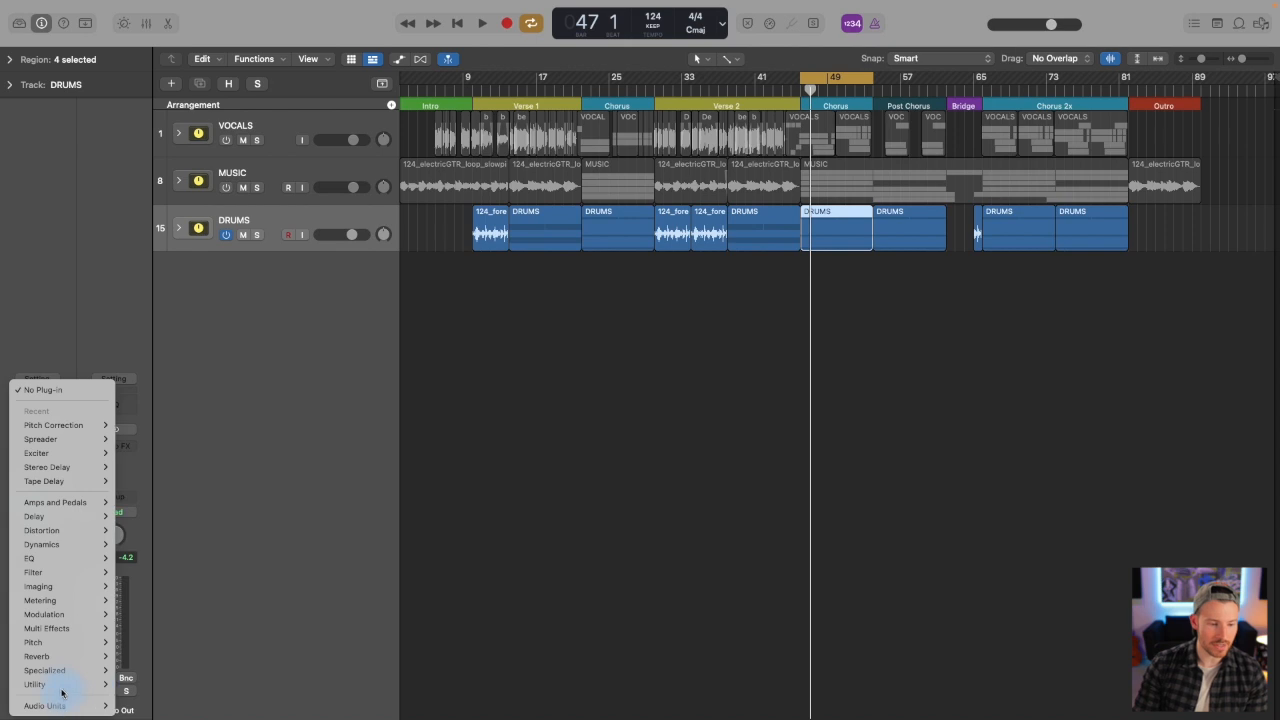
mouse_move(54, 567)
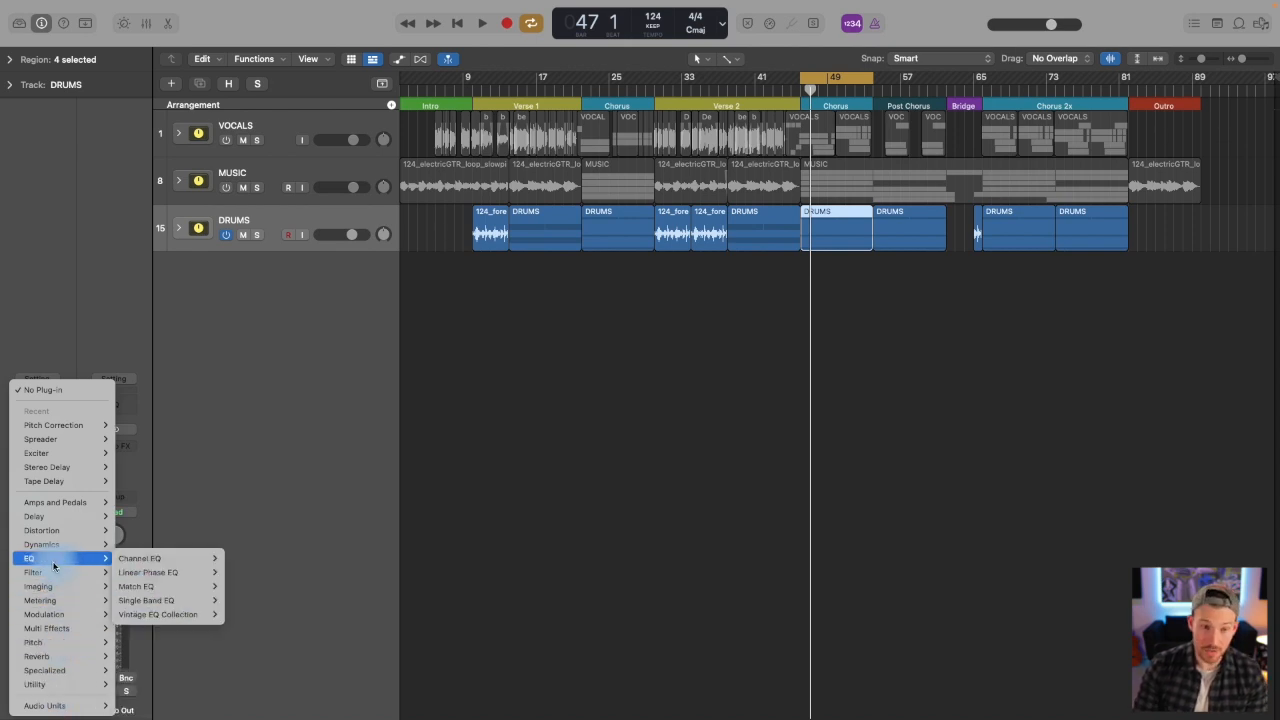
mouse_move(160, 621)
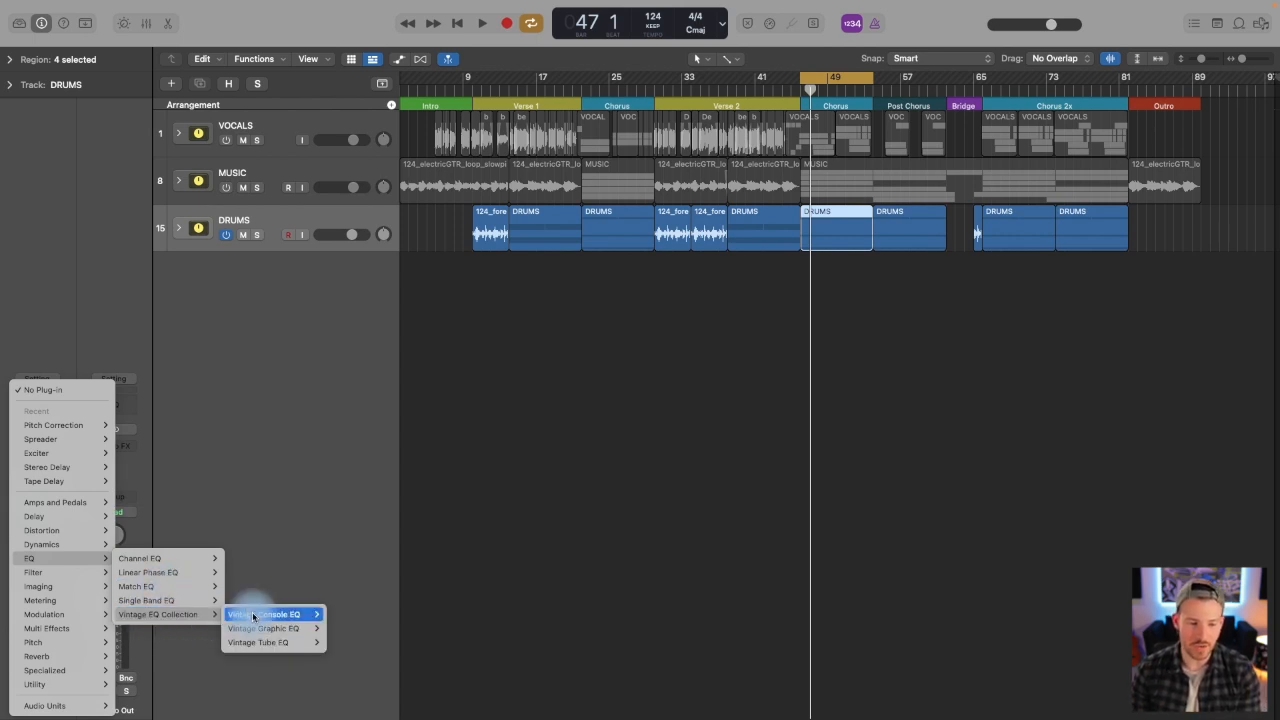
mouse_move(256, 645)
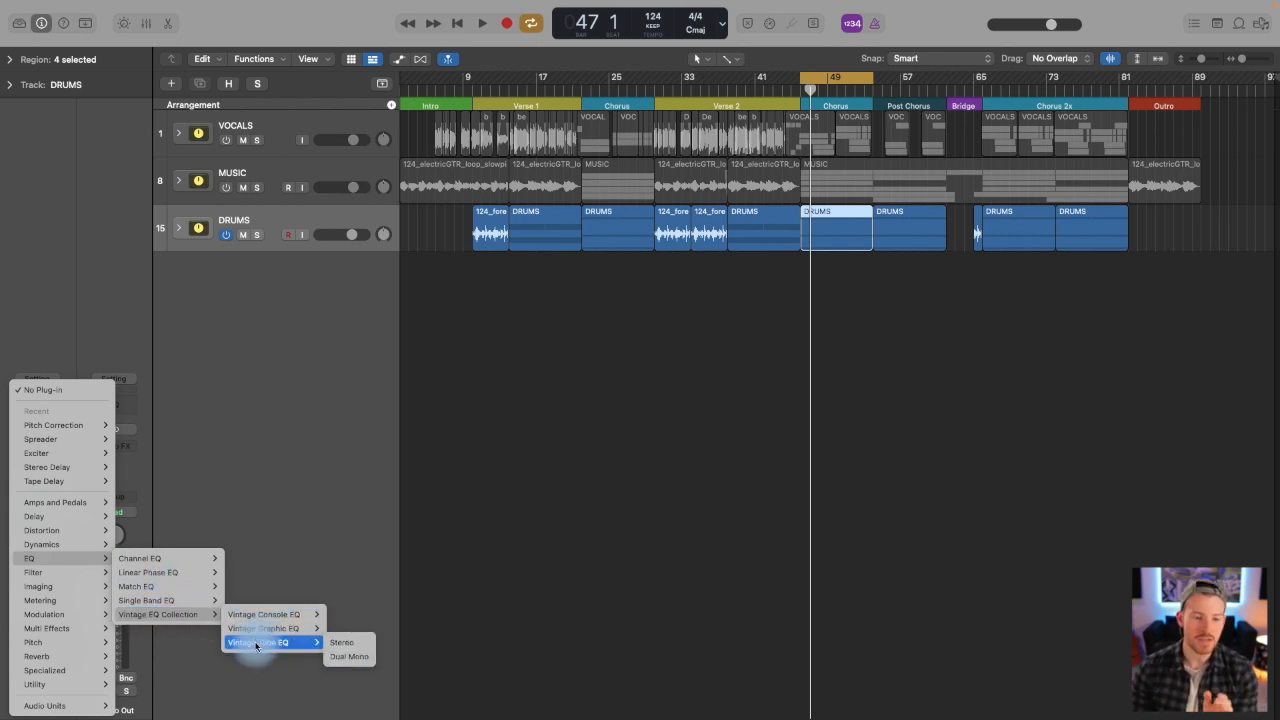
mouse_move(278, 618)
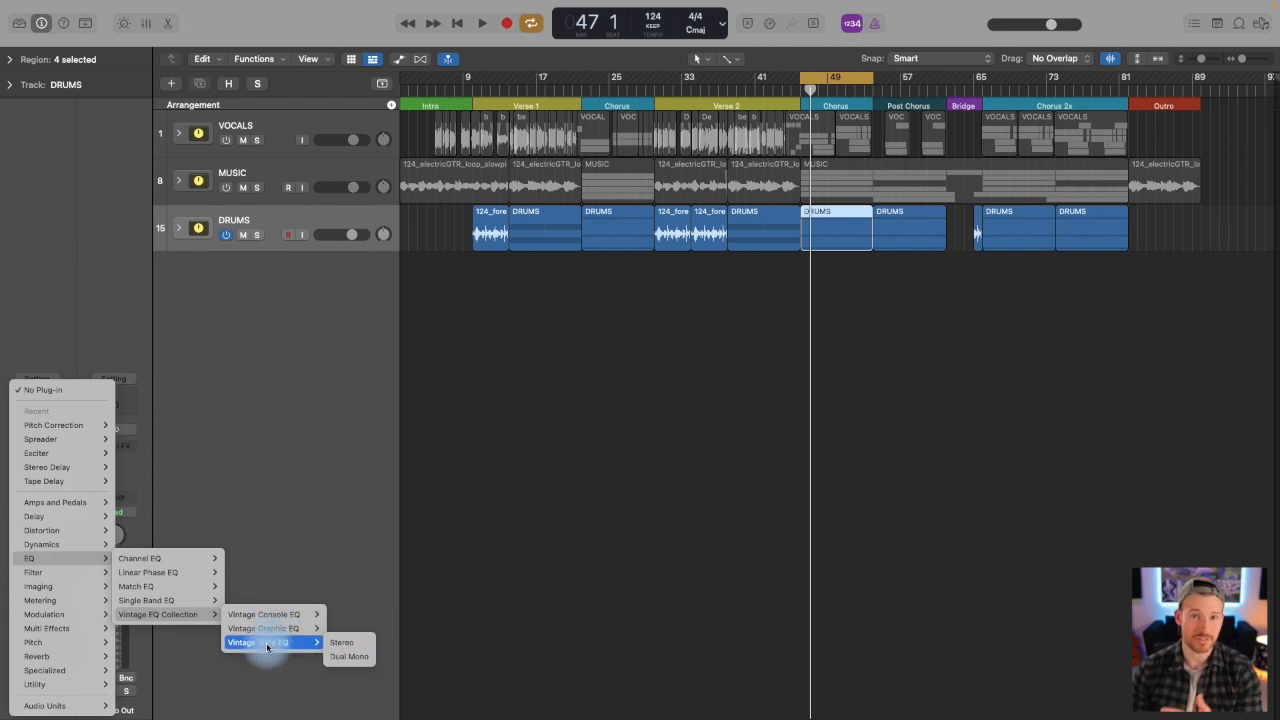
click(344, 647)
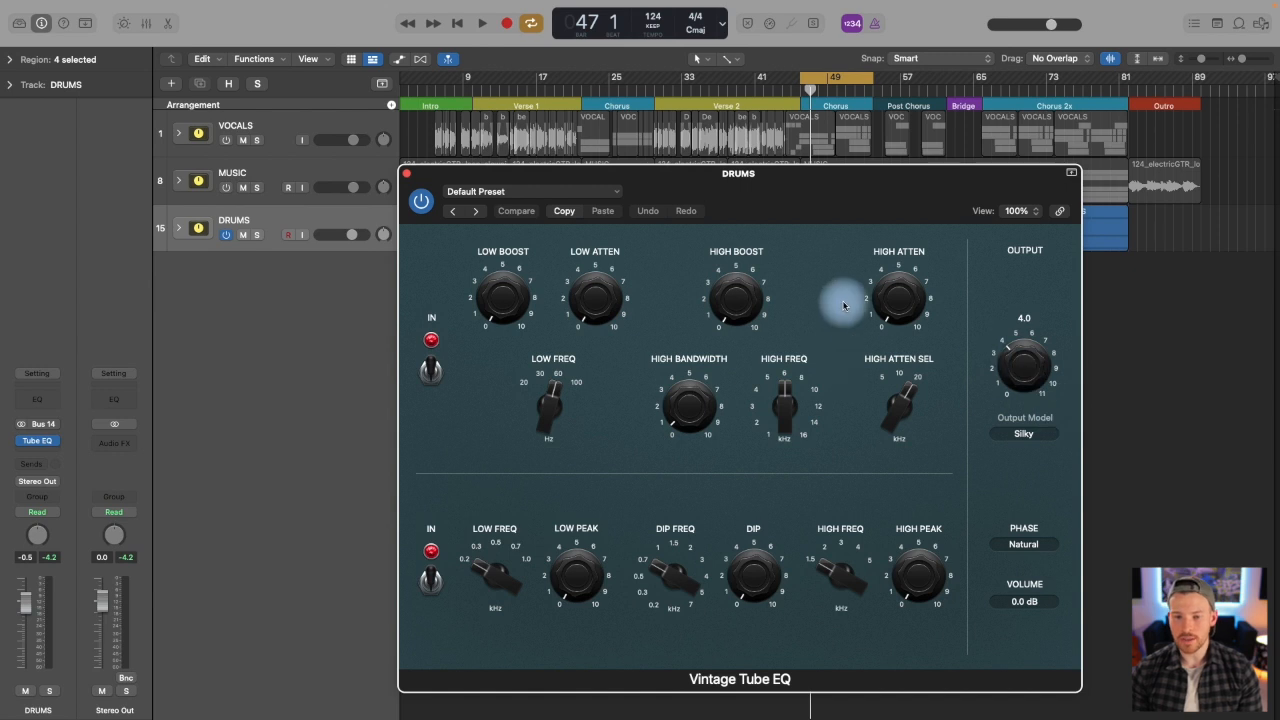
- With the drums looping, raise the Vintage Tube EQ's drive to 6.8, compare its output models and choose Punchy
key(space)
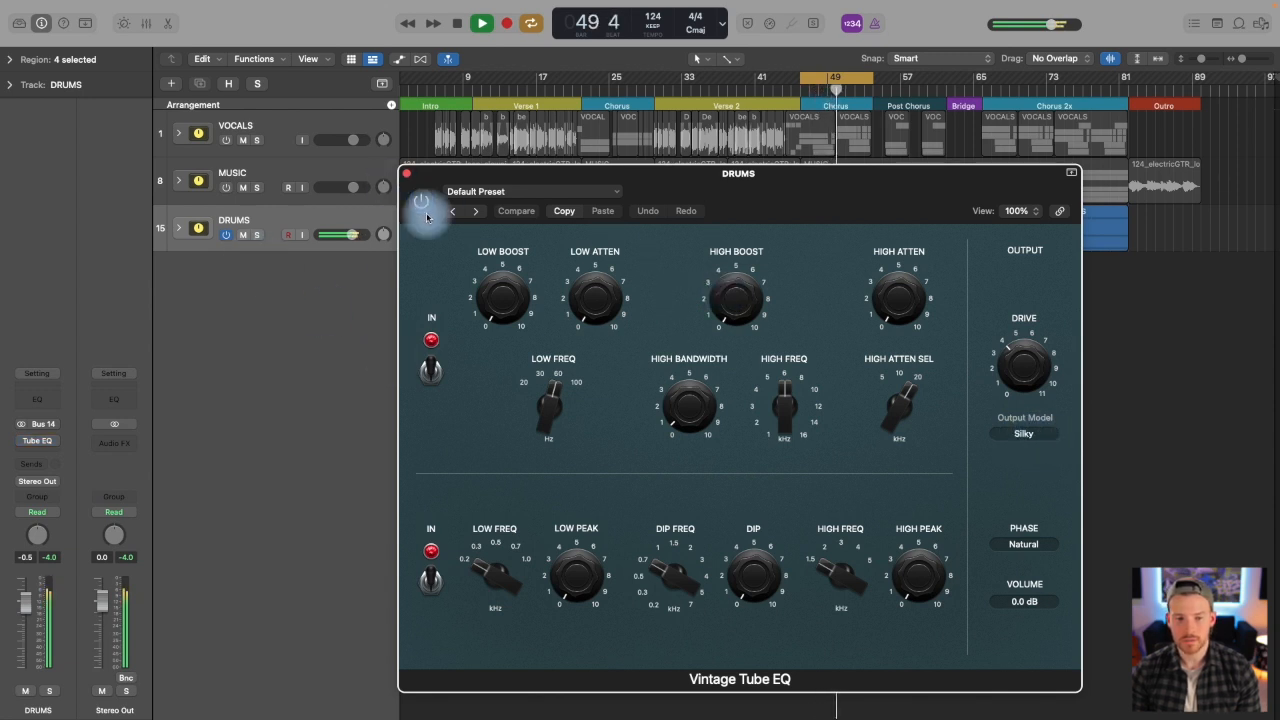
drag(1038, 367, 1049, 339)
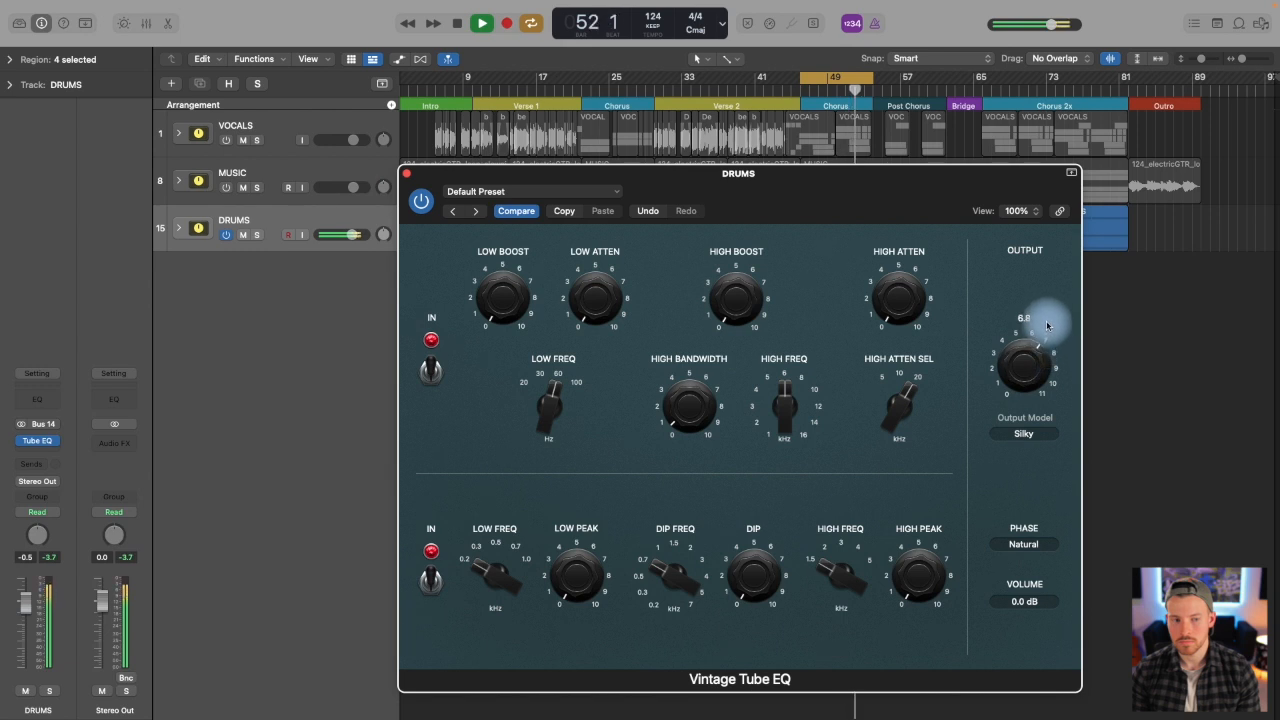
click(1022, 433)
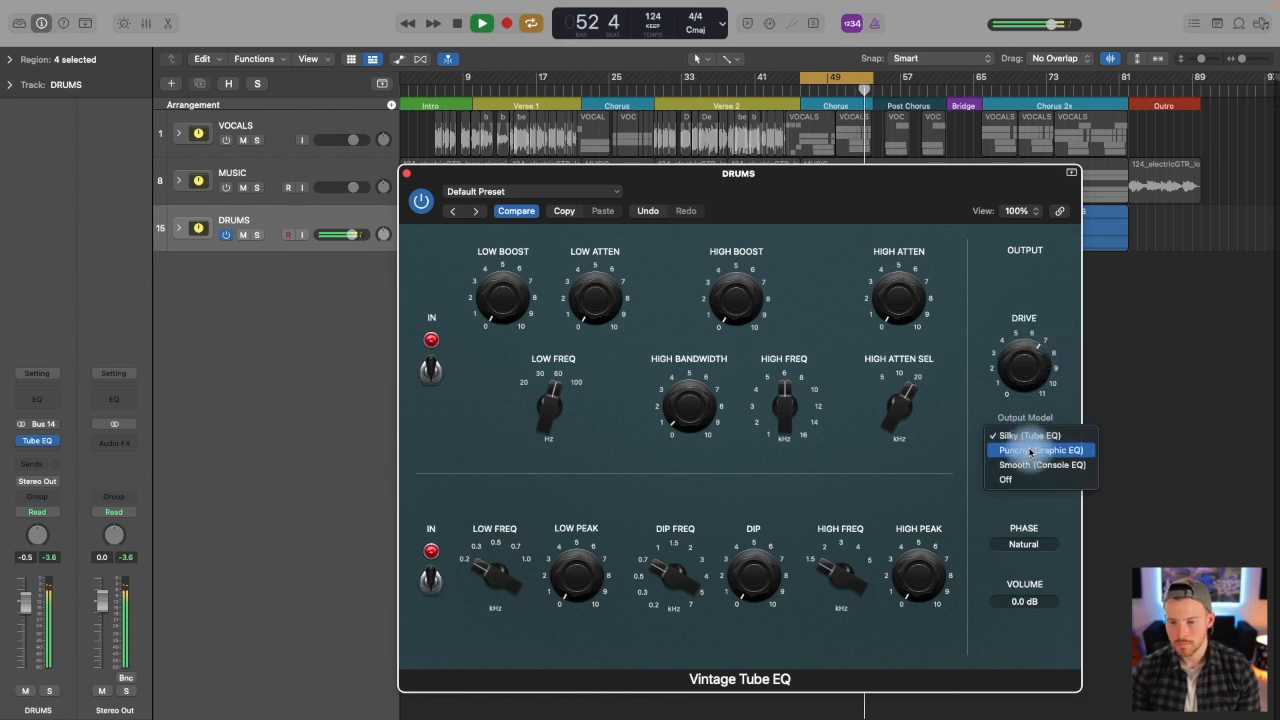
click(1030, 448)
click(1030, 447)
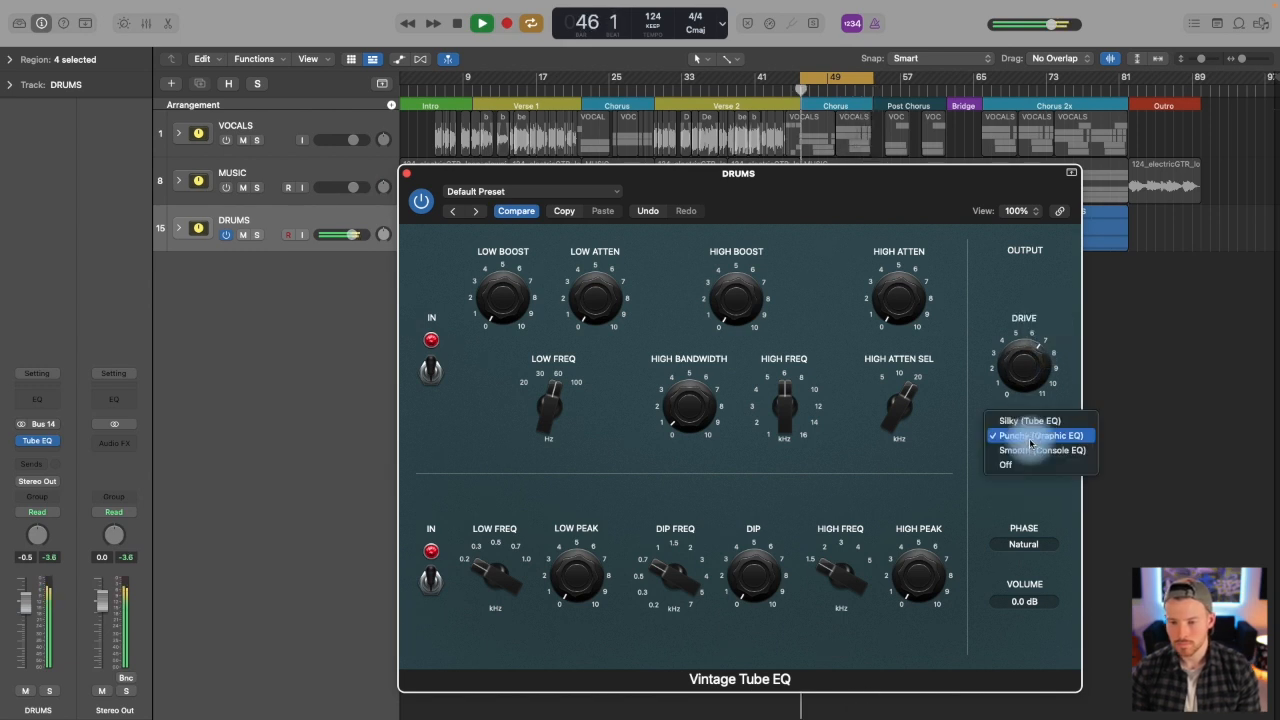
click(1030, 452)
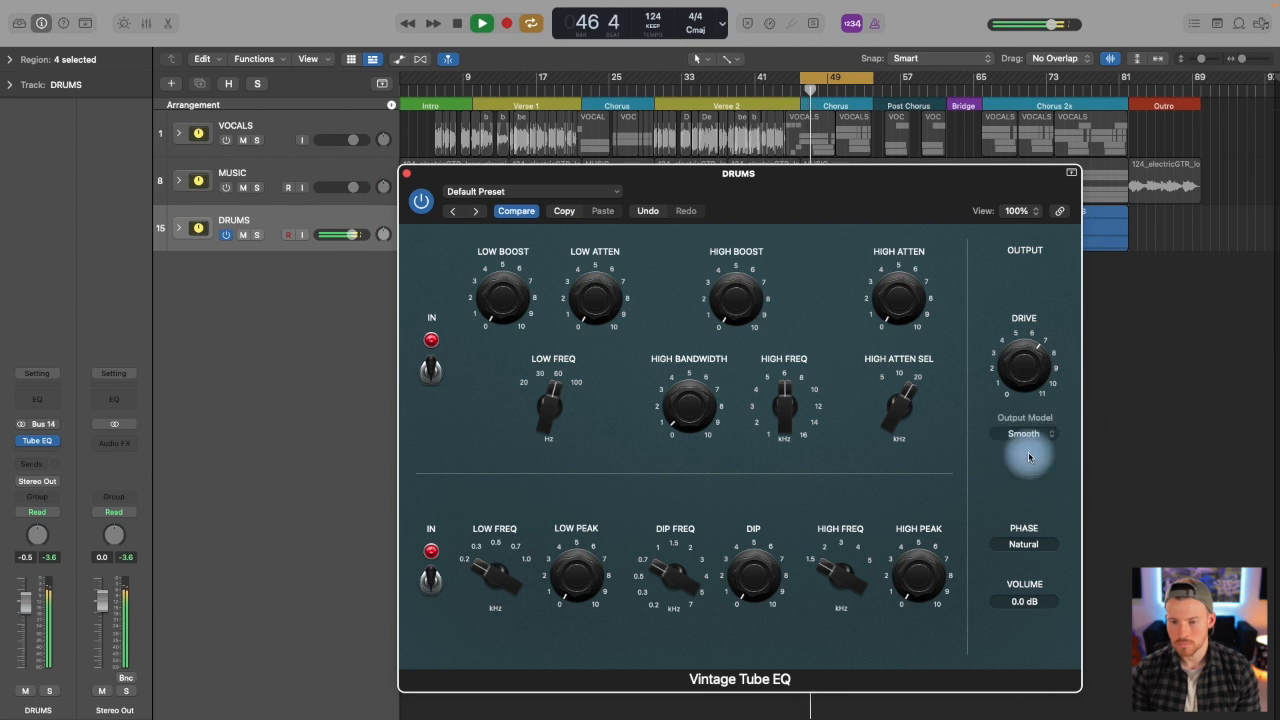
click(1028, 436)
click(1029, 412)
click(1029, 437)
click(1033, 454)
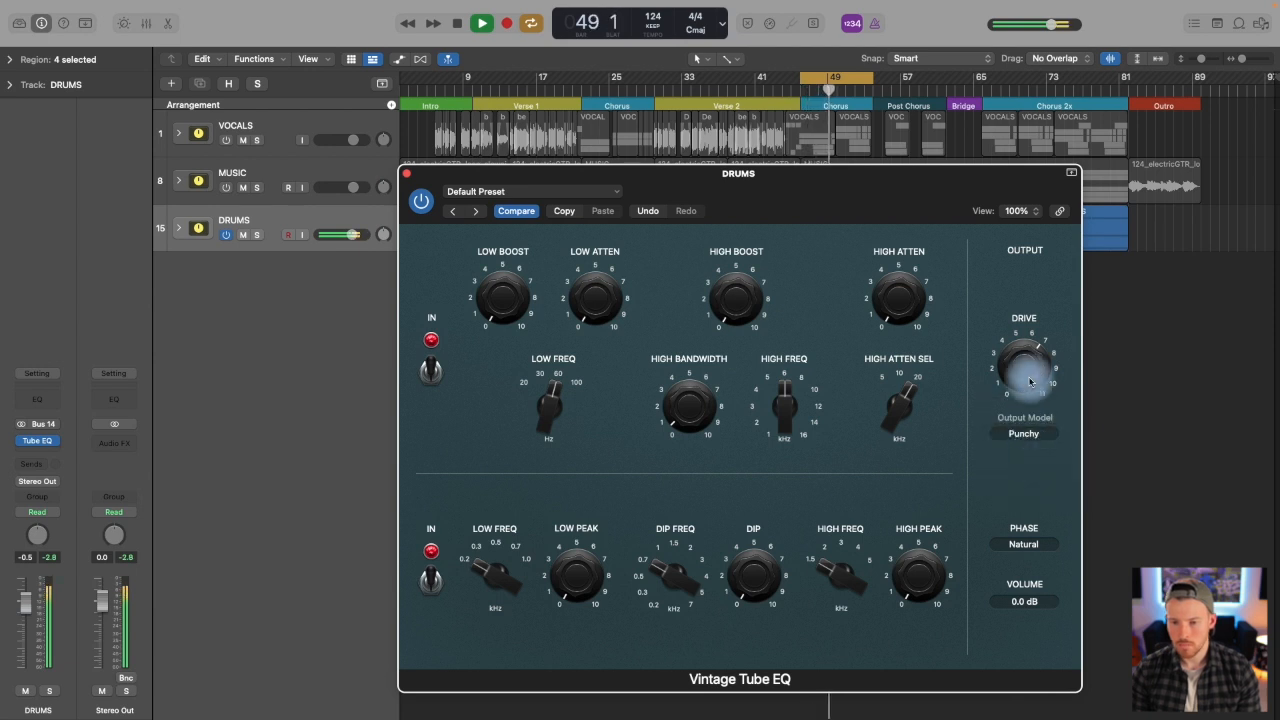
- Raise the Vintage Tube EQ's drive to 8.0, compare the drums with the effect bypassed and engaged, and close the plug-in
drag(1024, 365, 1028, 344)
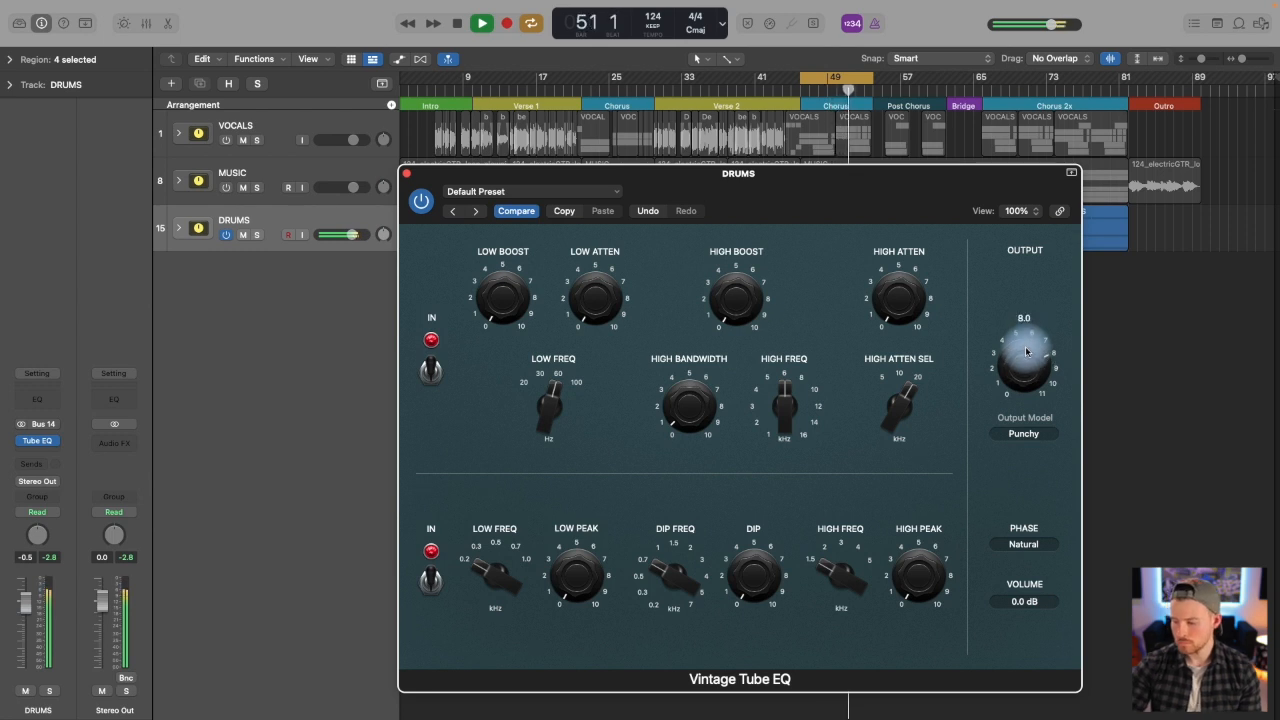
click(421, 202)
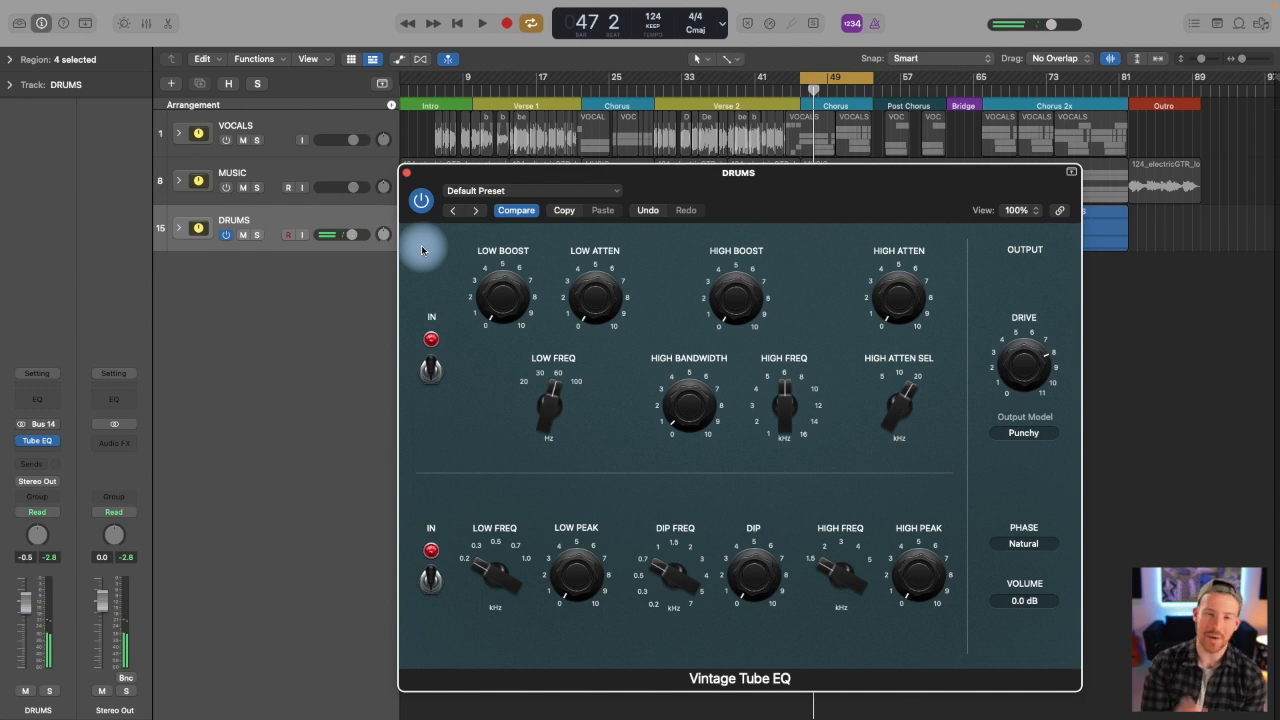
mouse_move(993, 371)
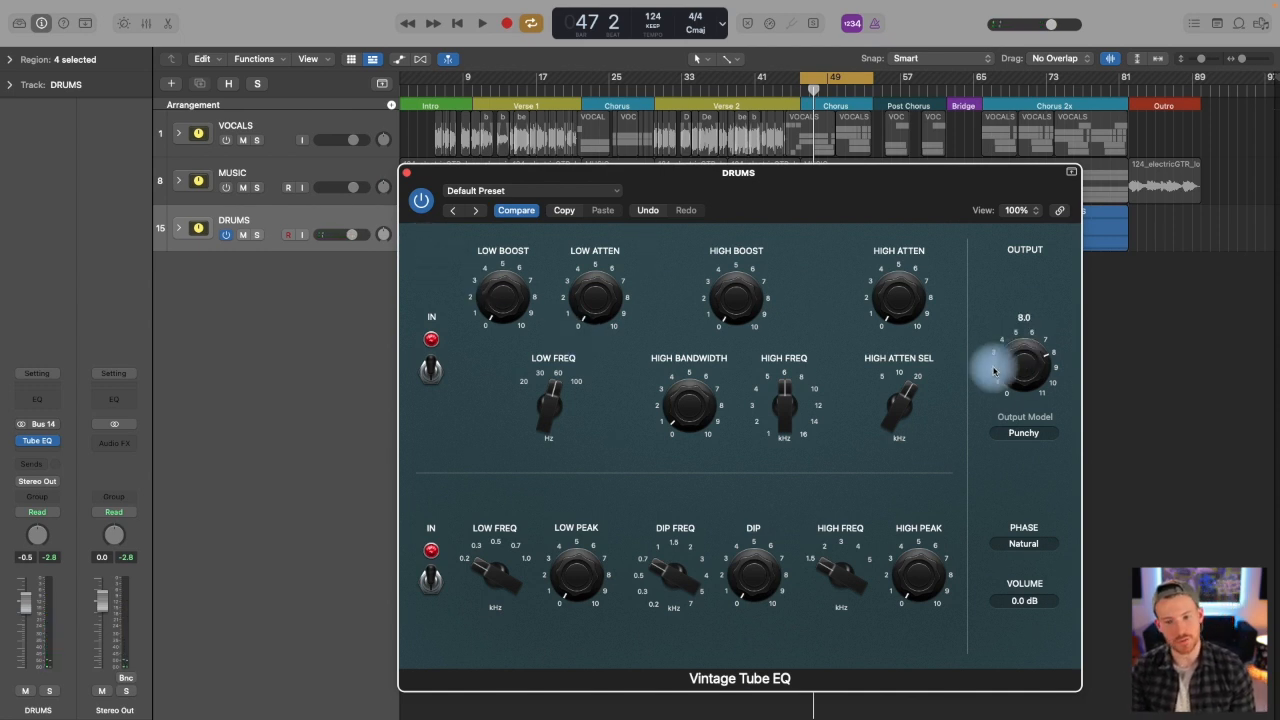
click(406, 174)
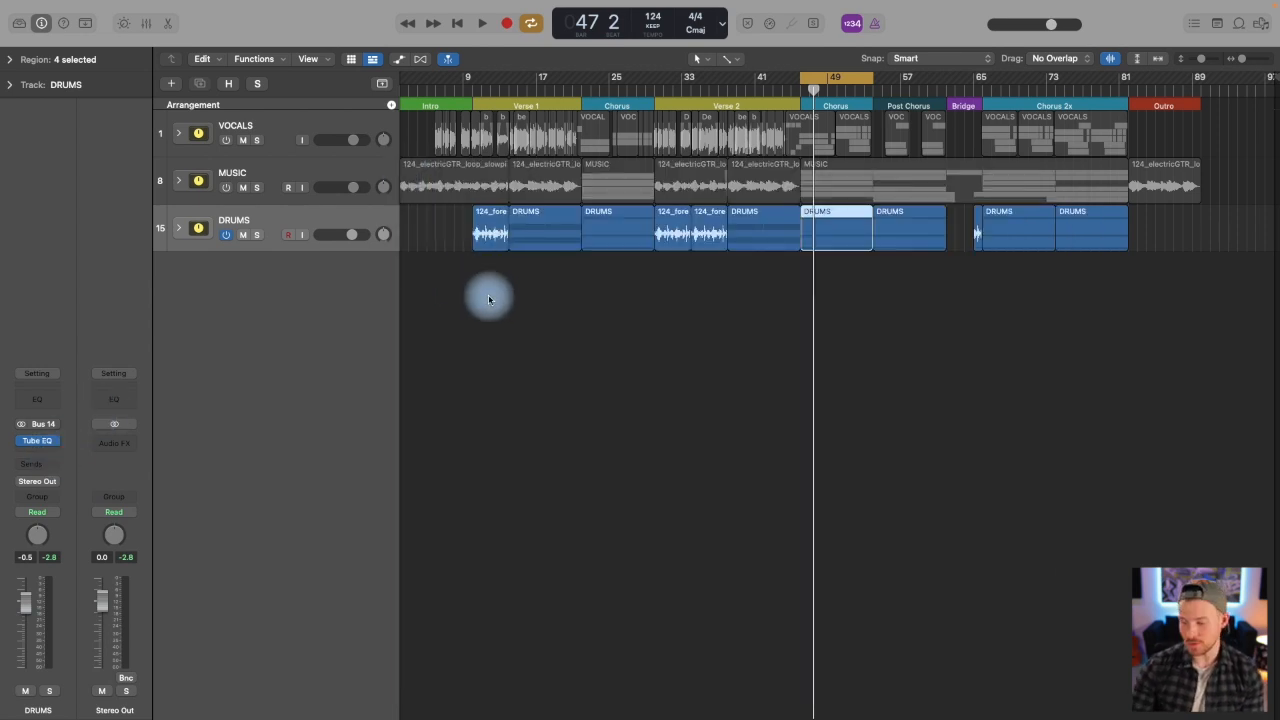
- Switch on and solo the MUSIC stack, switch off the DRUMS stack, and play the looped chorus
click(226, 187)
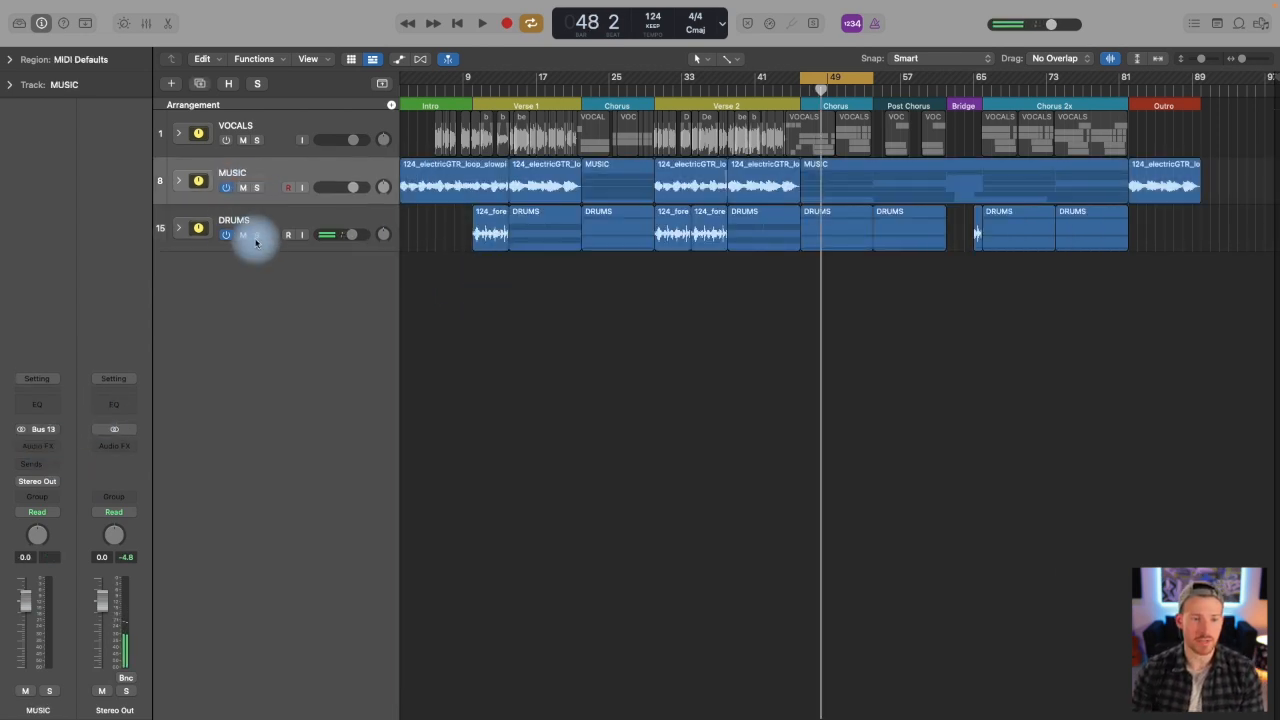
click(226, 234)
click(256, 187)
key(space)
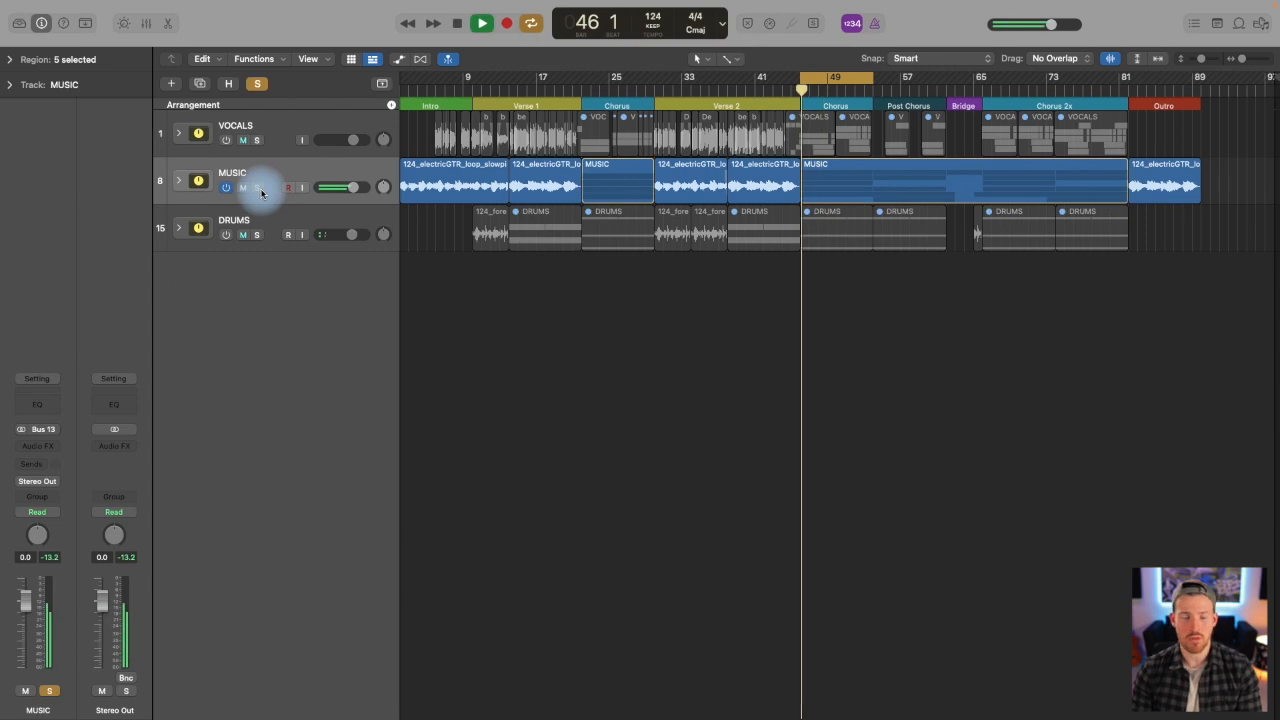
- Insert a Vintage Console EQ from the Vintage EQ Collection as an audio effect on the MUSIC stack
click(40, 445)
mouse_move(48, 486)
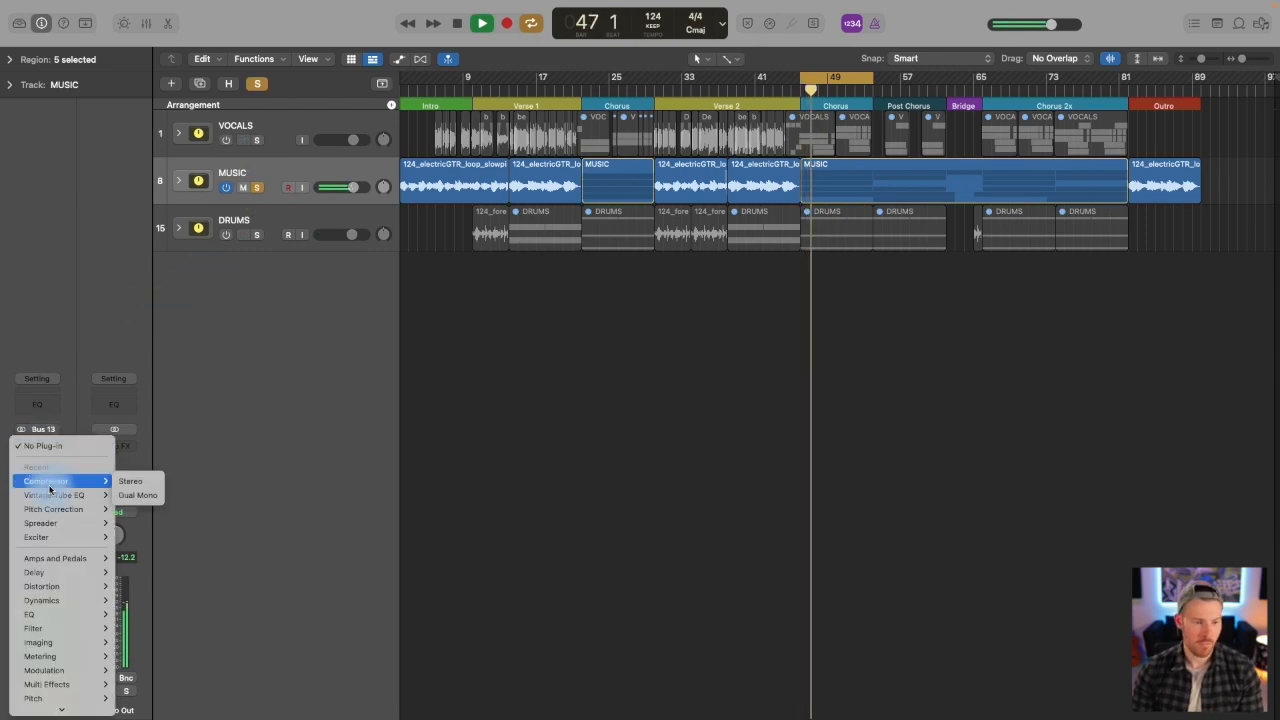
mouse_move(45, 712)
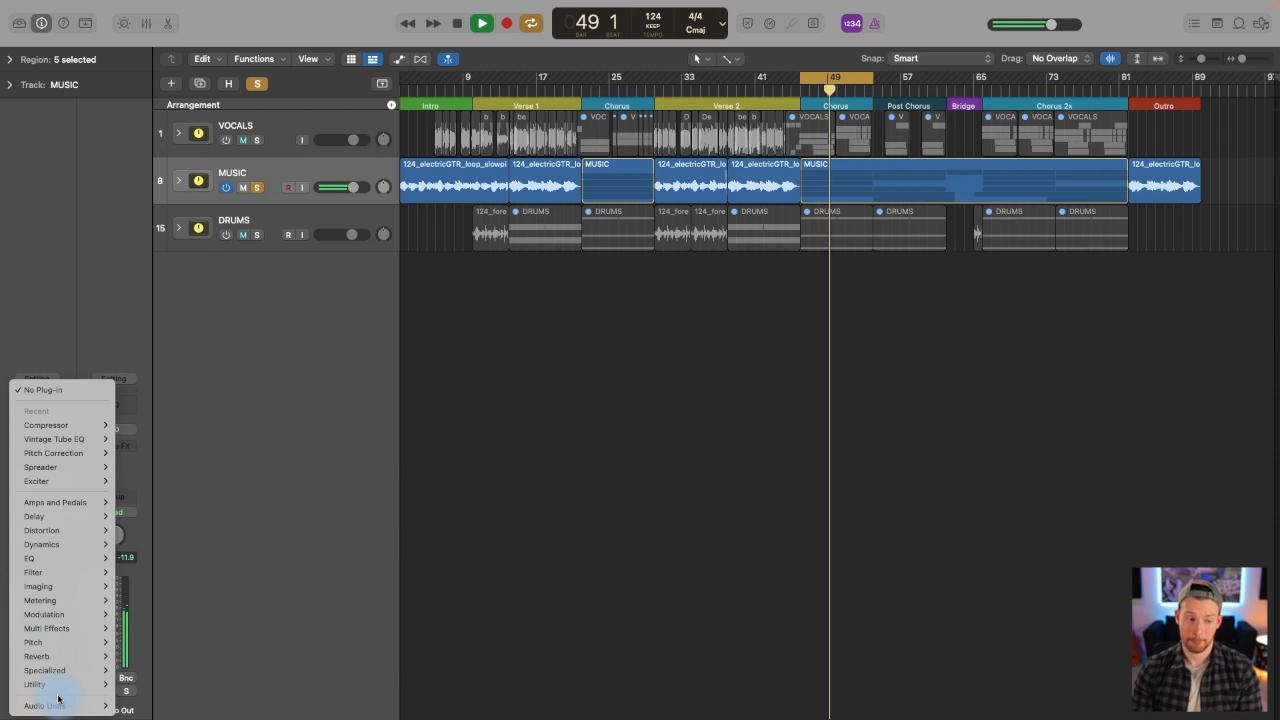
mouse_move(64, 657)
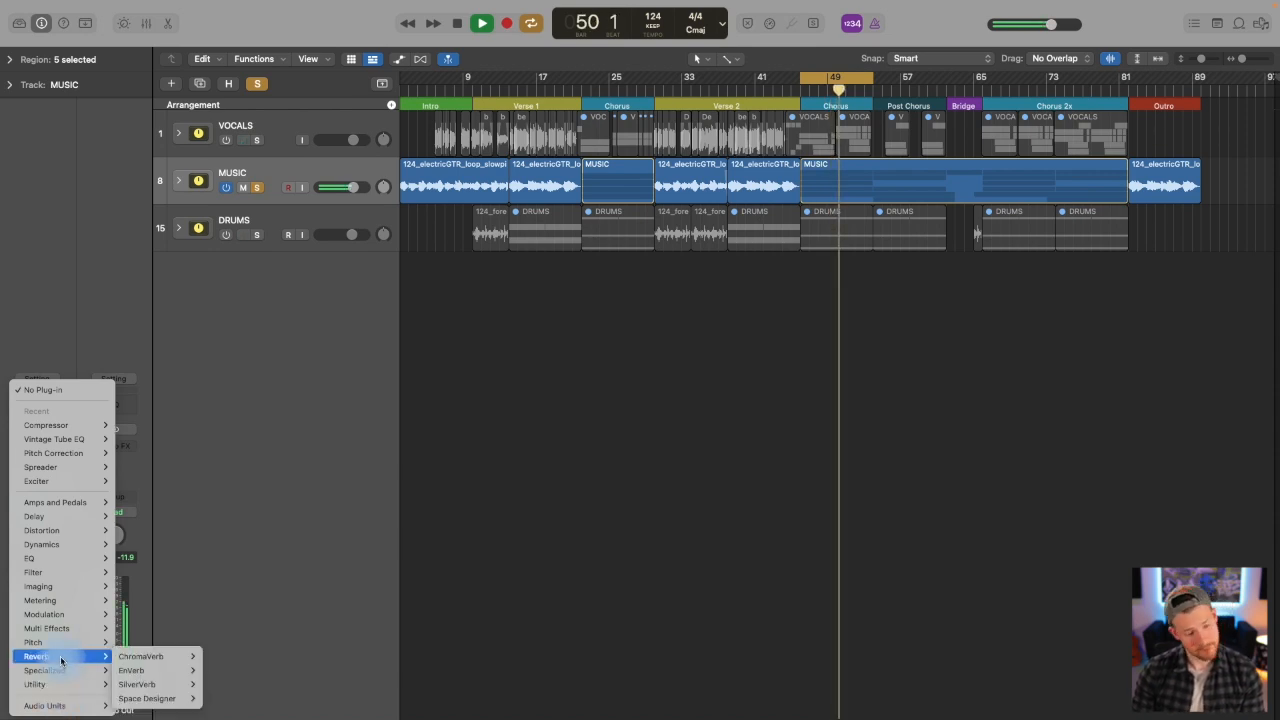
mouse_move(75, 558)
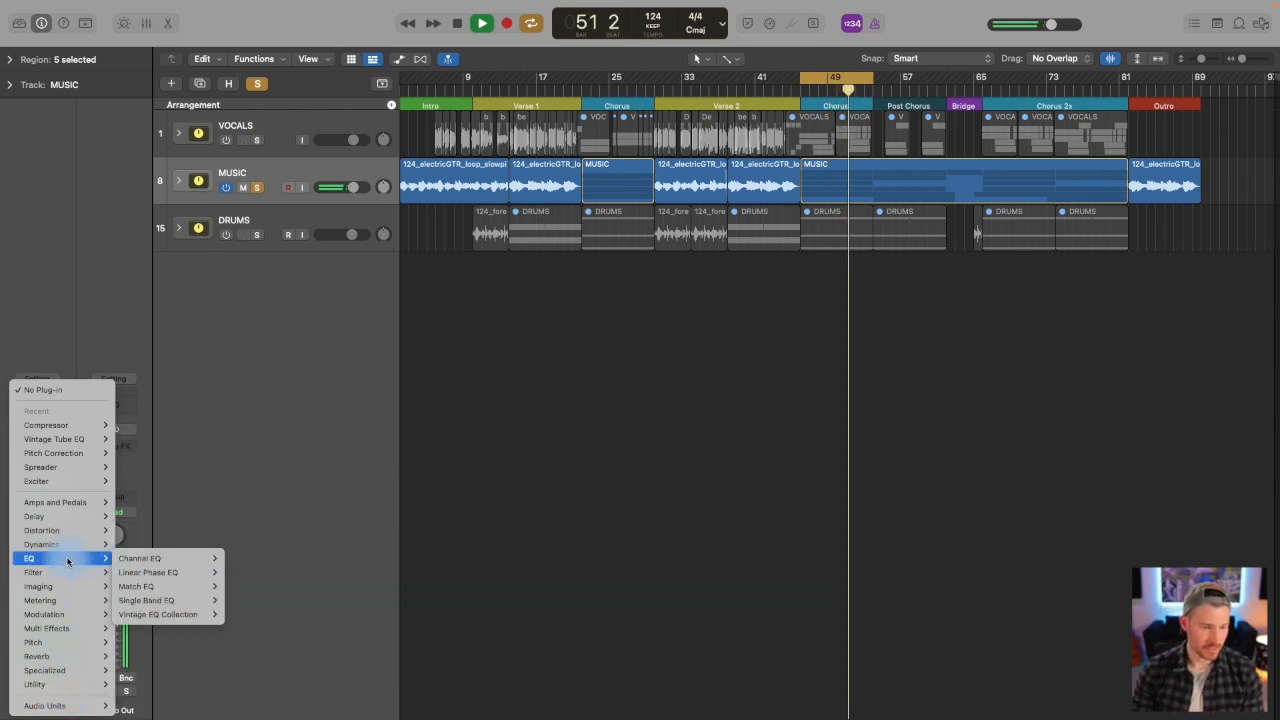
mouse_move(160, 616)
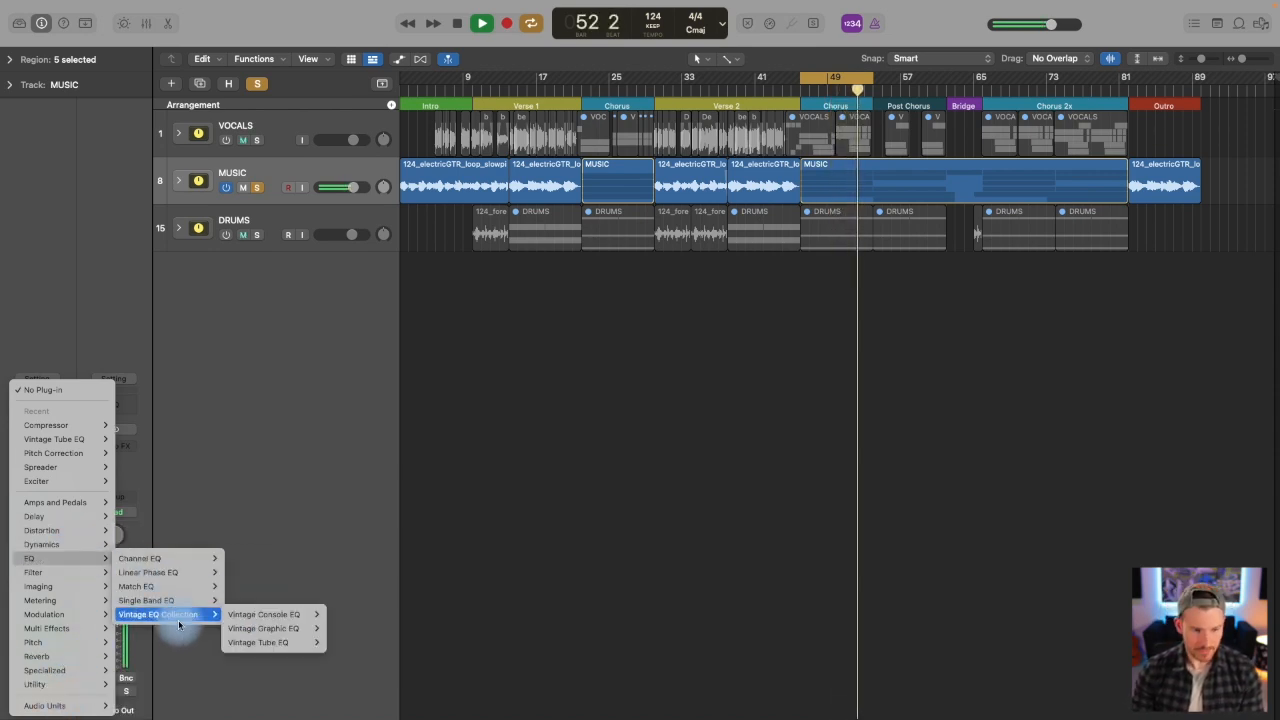
mouse_move(262, 618)
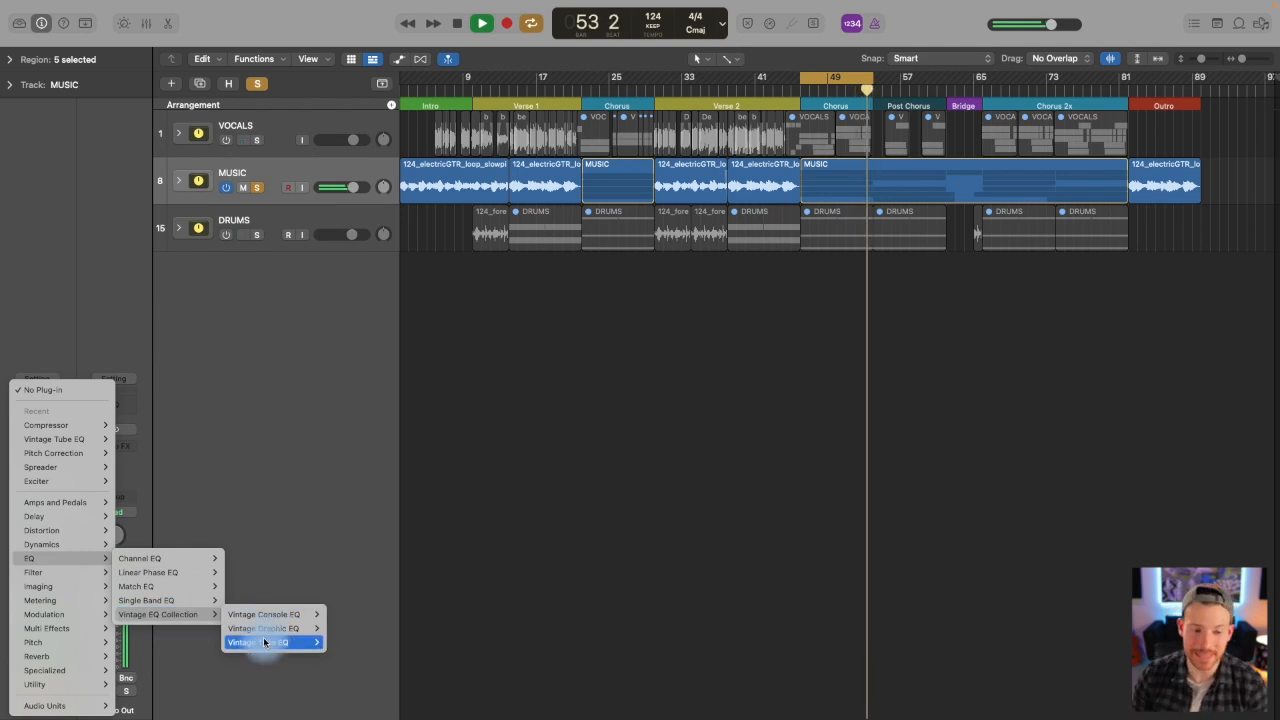
click(276, 619)
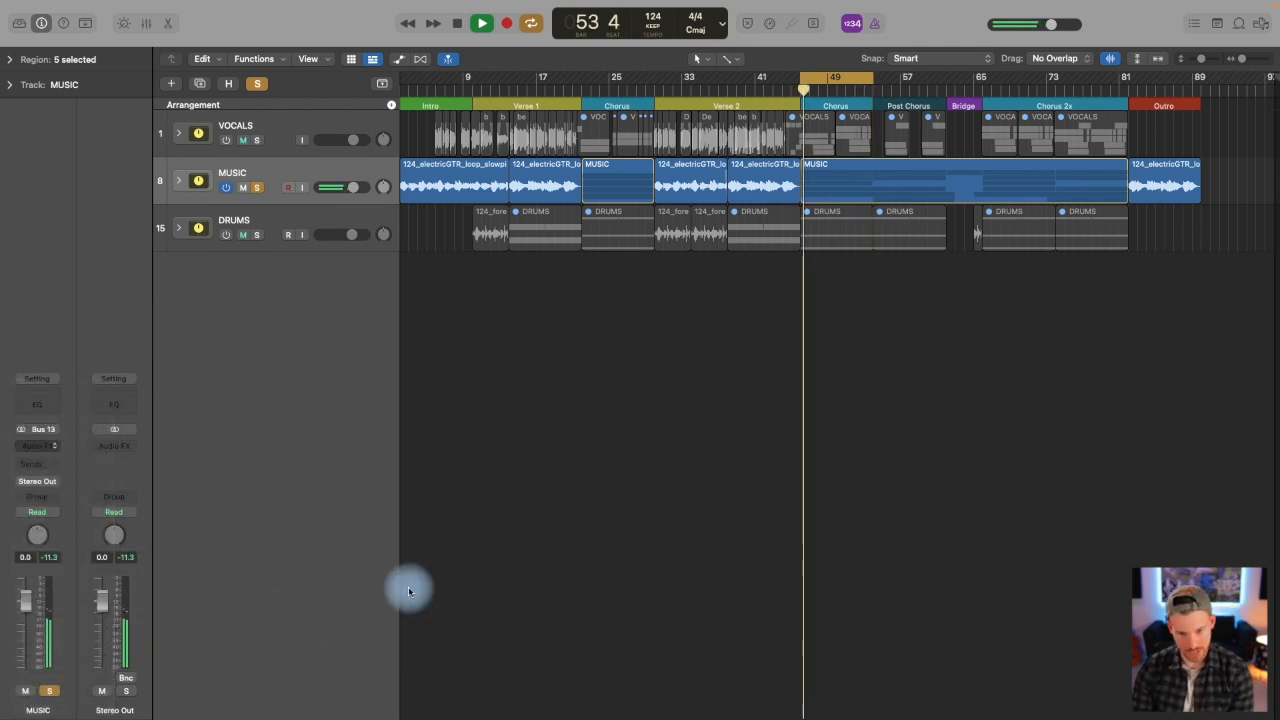
- Use the Enhanced Mix preset in the MUSIC stack's Vintage Console EQ, adjust its output drive while listening, and close the plug-in
drag(775, 228, 610, 298)
drag(890, 380, 869, 365)
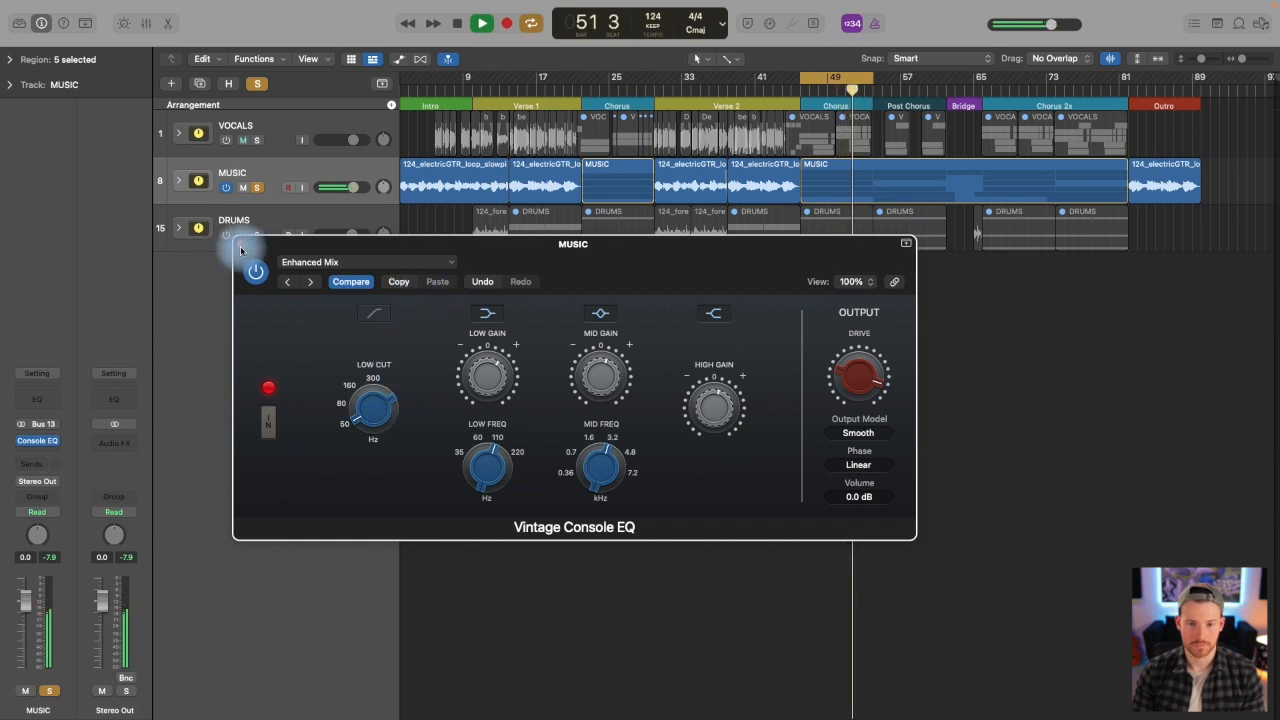
drag(652, 286, 657, 335)
key(space)
click(246, 292)
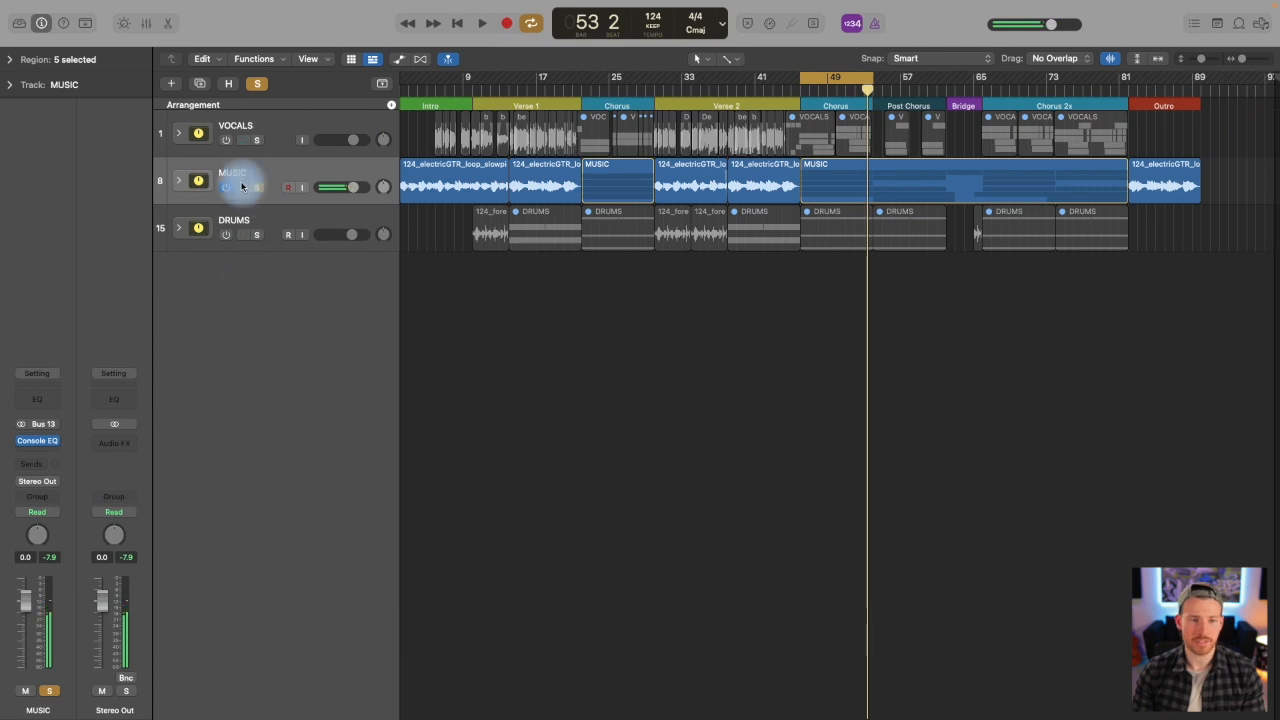
- Unsolo the MUSIC stack, switch the DRUMS stack back on, and lower the MUSIC volume to about -1.1 dB while both play
click(228, 236)
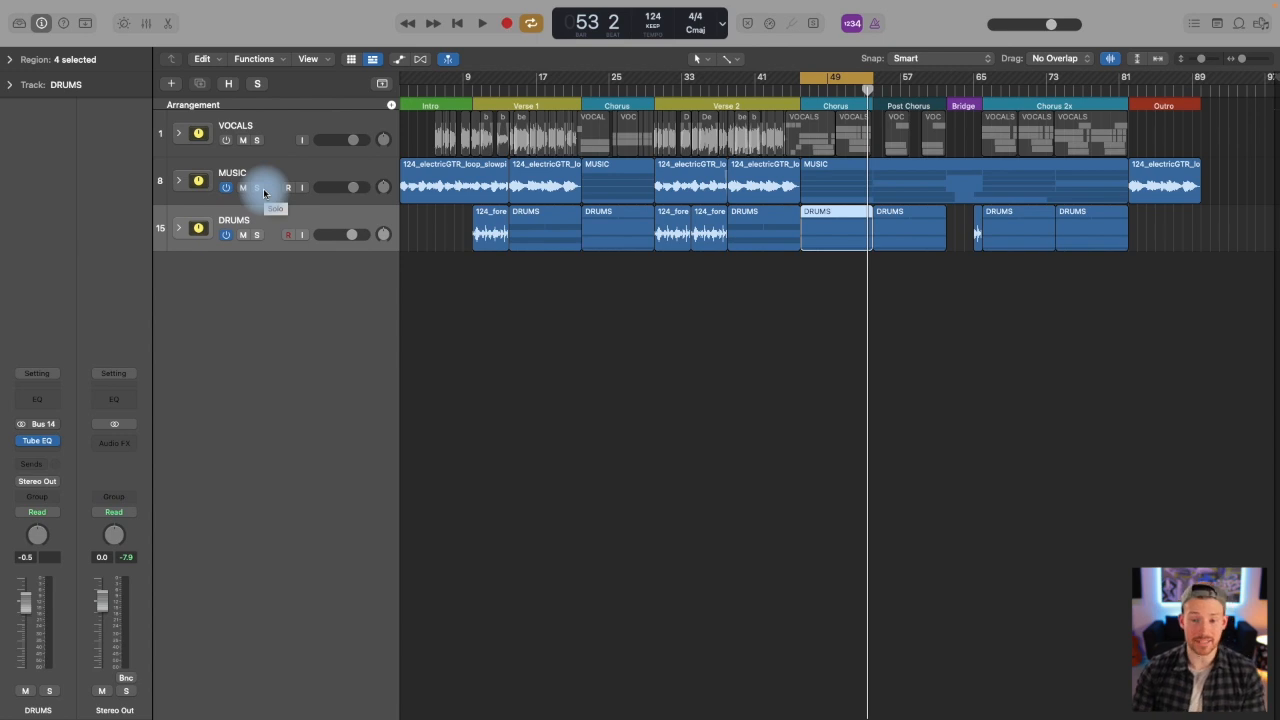
key(space)
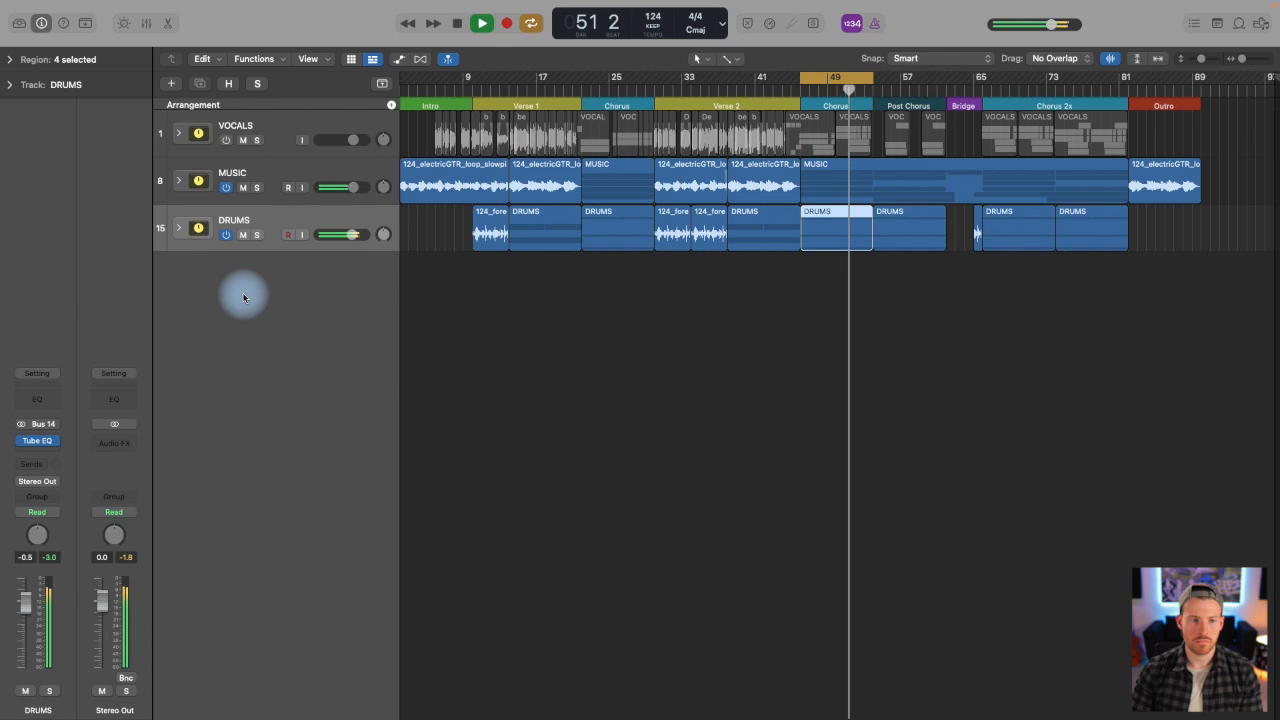
drag(337, 188, 332, 188)
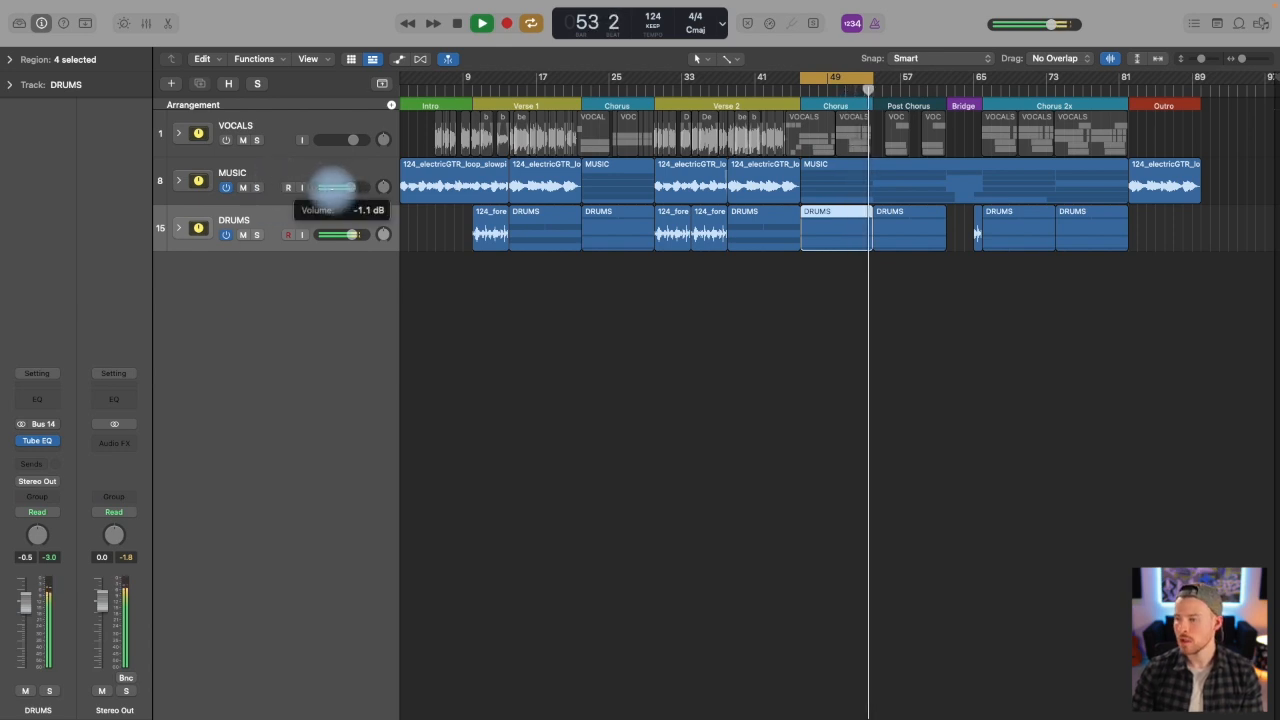
drag(335, 188, 334, 191)
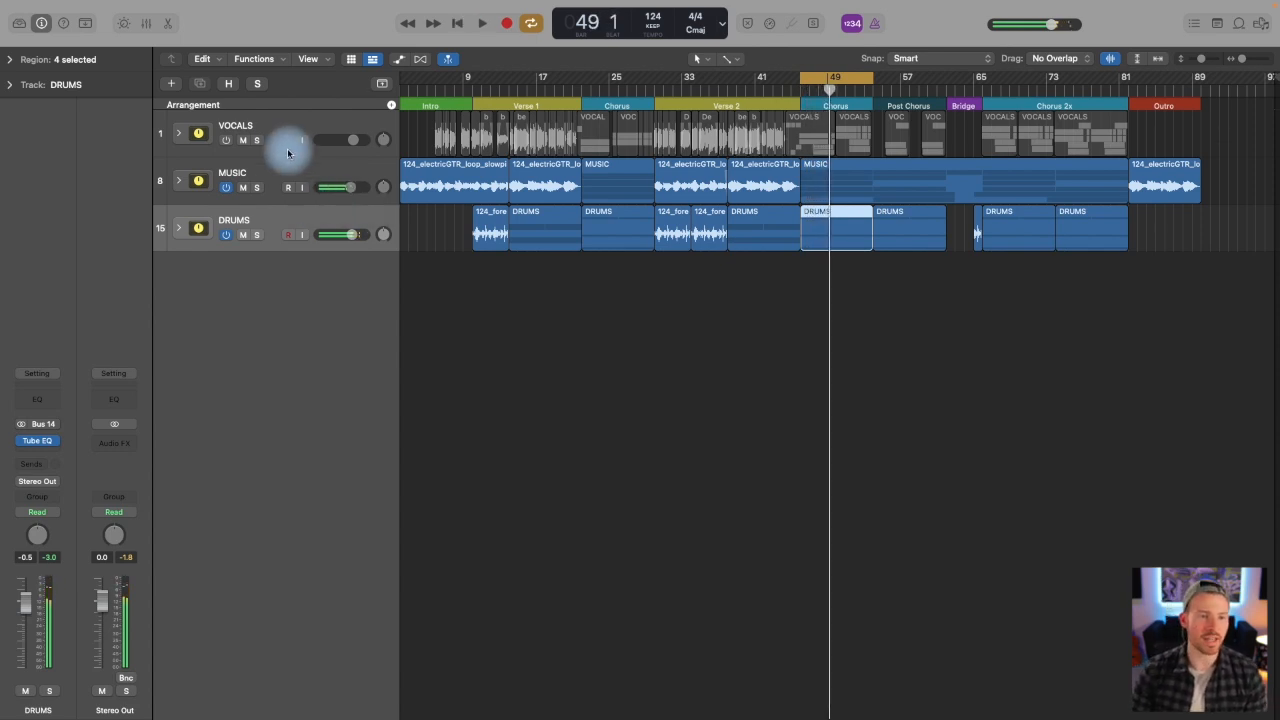
- Select and solo the VOCALS stack, and play the looped chorus
click(240, 134)
click(257, 140)
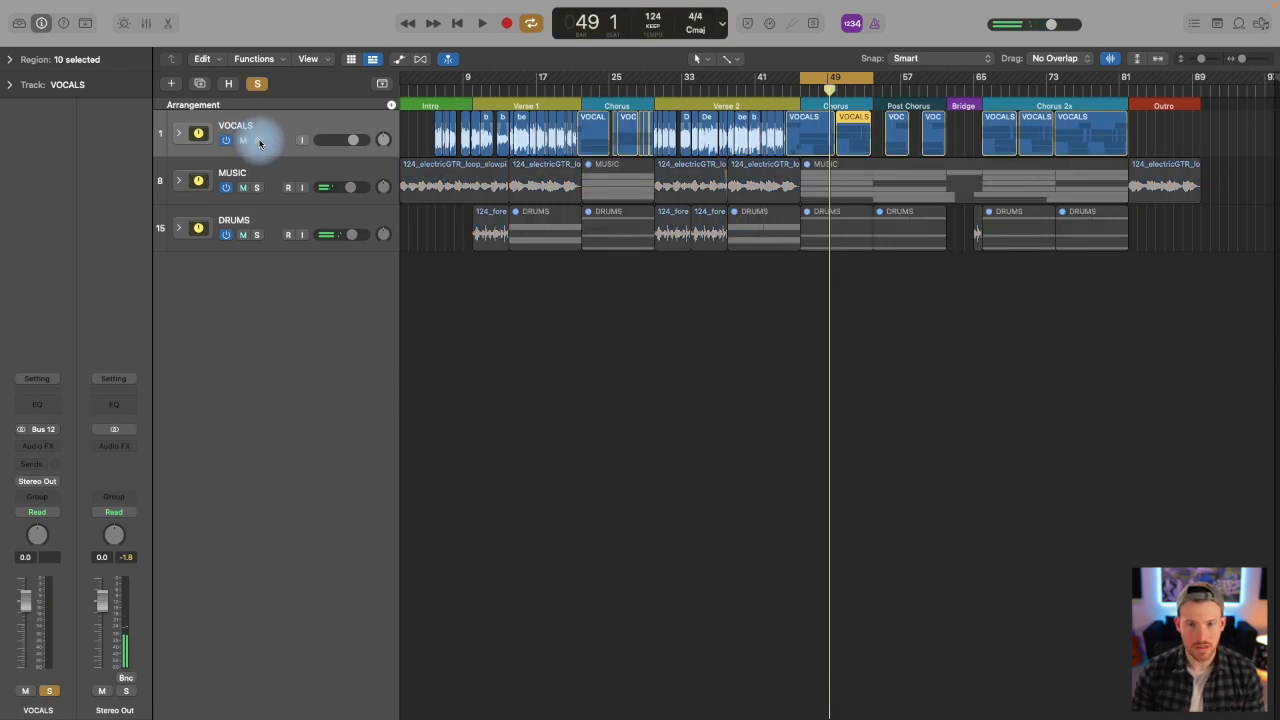
key(space)
- Insert a Vintage Graphic EQ from the Vintage EQ Collection as an audio effect on the VOCALS stack
click(47, 450)
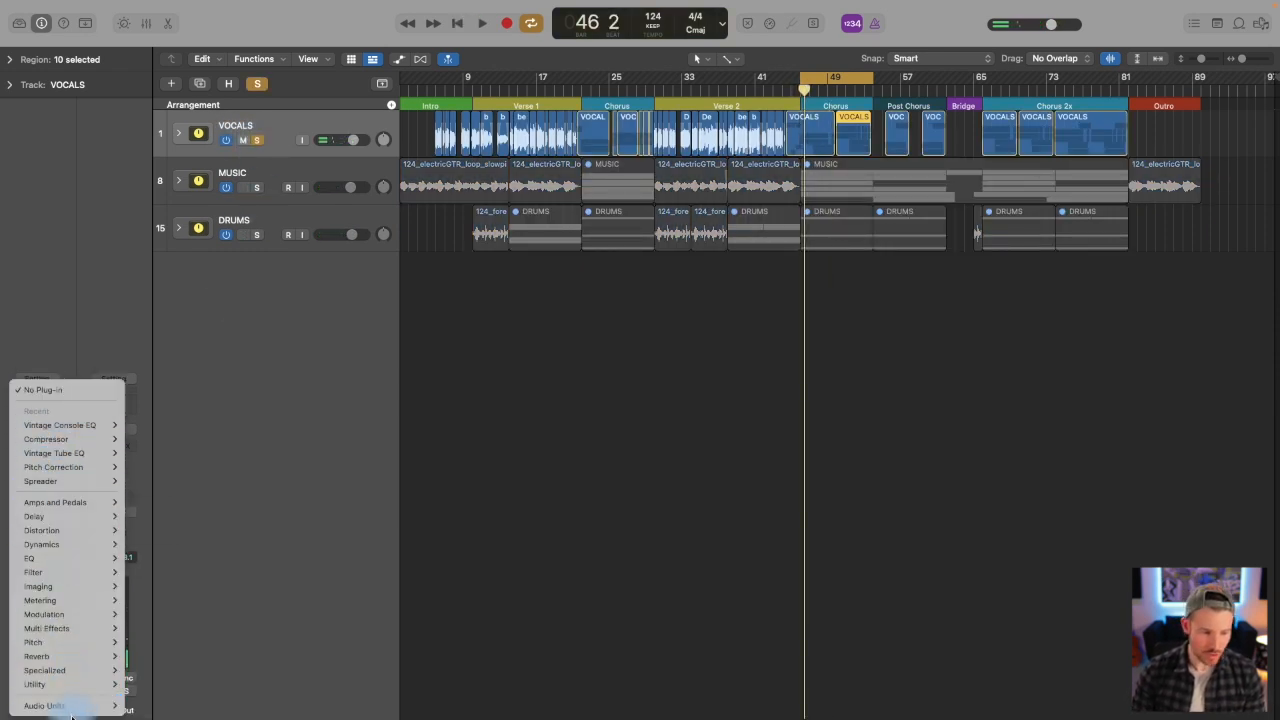
mouse_move(70, 706)
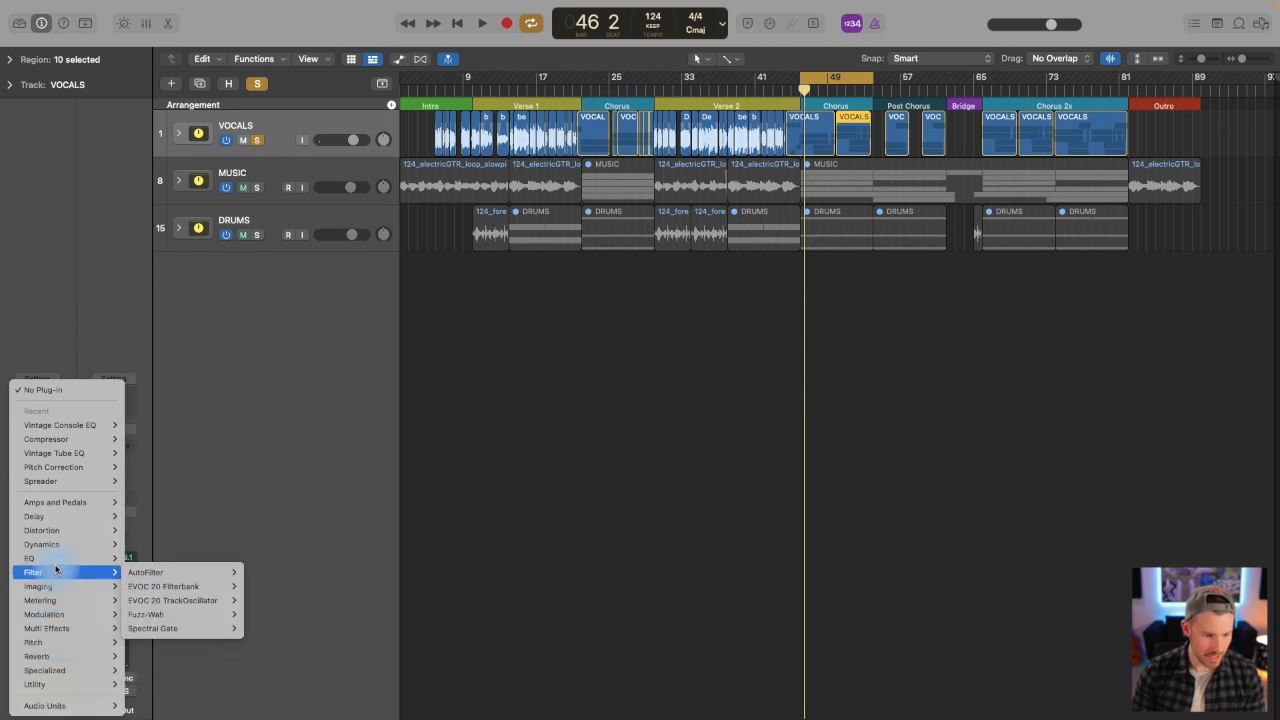
mouse_move(75, 558)
mouse_move(178, 615)
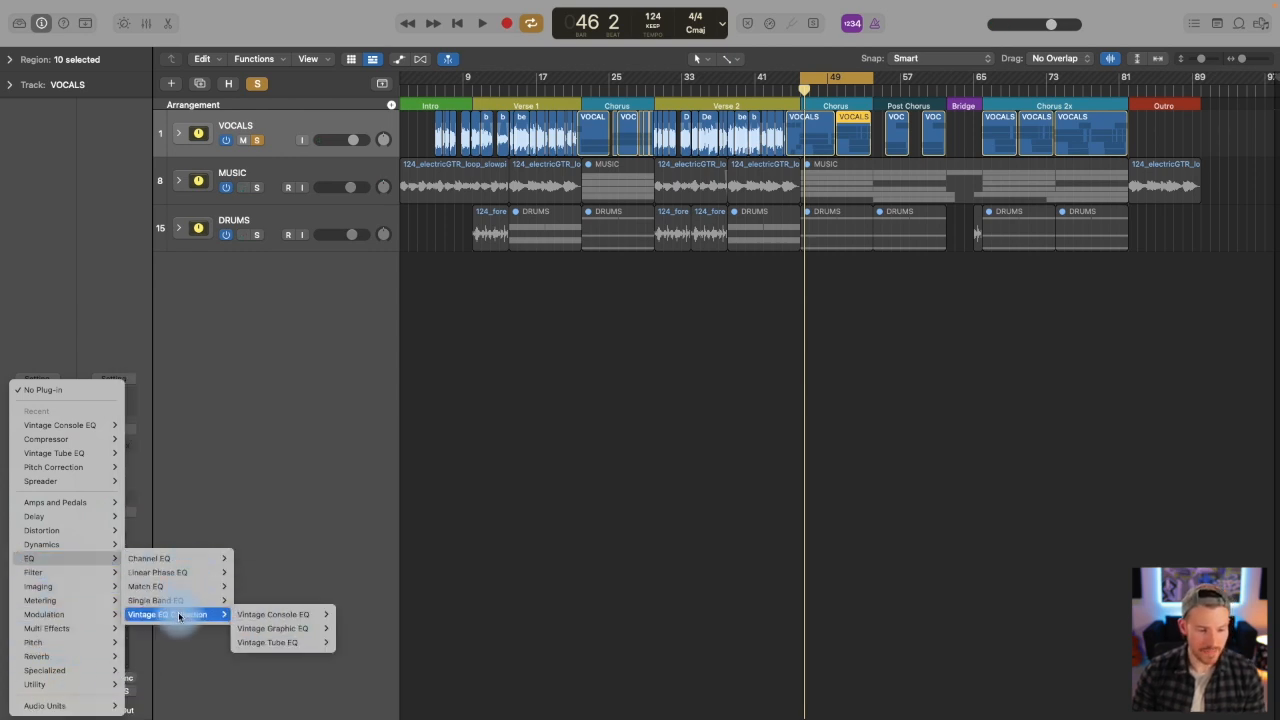
key(Escape)
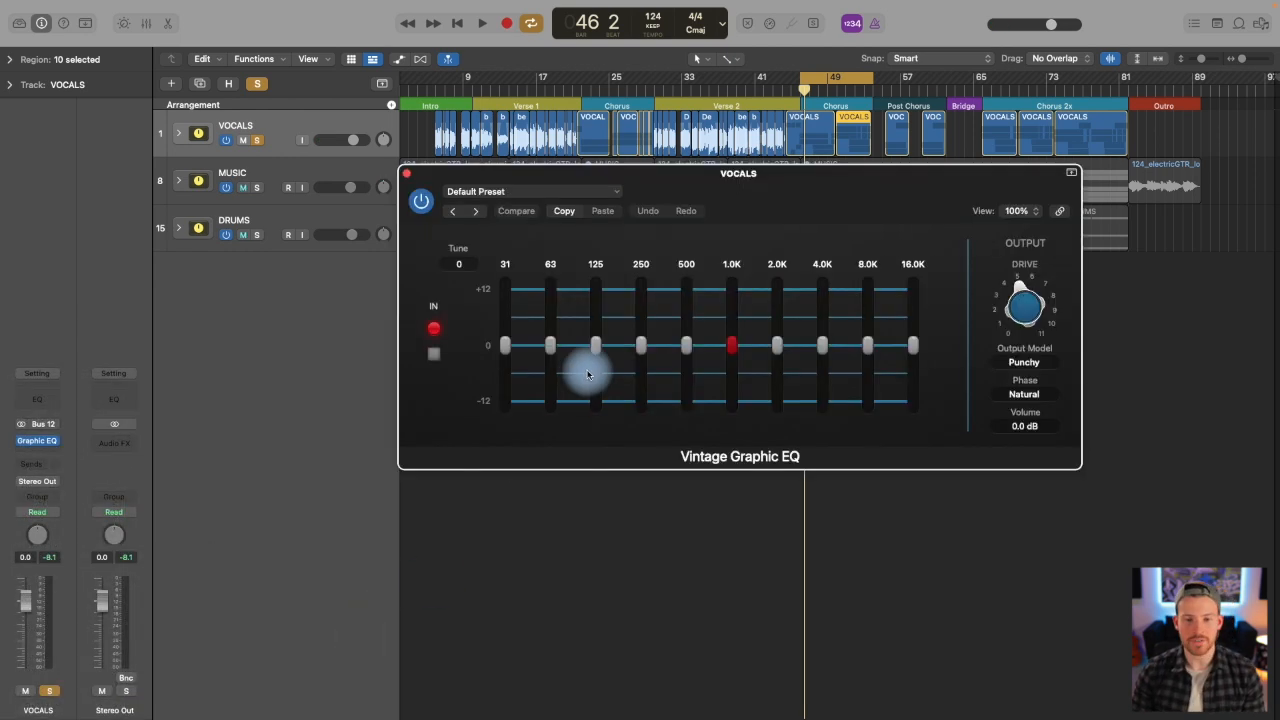
- Load the Enhanced Mix preset from the Mix Bus group in the Vintage Graphic EQ and play the chorus
drag(834, 194, 674, 229)
click(445, 238)
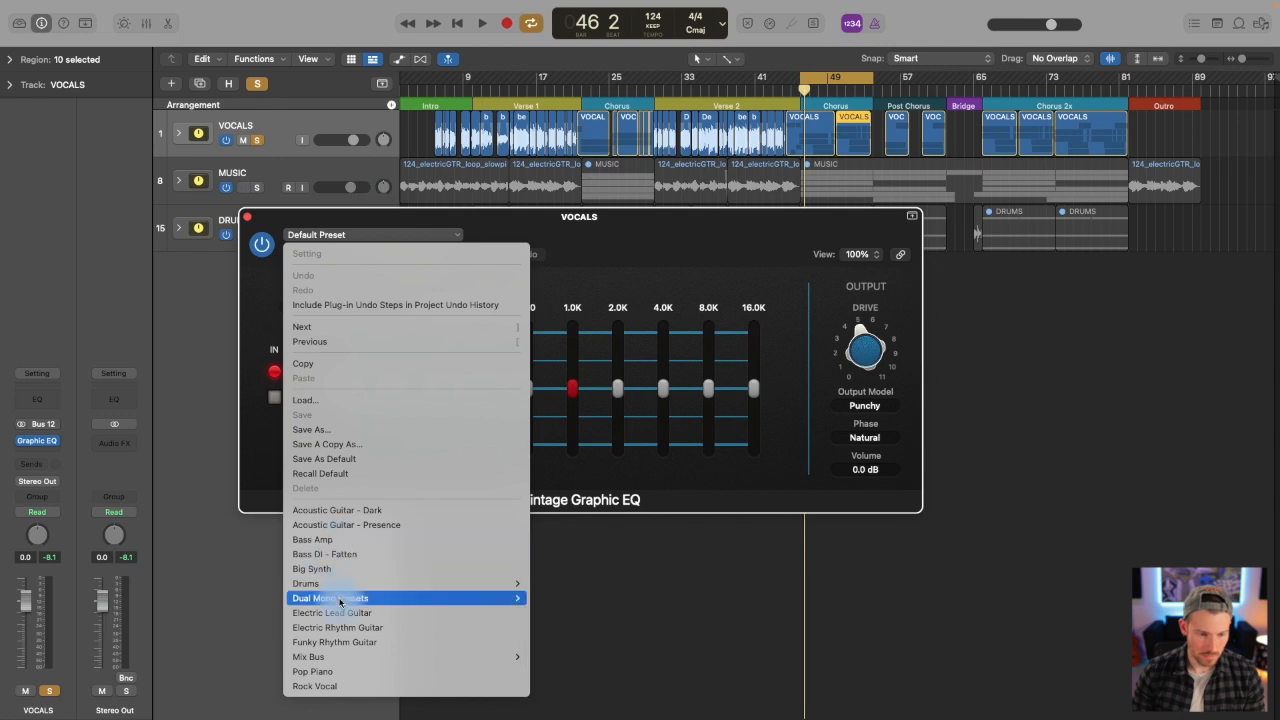
mouse_move(351, 656)
click(556, 657)
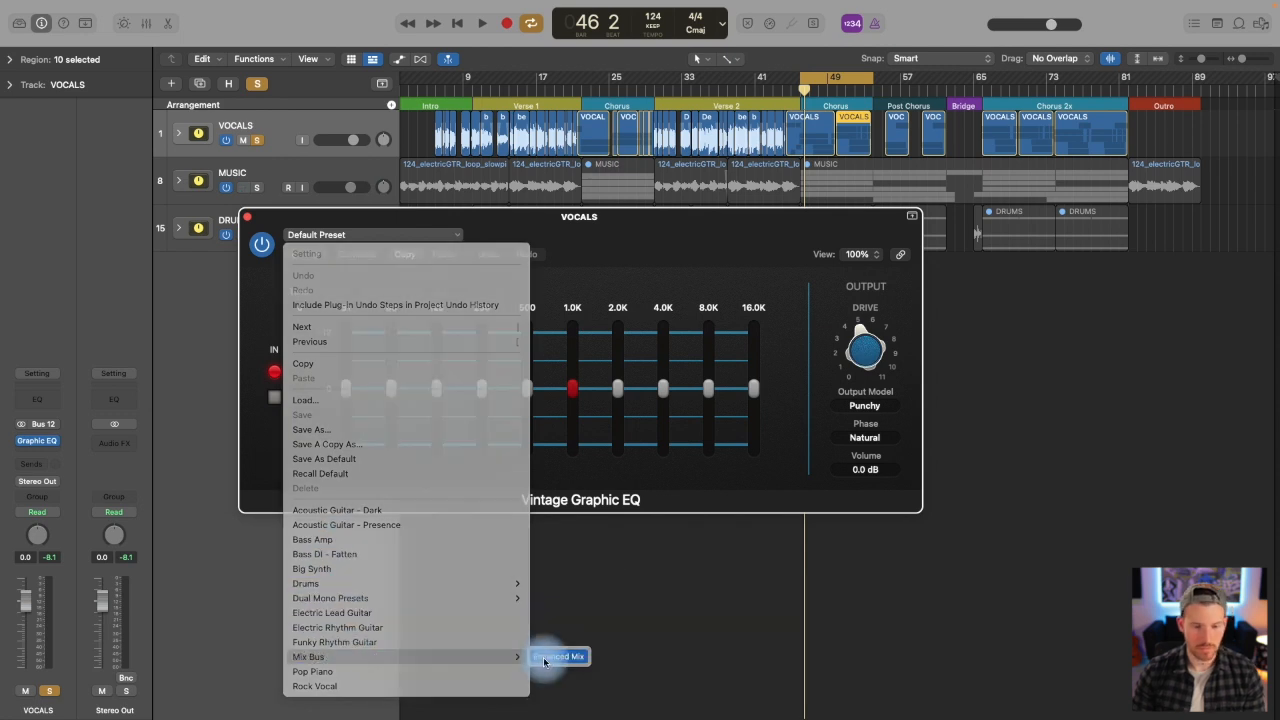
key(space)
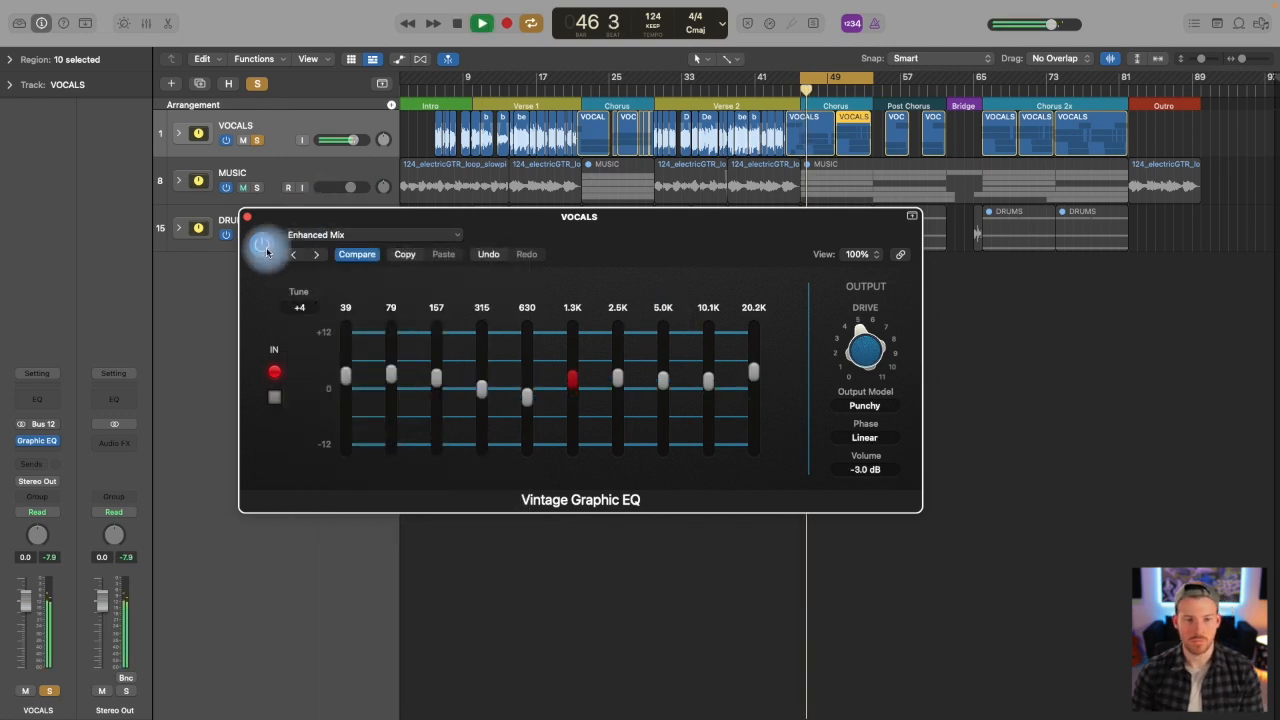
- Set the Vintage Graphic EQ's output model to Smooth and its drive to about 5.8, compare against bypass, and close the plug-in
click(864, 405)
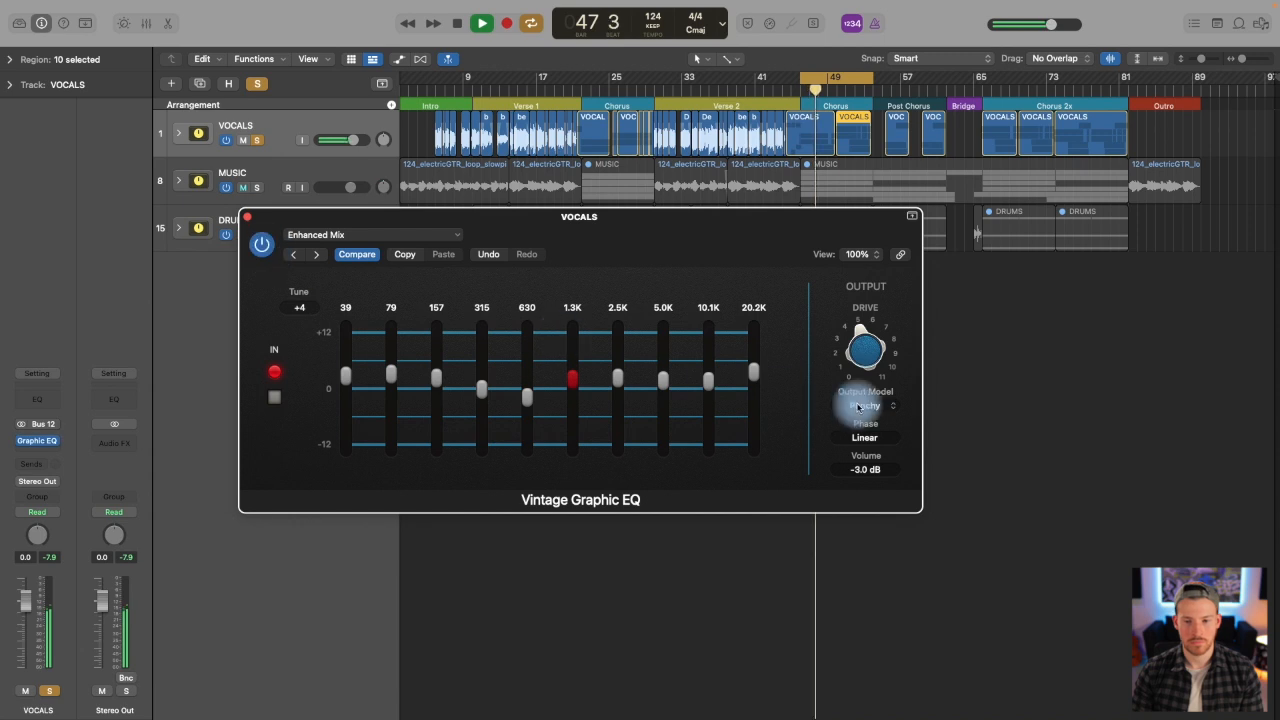
click(870, 425)
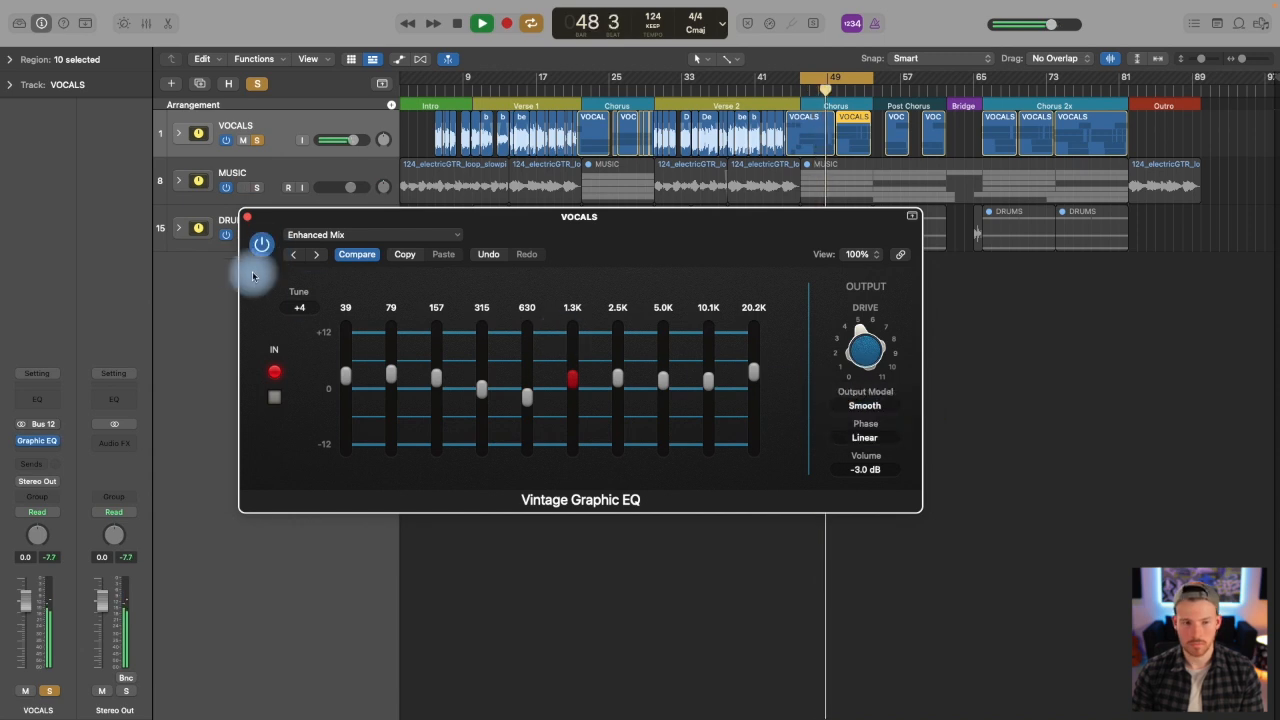
drag(867, 355, 867, 346)
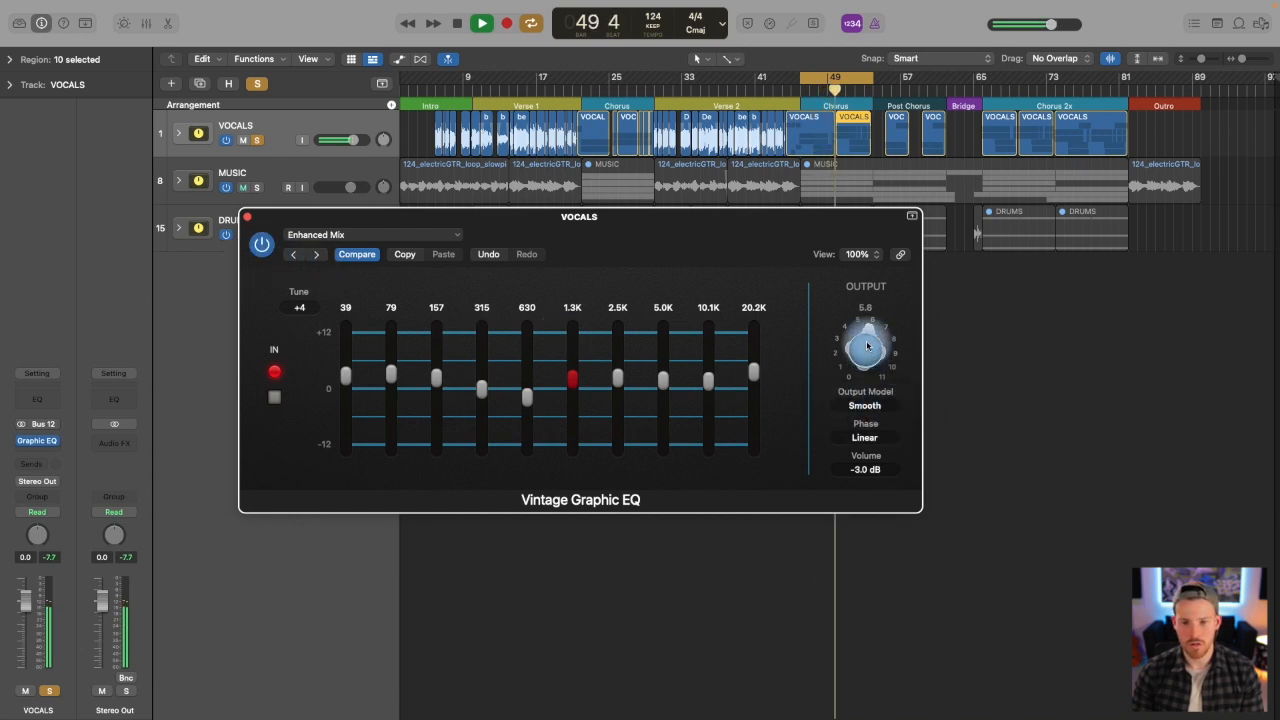
click(260, 247)
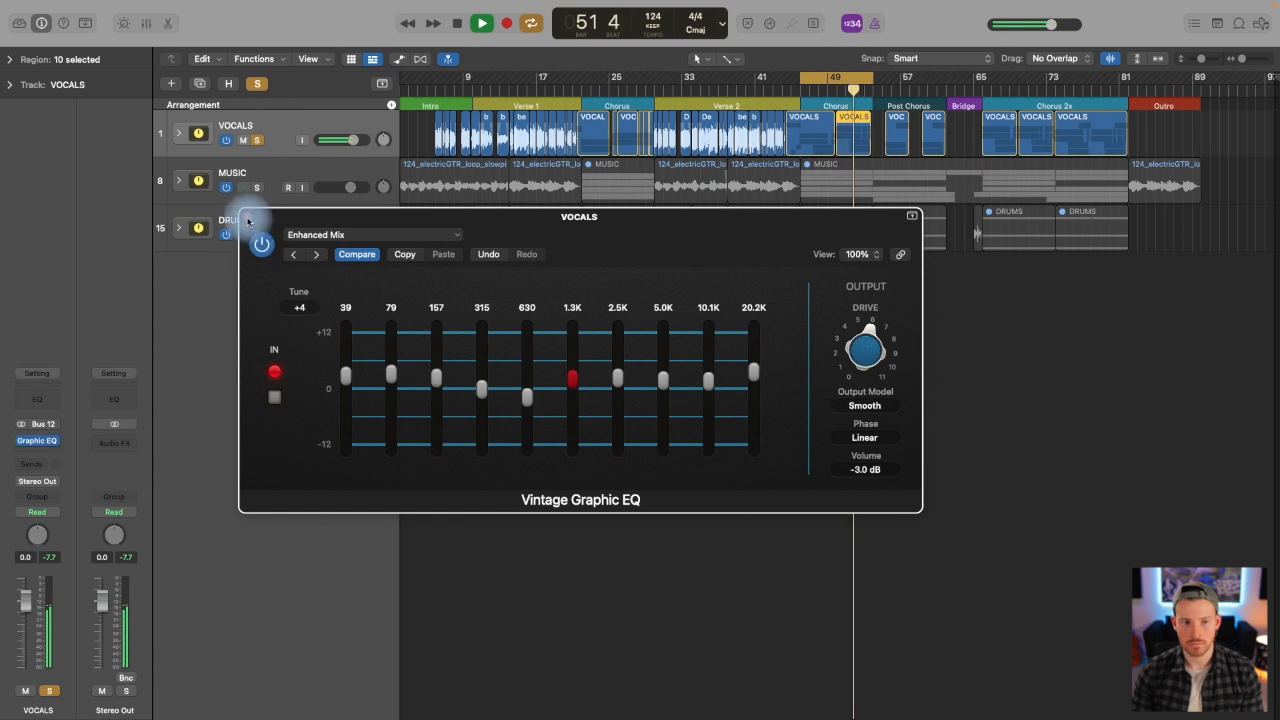
click(247, 216)
- Unsolo the VOCALS stack and lower its volume to about -0.8 dB while the full mix plays
key(space)
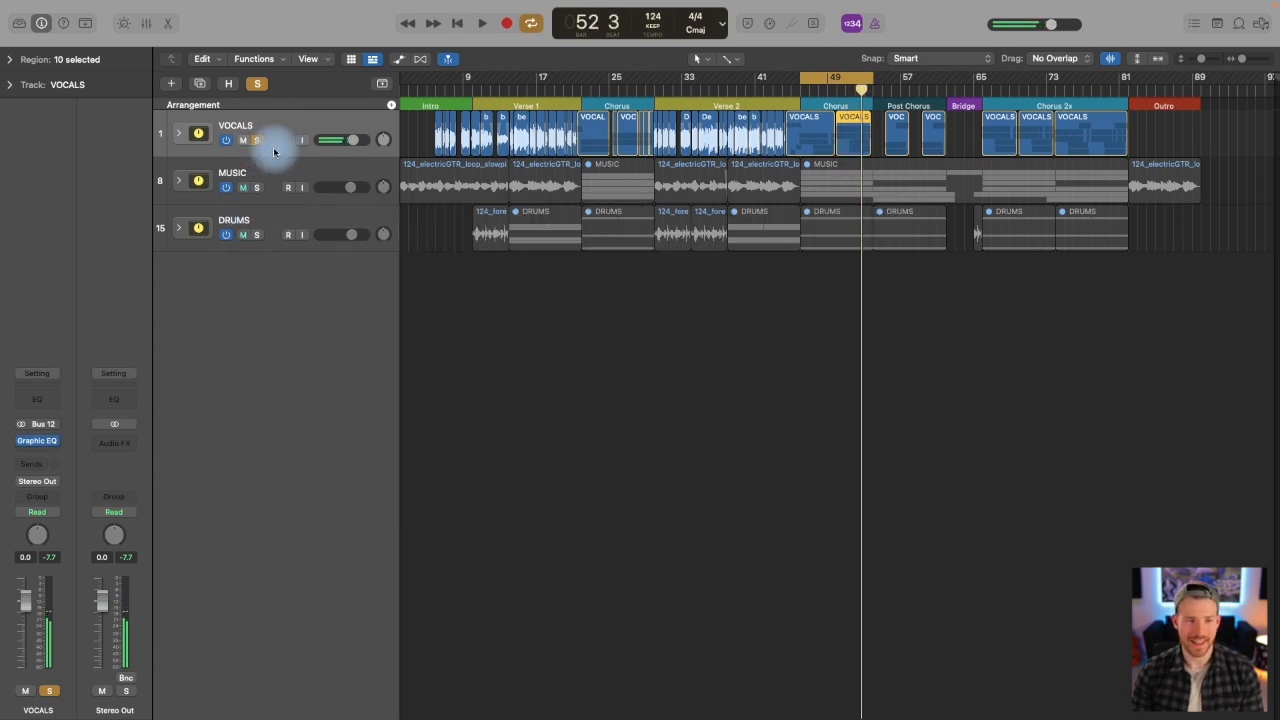
click(257, 140)
key(space)
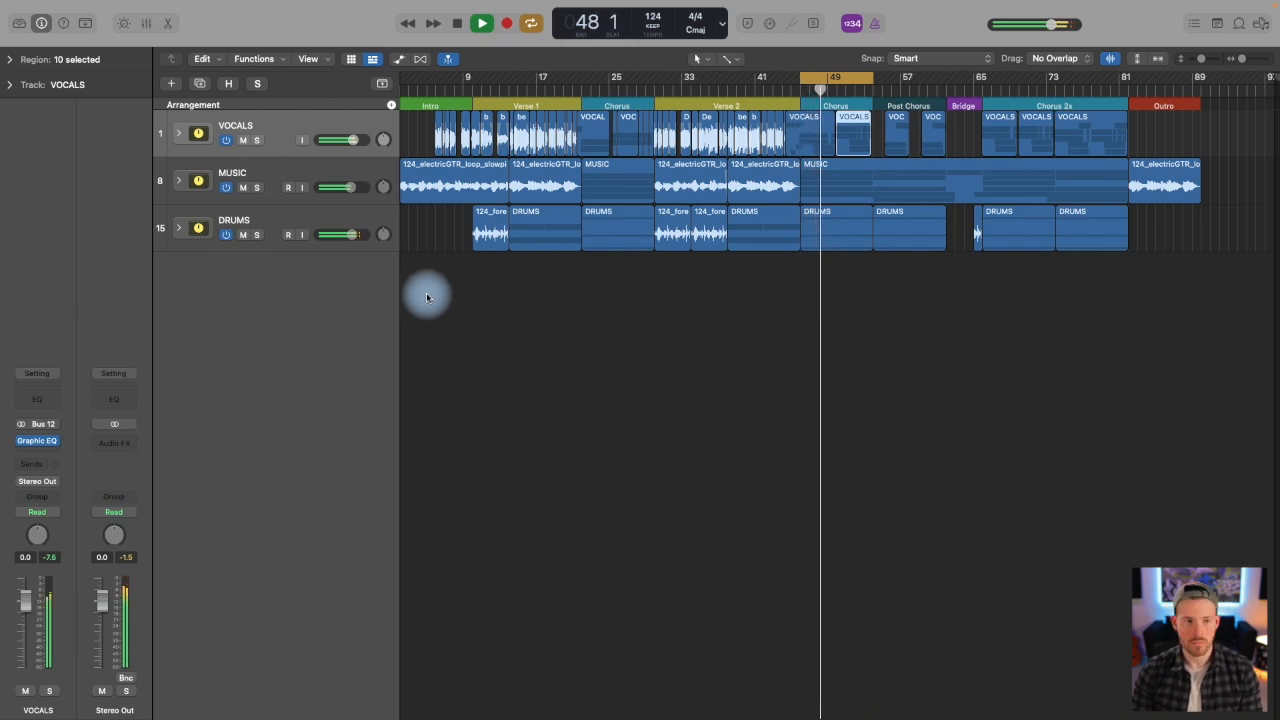
drag(352, 140, 344, 139)
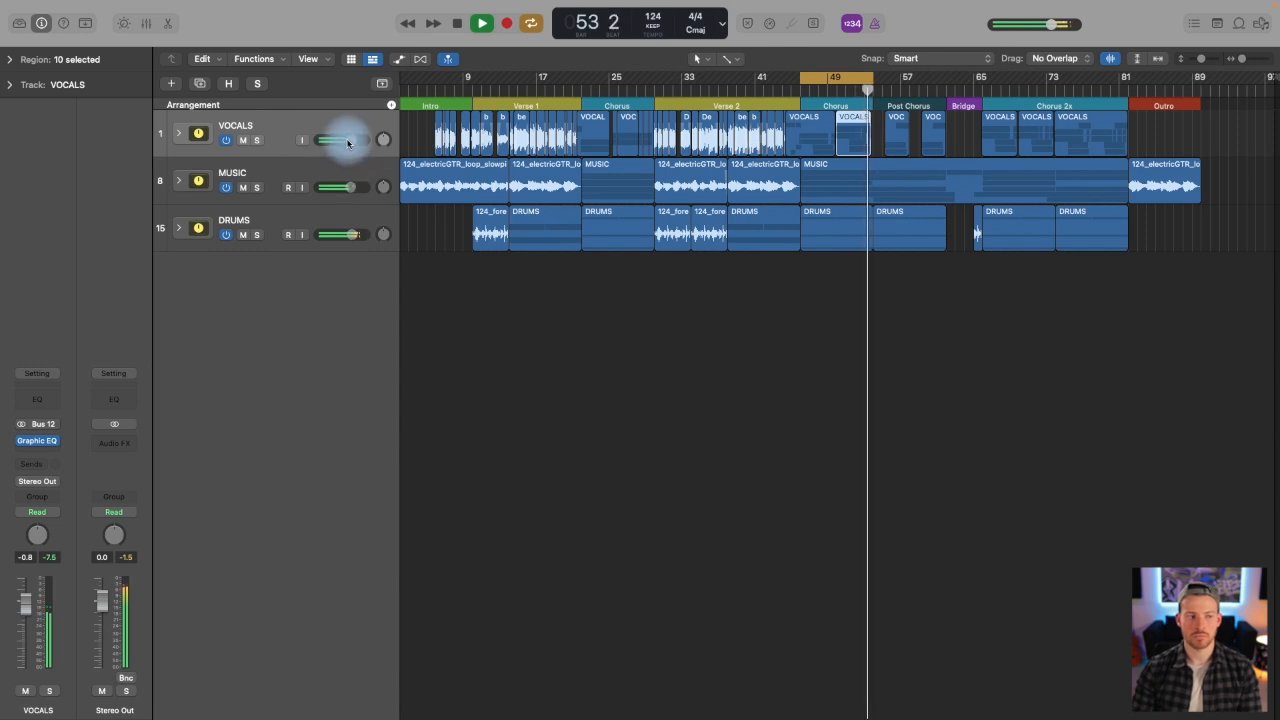
- Lower the volumes of DRUMS to about -0.9 dB and of MUSIC and VOCALS to about -1.4 dB, and stop playback
mouse_move(340, 234)
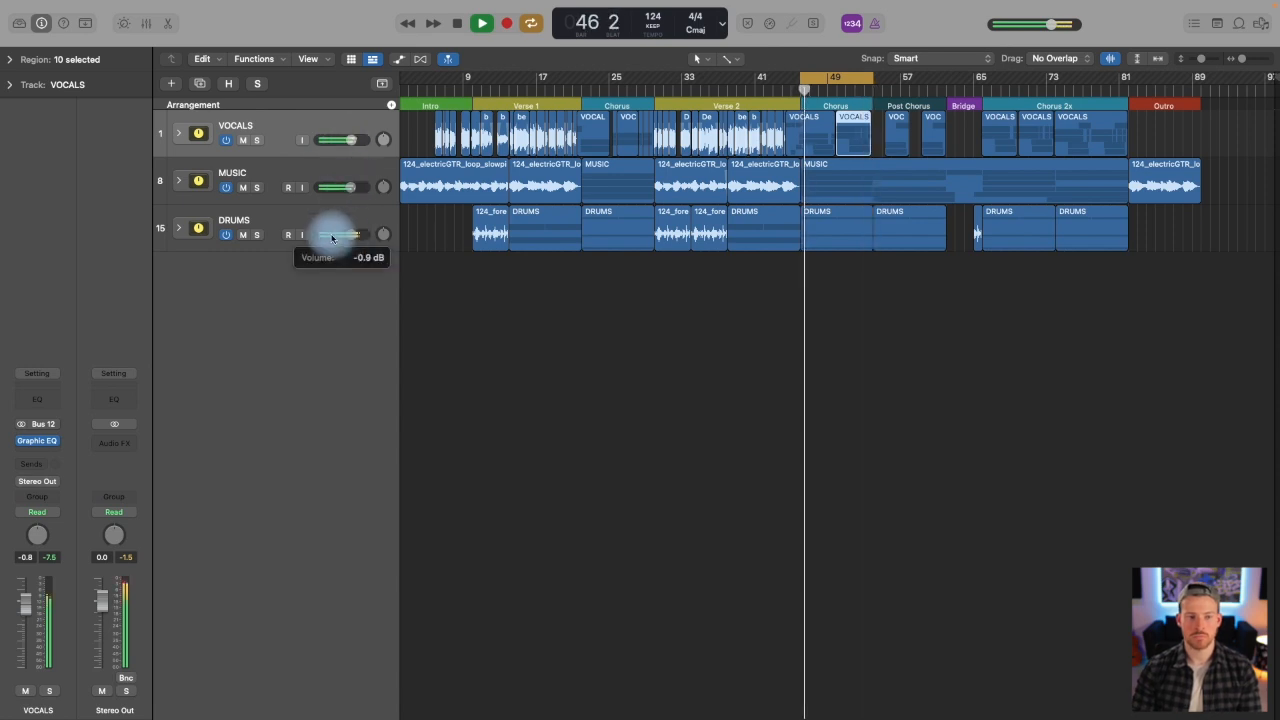
mouse_move(335, 187)
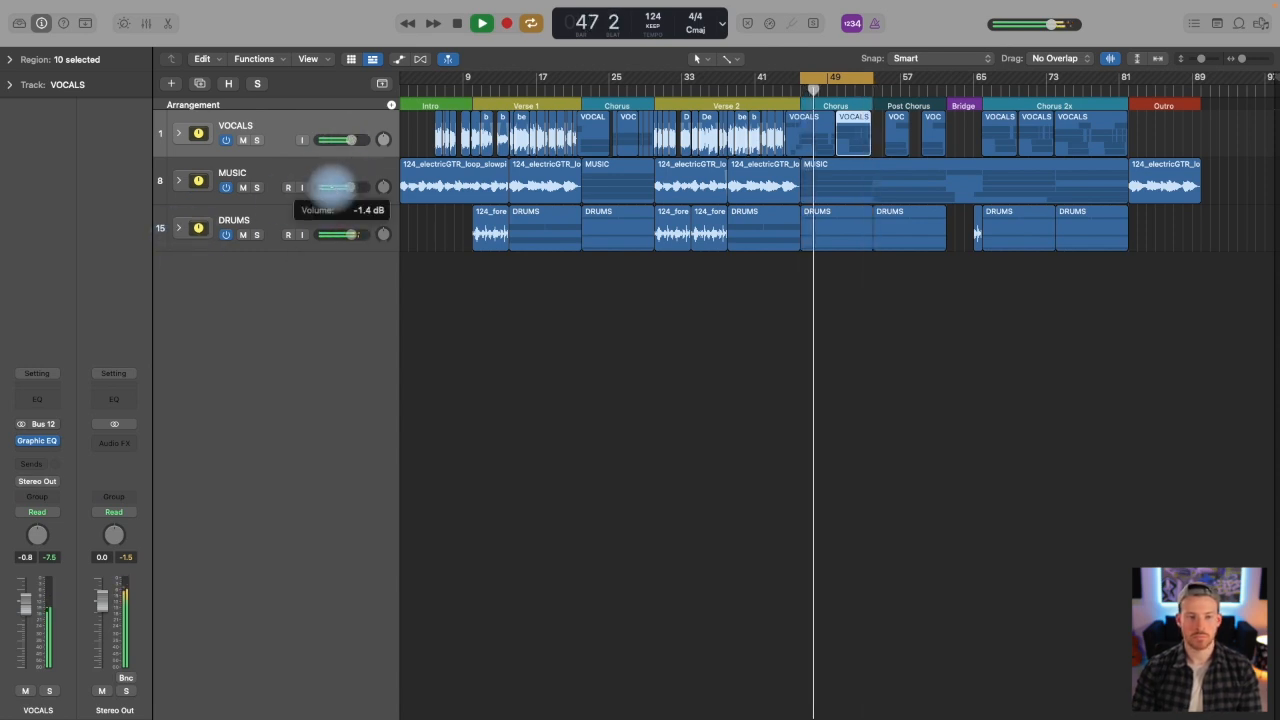
drag(345, 140, 342, 139)
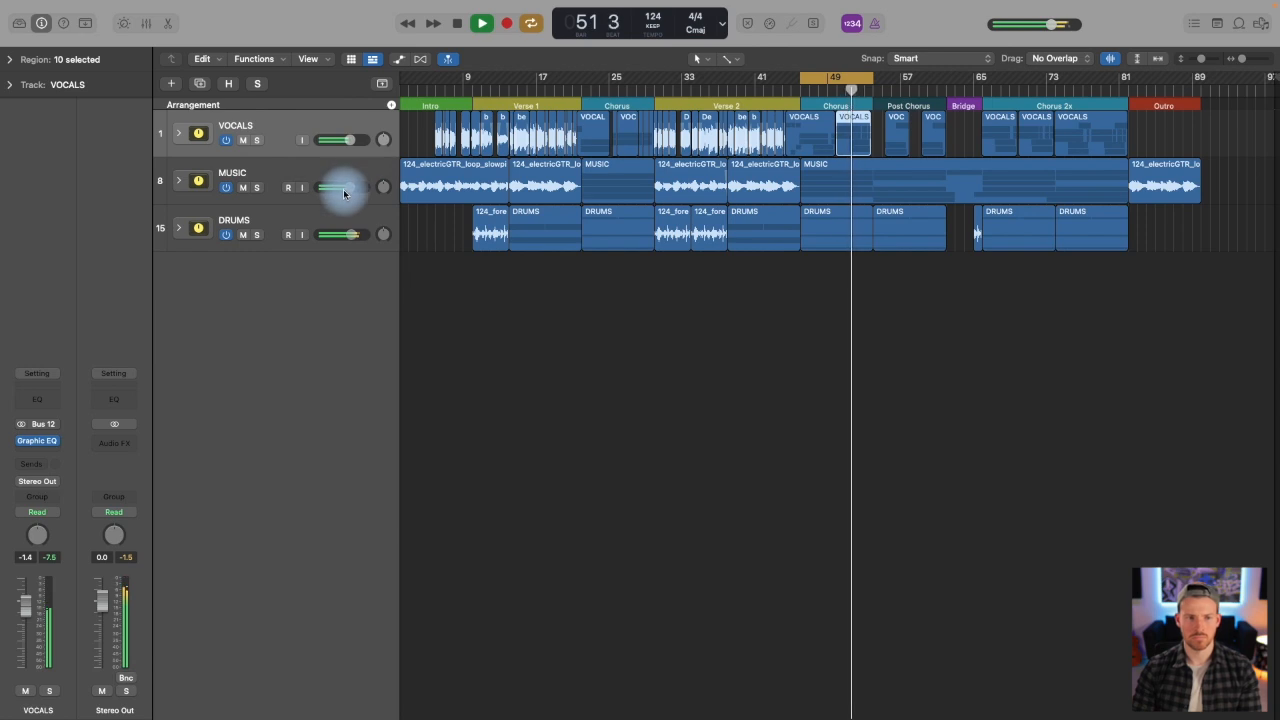
mouse_move(344, 193)
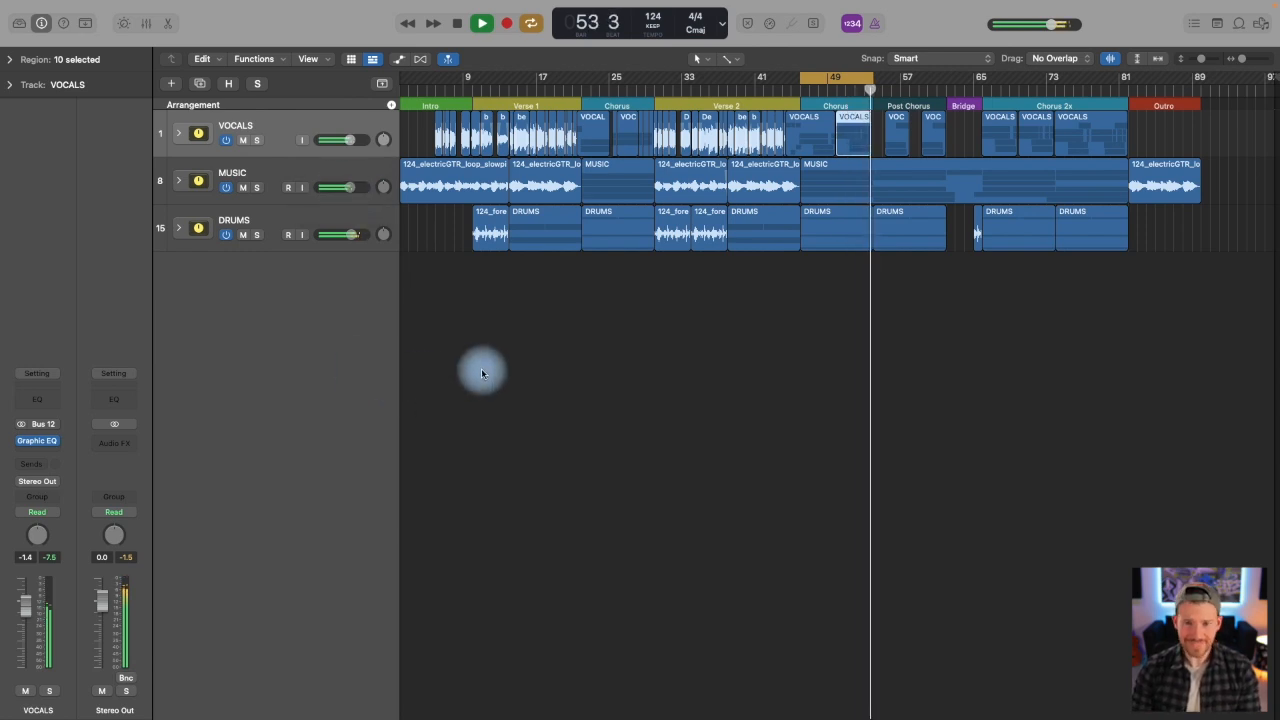
key(space)
- Deselect all regions, play the looped chorus to check the Stereo Out level, and stop playback
click(543, 348)
click(257, 219)
click(481, 363)
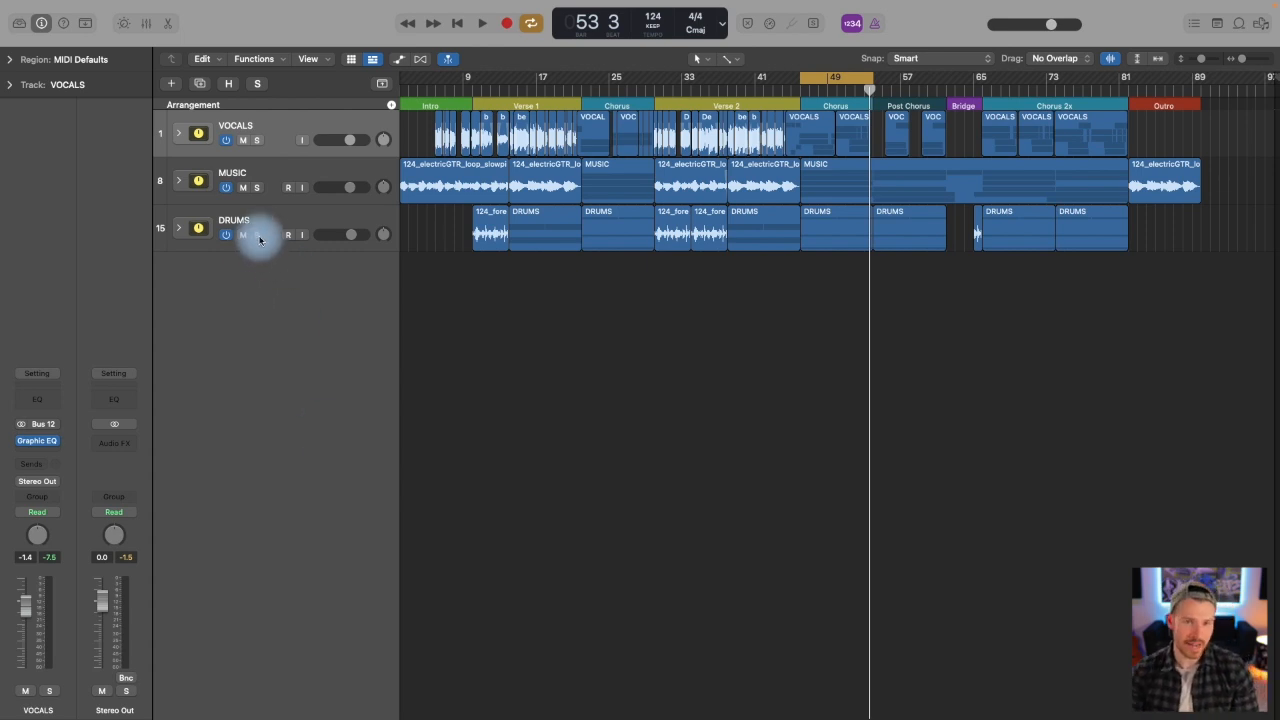
key(space)
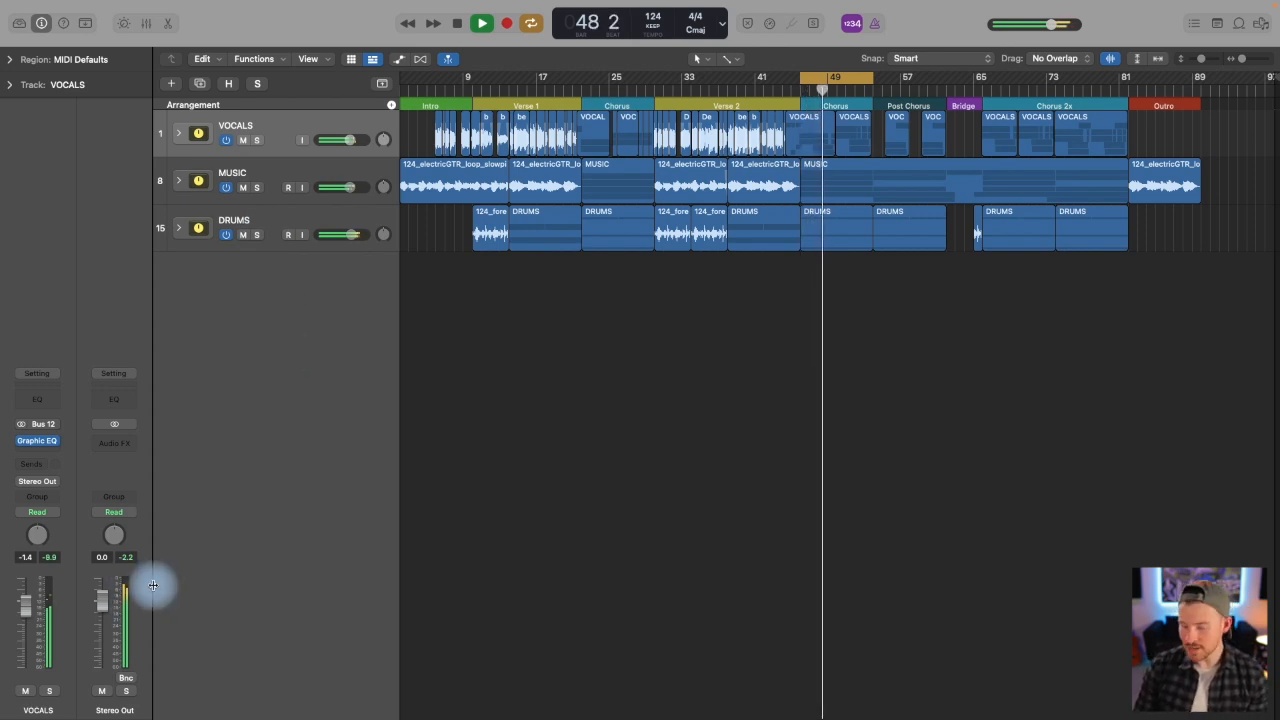
key(space)
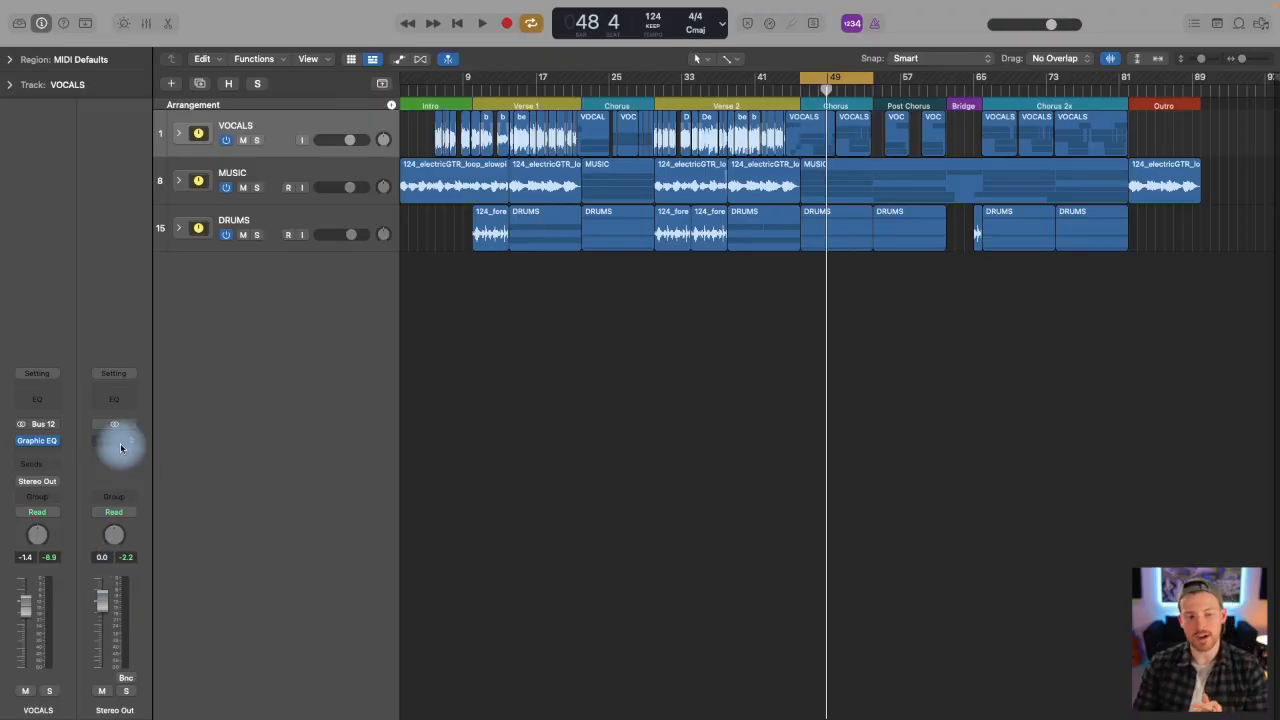
- Insert a stereo Multipressor from the Dynamics effects on the Stereo Out channel
click(117, 441)
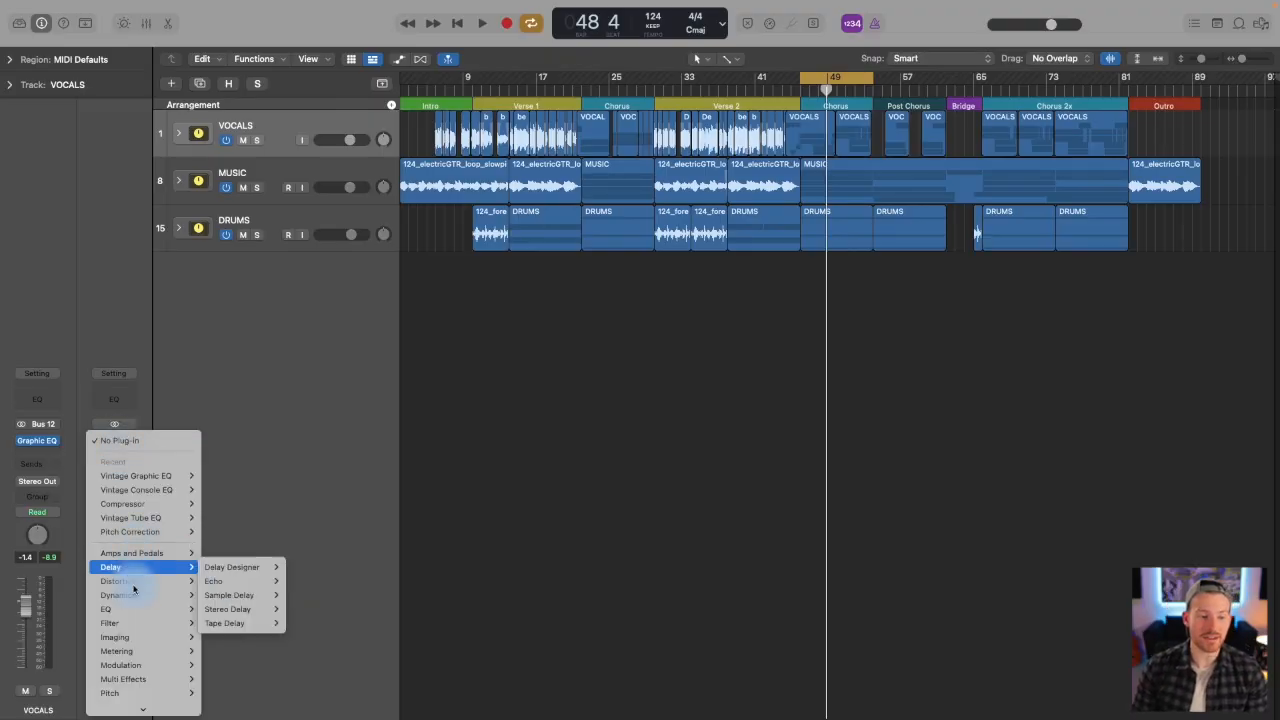
mouse_move(134, 609)
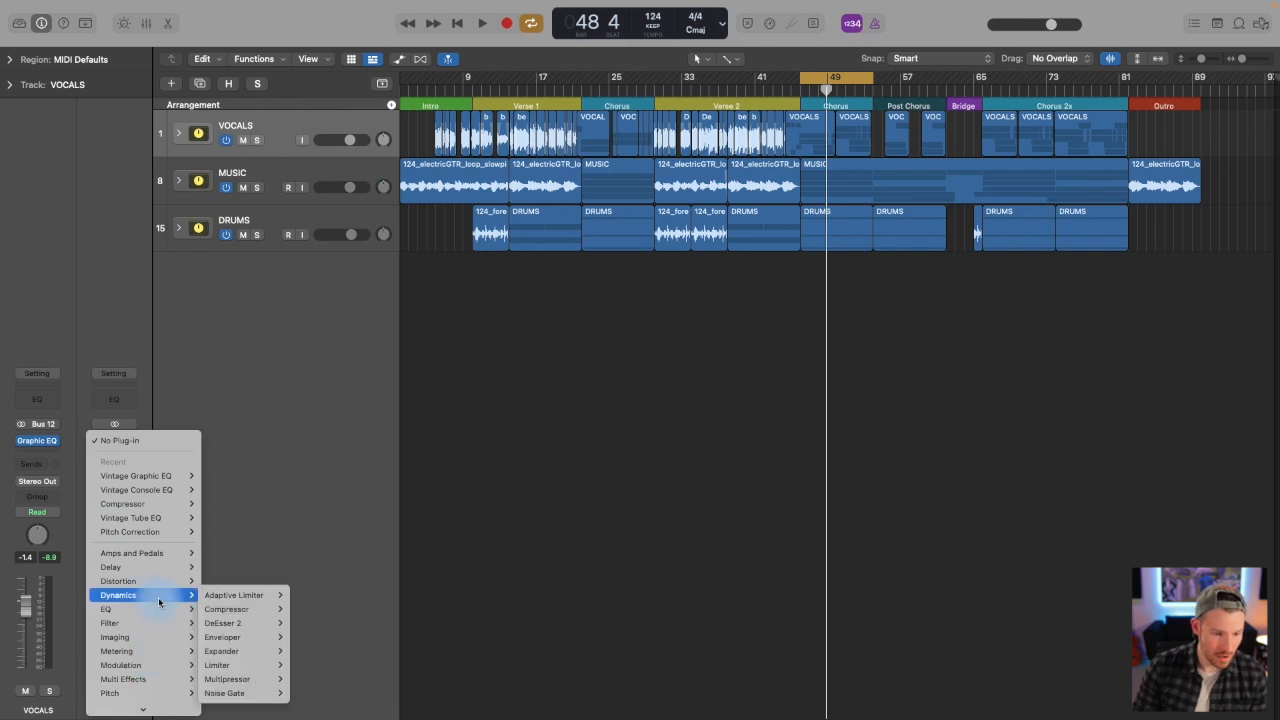
mouse_move(233, 600)
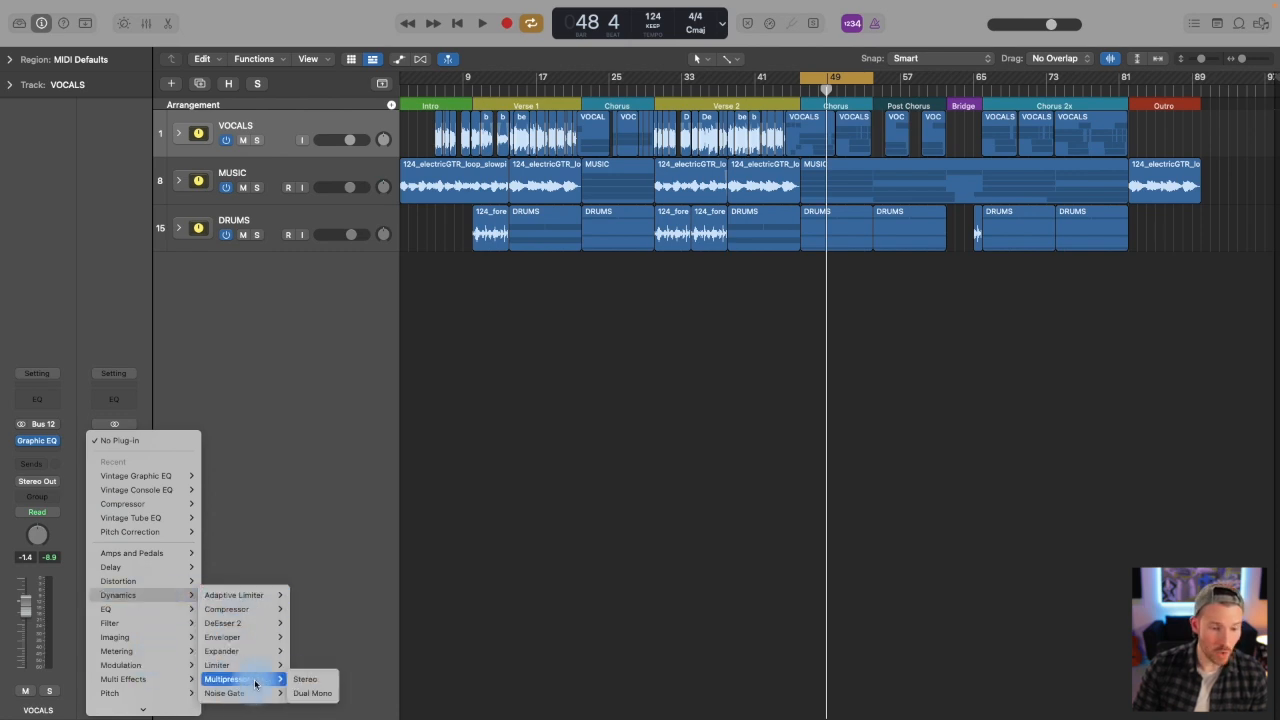
click(306, 684)
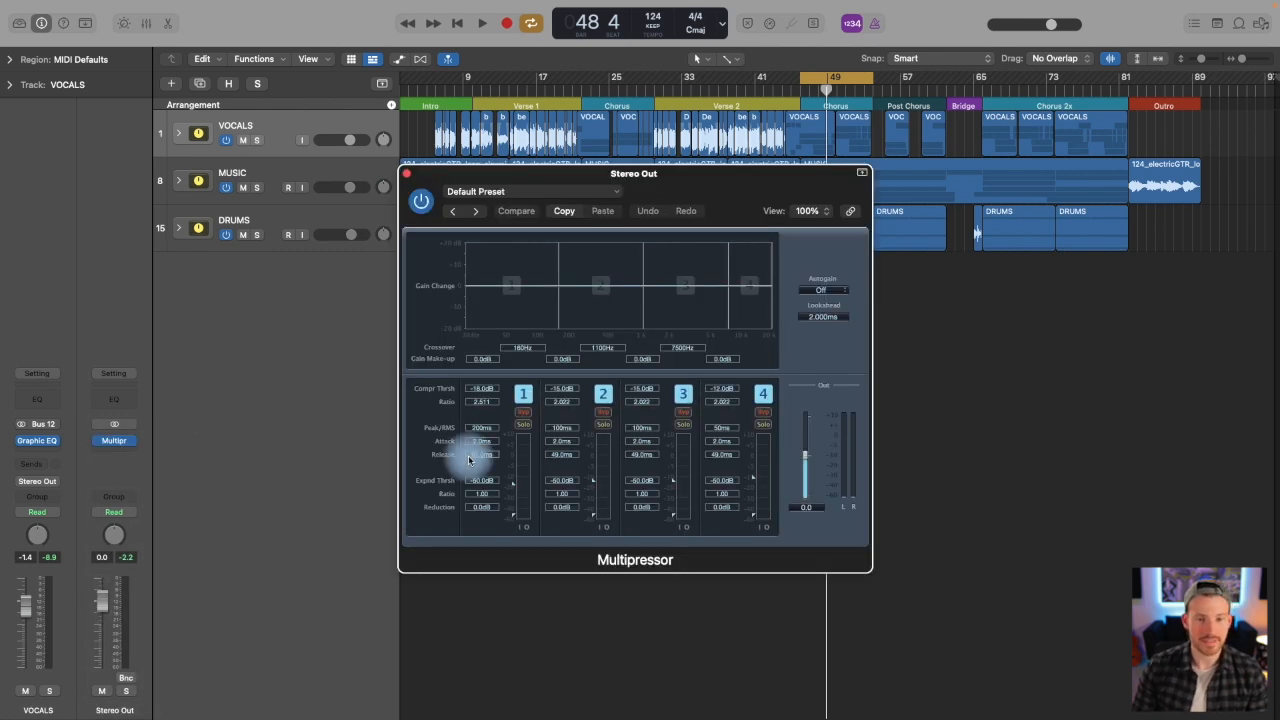
- Load the Final Hip Hop Compressor preset in the Multipressor and play the looped chorus
drag(666, 174, 664, 306)
click(590, 303)
scroll(573, 579, down, 3)
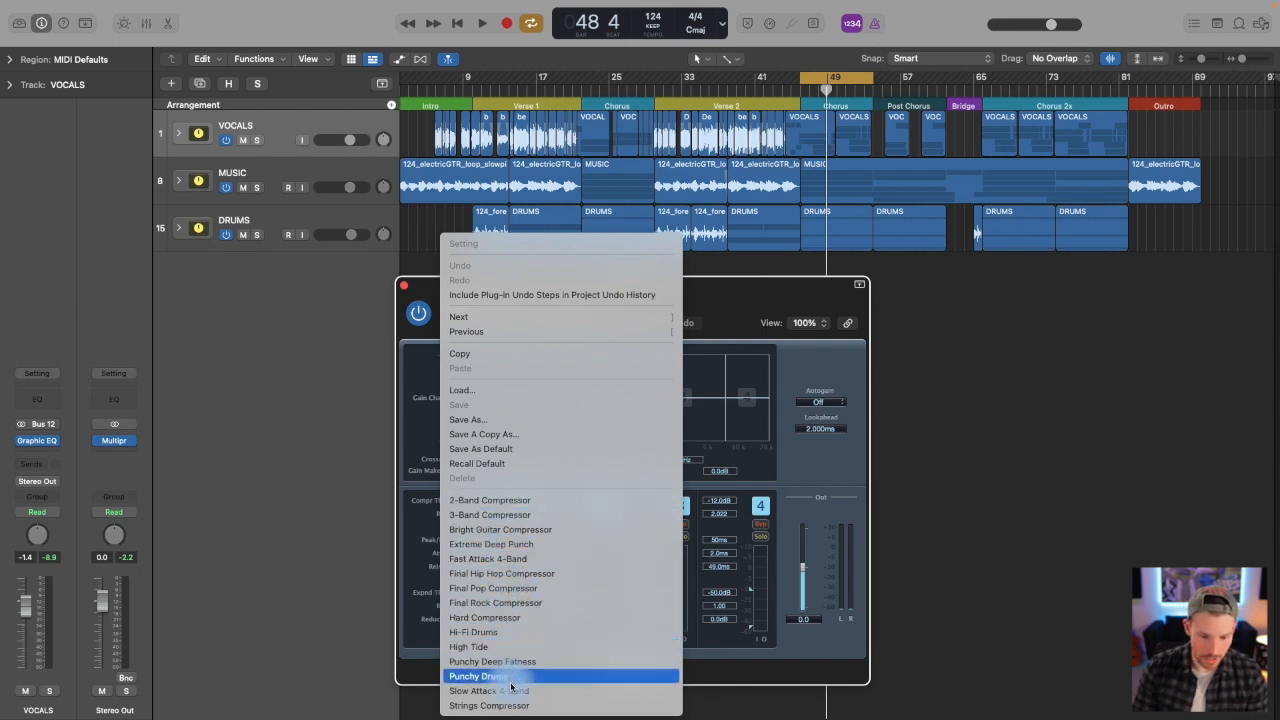
click(507, 574)
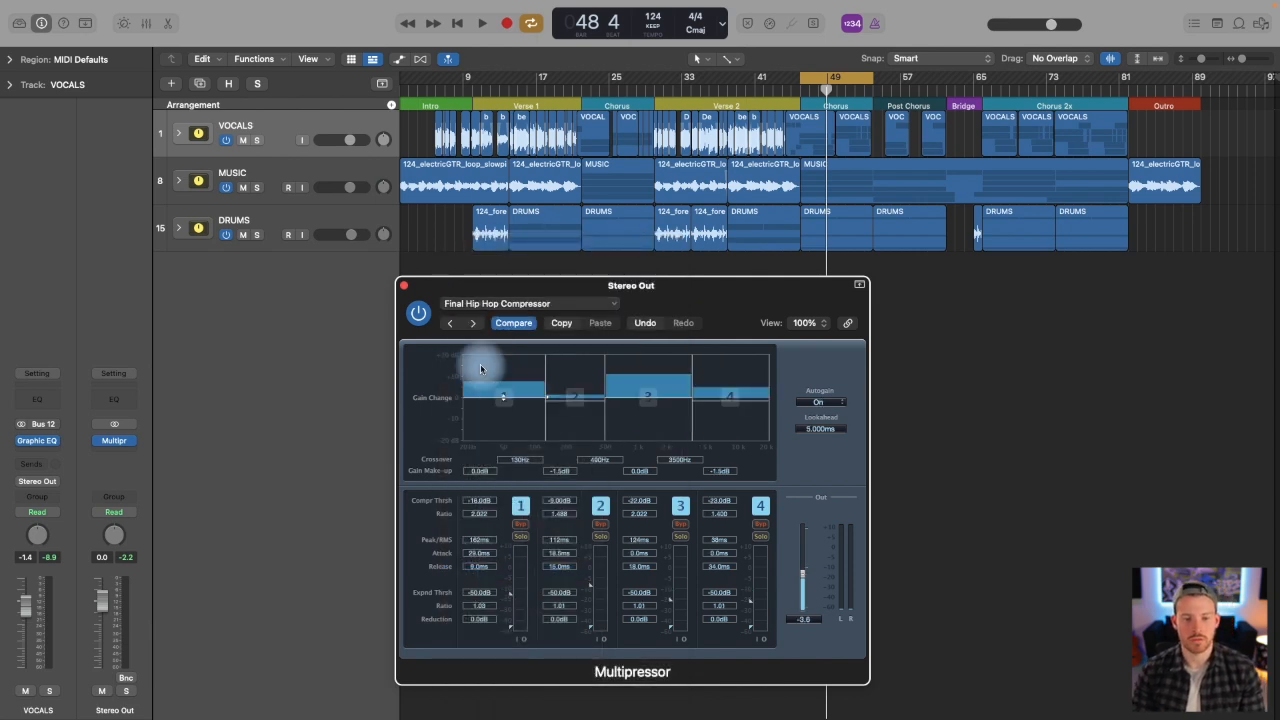
key(space)
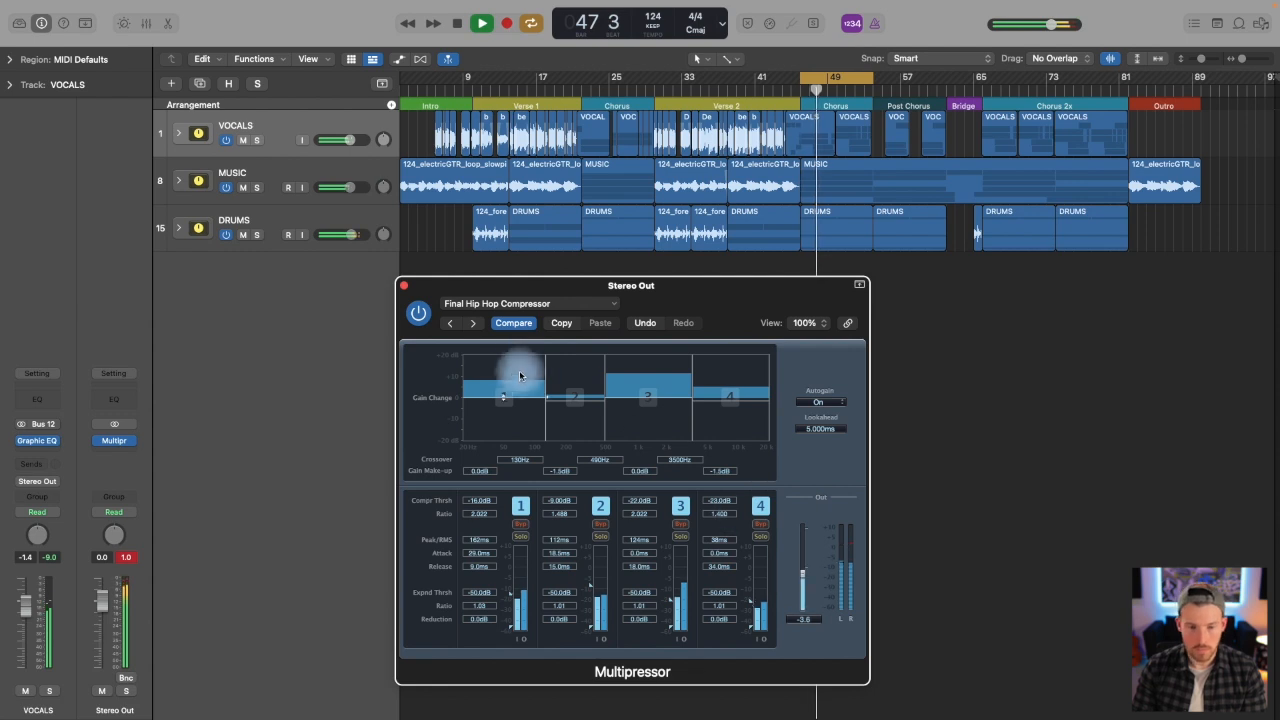
- Audition the Final Pop and Final Rock Compressor presets in turn, comparing the Final Rock one against bypass
click(473, 323)
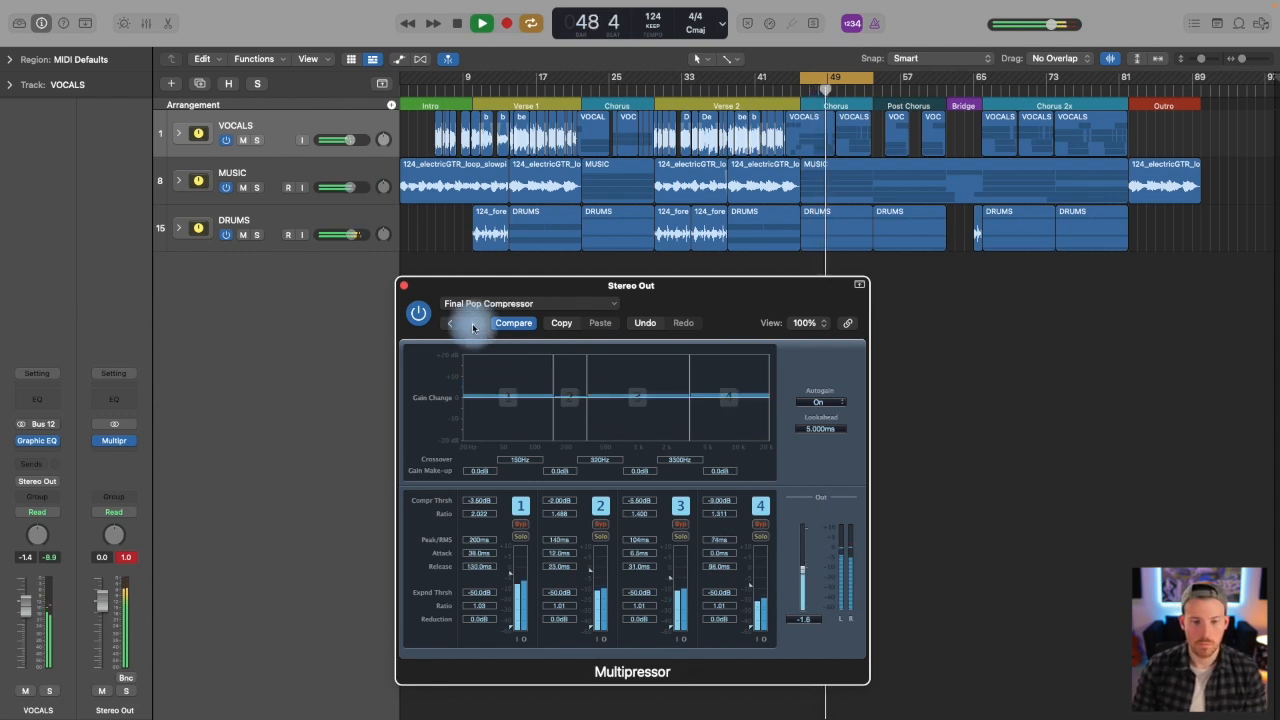
click(473, 327)
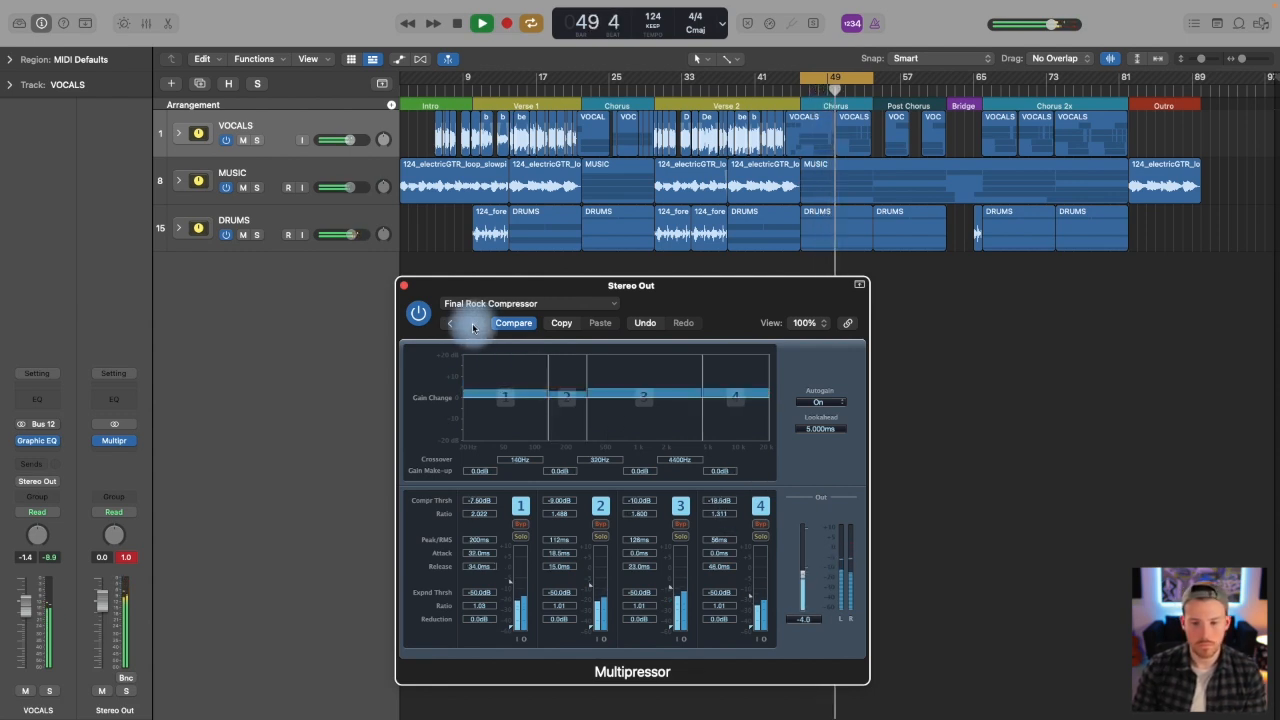
click(420, 315)
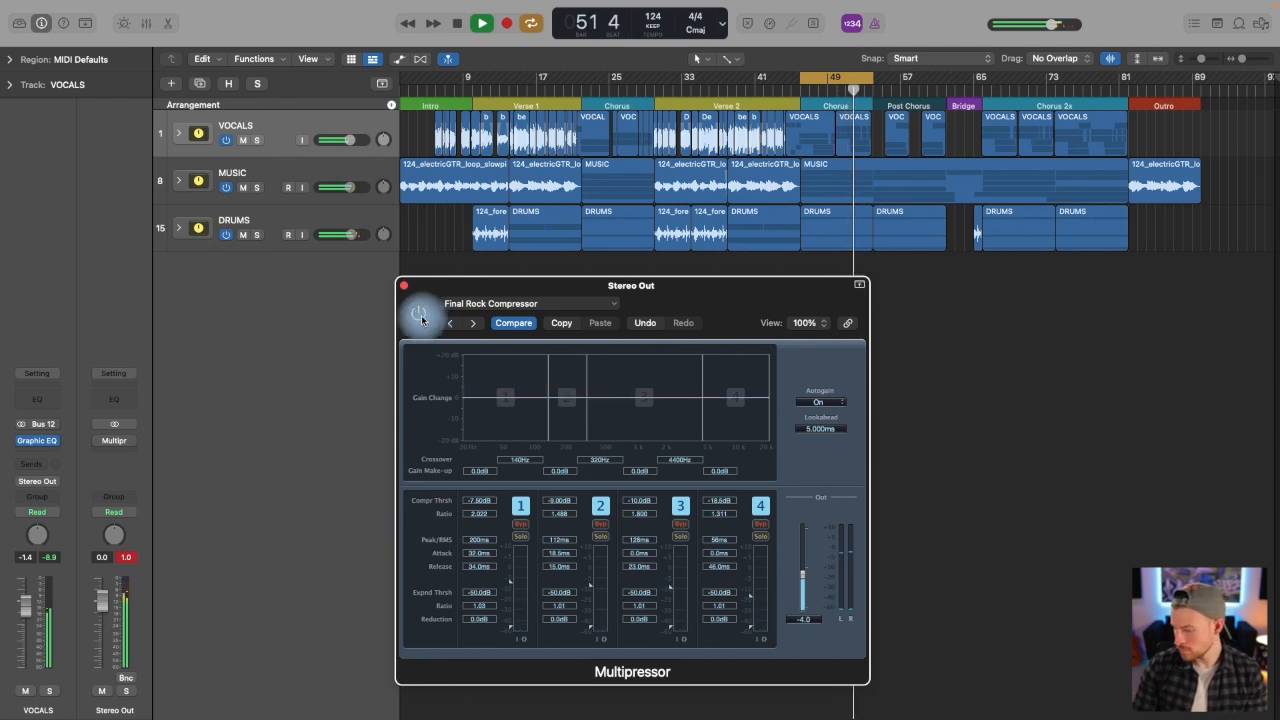
click(419, 315)
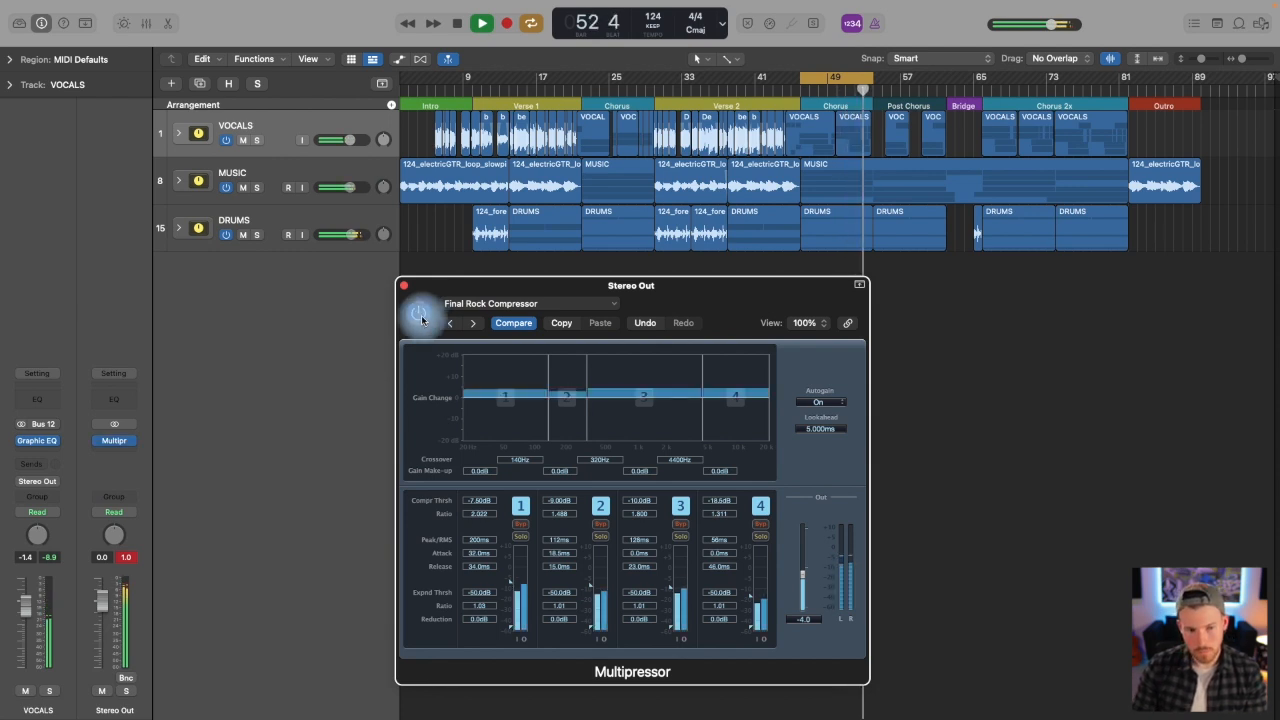
- Switch the Multipressor to the Final Pop Compressor preset, compare it against bypass, and raise its output level to 0.0 dB
click(450, 323)
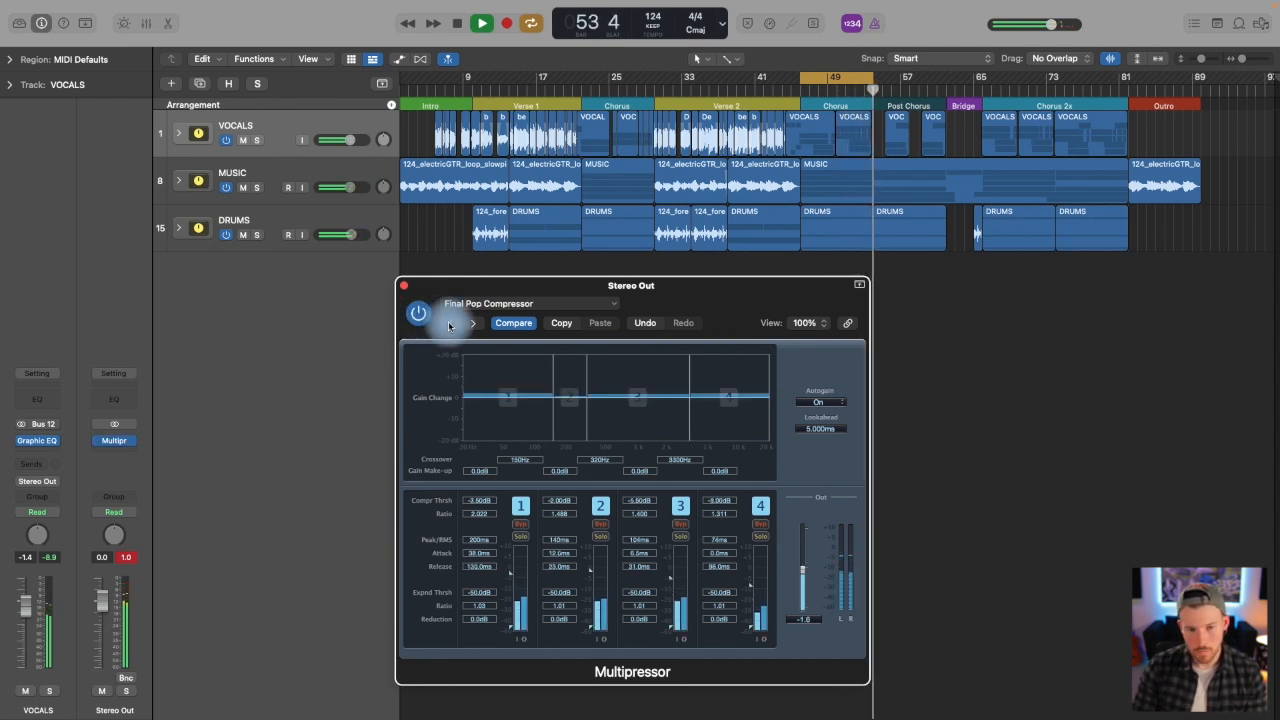
click(419, 315)
click(419, 315)
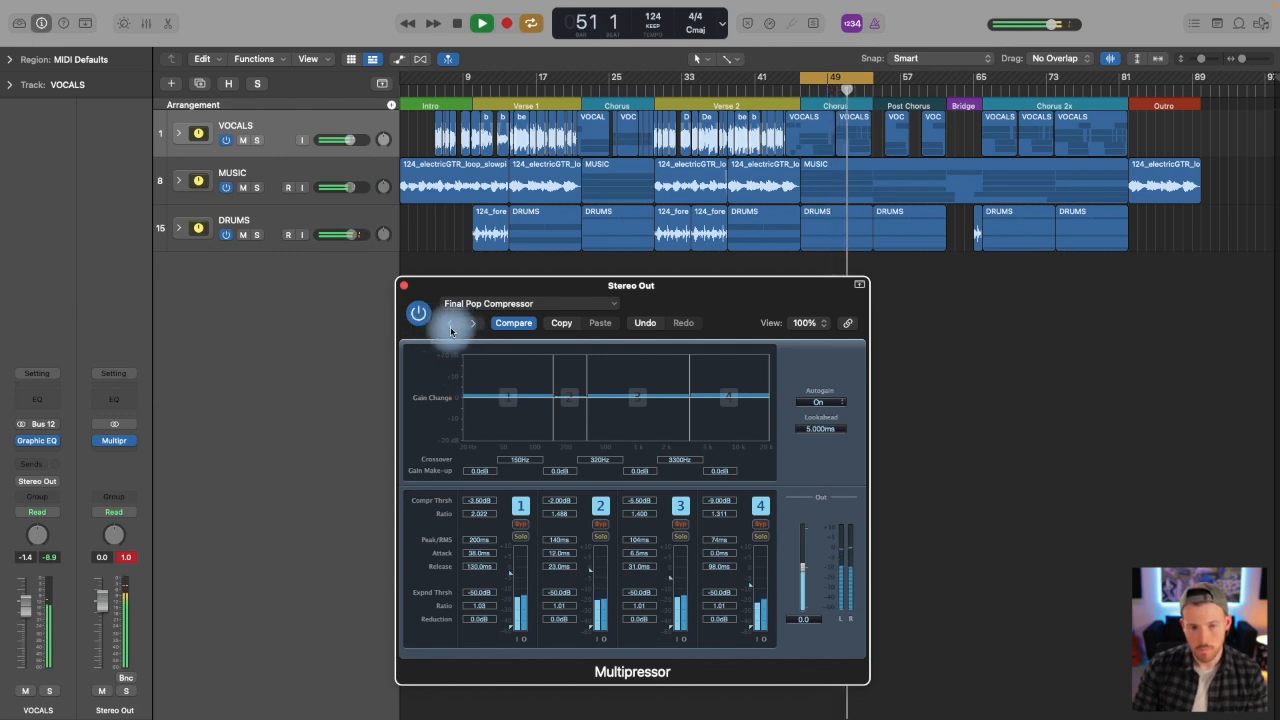
- Try the Fast Attack 4-Band preset in the Multipressor with its output at -2.0 dB, comparing it against bypass
click(450, 328)
click(451, 330)
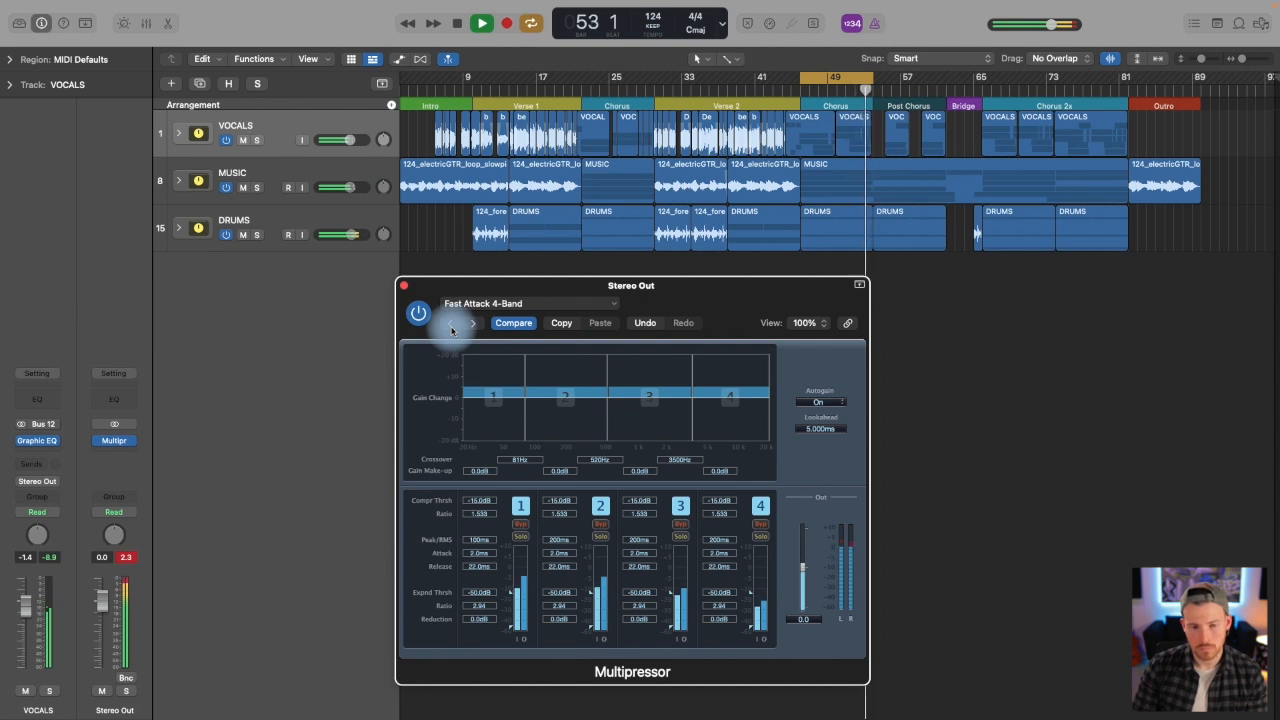
click(420, 317)
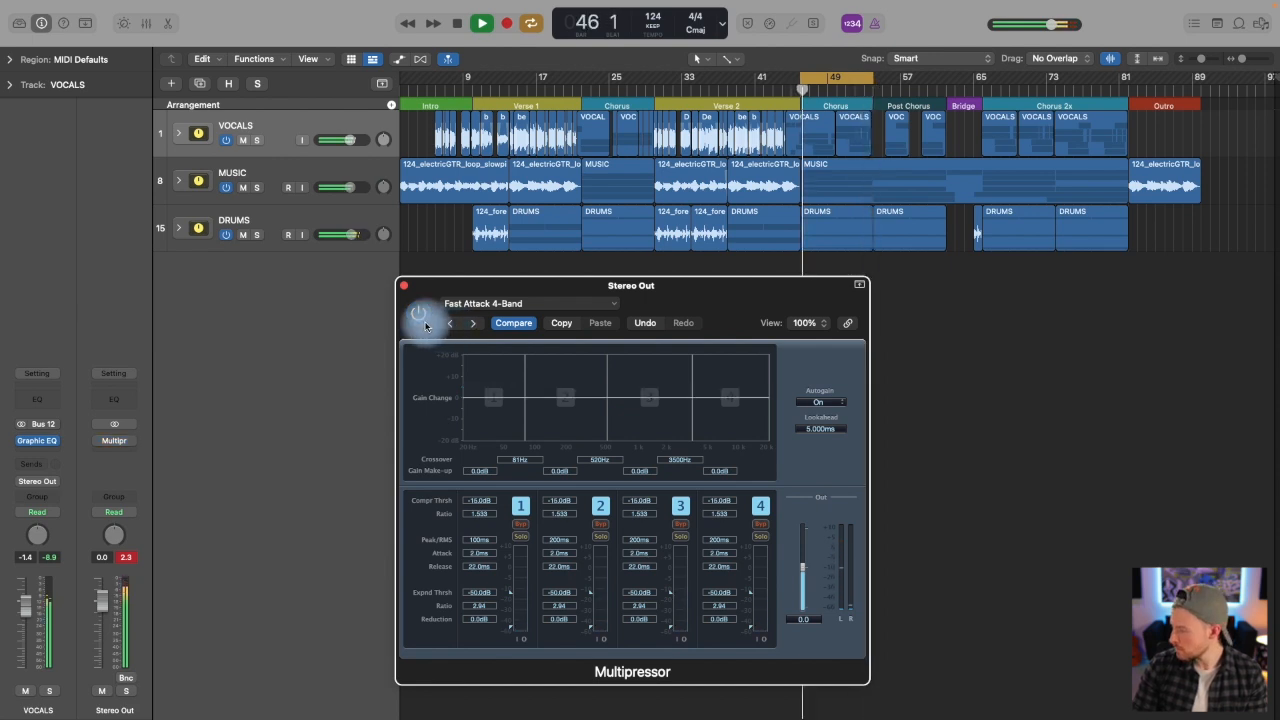
click(420, 317)
click(808, 584)
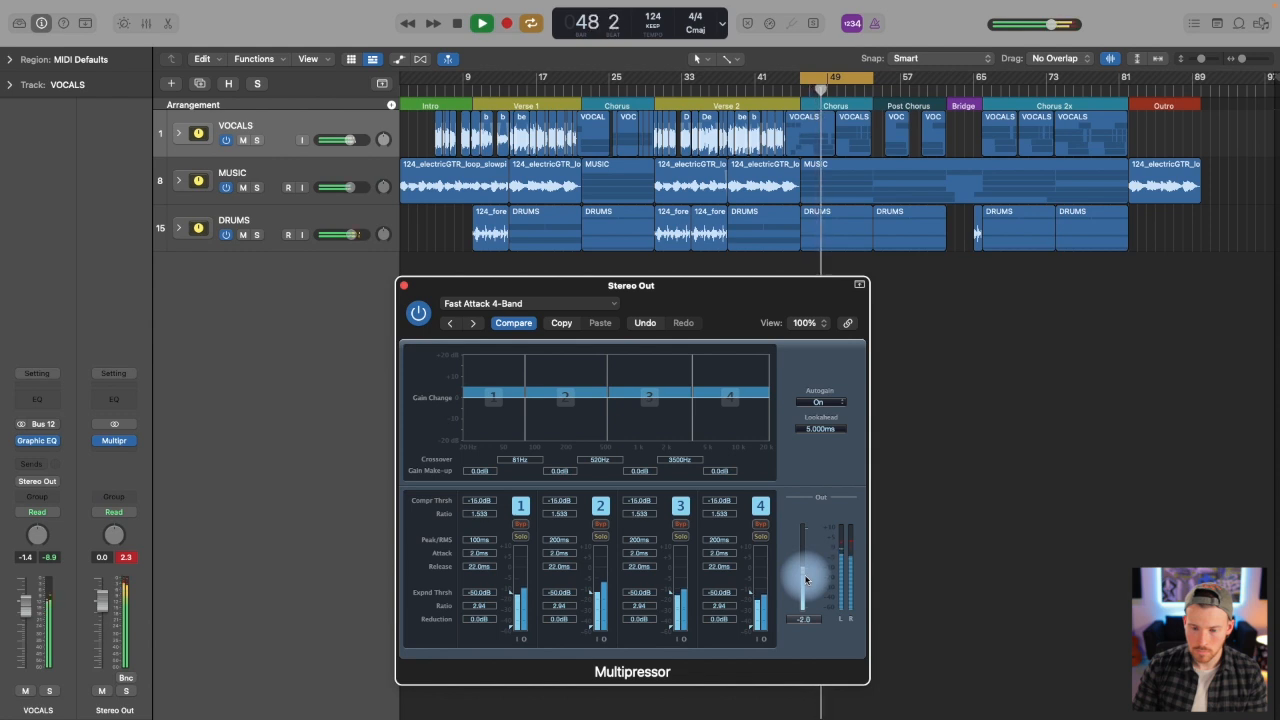
click(421, 318)
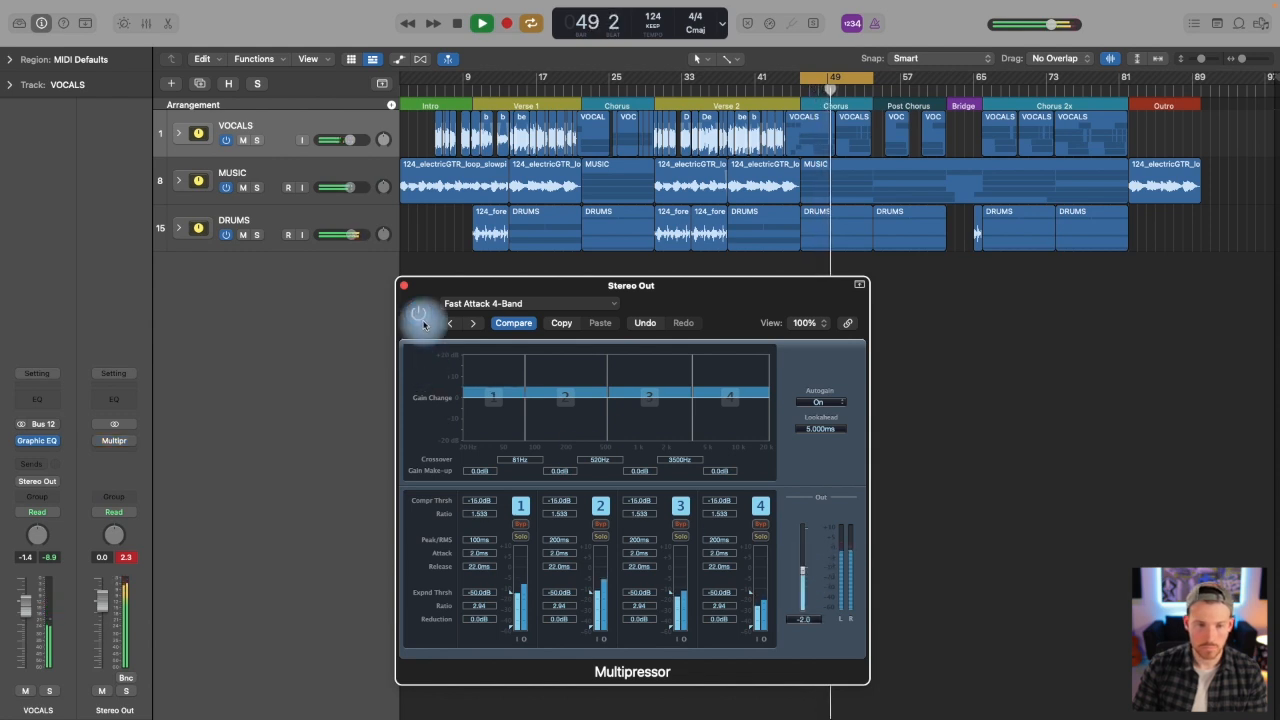
click(422, 320)
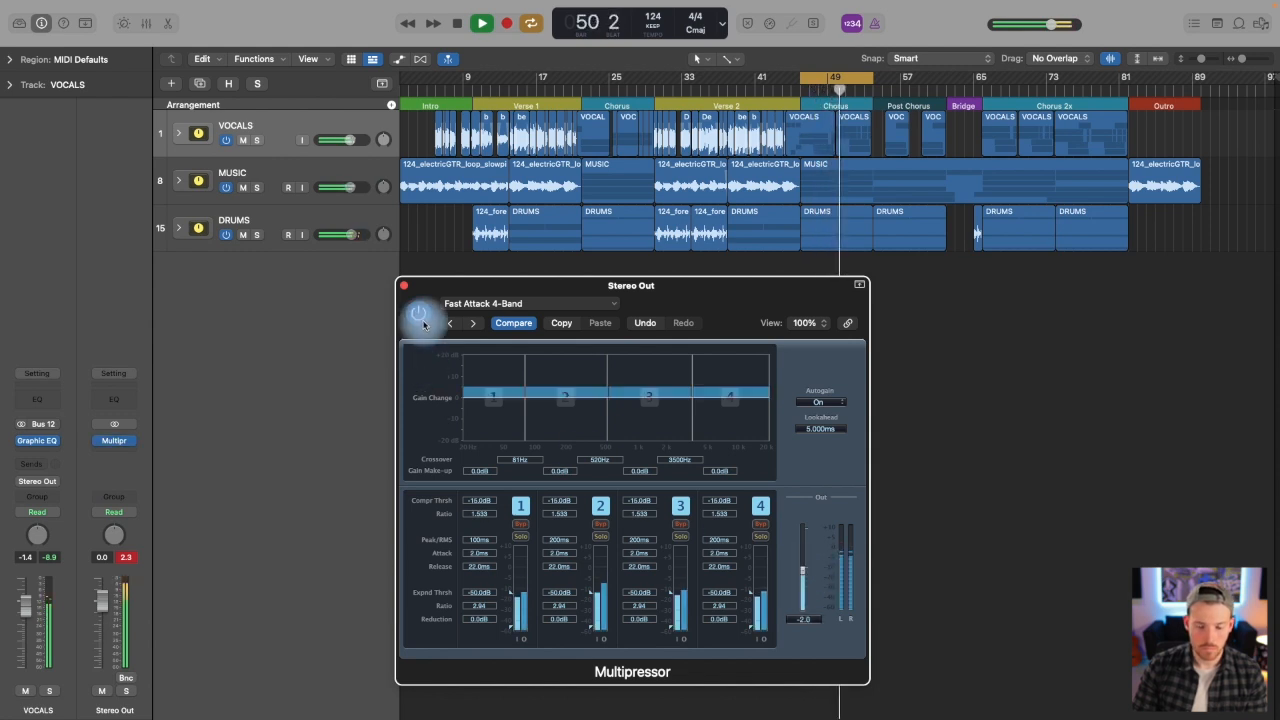
- Load the 3-Band Compressor preset after trying 2-Band, and lower its output to -8.0 dB while comparing against bypass
click(502, 303)
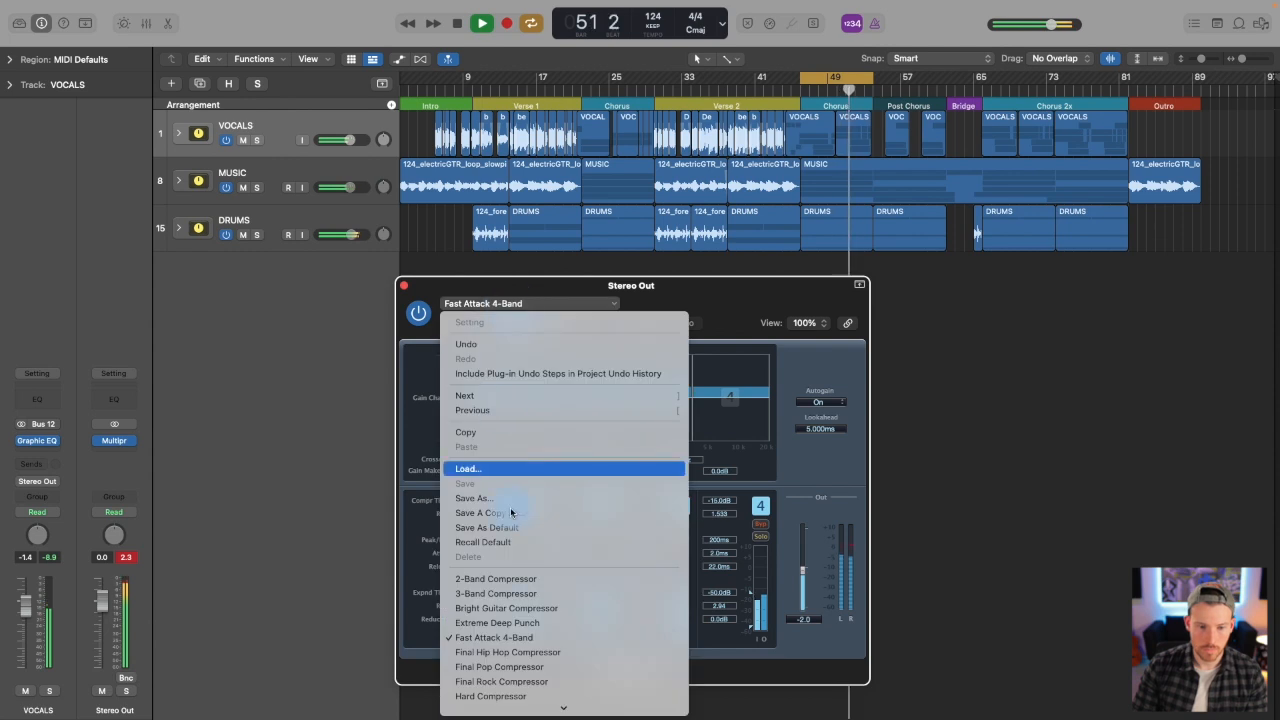
click(500, 578)
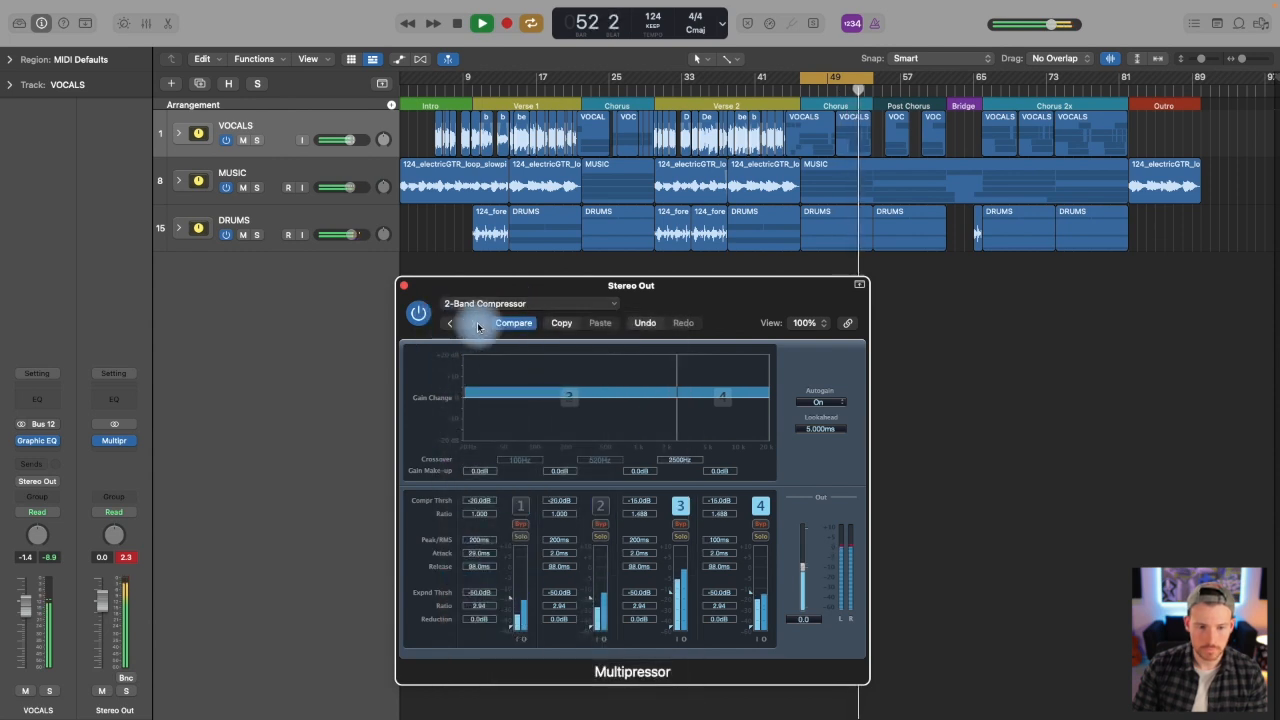
click(476, 324)
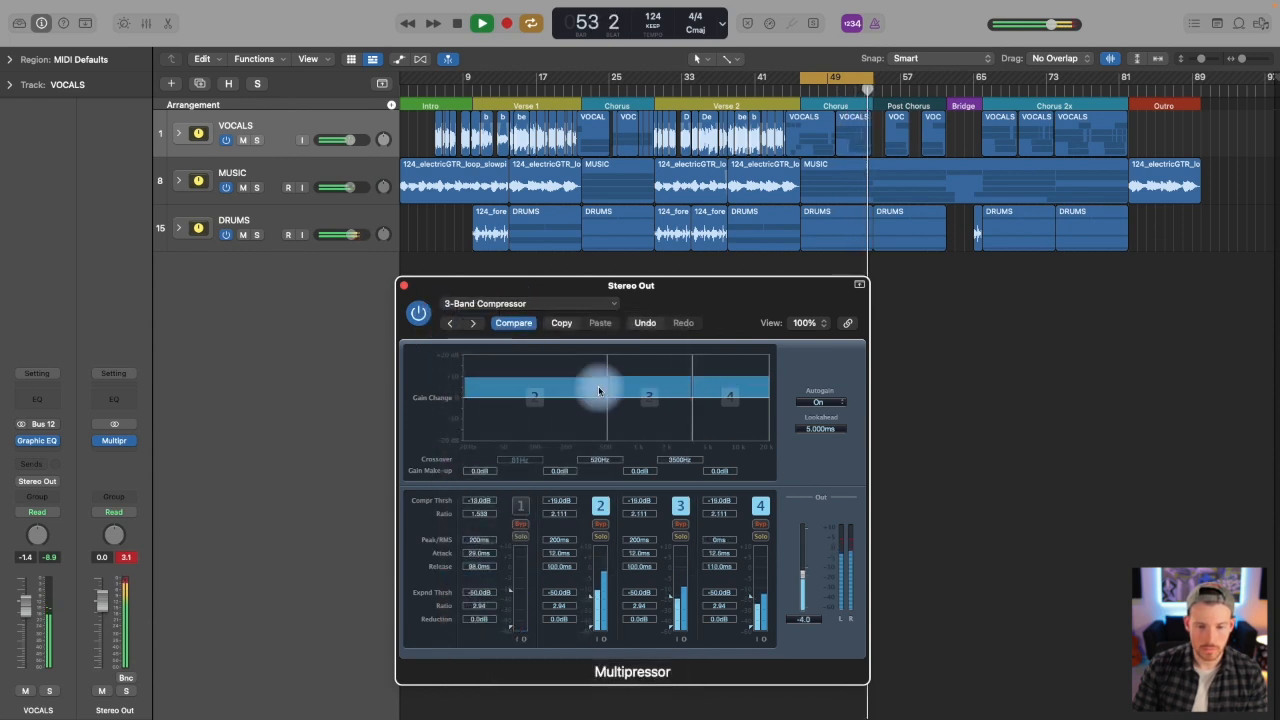
click(416, 318)
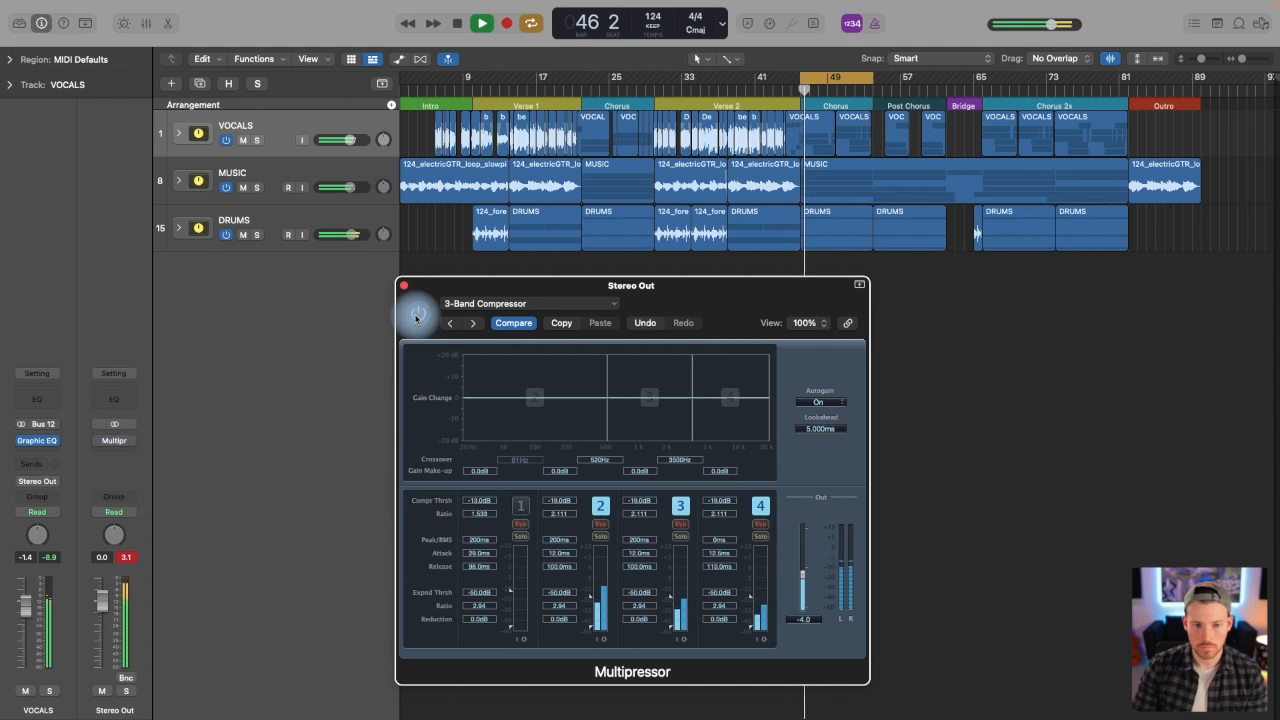
click(416, 318)
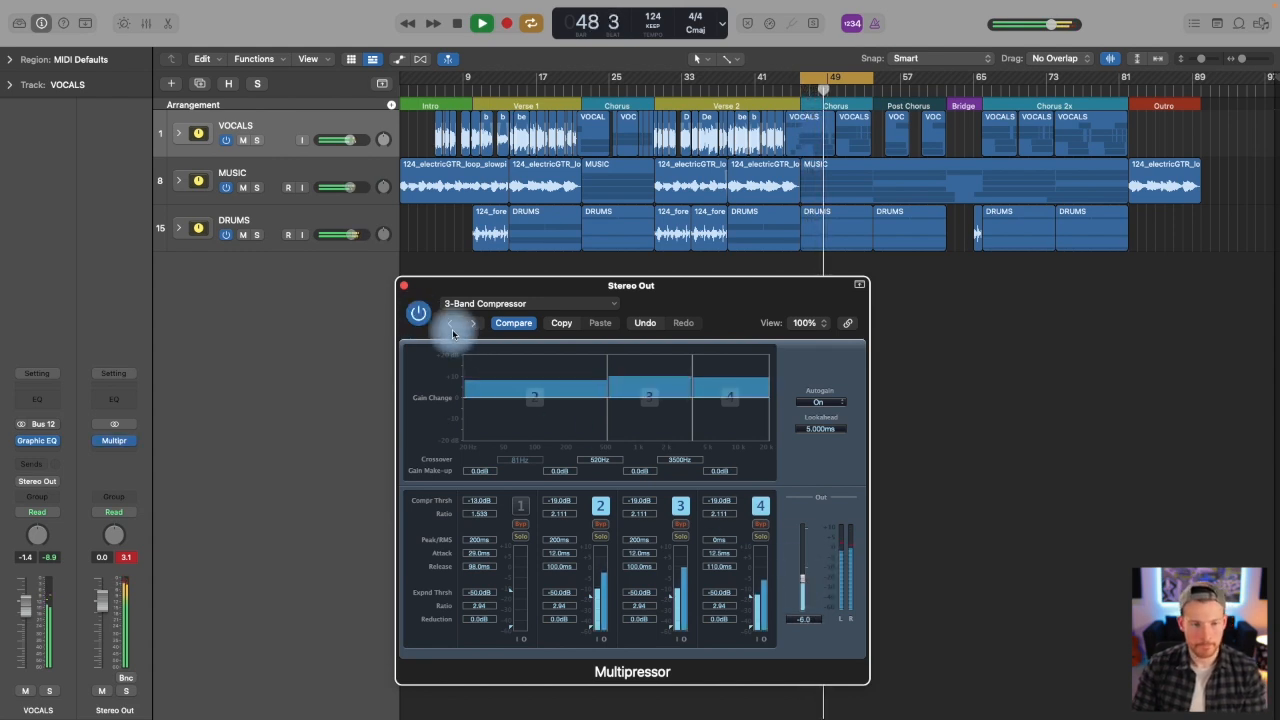
click(415, 317)
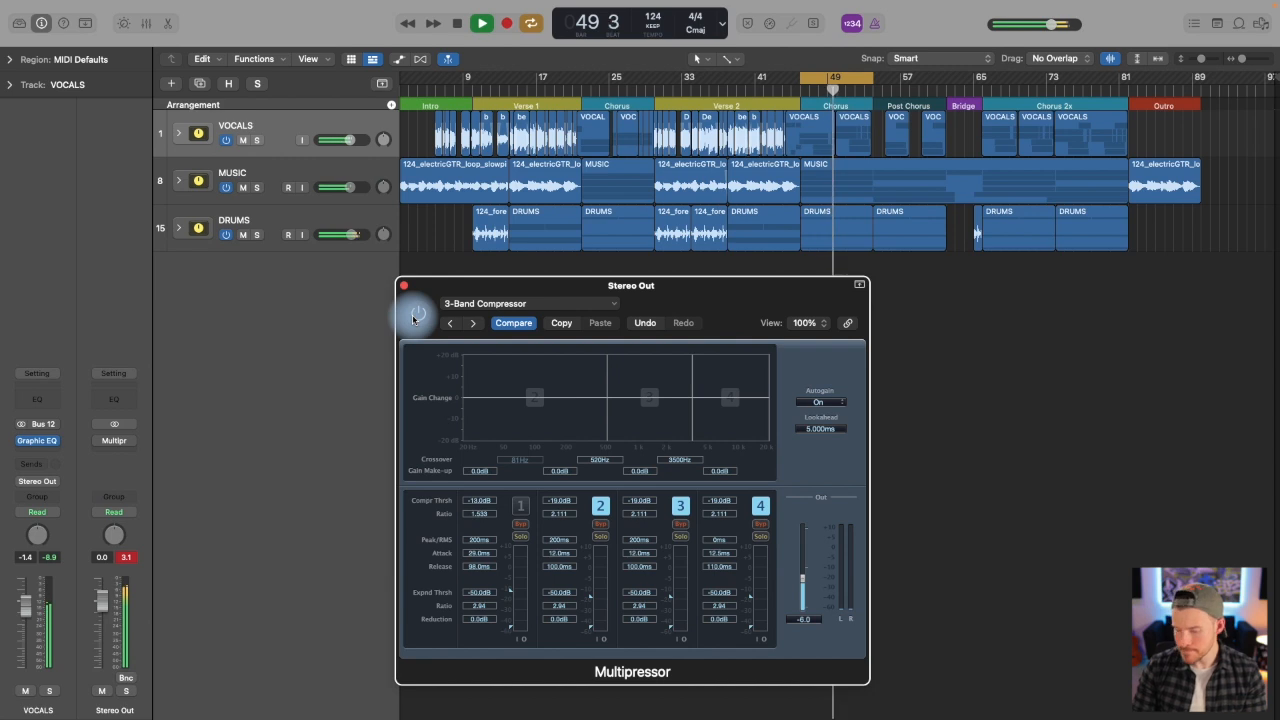
click(416, 316)
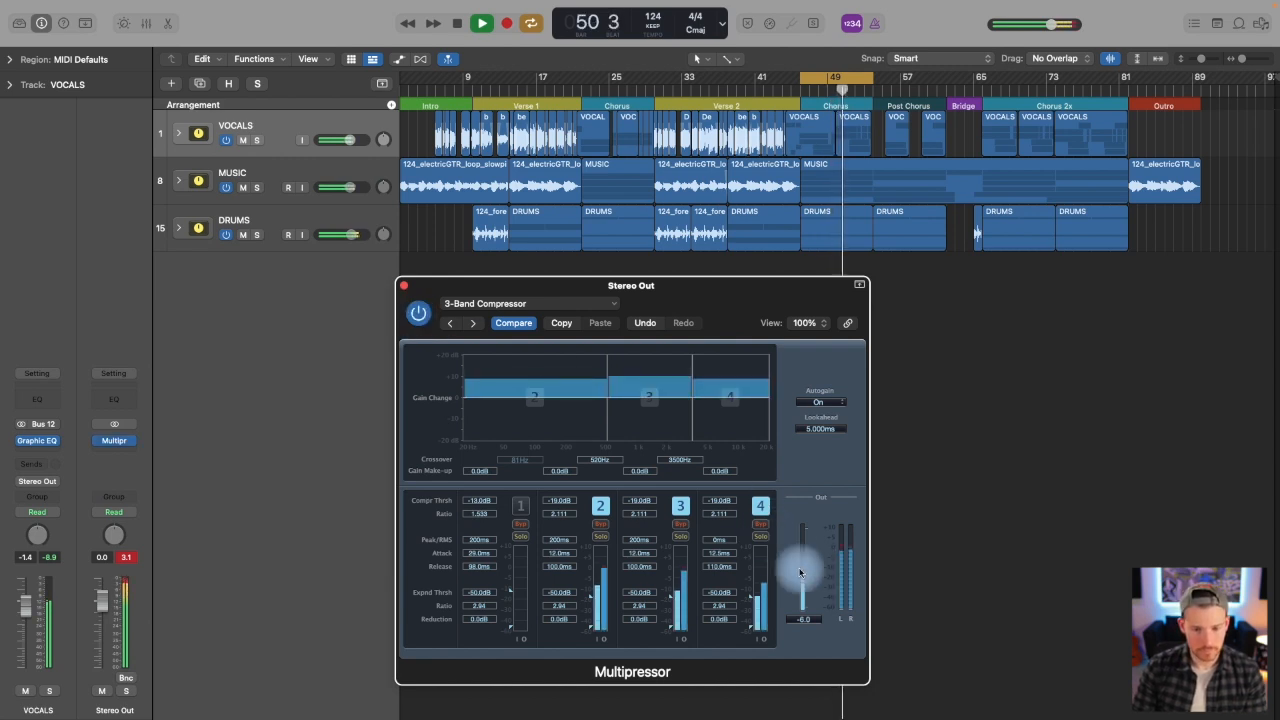
click(416, 317)
click(416, 317)
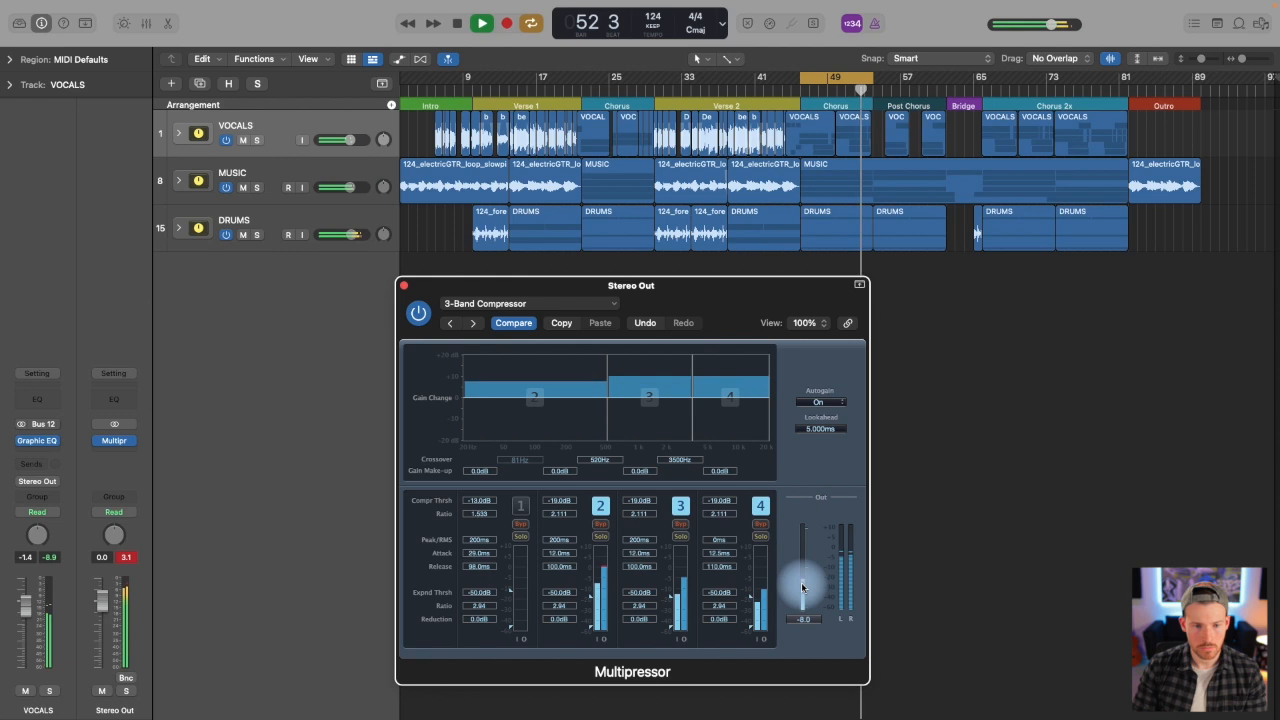
- Replay the looped chorus with the Multipressor bypassed and engaged to compare both, and close the plug-in window
click(419, 316)
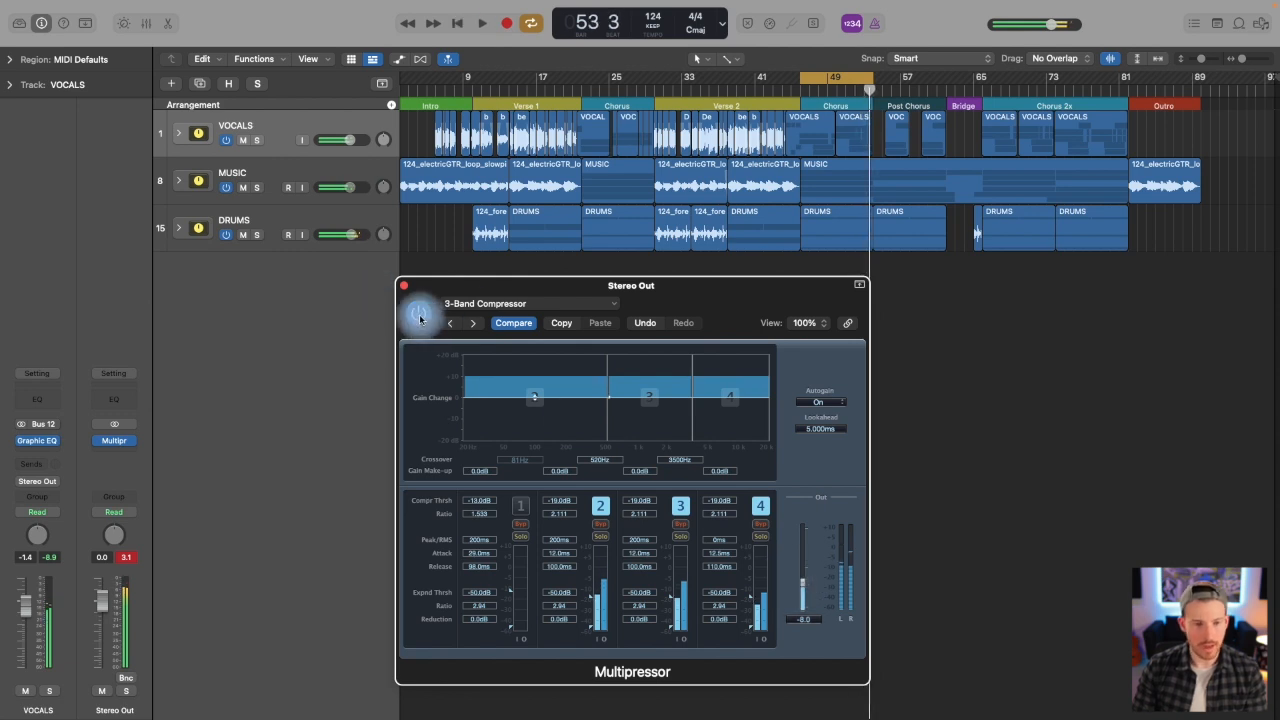
click(527, 303)
click(600, 550)
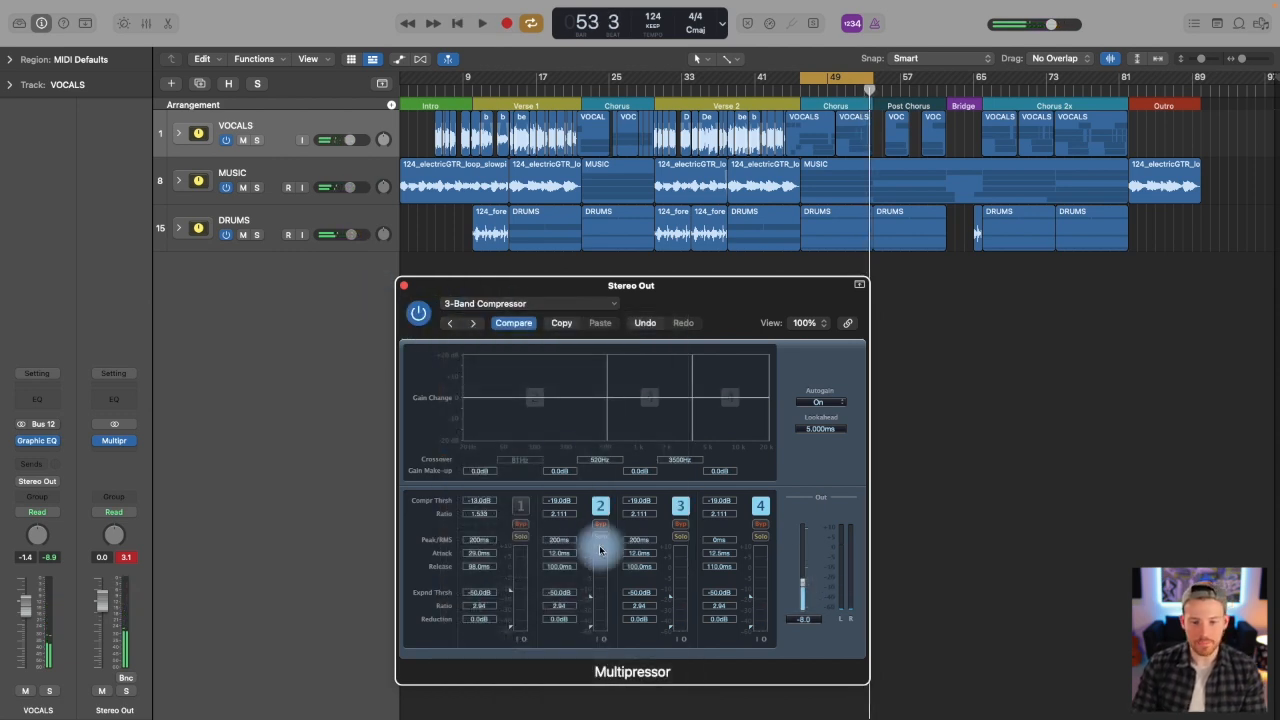
click(419, 314)
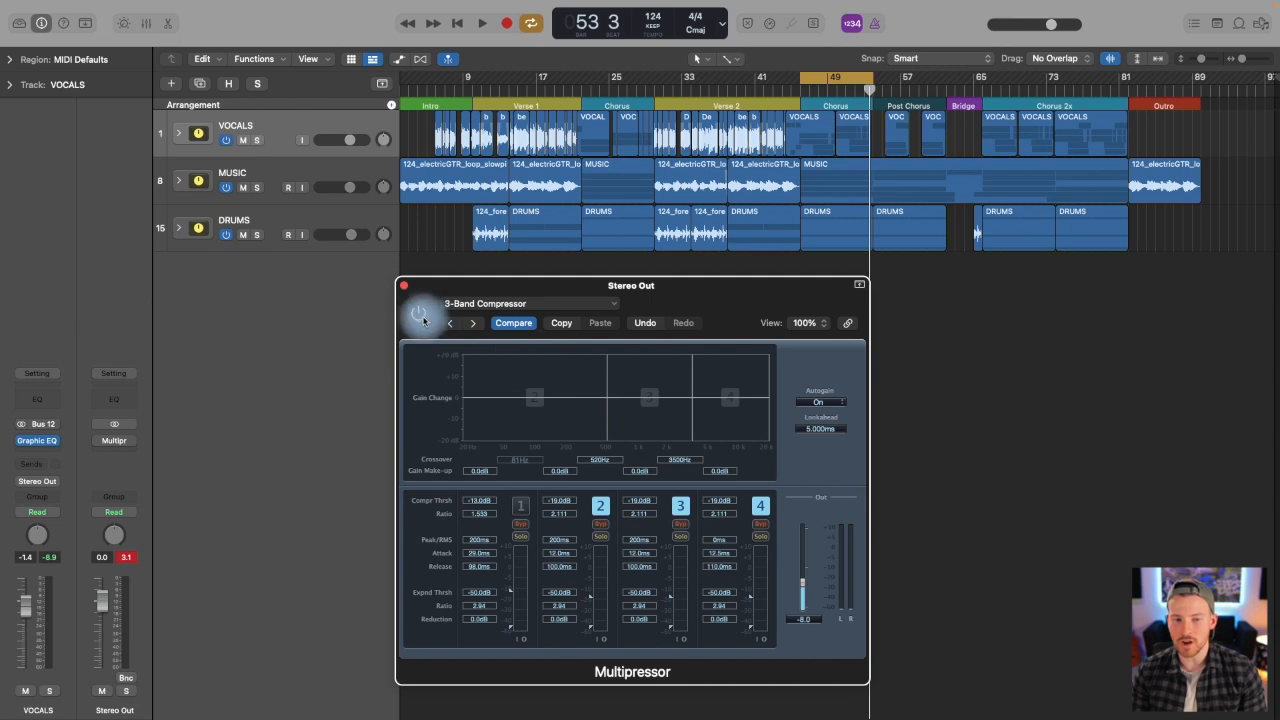
key(space)
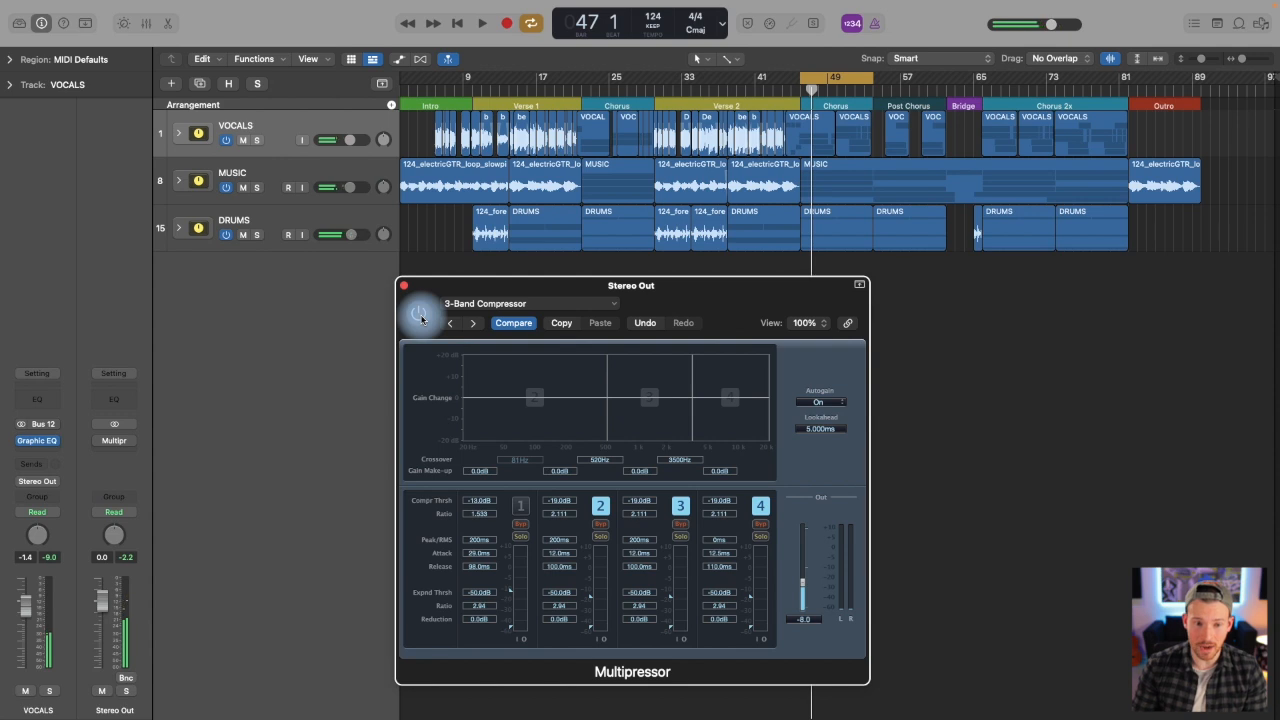
key(space)
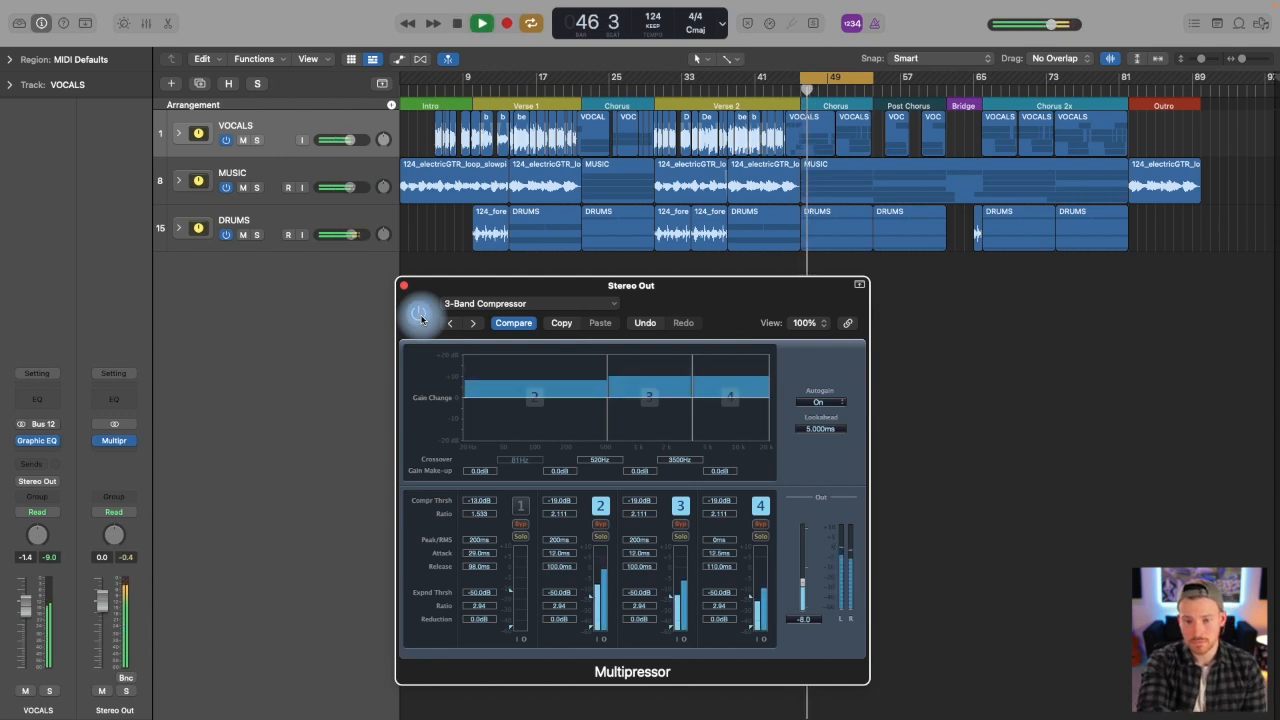
key(space)
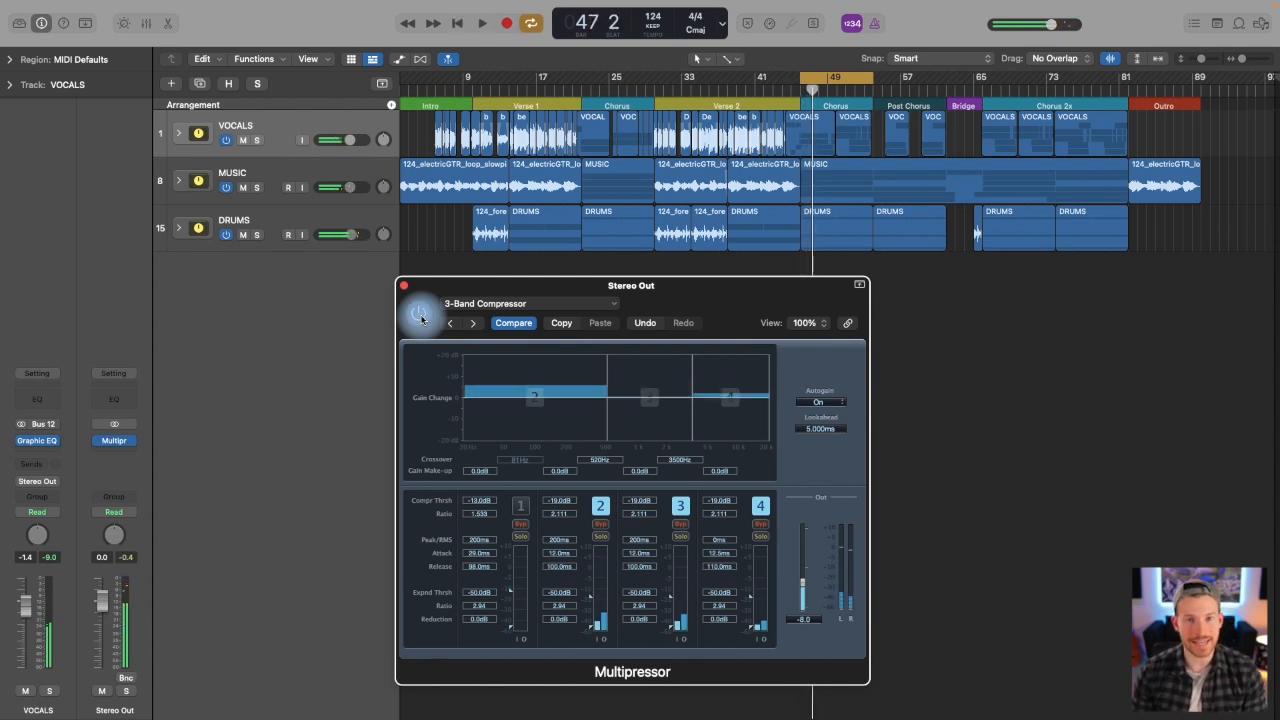
click(402, 286)
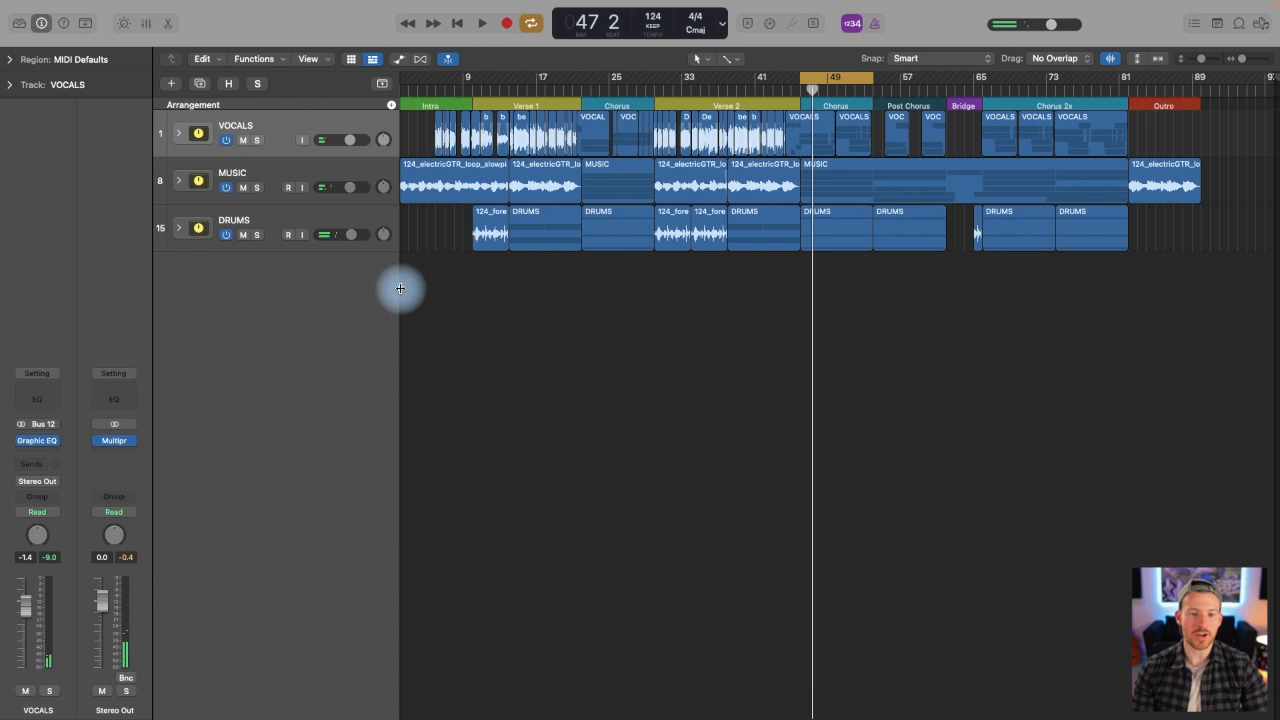
- Insert a stereo Linear Phase EQ after the Multipressor on the Stereo Out channel
click(116, 450)
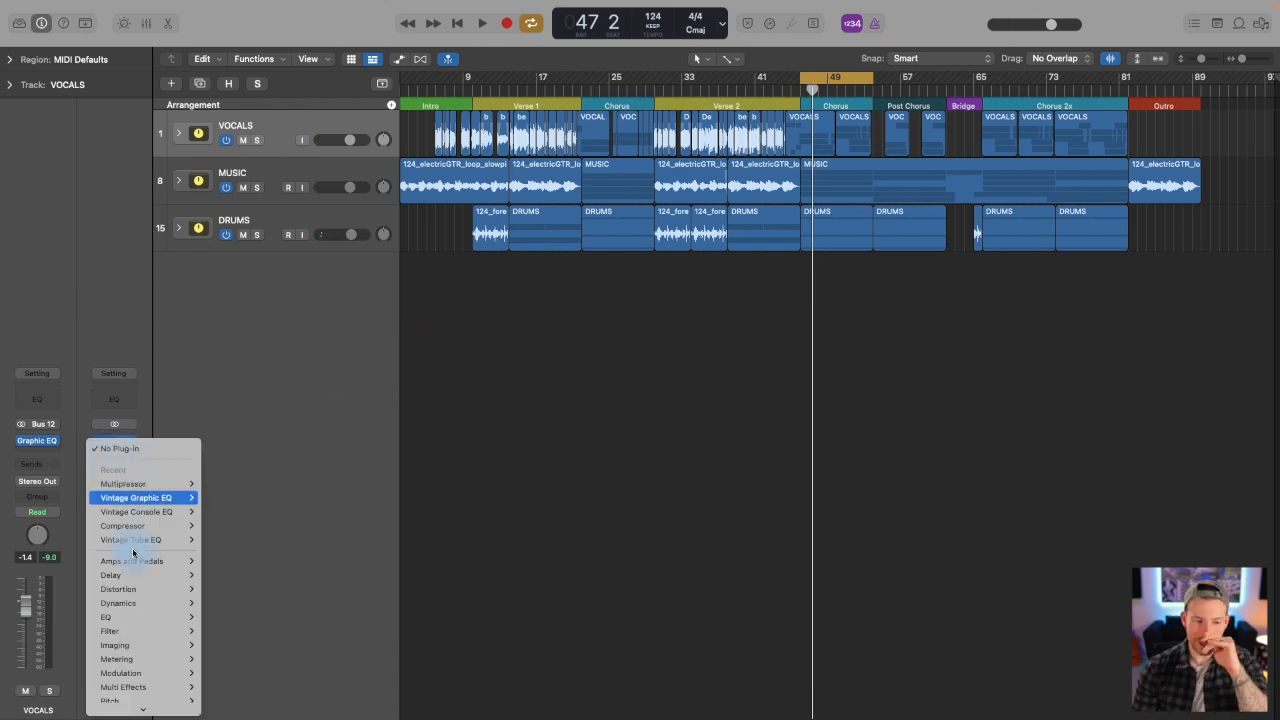
mouse_move(170, 619)
mouse_move(244, 630)
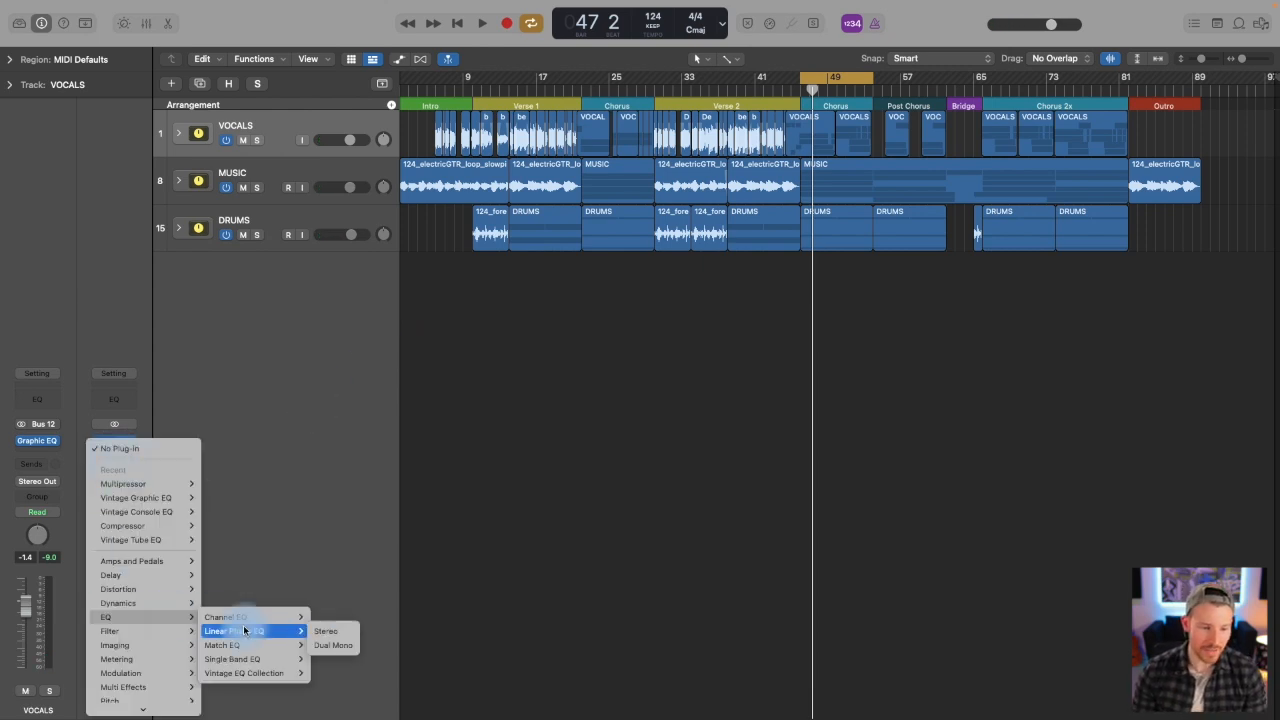
click(330, 631)
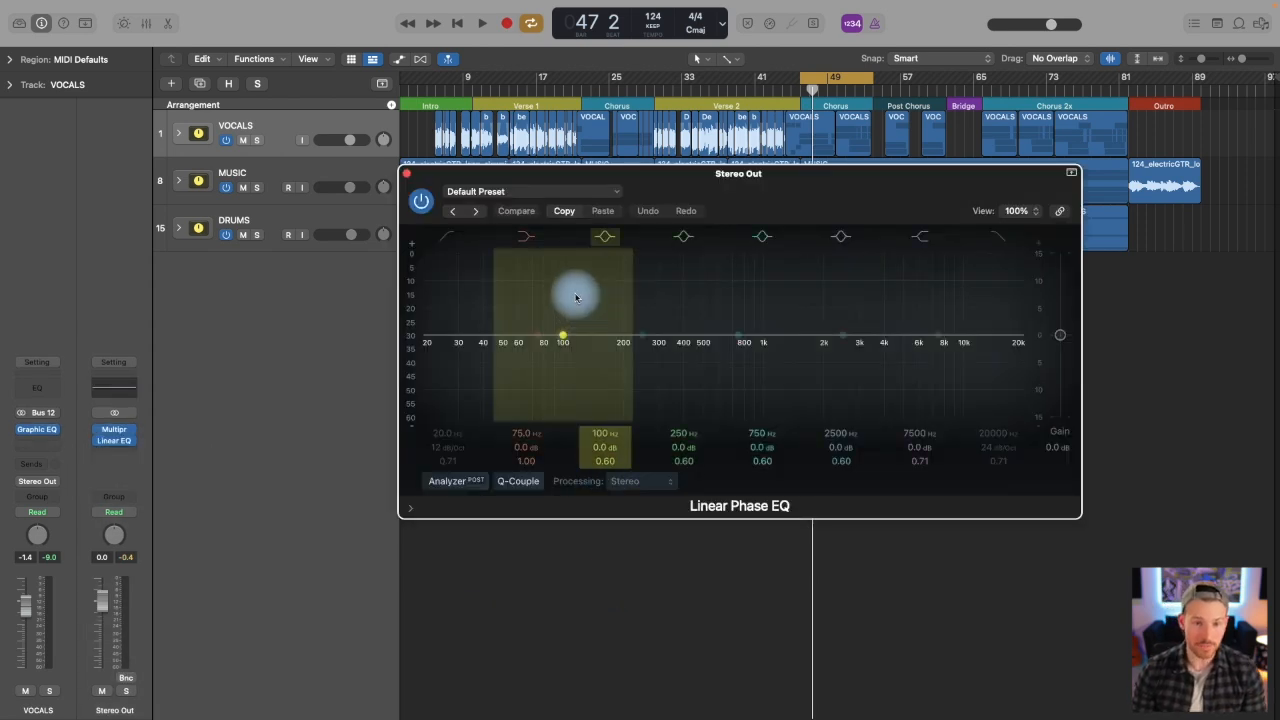
- Load the Final Mix - Pop mastering preset in the Linear Phase EQ and compare it against bypass during chorus playback
click(606, 190)
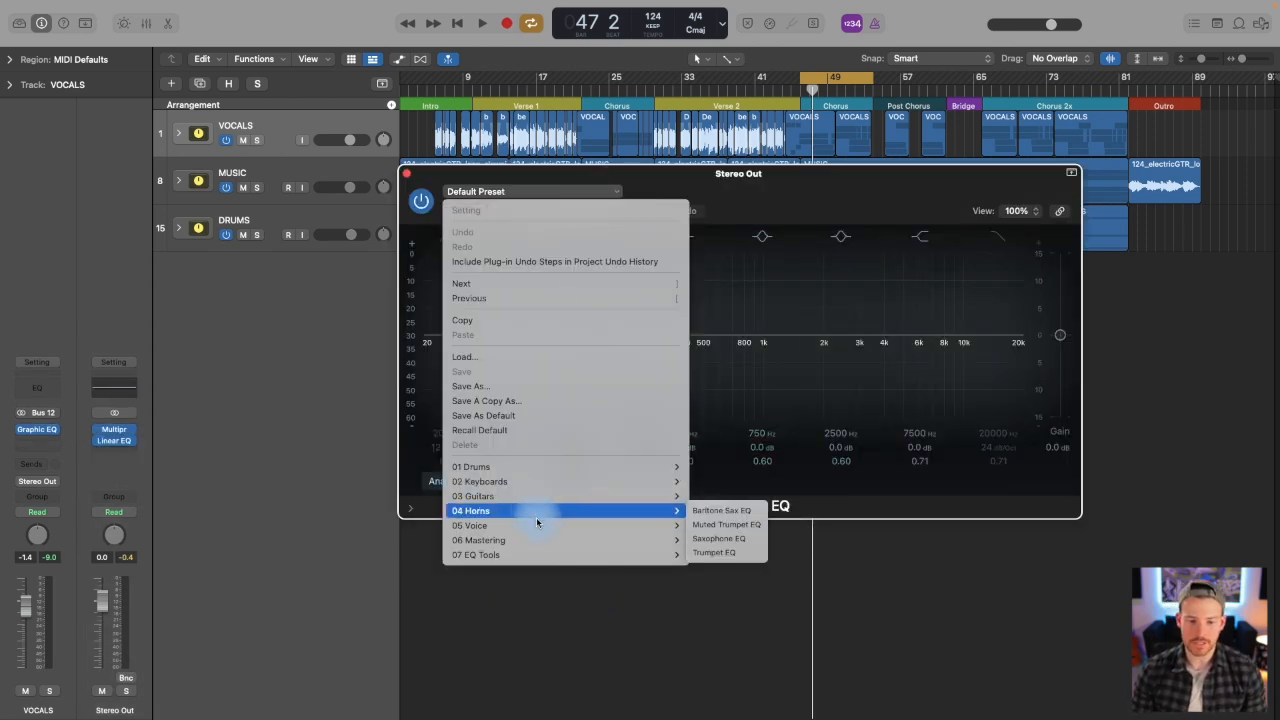
mouse_move(540, 557)
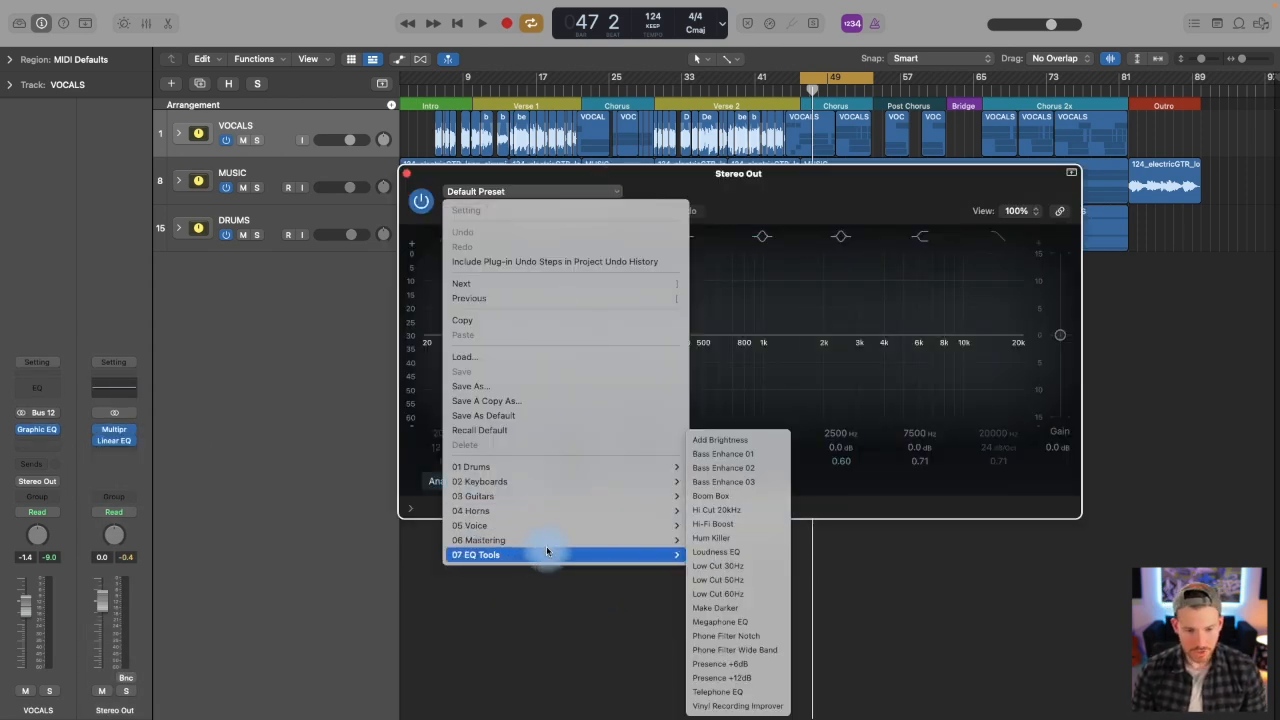
mouse_move(550, 545)
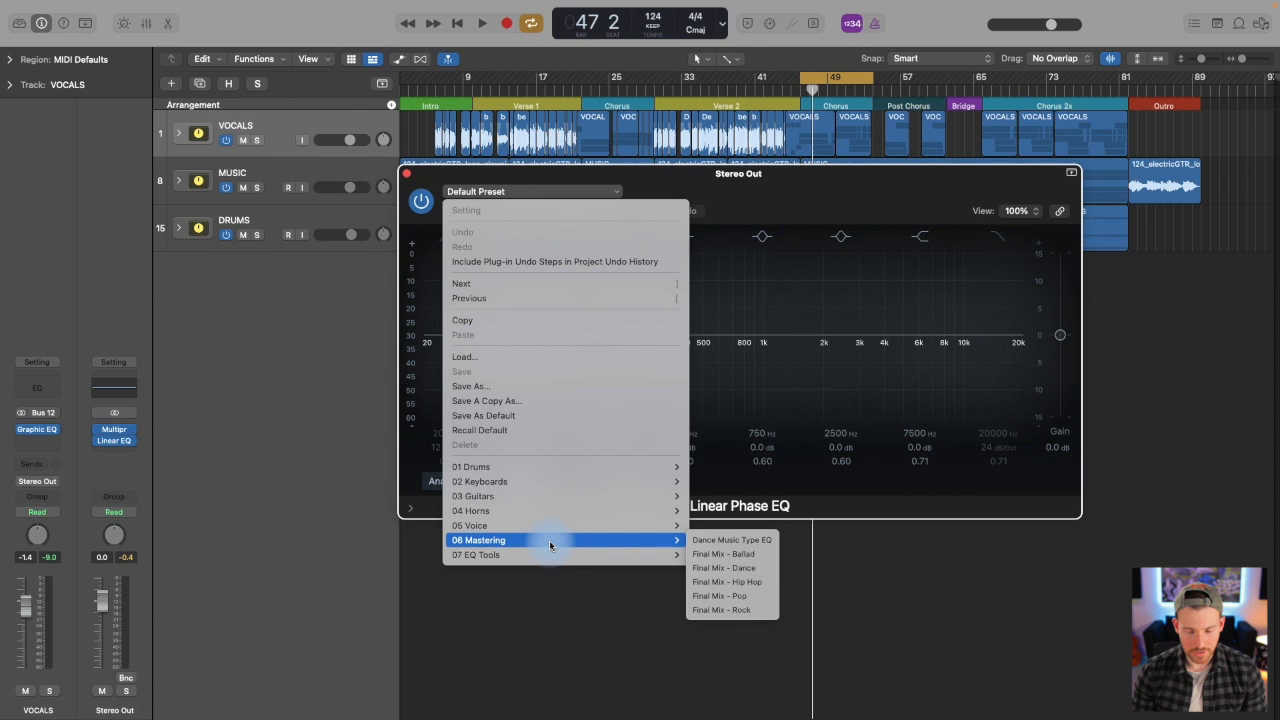
click(750, 597)
key(space)
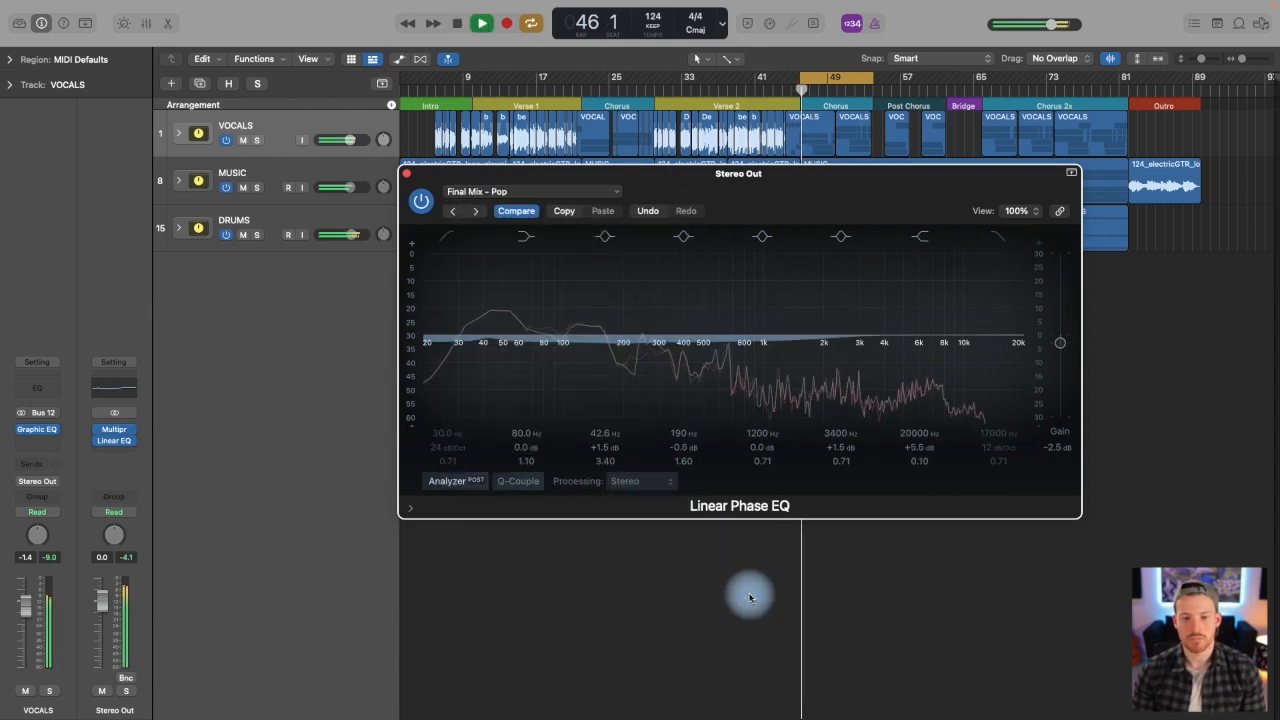
click(423, 204)
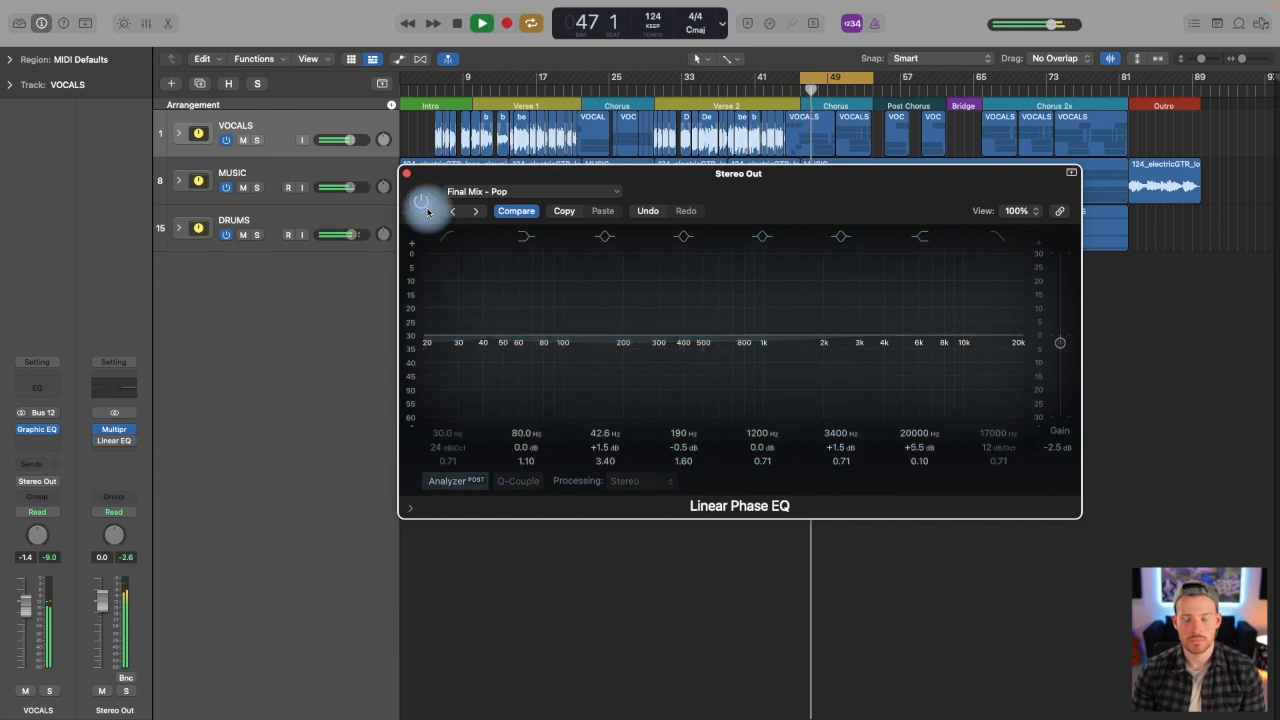
click(423, 205)
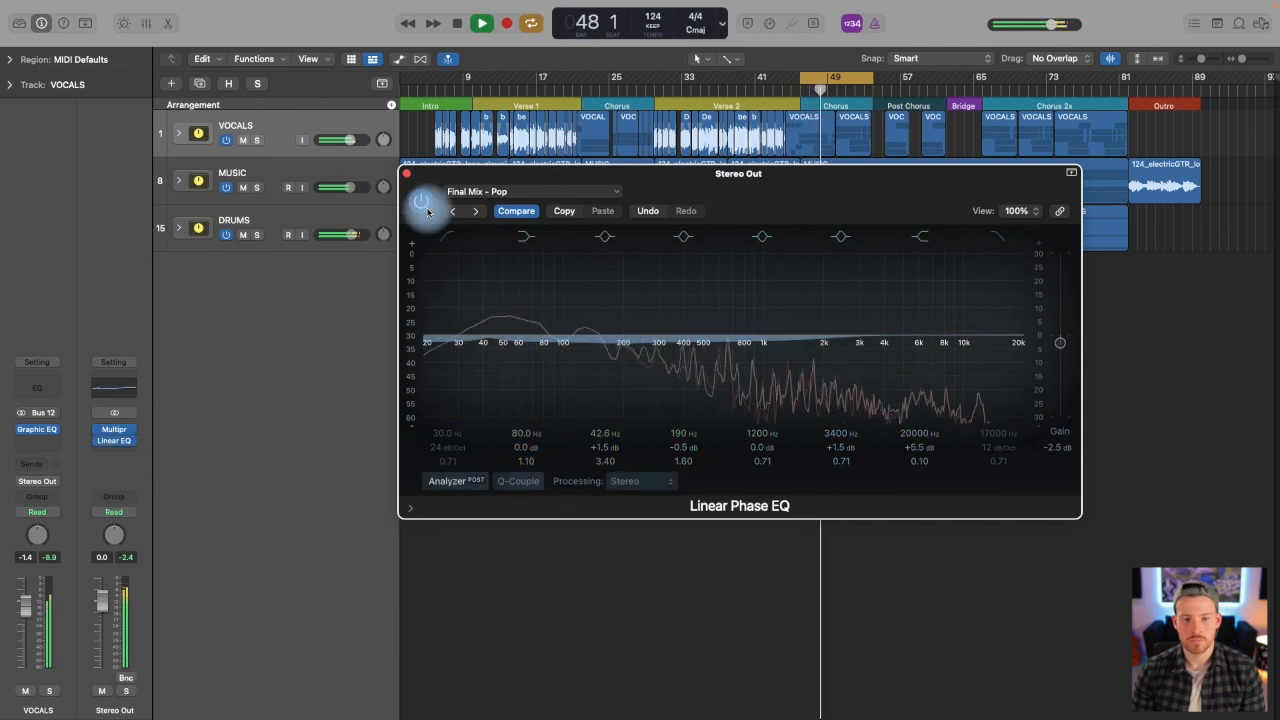
key(space)
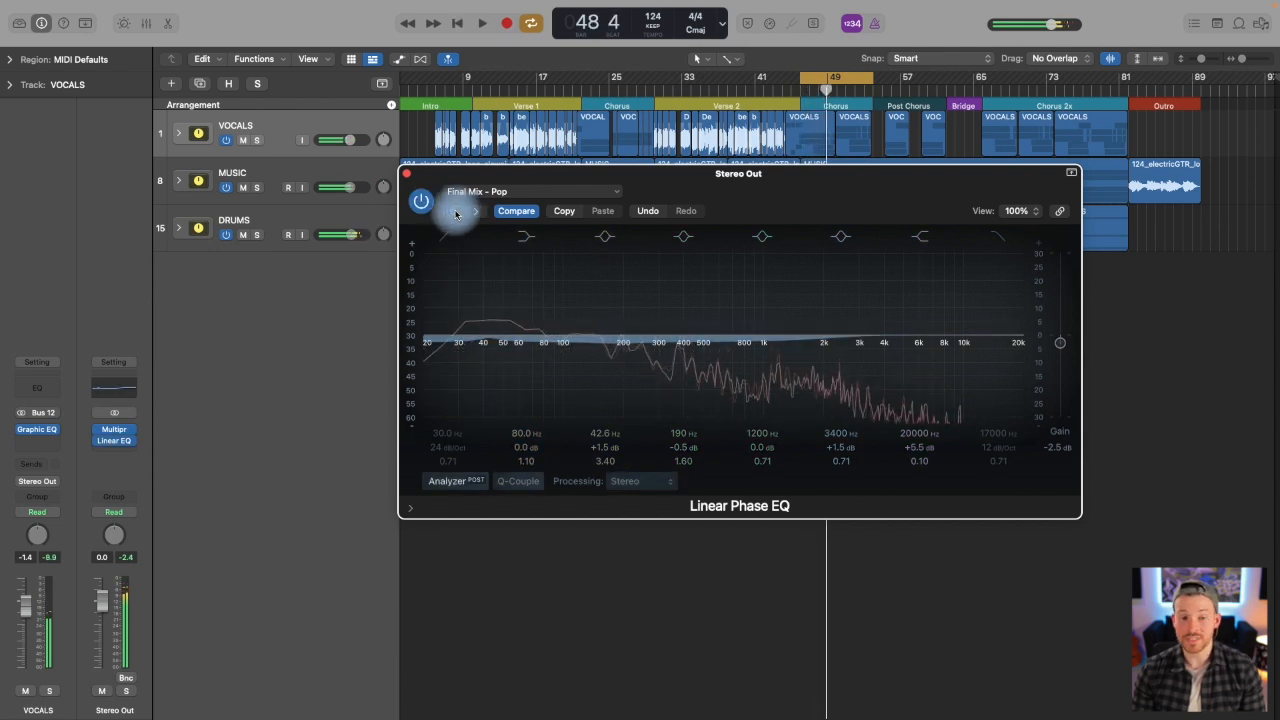
- Try the Final Mix - Ballad preset and return to Final Mix - Pop, comparing each against bypass during playback
click(530, 191)
mouse_move(591, 541)
click(714, 551)
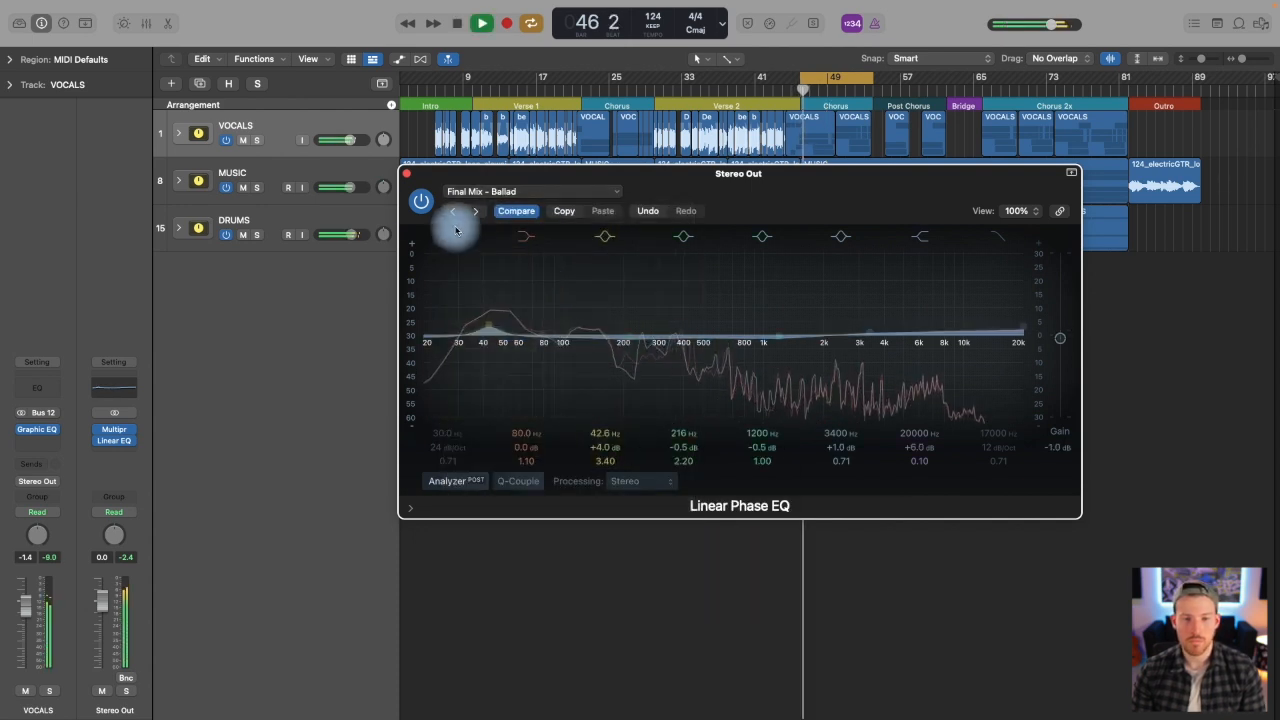
click(416, 205)
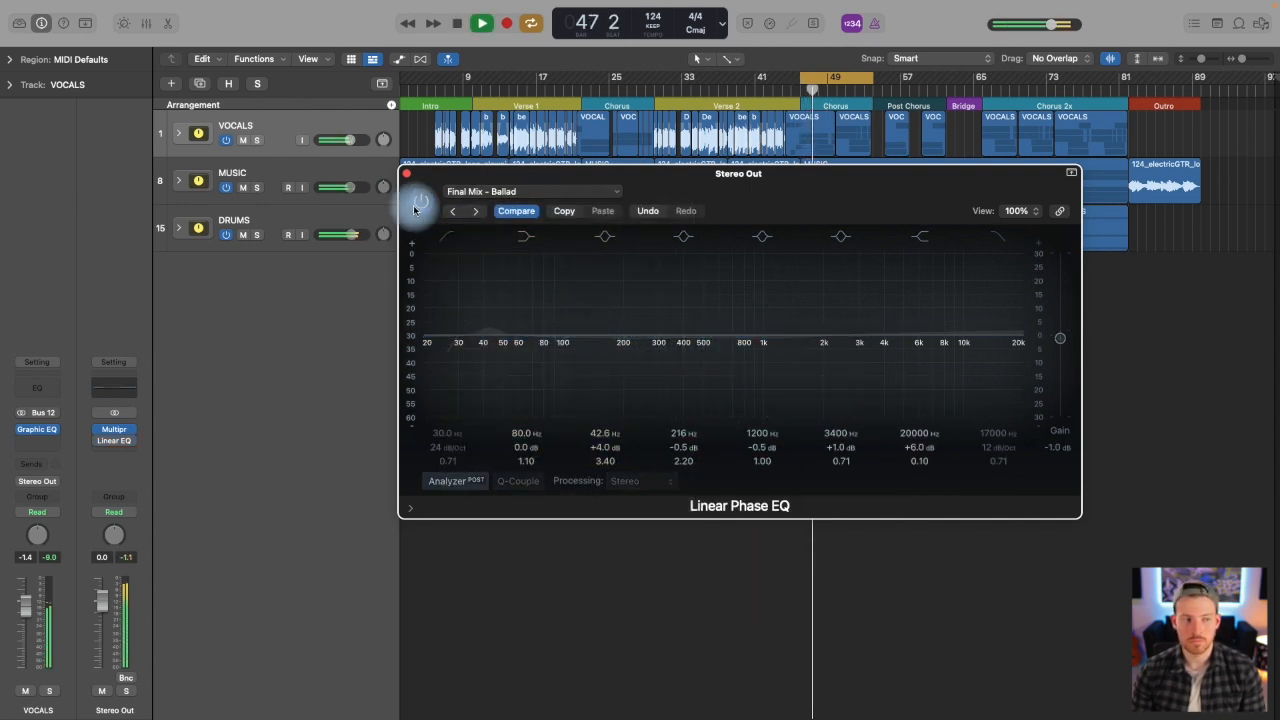
click(418, 205)
click(475, 211)
click(421, 204)
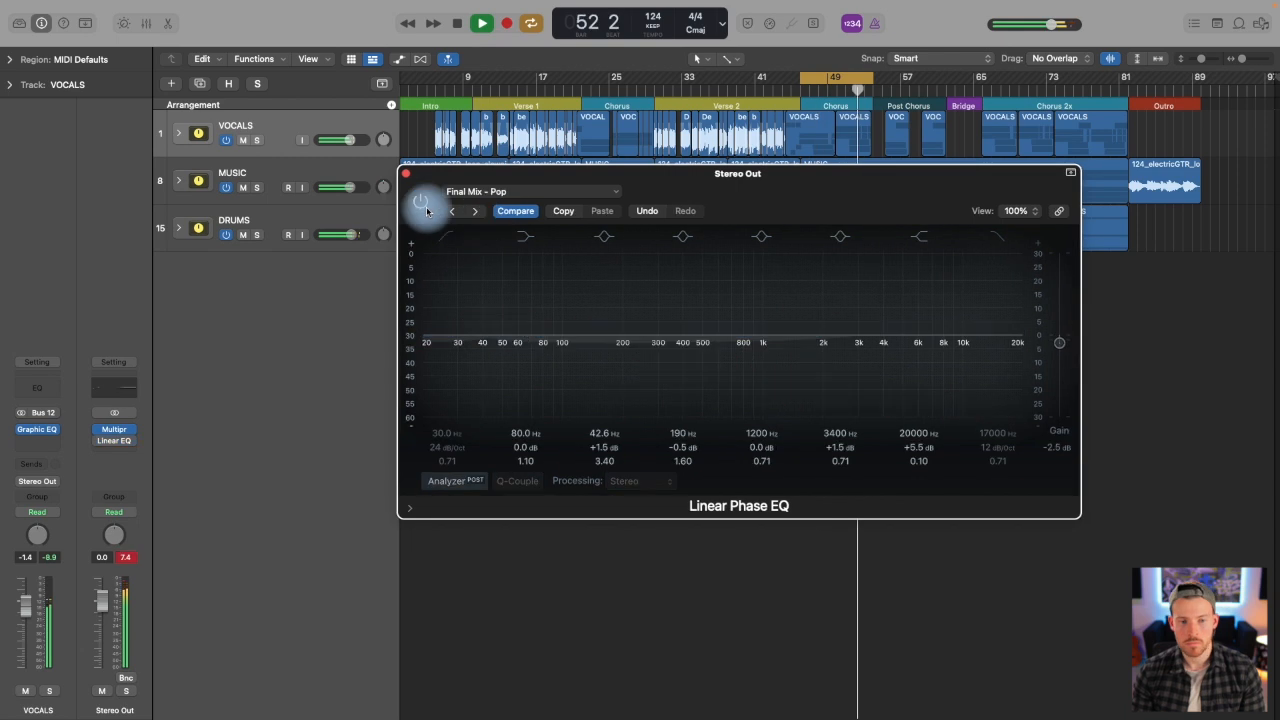
click(424, 207)
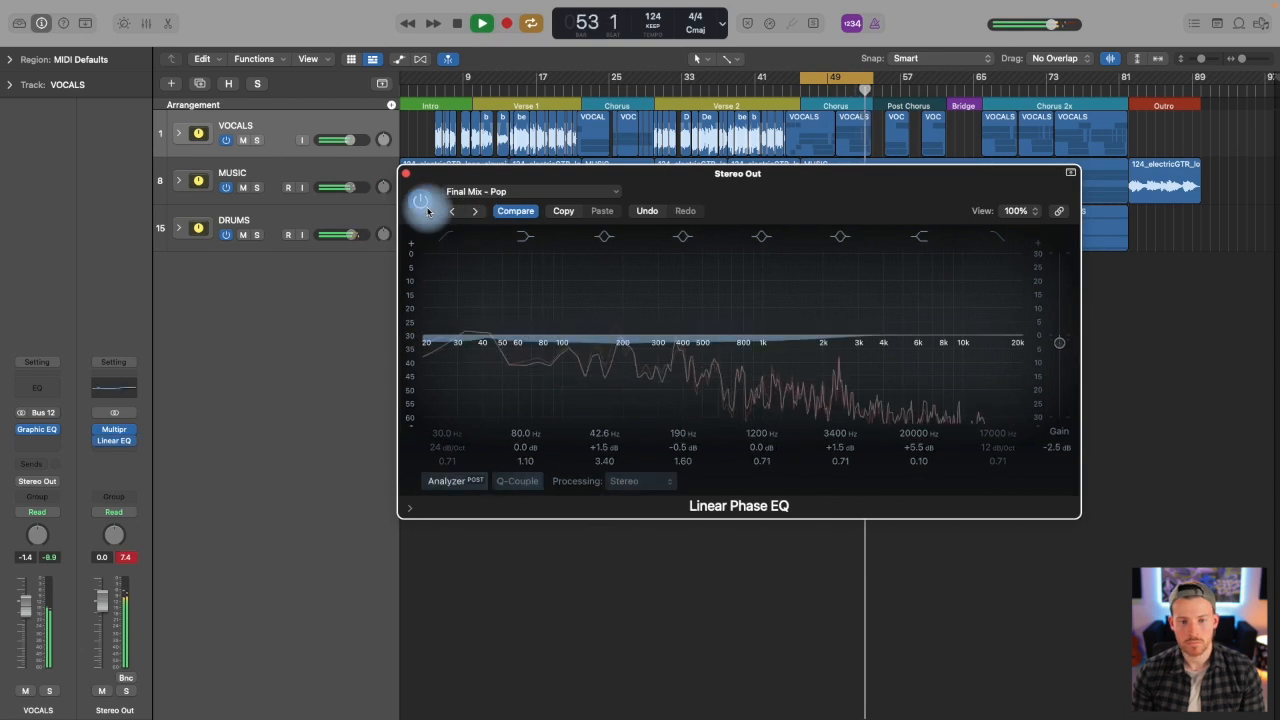
- Set the Linear Phase EQ's overall gain to 0.0 dB
click(484, 192)
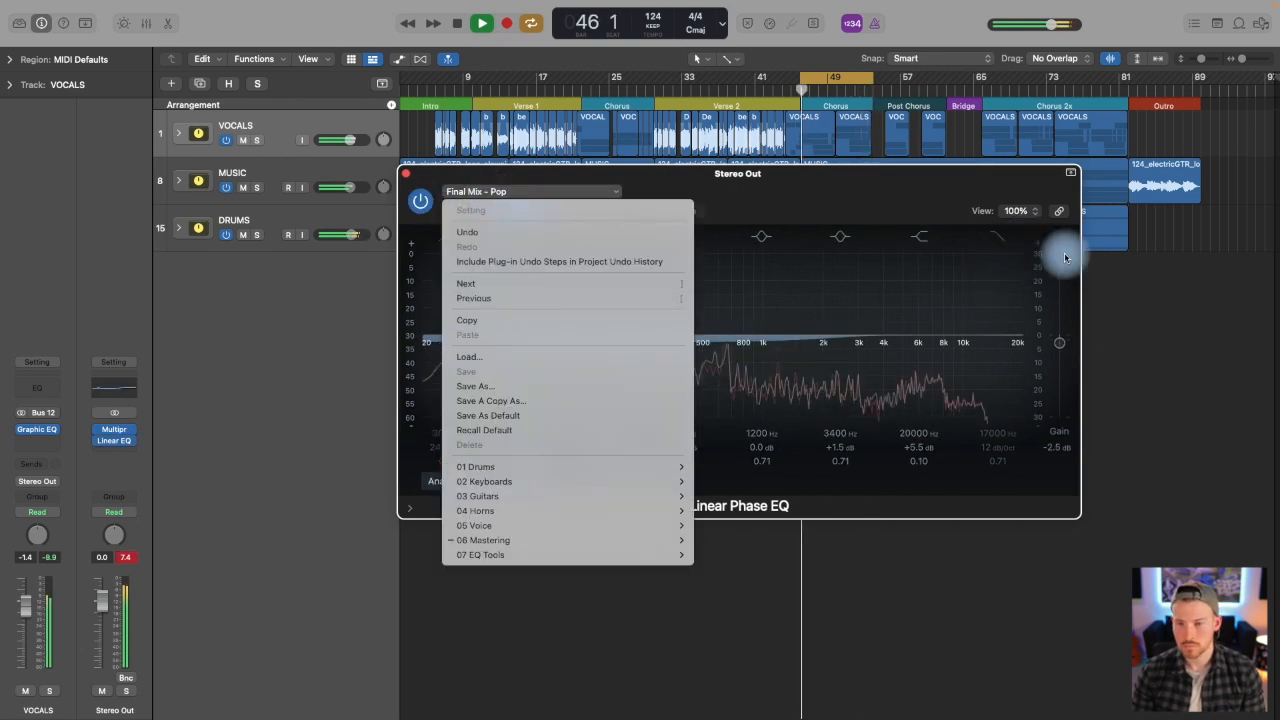
click(1058, 344)
drag(1060, 342, 1060, 340)
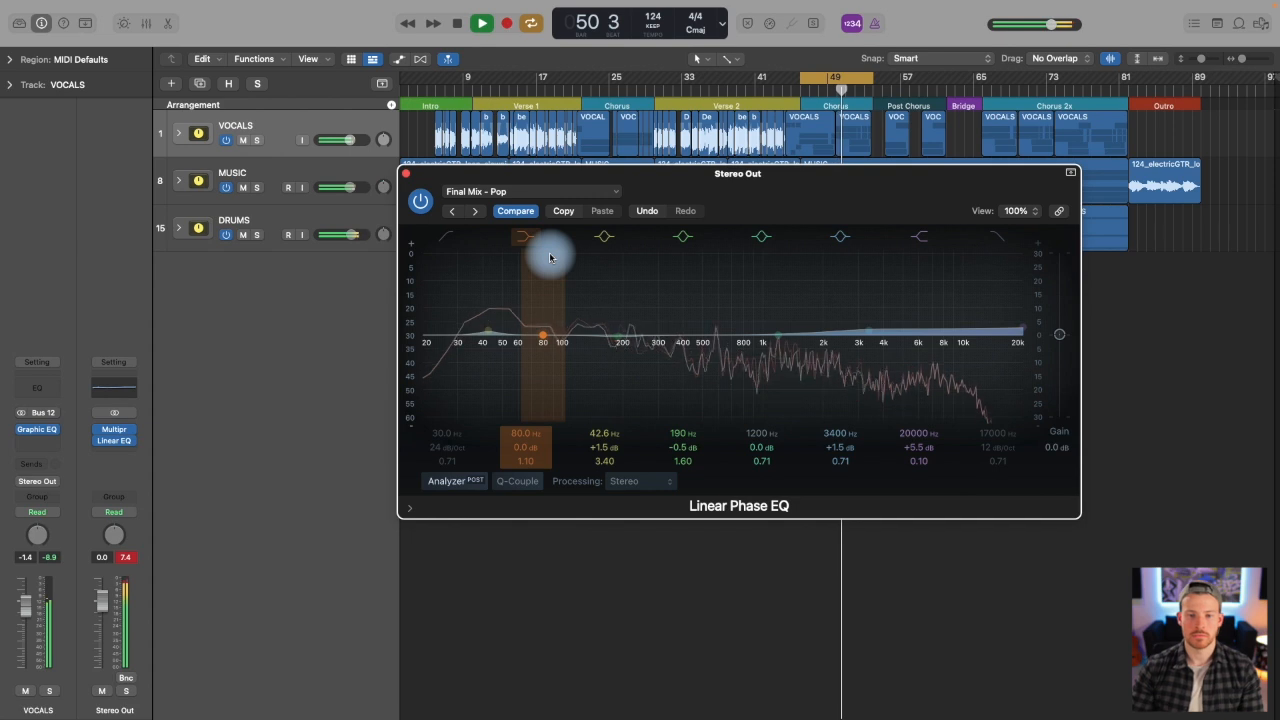
- Compare the Linear Phase EQ against bypass during chorus playback and close the plug-in window
click(418, 211)
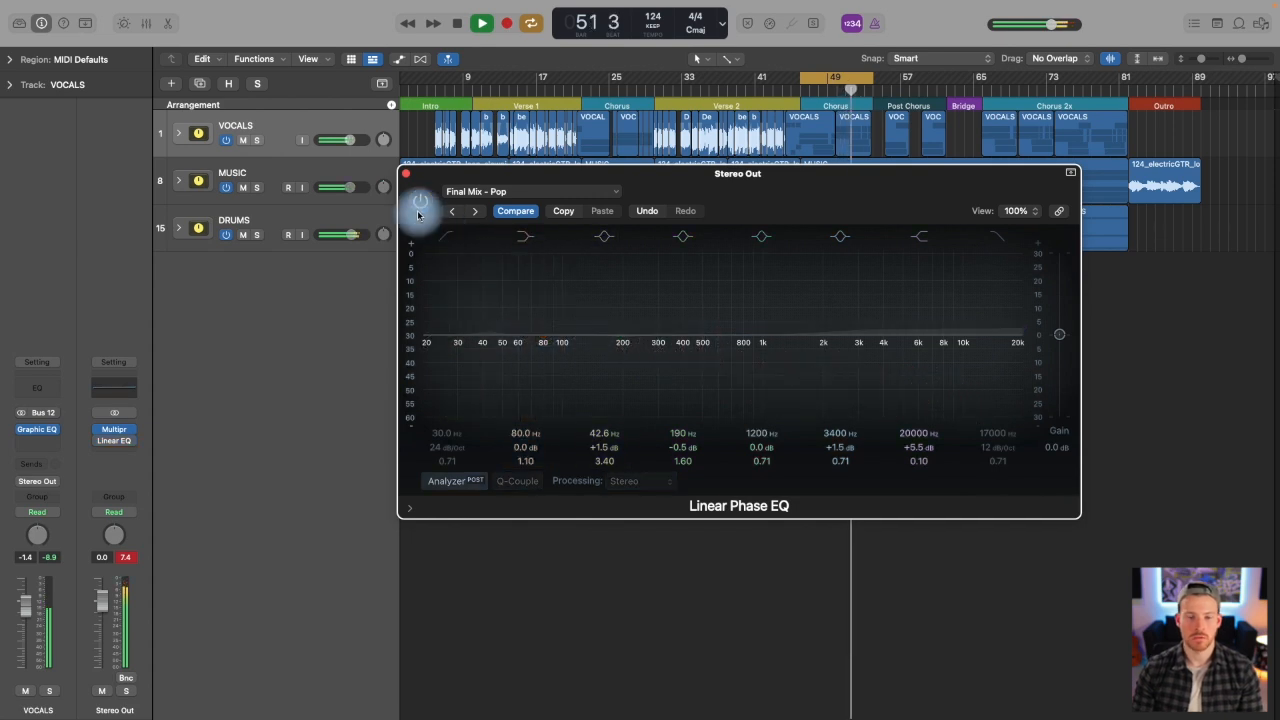
click(419, 212)
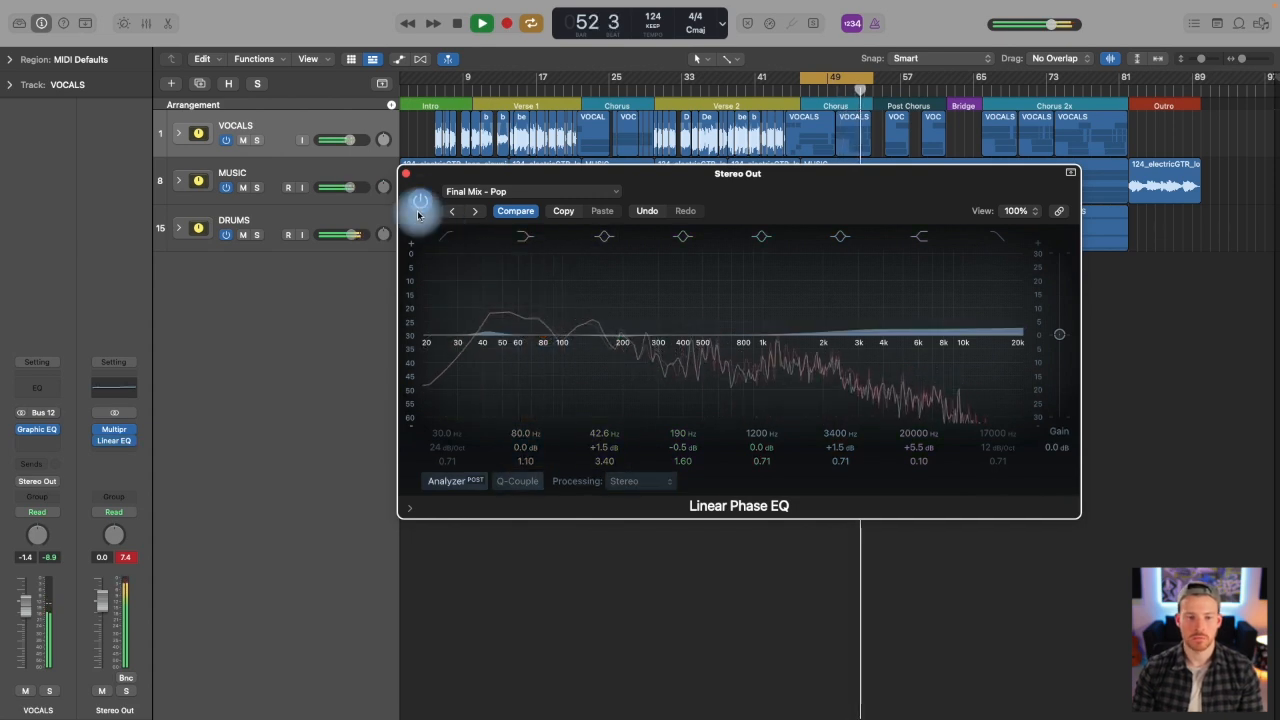
click(406, 174)
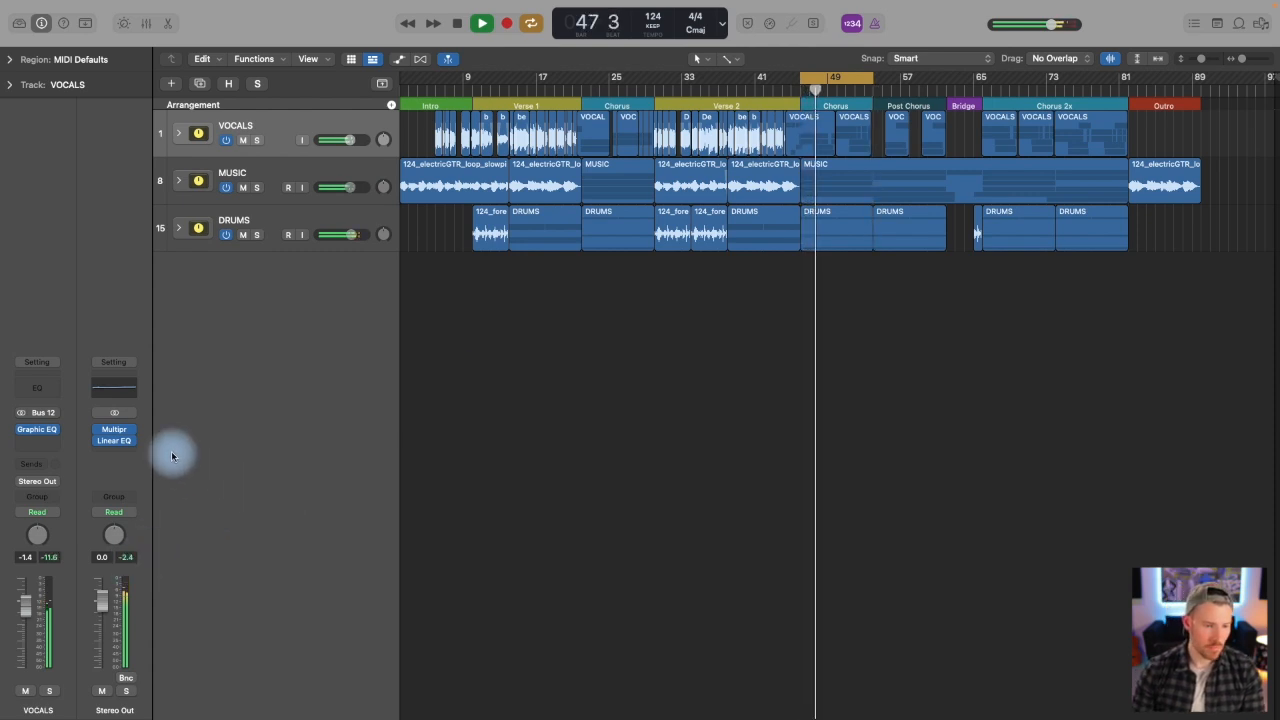
- Bypass the vintage EQs on the DRUMS, MUSIC and VOCALS stacks and both Stereo Out plug-ins, and play the chorus unprocessed
mouse_move(114, 437)
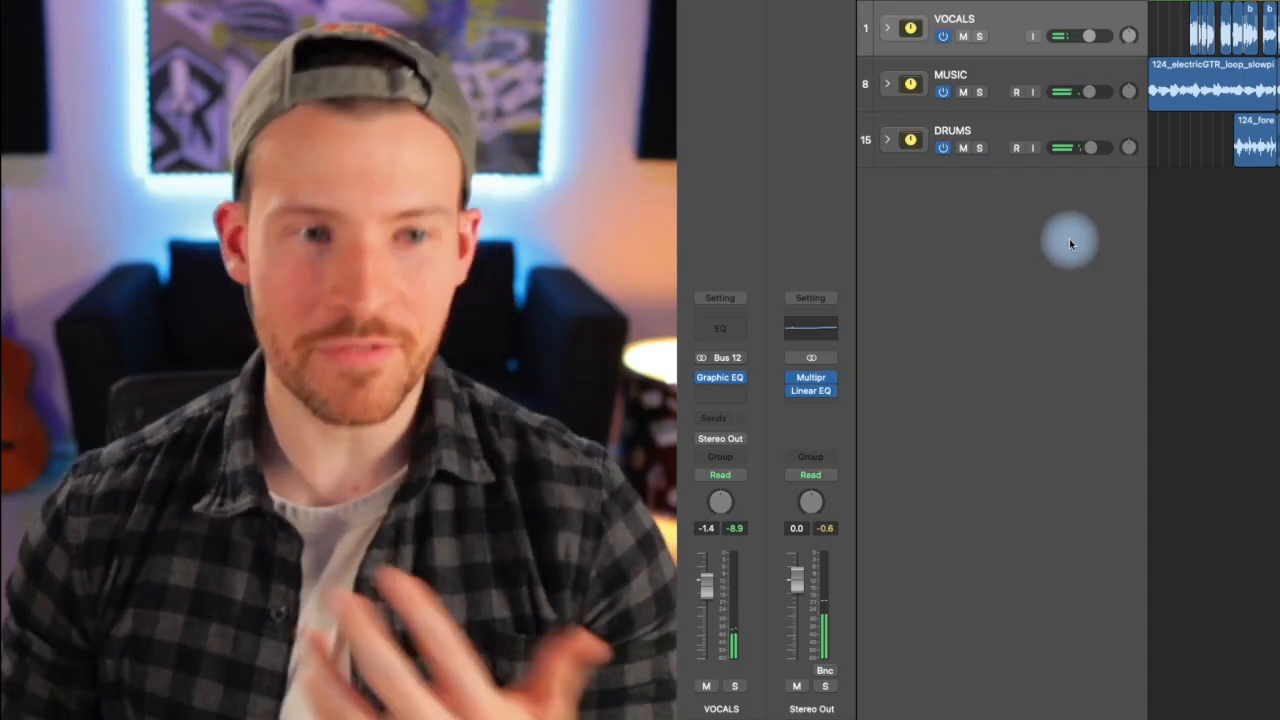
click(990, 135)
click(701, 376)
click(979, 84)
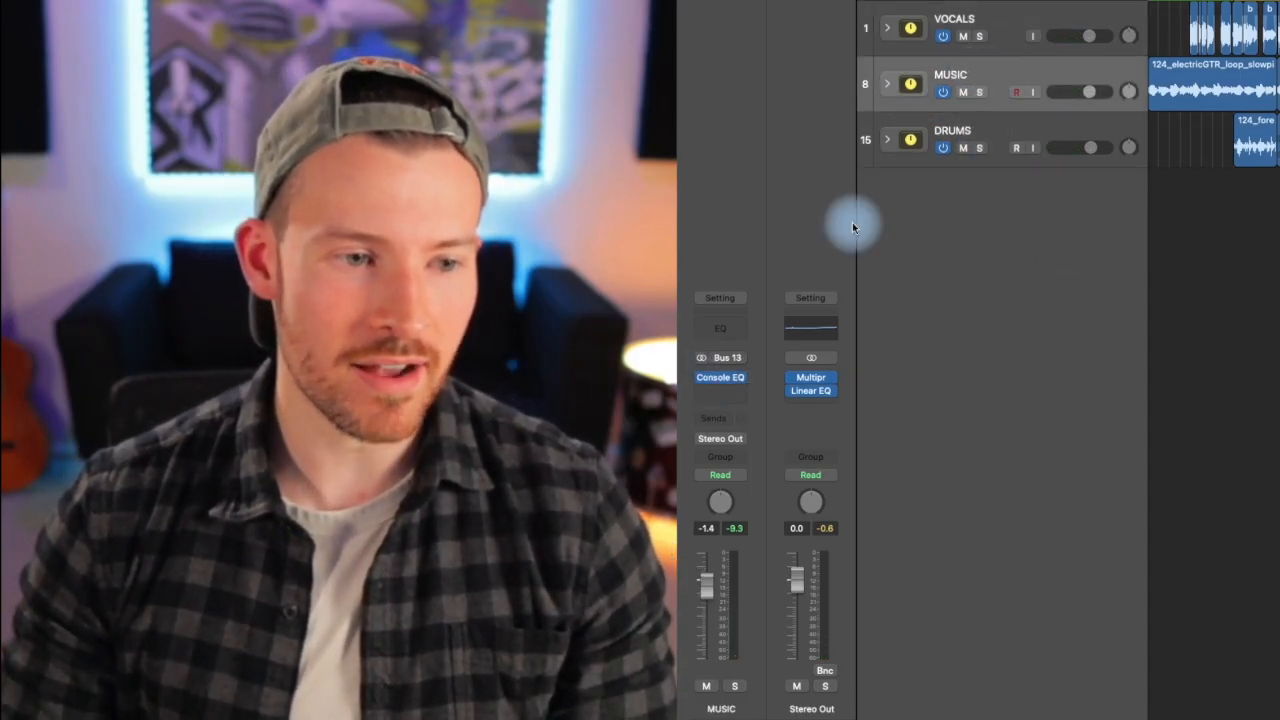
click(1004, 16)
click(702, 377)
click(791, 380)
key(space)
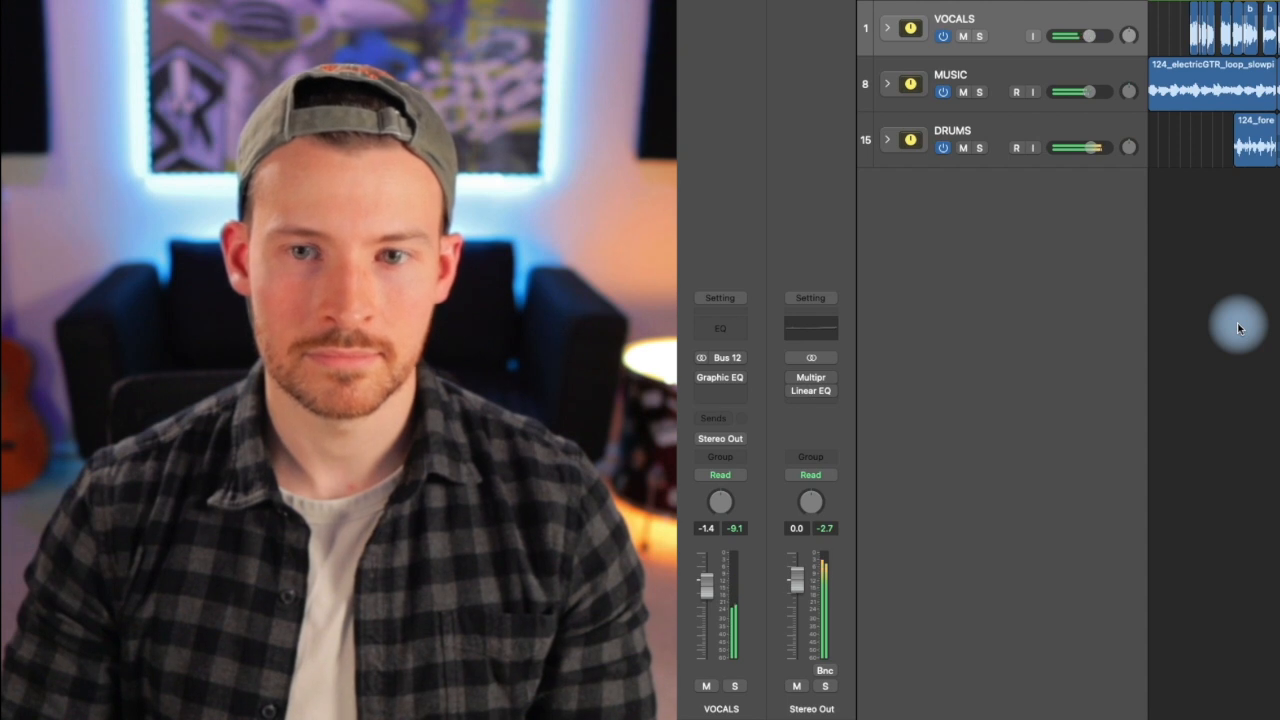
- Re-enable the vintage EQs on the DRUMS, MUSIC and VOCALS stacks and the Multipressor and Linear Phase EQ on Stereo Out during playback
click(1000, 134)
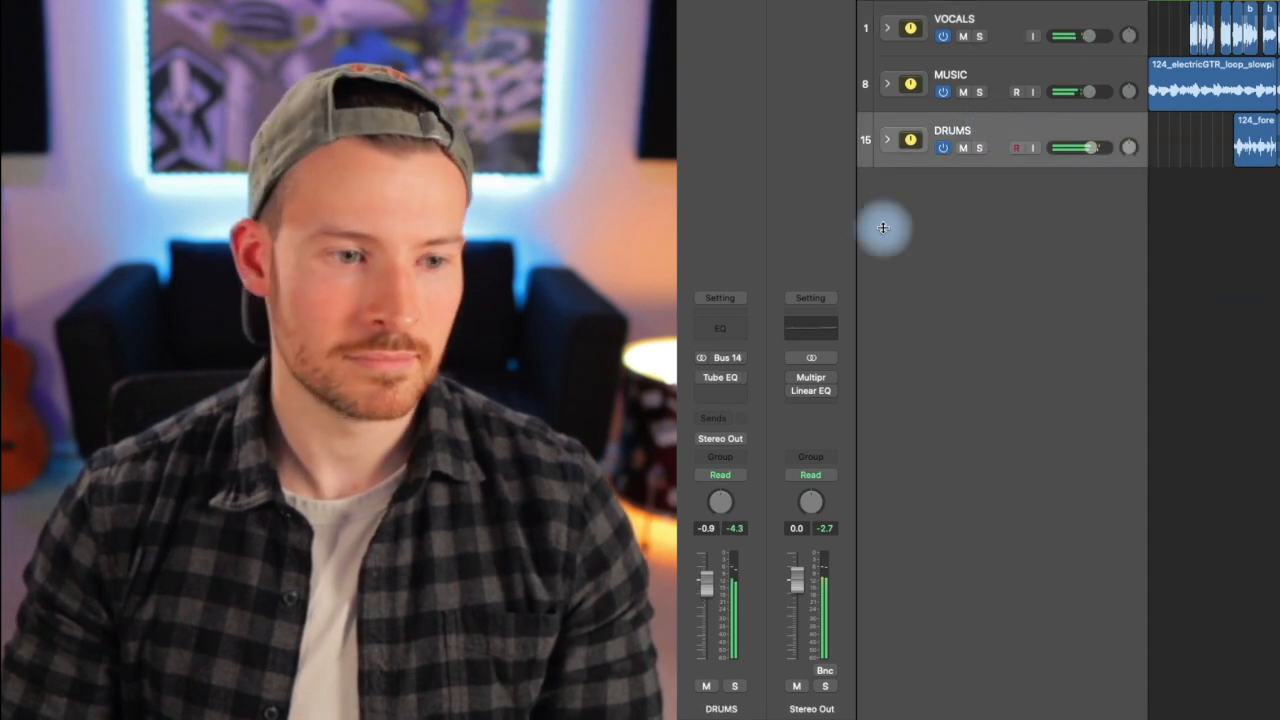
click(985, 71)
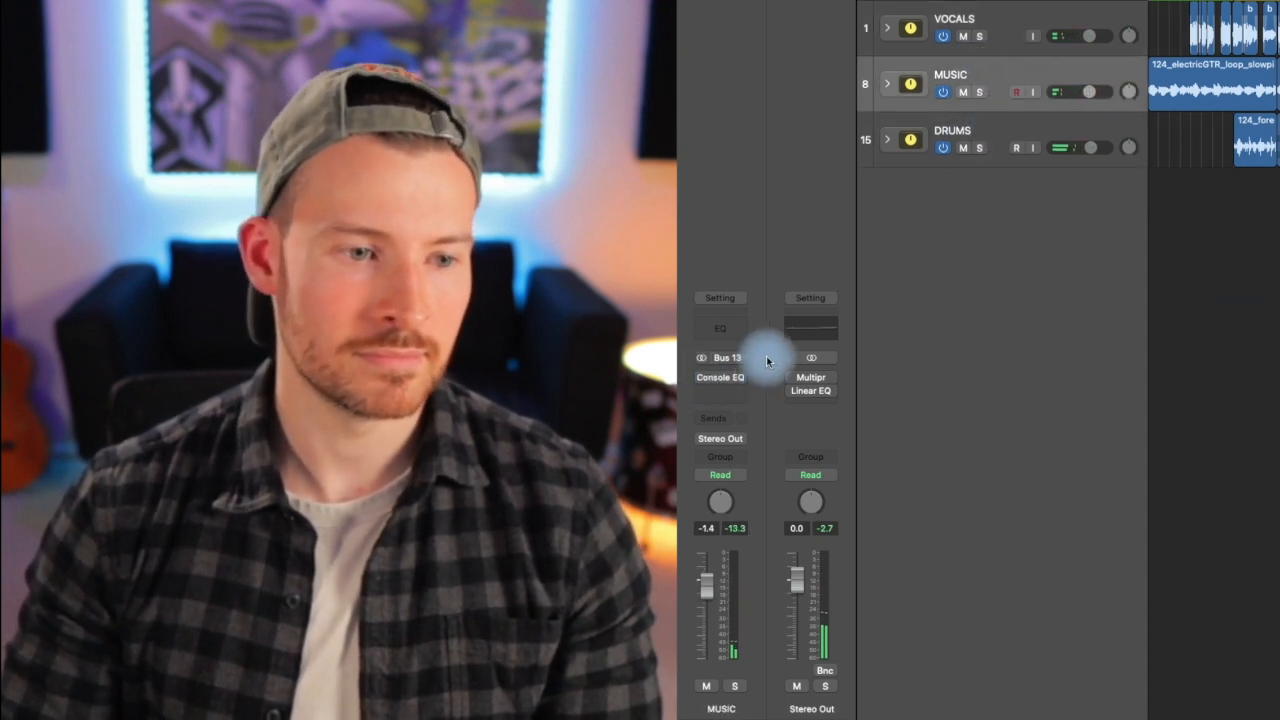
click(986, 48)
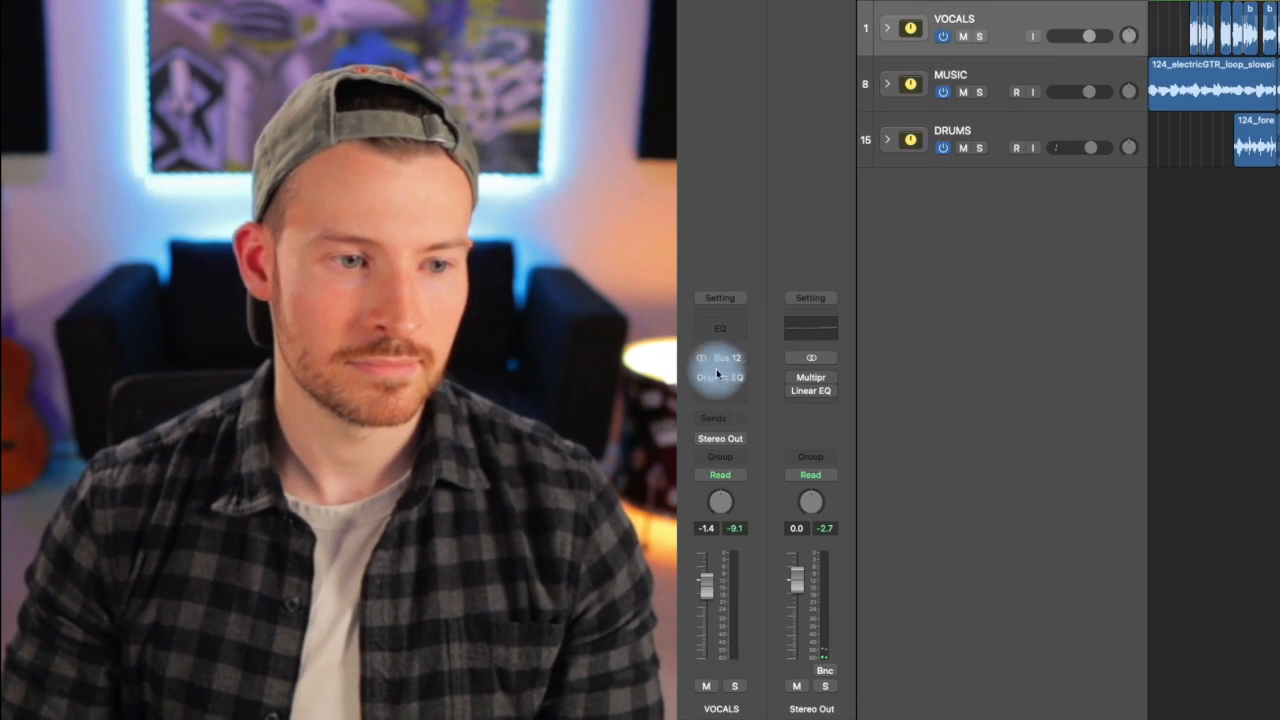
click(809, 373)
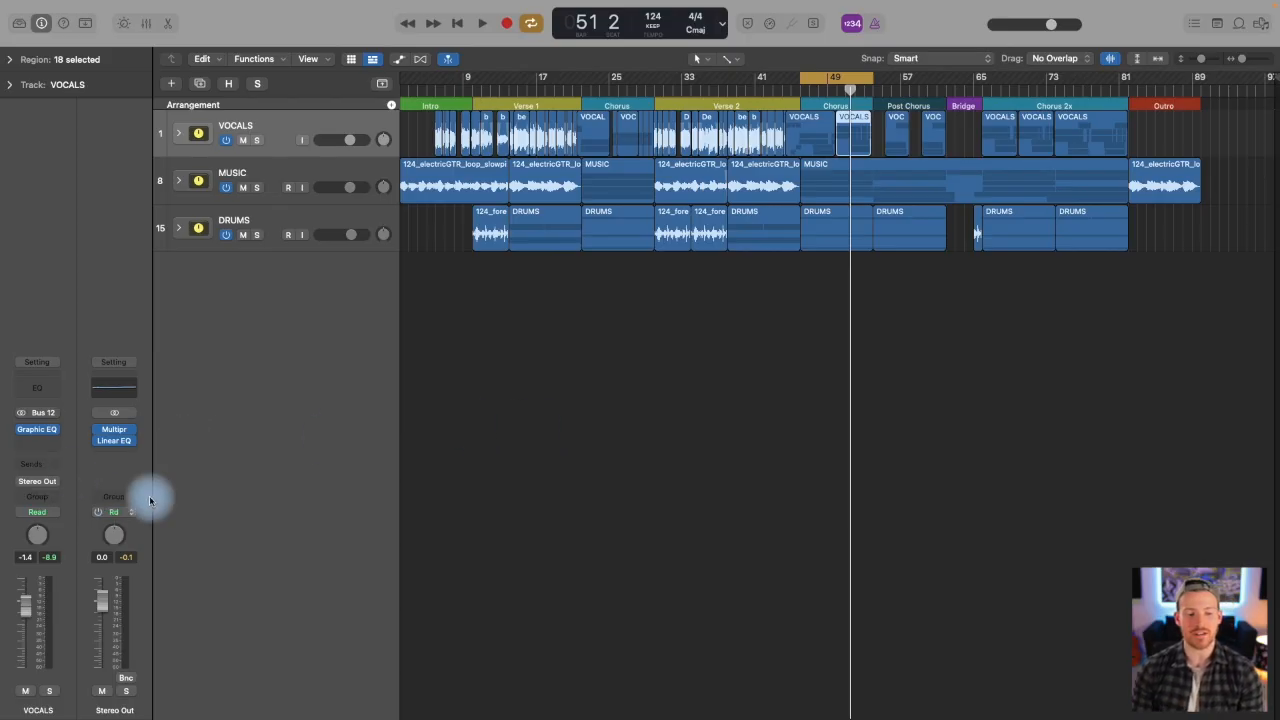
- Insert a stereo Adaptive Limiter after the Linear Phase EQ on Stereo Out and move its window below the tracks
click(119, 455)
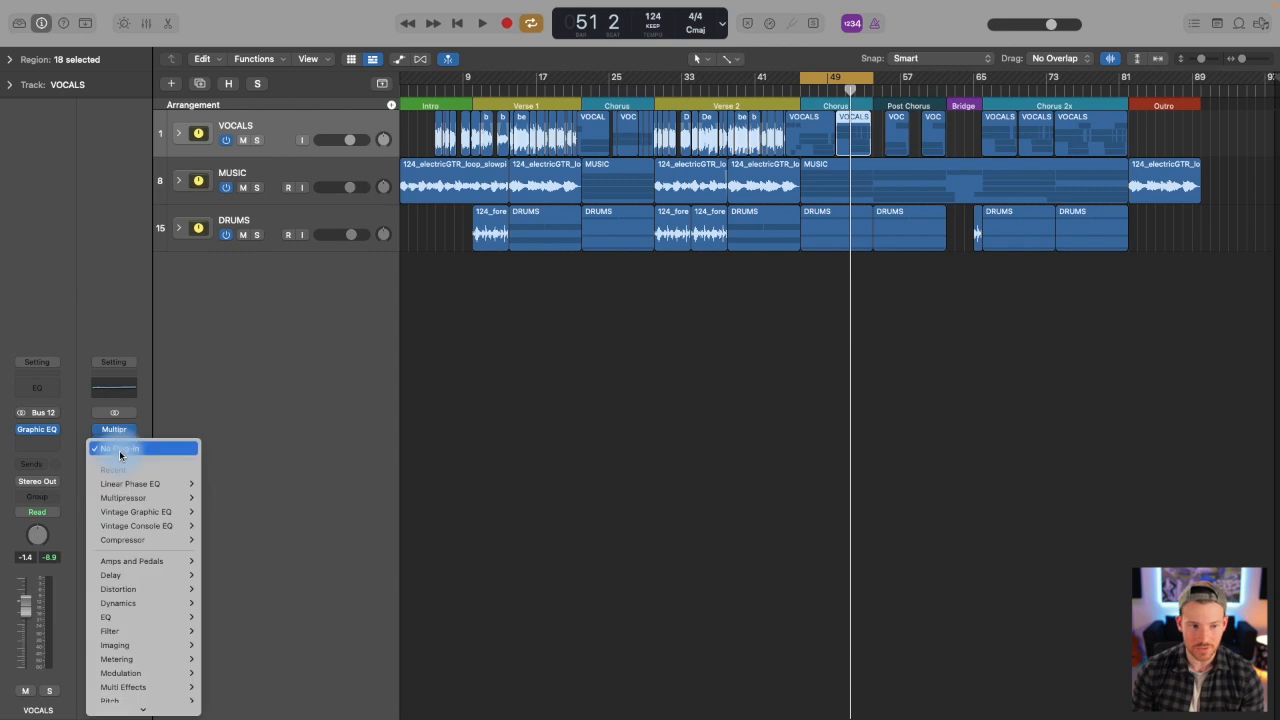
scroll(138, 669, down, 1)
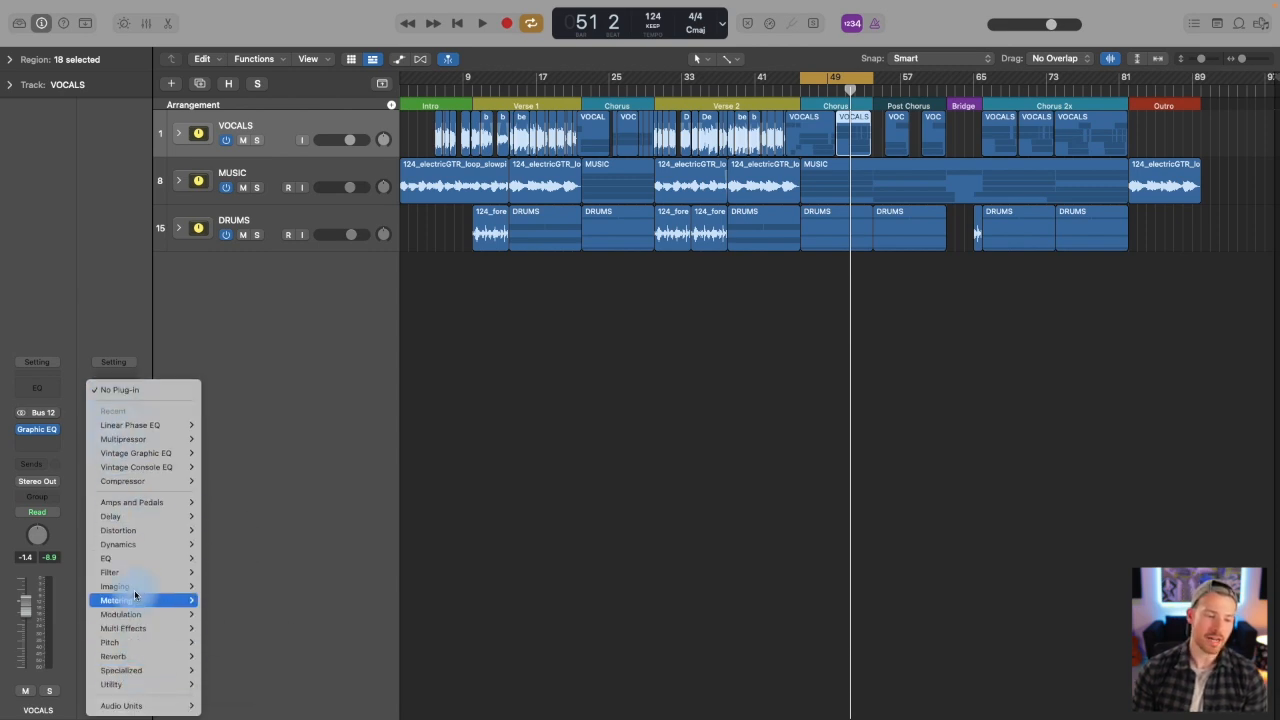
mouse_move(134, 593)
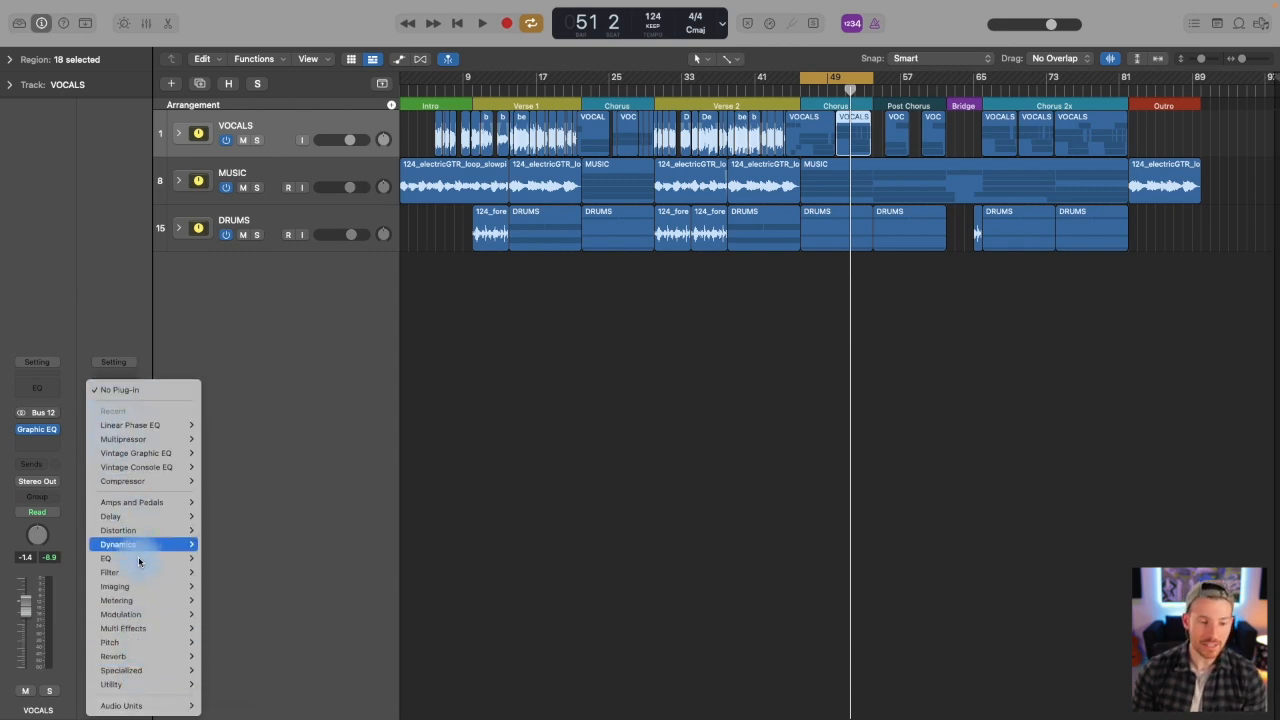
mouse_move(135, 544)
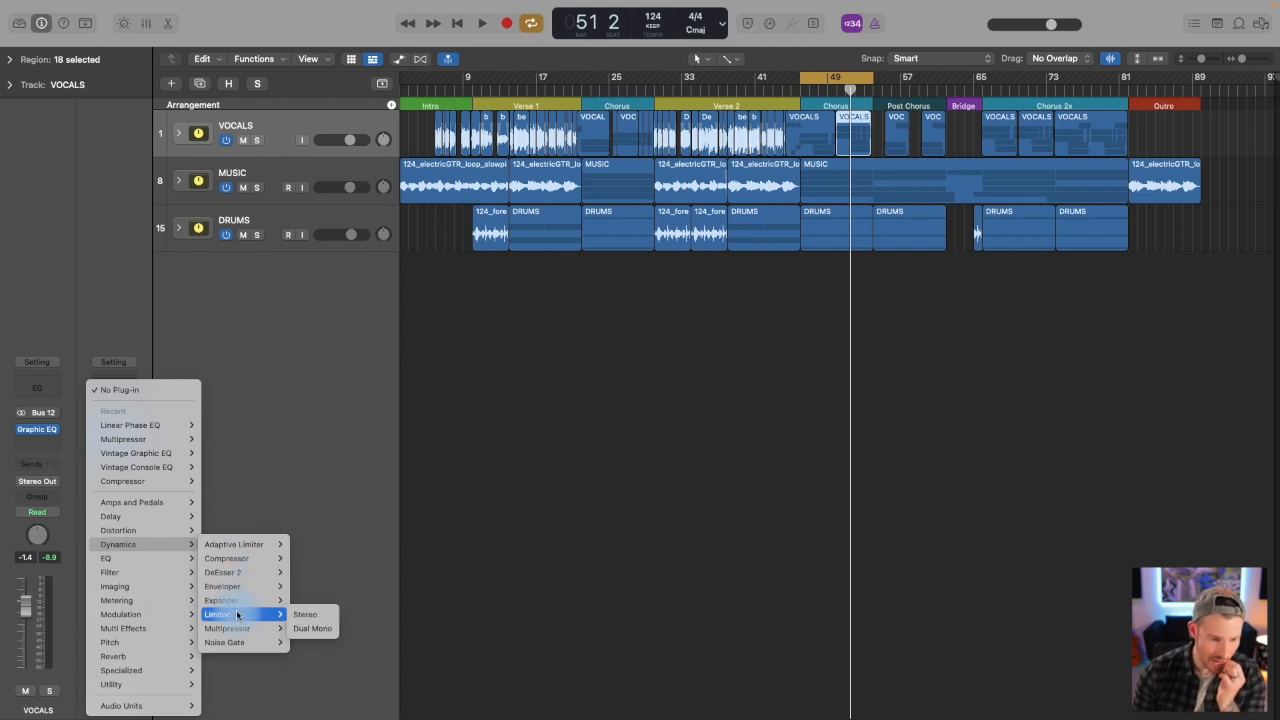
mouse_move(243, 544)
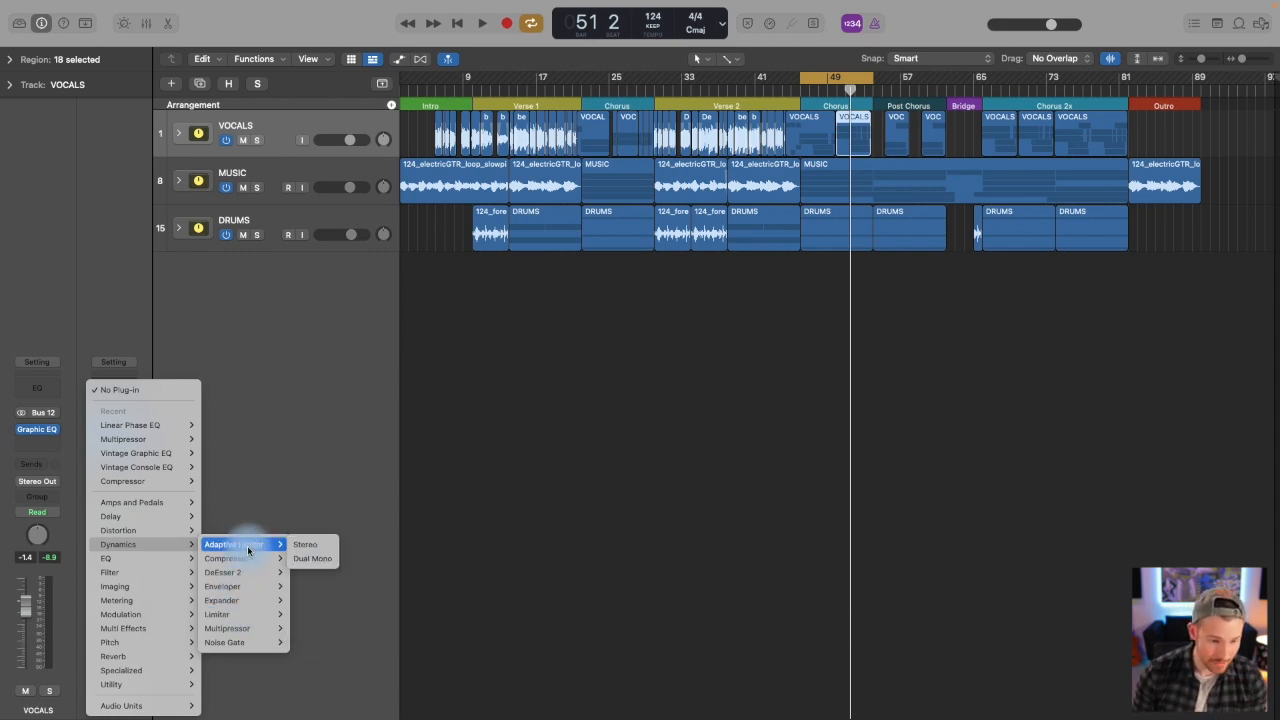
click(304, 546)
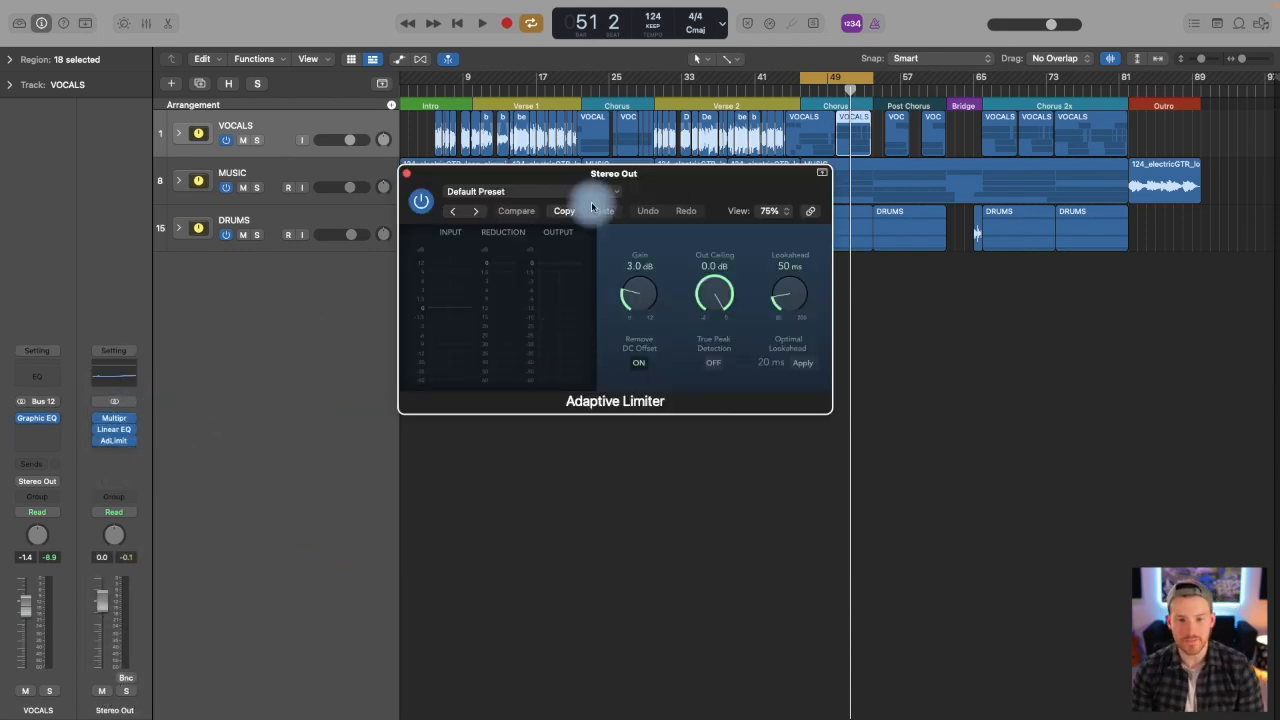
drag(677, 178, 660, 322)
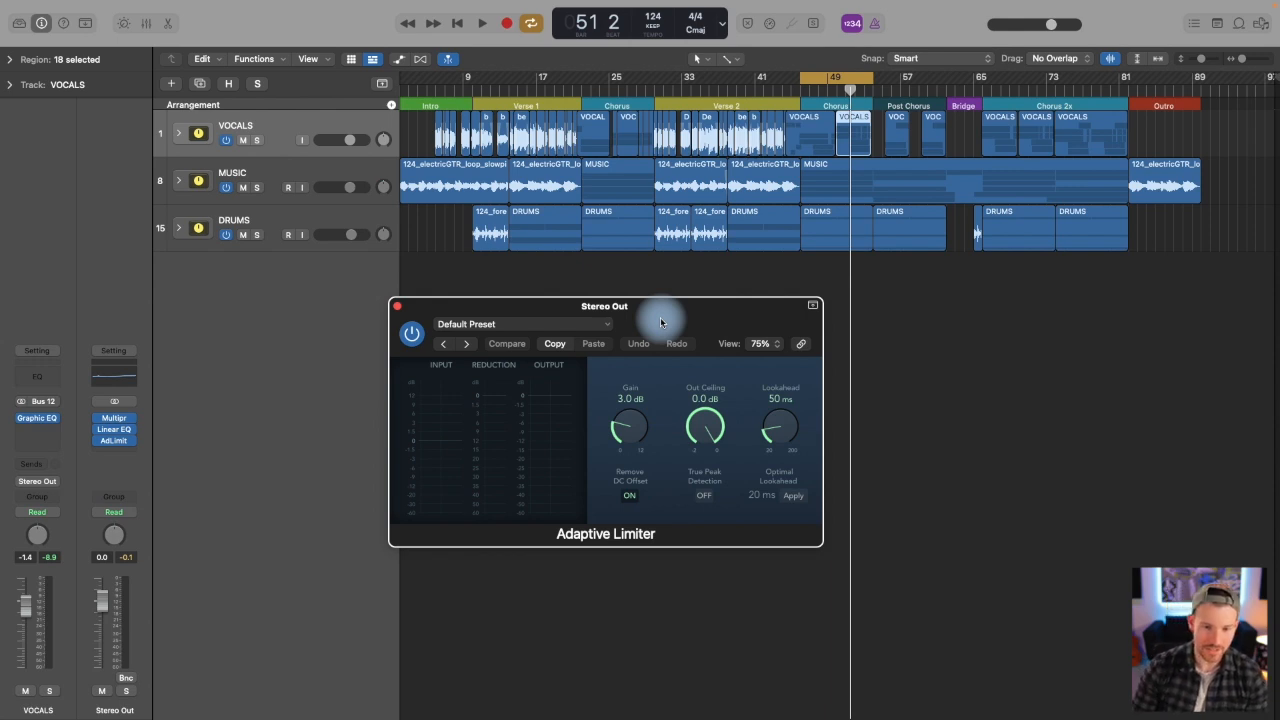
drag(666, 316, 467, 284)
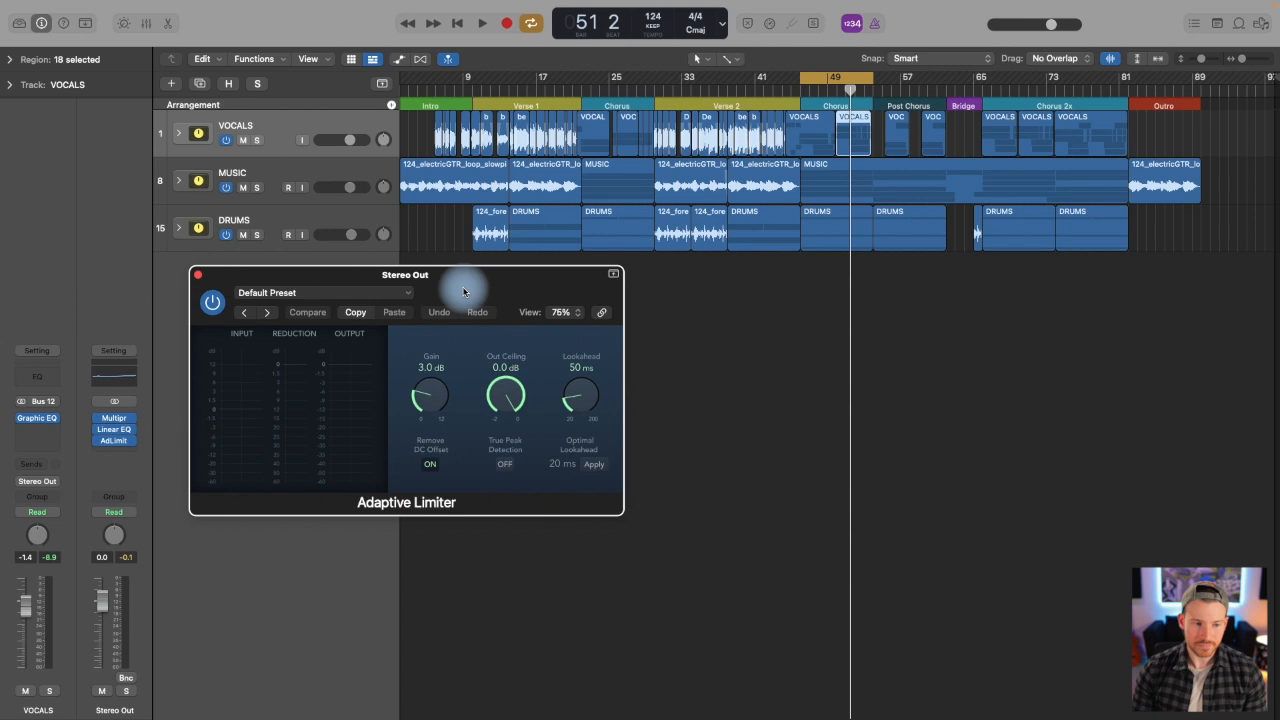
- Insert a Loudness Meter after the Adaptive Limiter on Stereo Out and arrange the two plug-in windows side by side
click(127, 455)
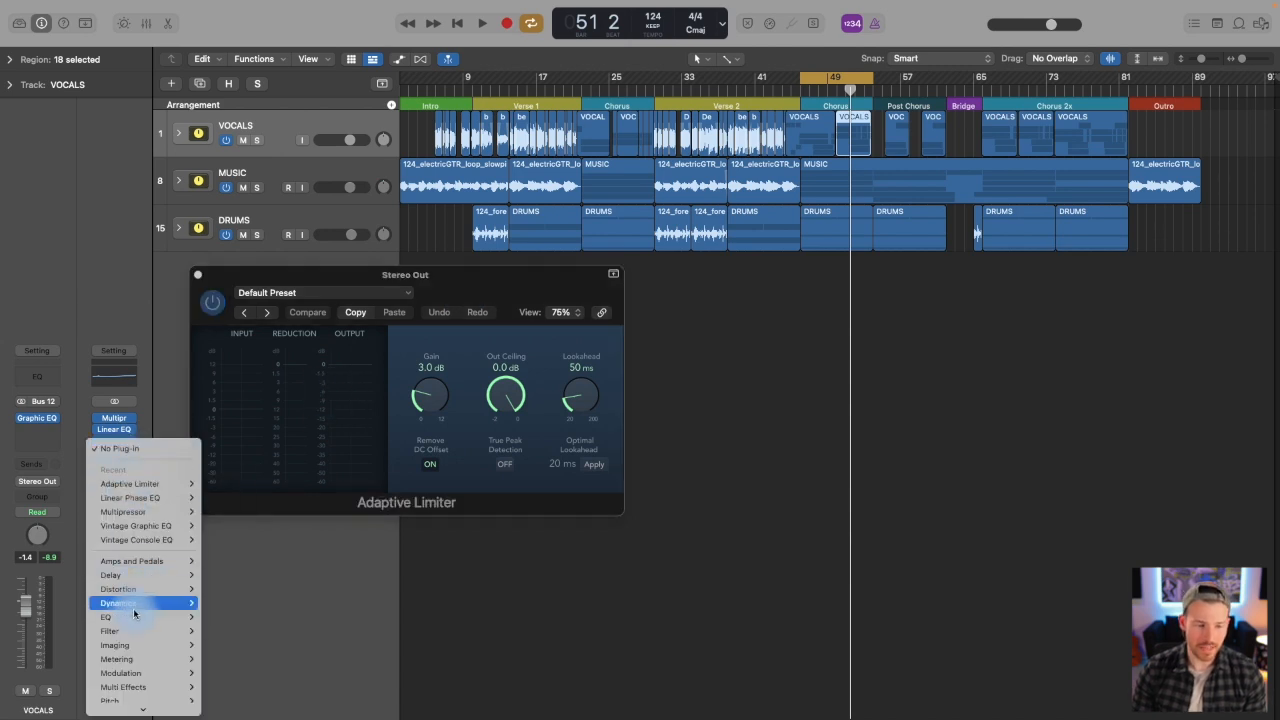
mouse_move(135, 649)
scroll(135, 645, down, 2)
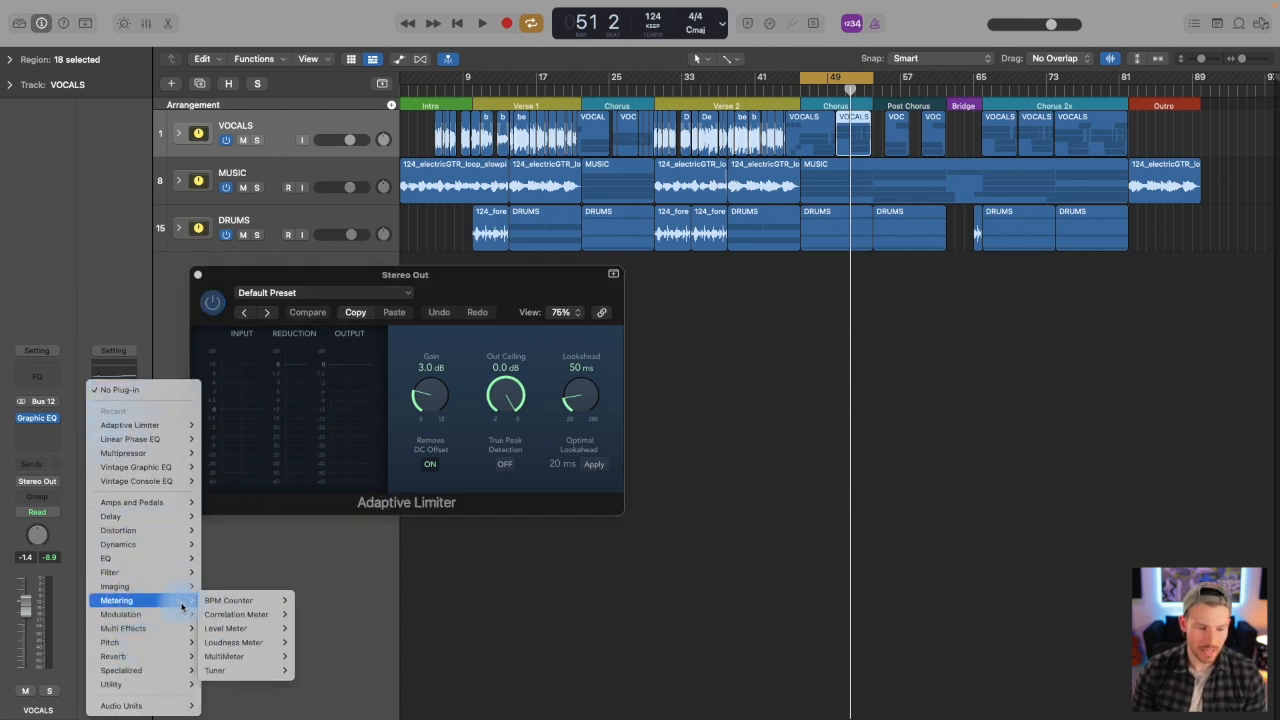
click(321, 642)
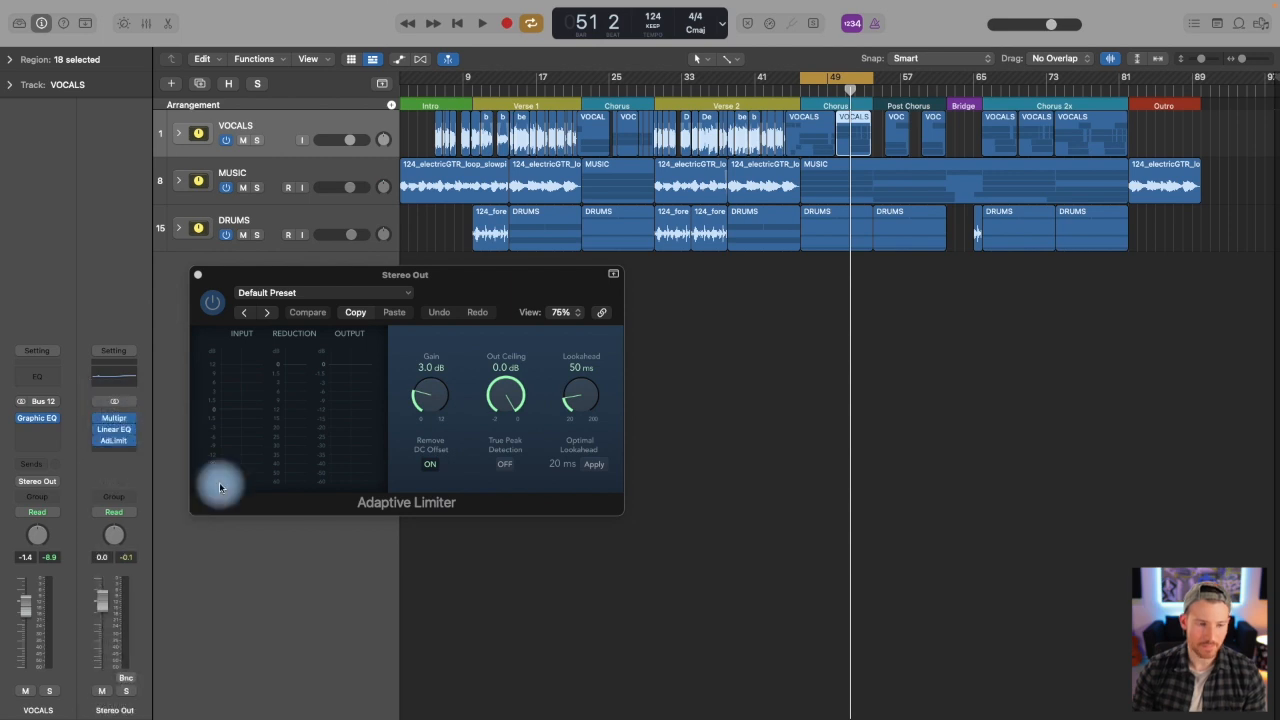
drag(440, 205, 688, 304)
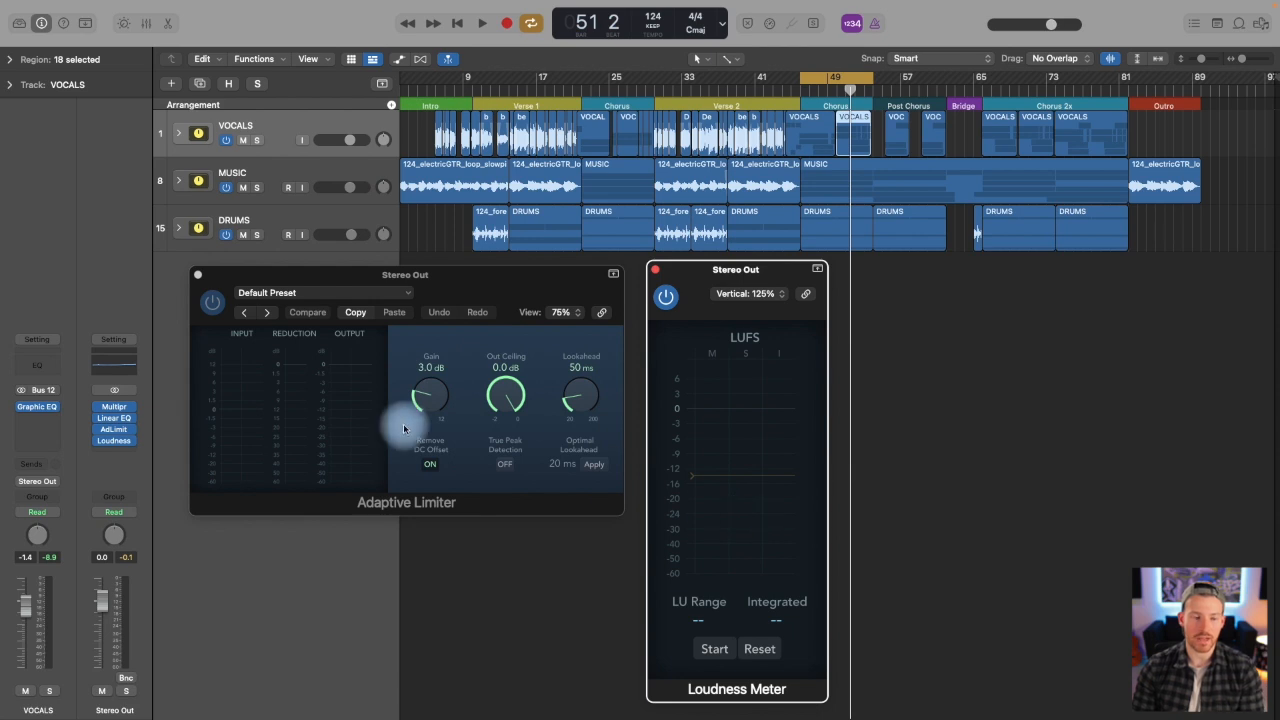
drag(470, 285, 455, 288)
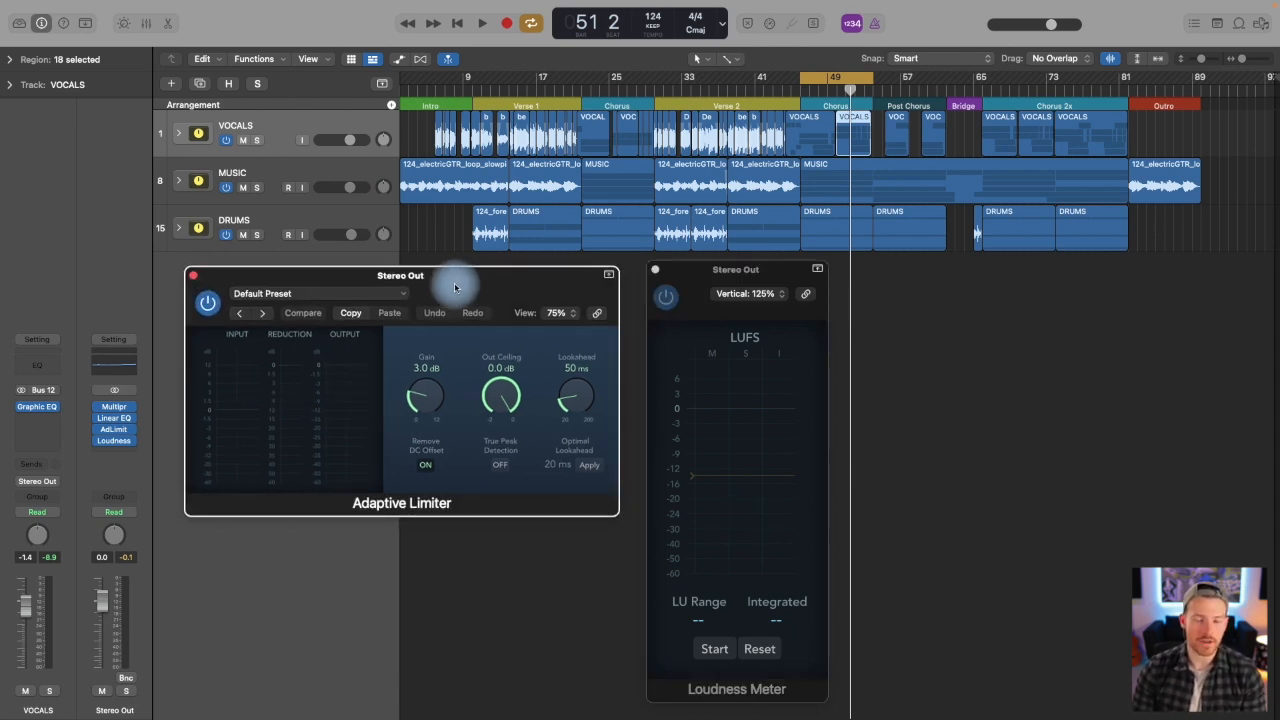
- While auditioning the chorus, lower the Adaptive Limiter's gain to 0.0 dB, raise it to 1.1 dB, and set Out Ceiling -0.3 dB with True Peak Detection on
key(space)
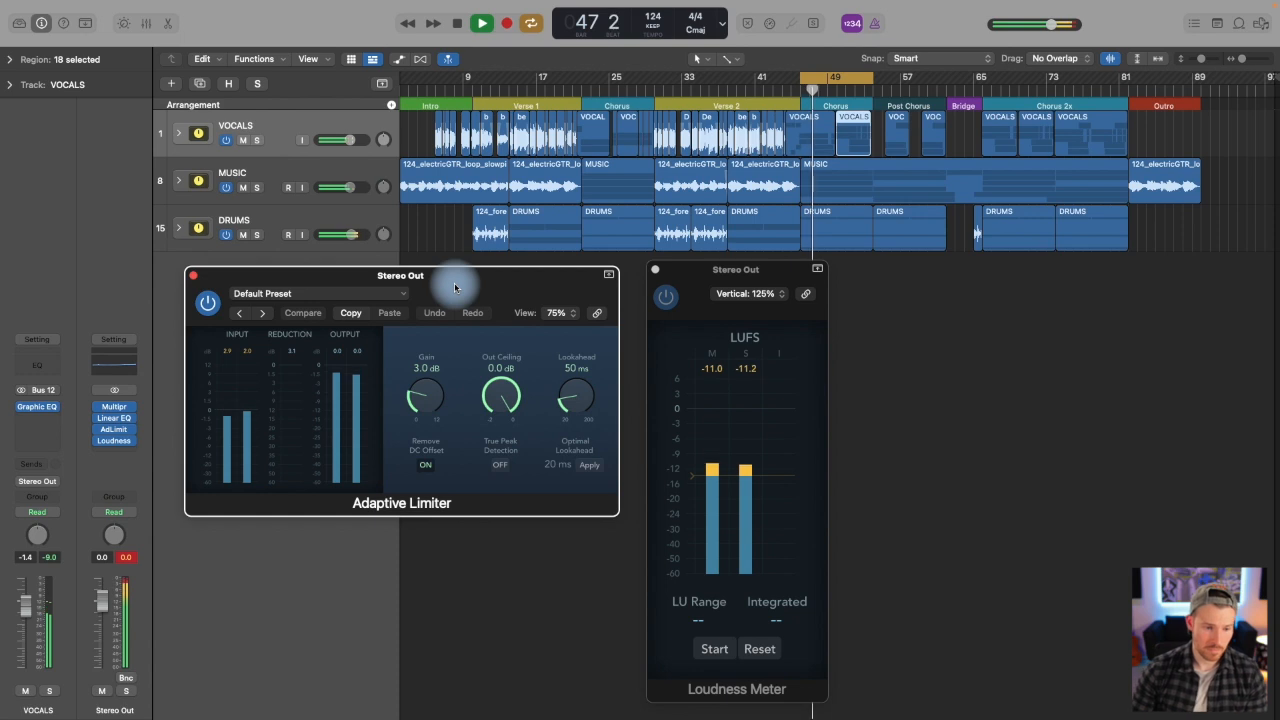
drag(443, 396, 334, 442)
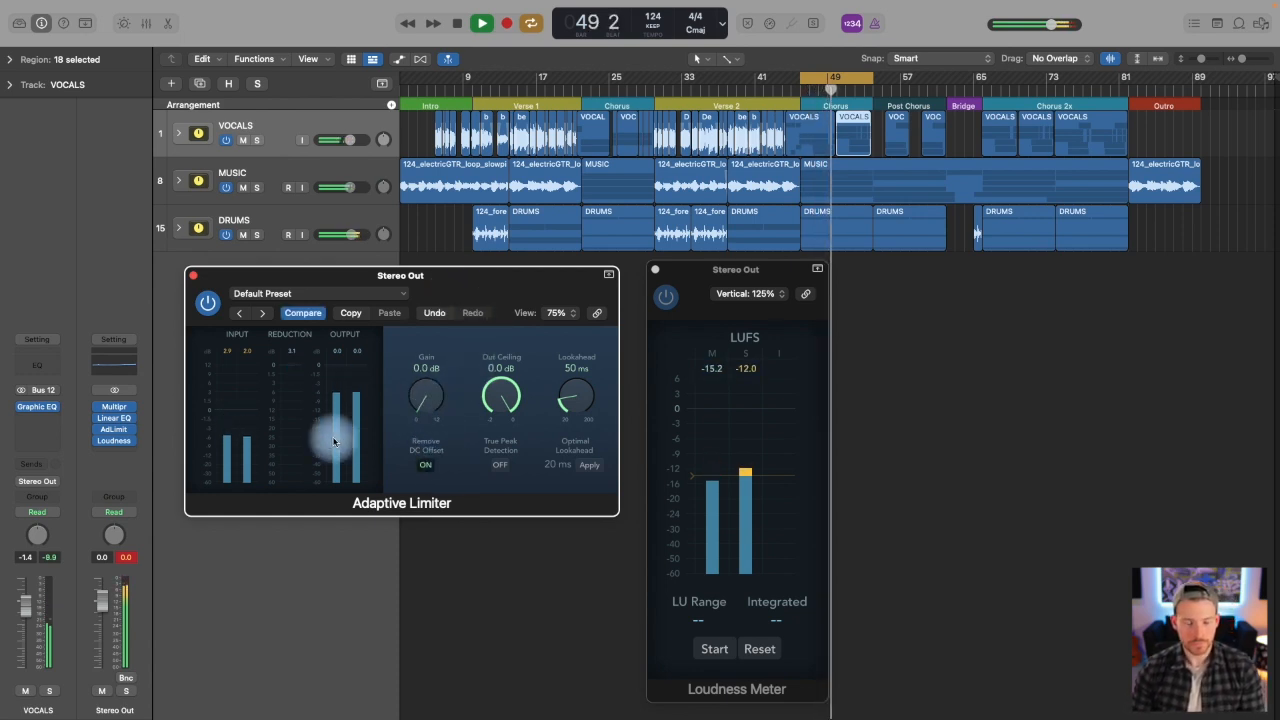
key(space)
key(space)
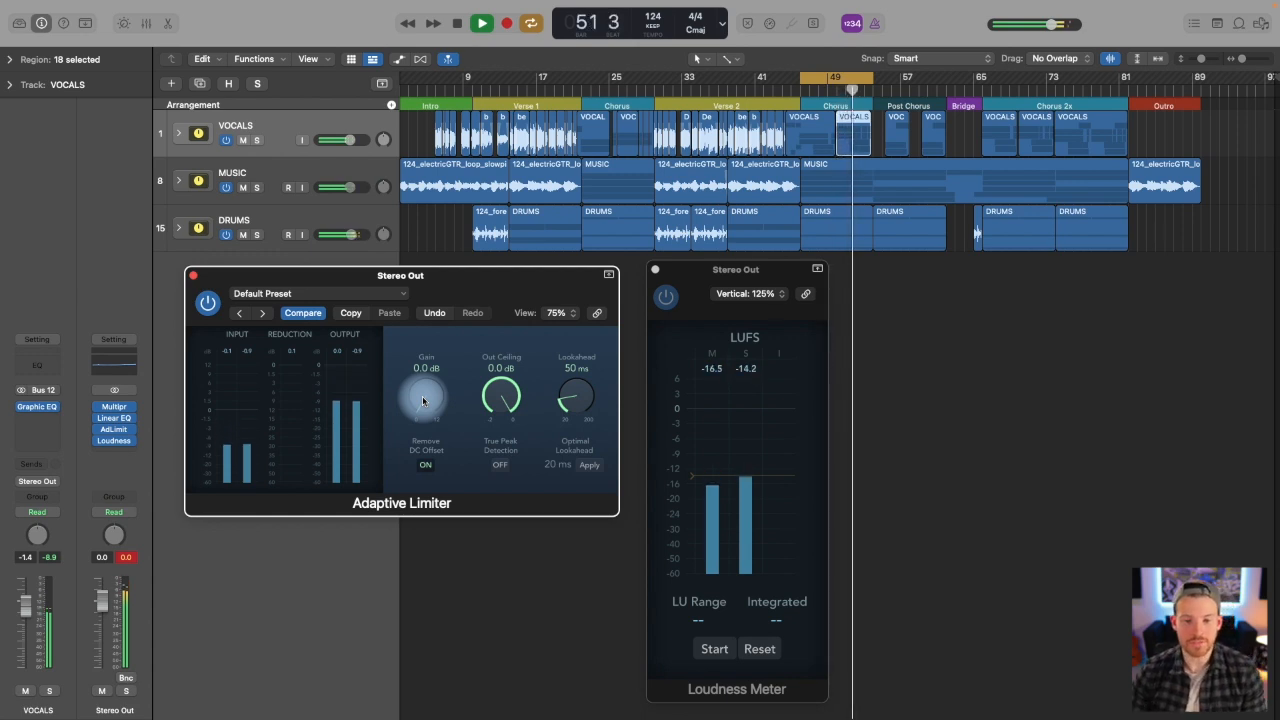
key(space)
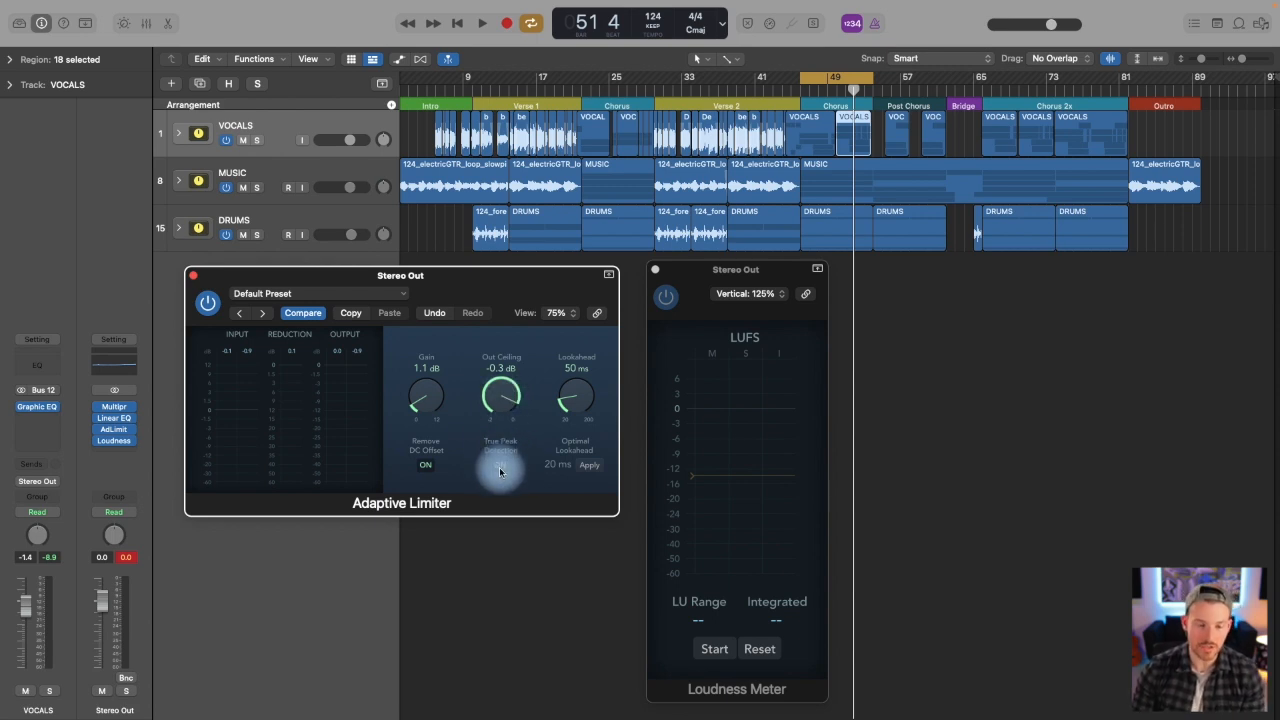
key(space)
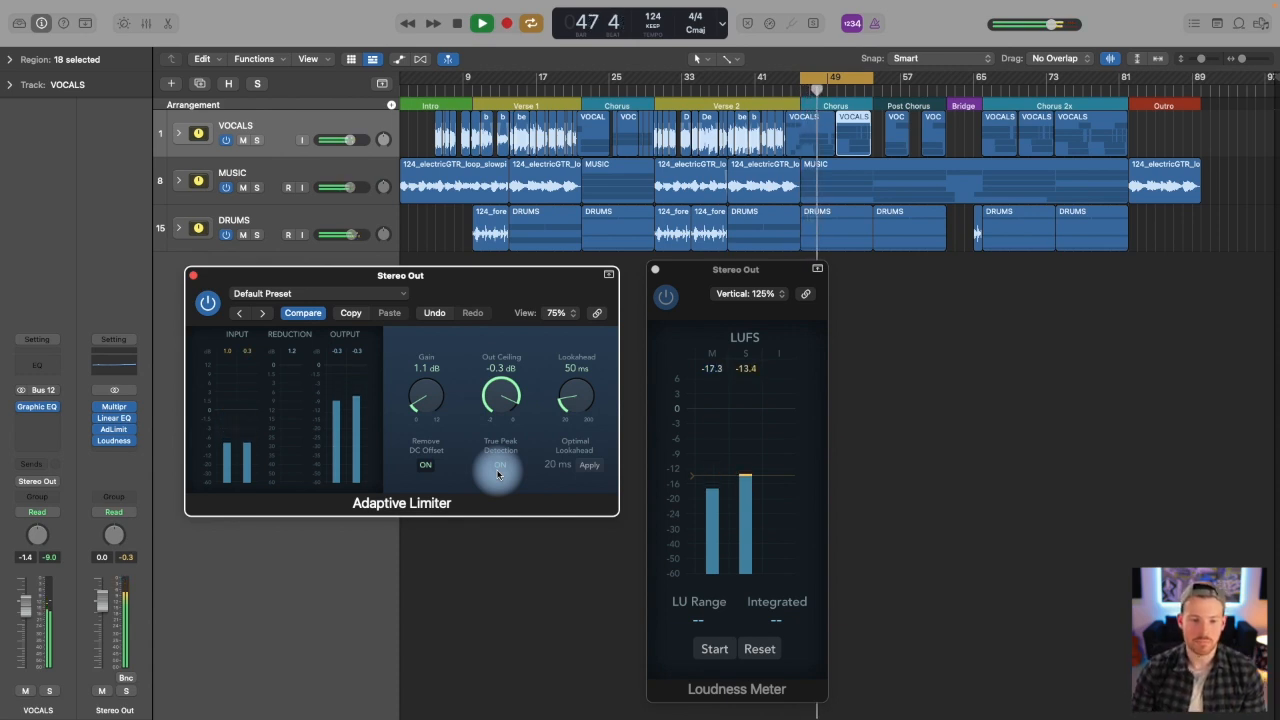
- Raise the Adaptive Limiter's gain to 2.9 dB during chorus playback, and stop playback
drag(440, 400, 443, 371)
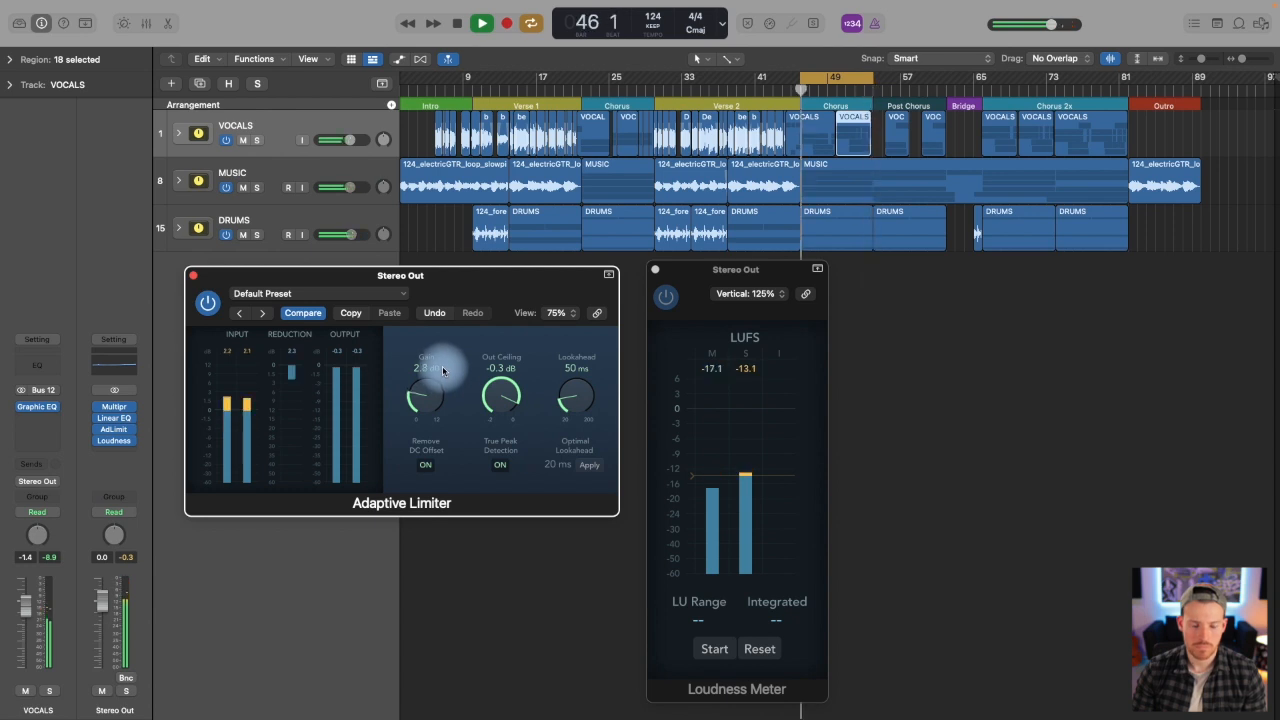
key(space)
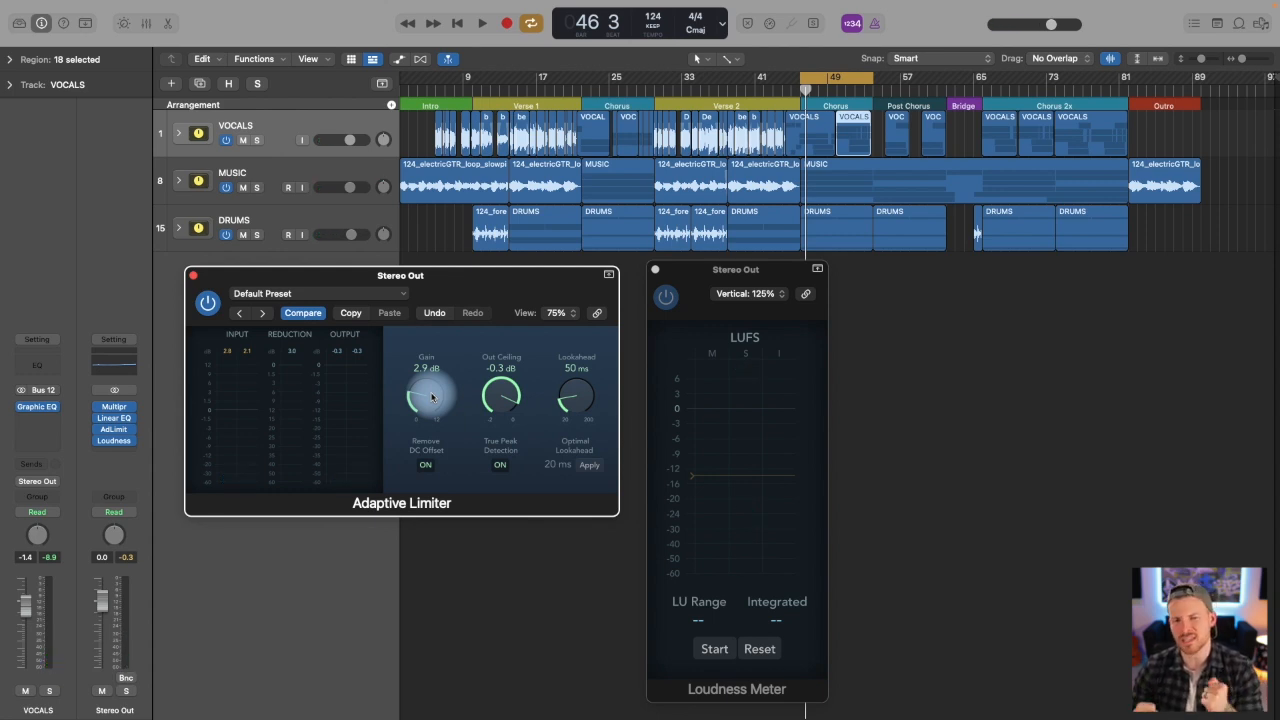
- Replay the chorus comparing the Adaptive Limiter against bypass, and raise its gain to 3.2 dB
key(space)
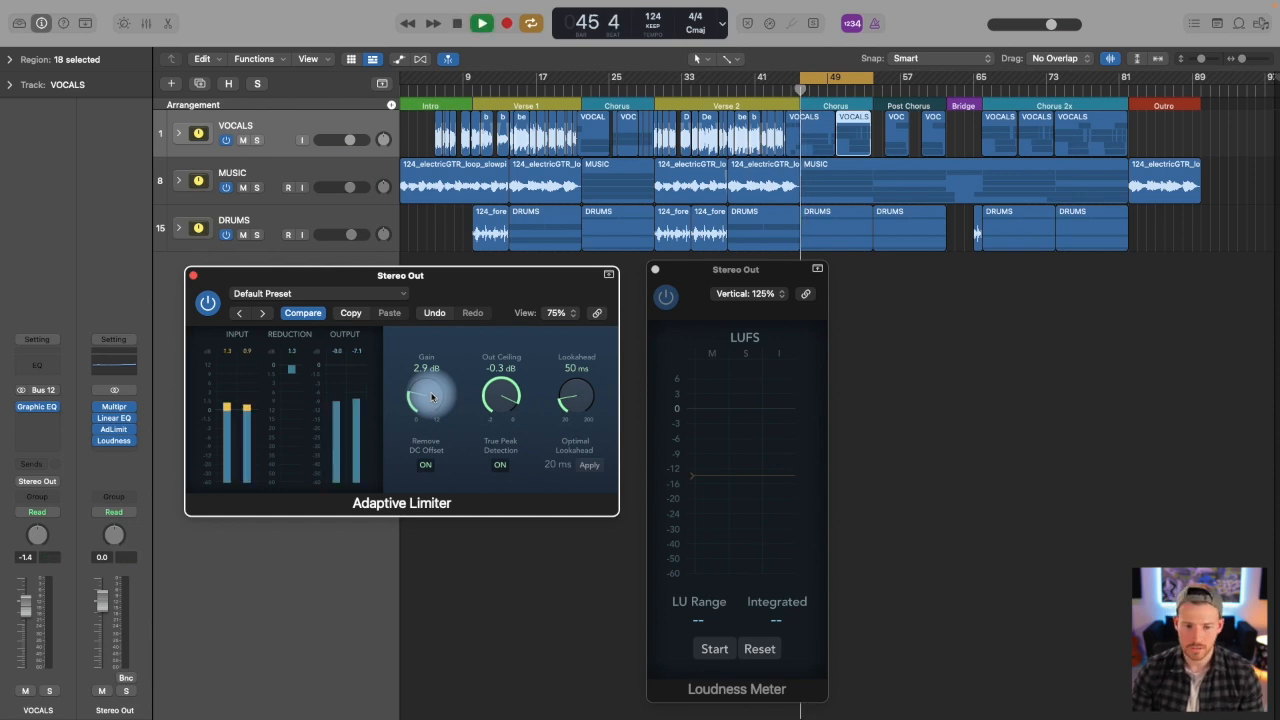
click(210, 306)
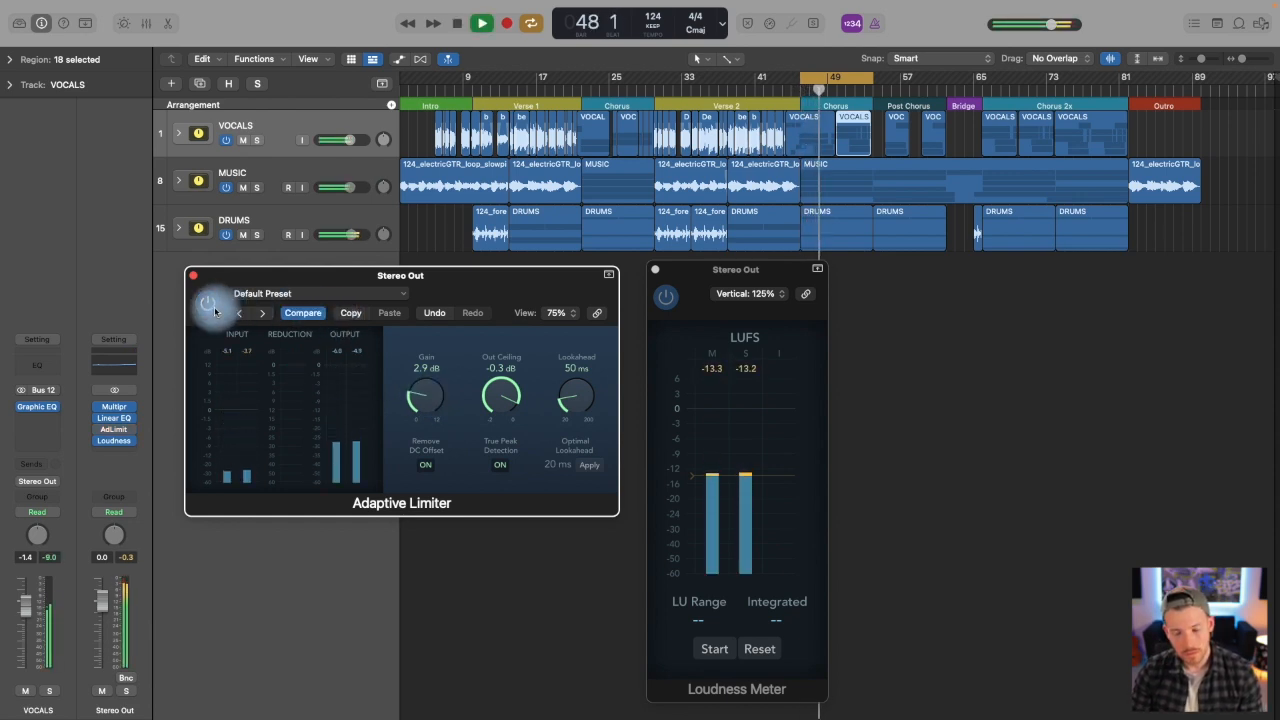
click(210, 305)
drag(418, 400, 418, 397)
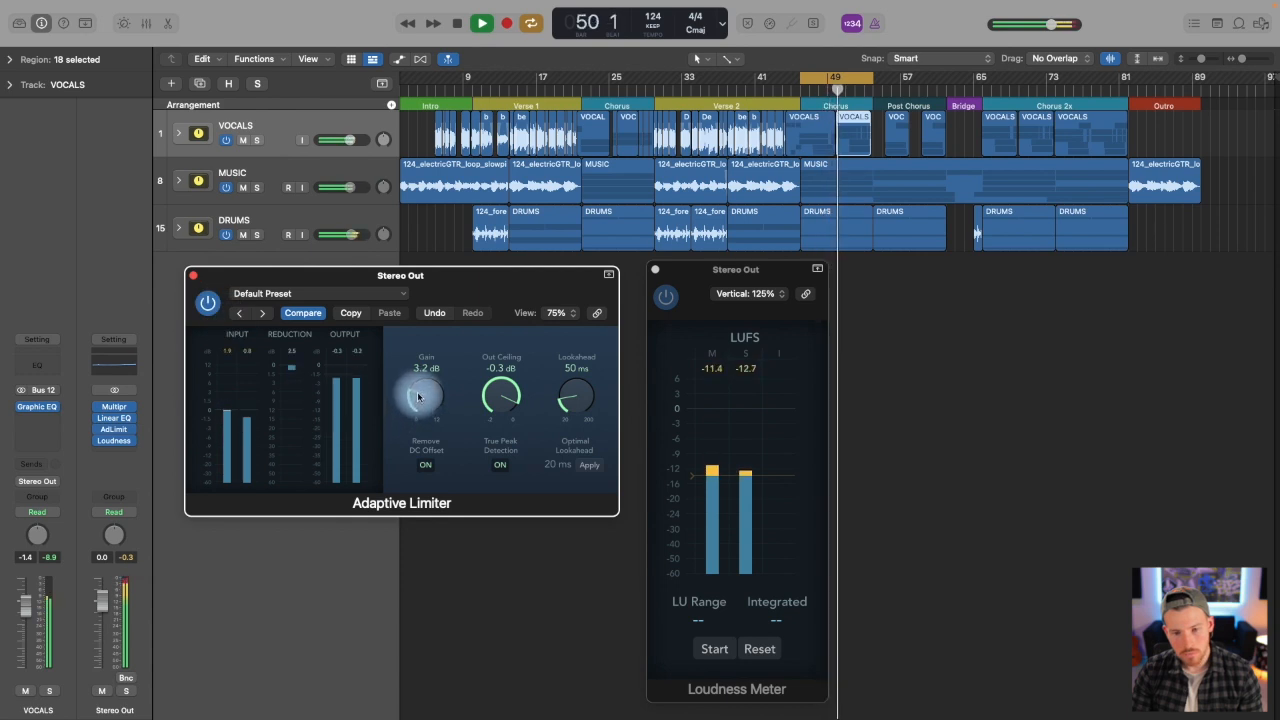
- Raise the Adaptive Limiter's gain to 3.8 dB during chorus playback, and close the limiter and Loudness Meter windows
drag(418, 398, 418, 388)
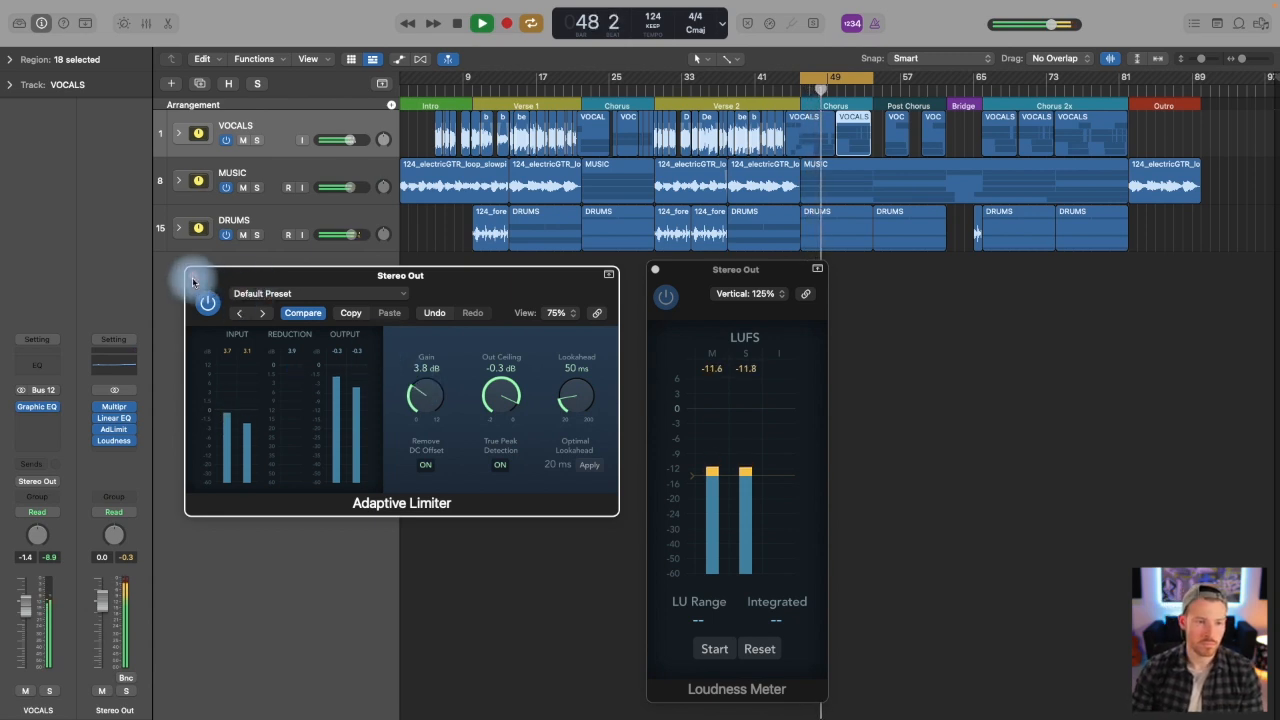
click(193, 282)
click(655, 270)
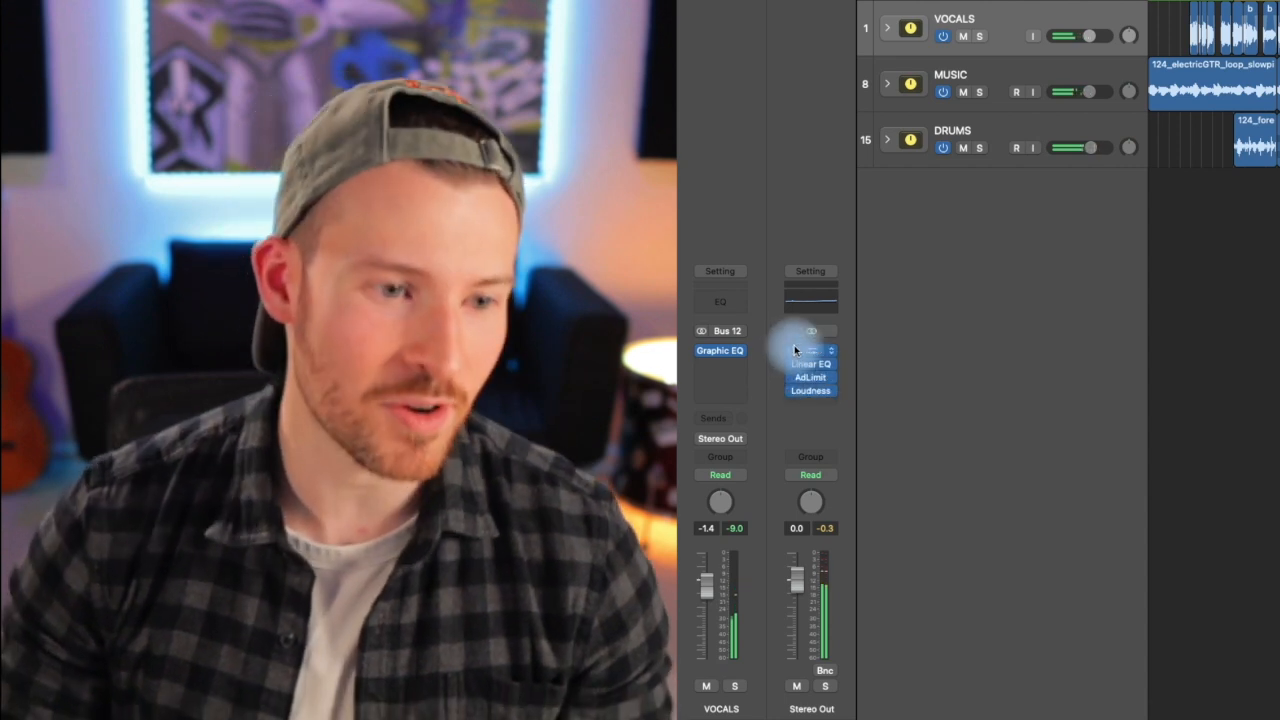
- Bypass all four Stereo Out plug-ins and the EQs on the VOCALS, MUSIC and DRUMS stacks, and play the unprocessed mix
click(795, 350)
click(794, 352)
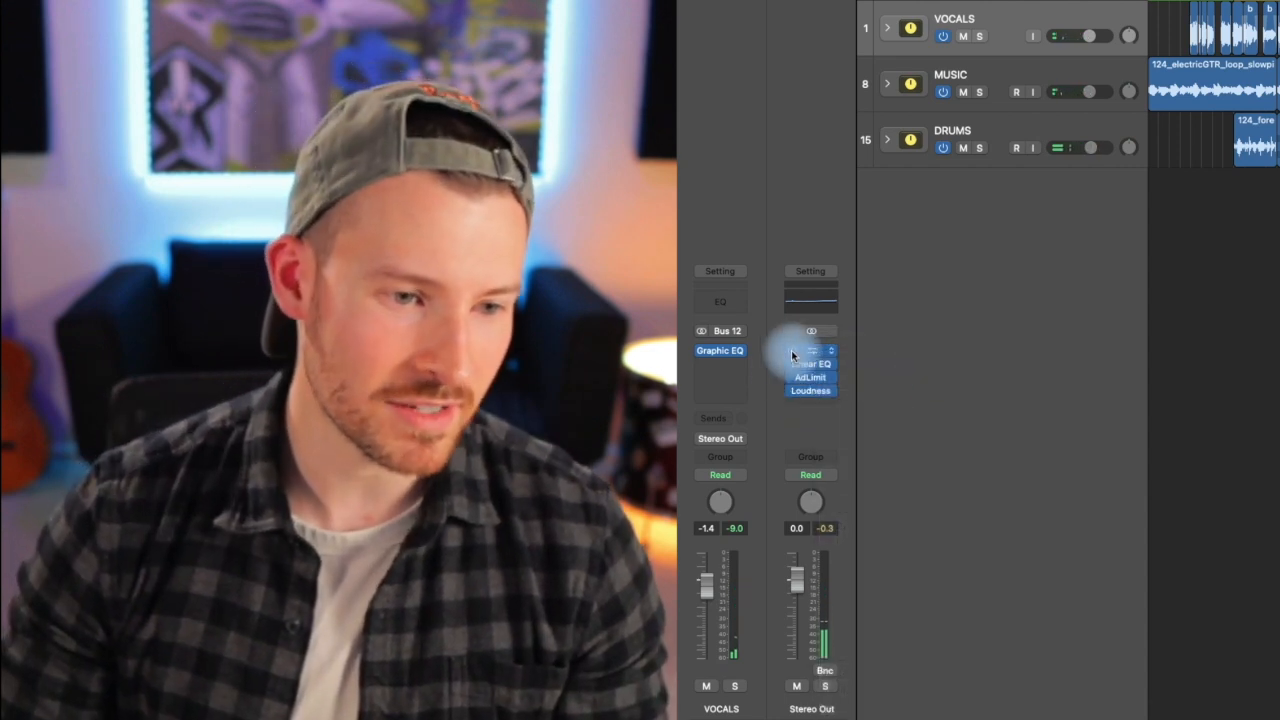
drag(791, 352, 792, 393)
click(698, 353)
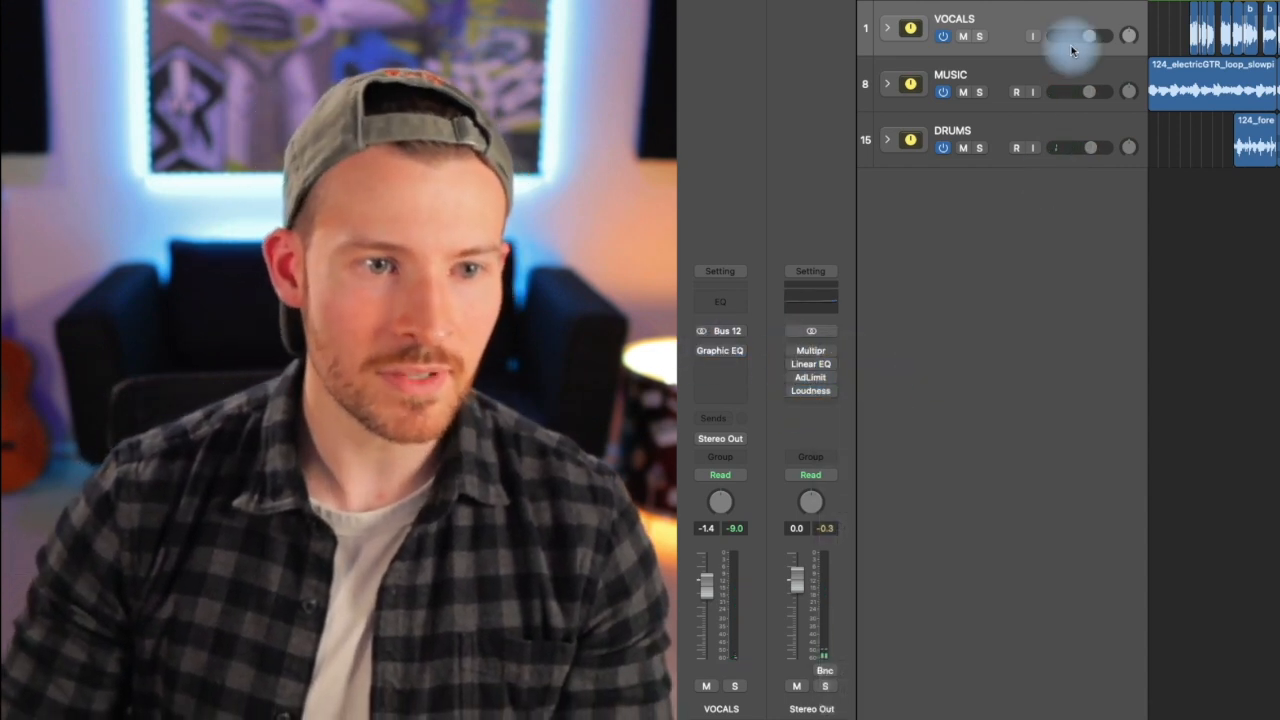
click(995, 66)
click(971, 133)
click(712, 355)
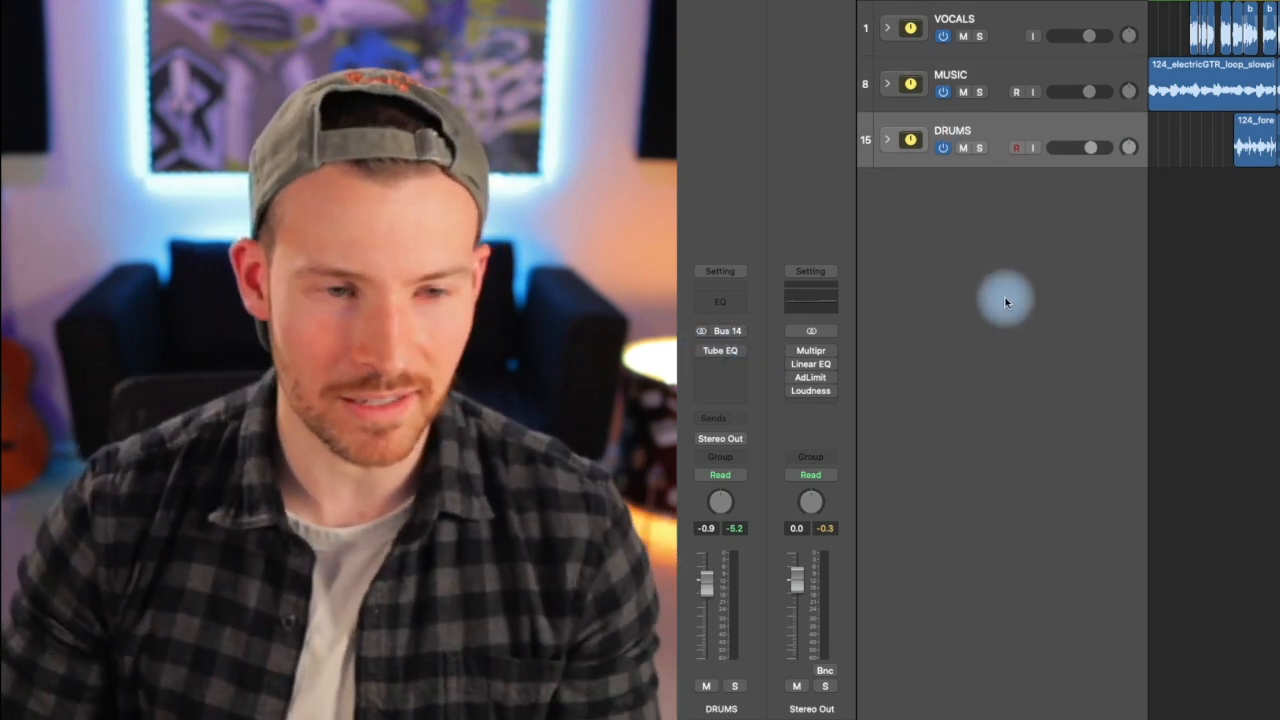
key(space)
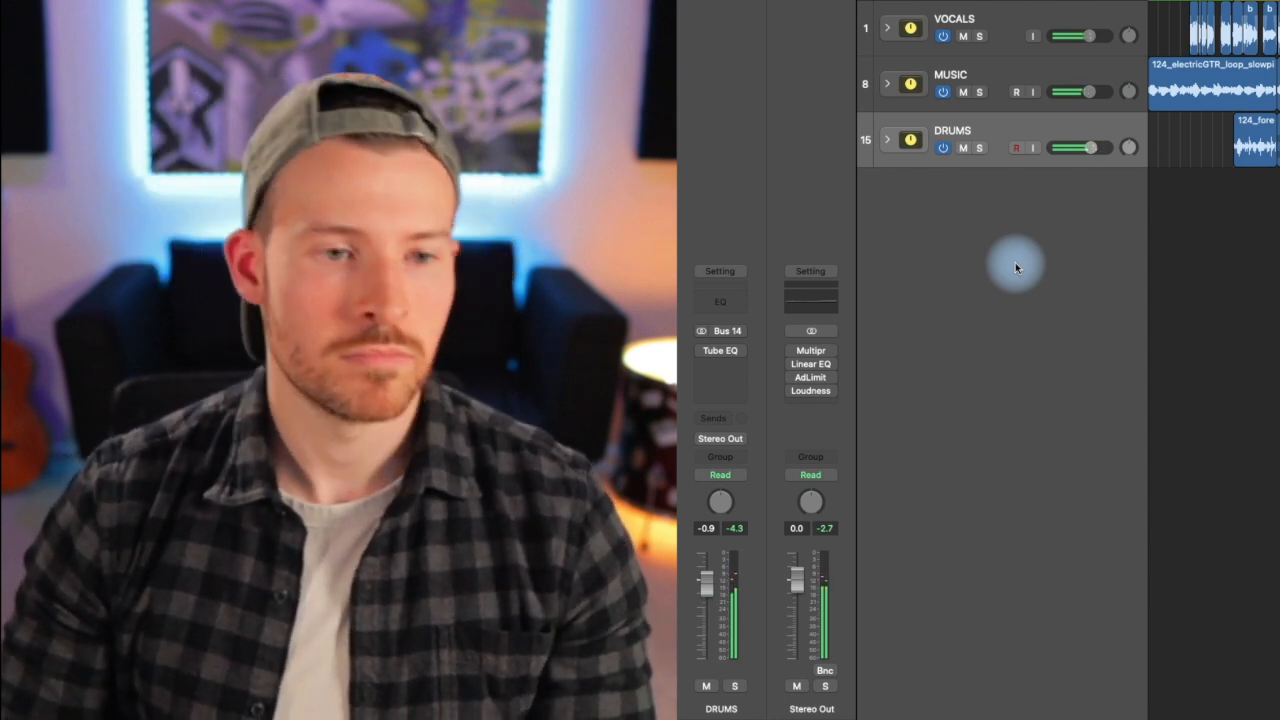
- Re-enable the stack EQs and all Stereo Out plug-ins, and play the processed mix for comparison
click(974, 80)
click(960, 22)
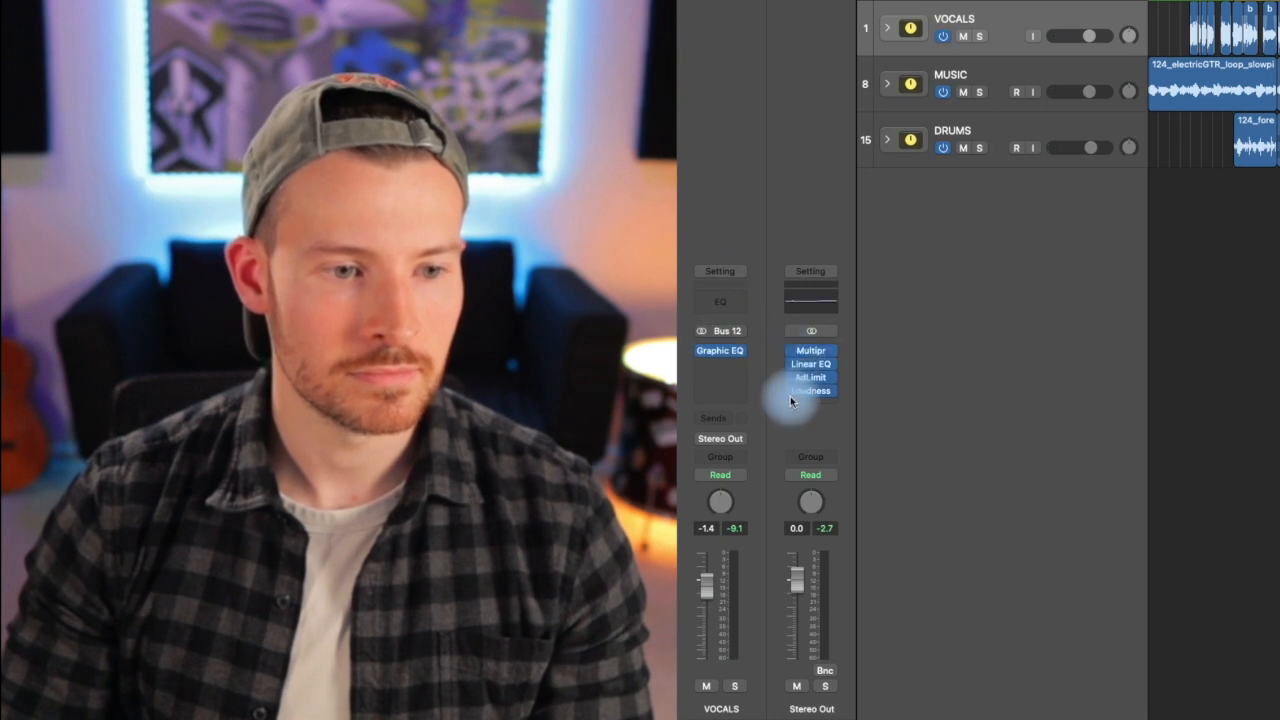
key(space)
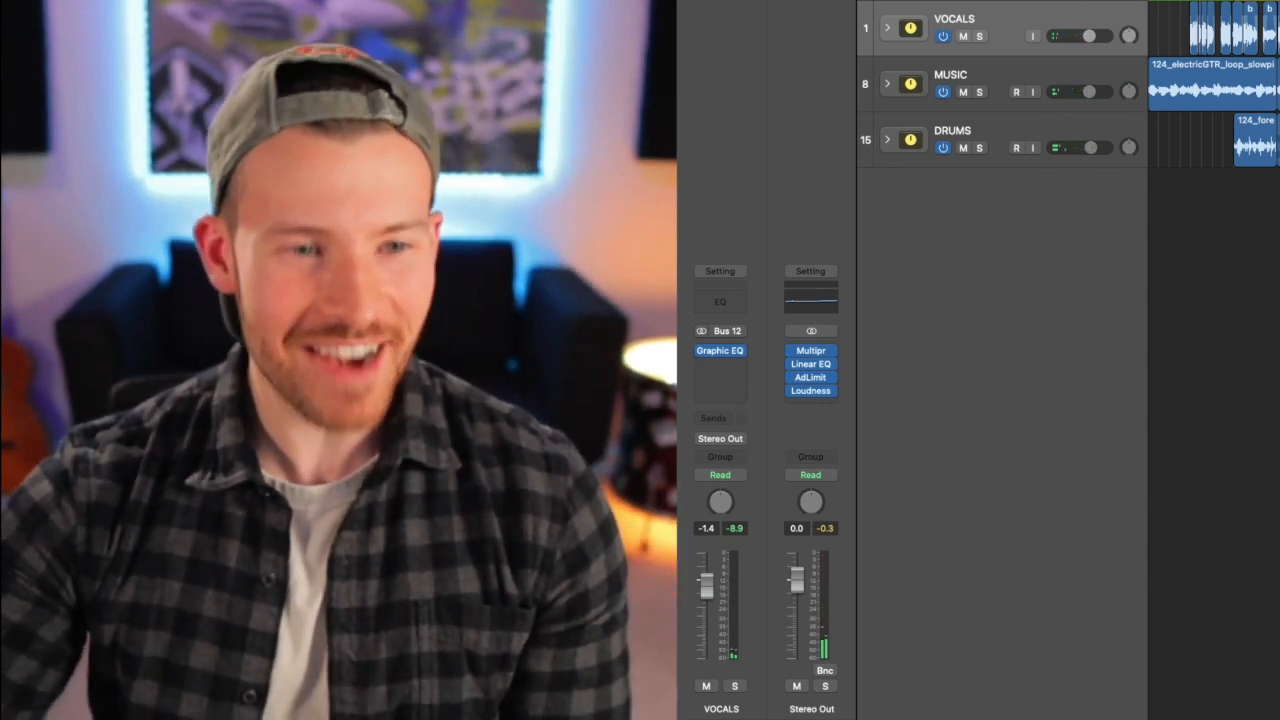
key(space)
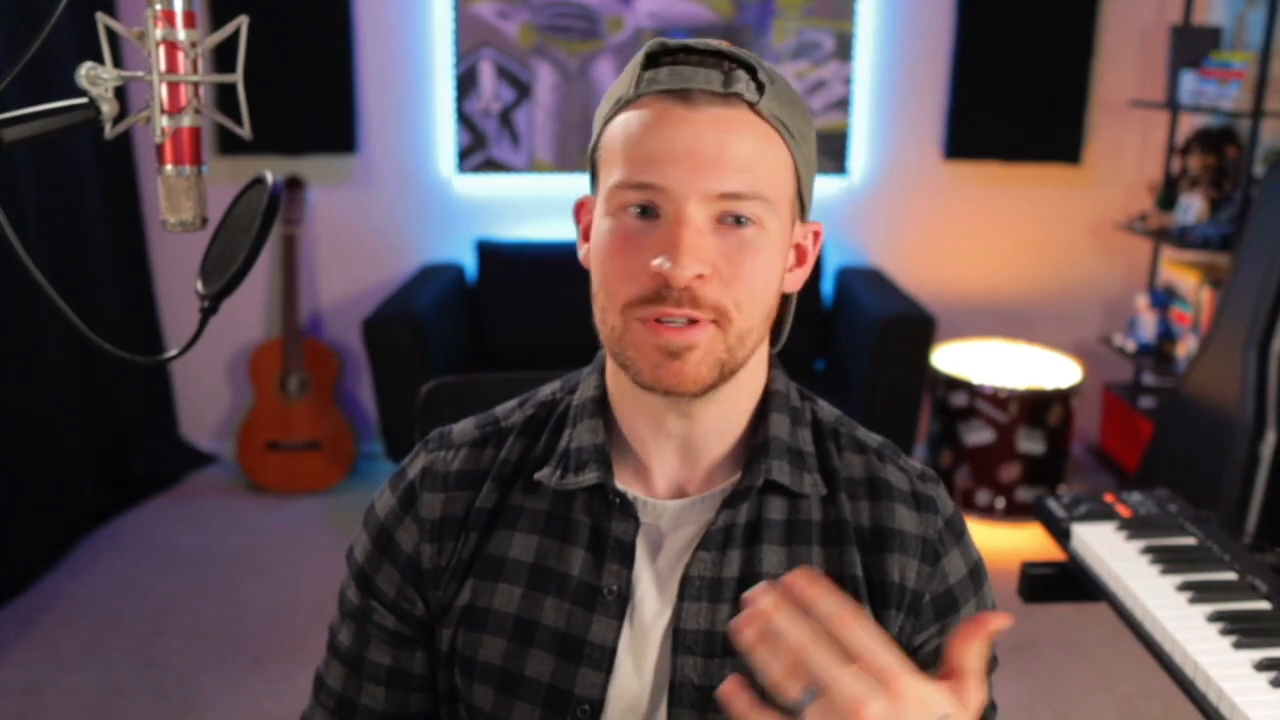